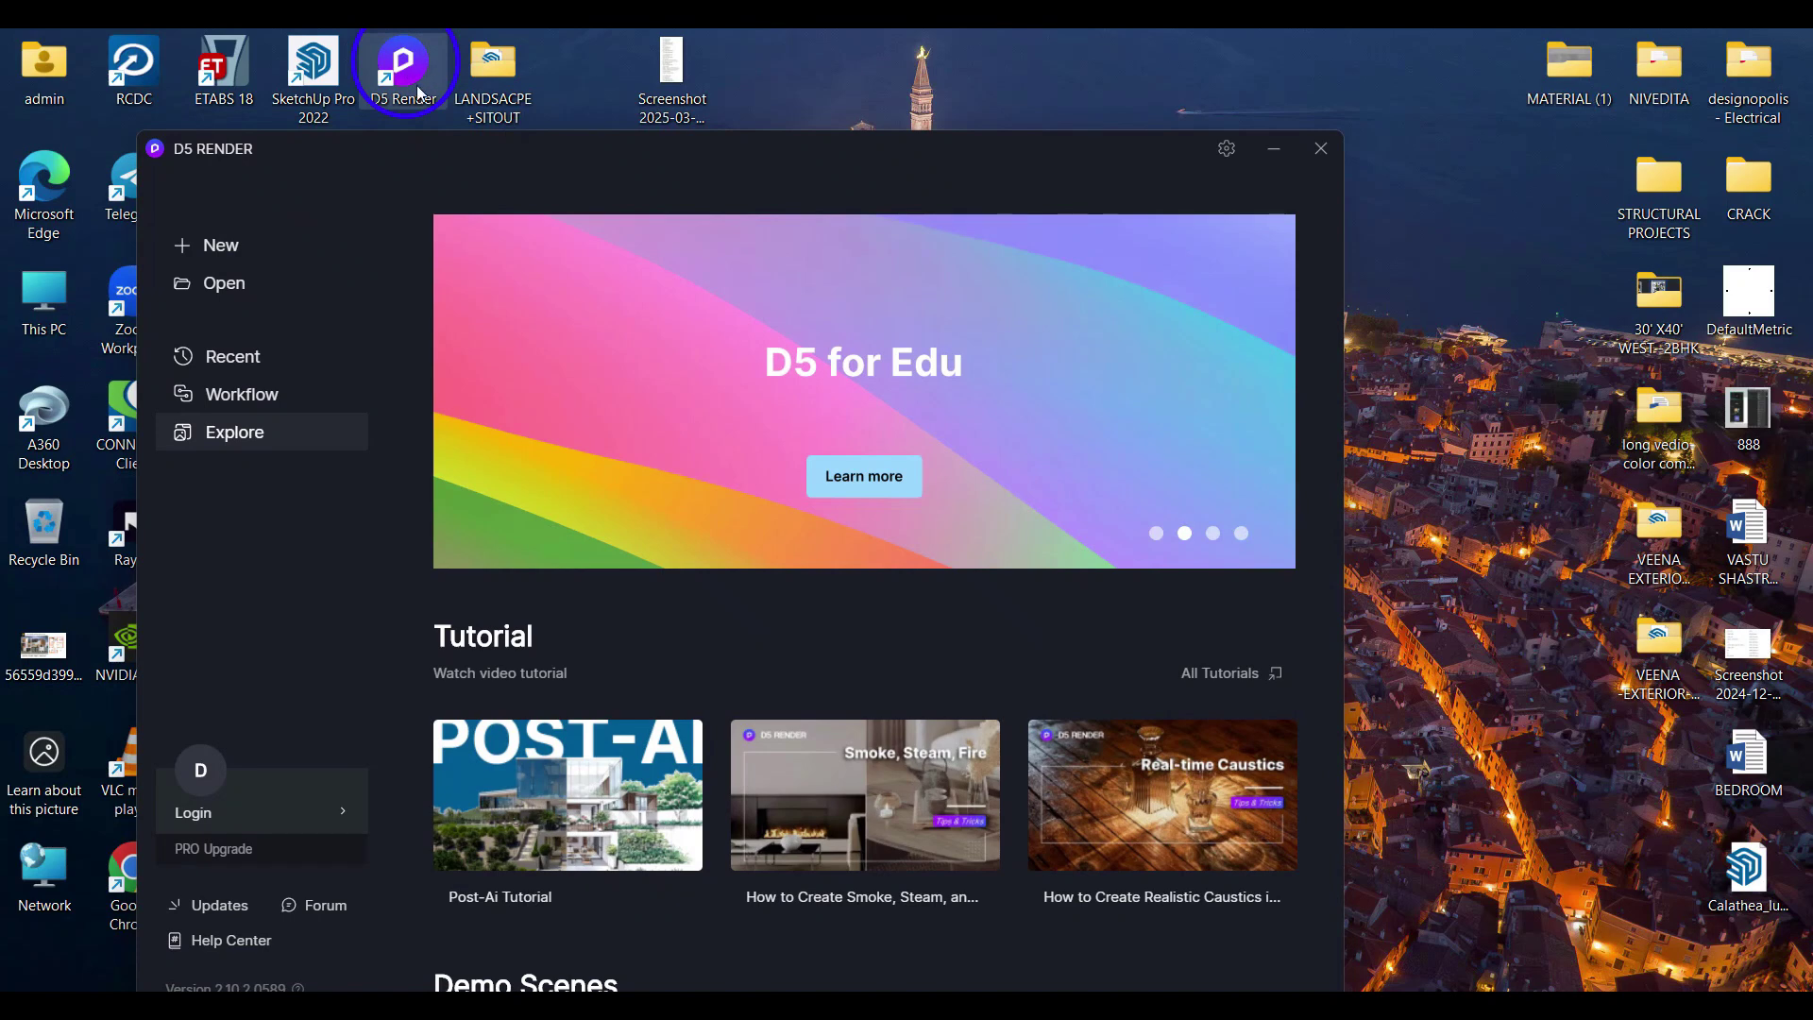
Open the preferences and review the general settings for interface language, model unit, auto save and compressed projects
drag(476, 157, 517, 87)
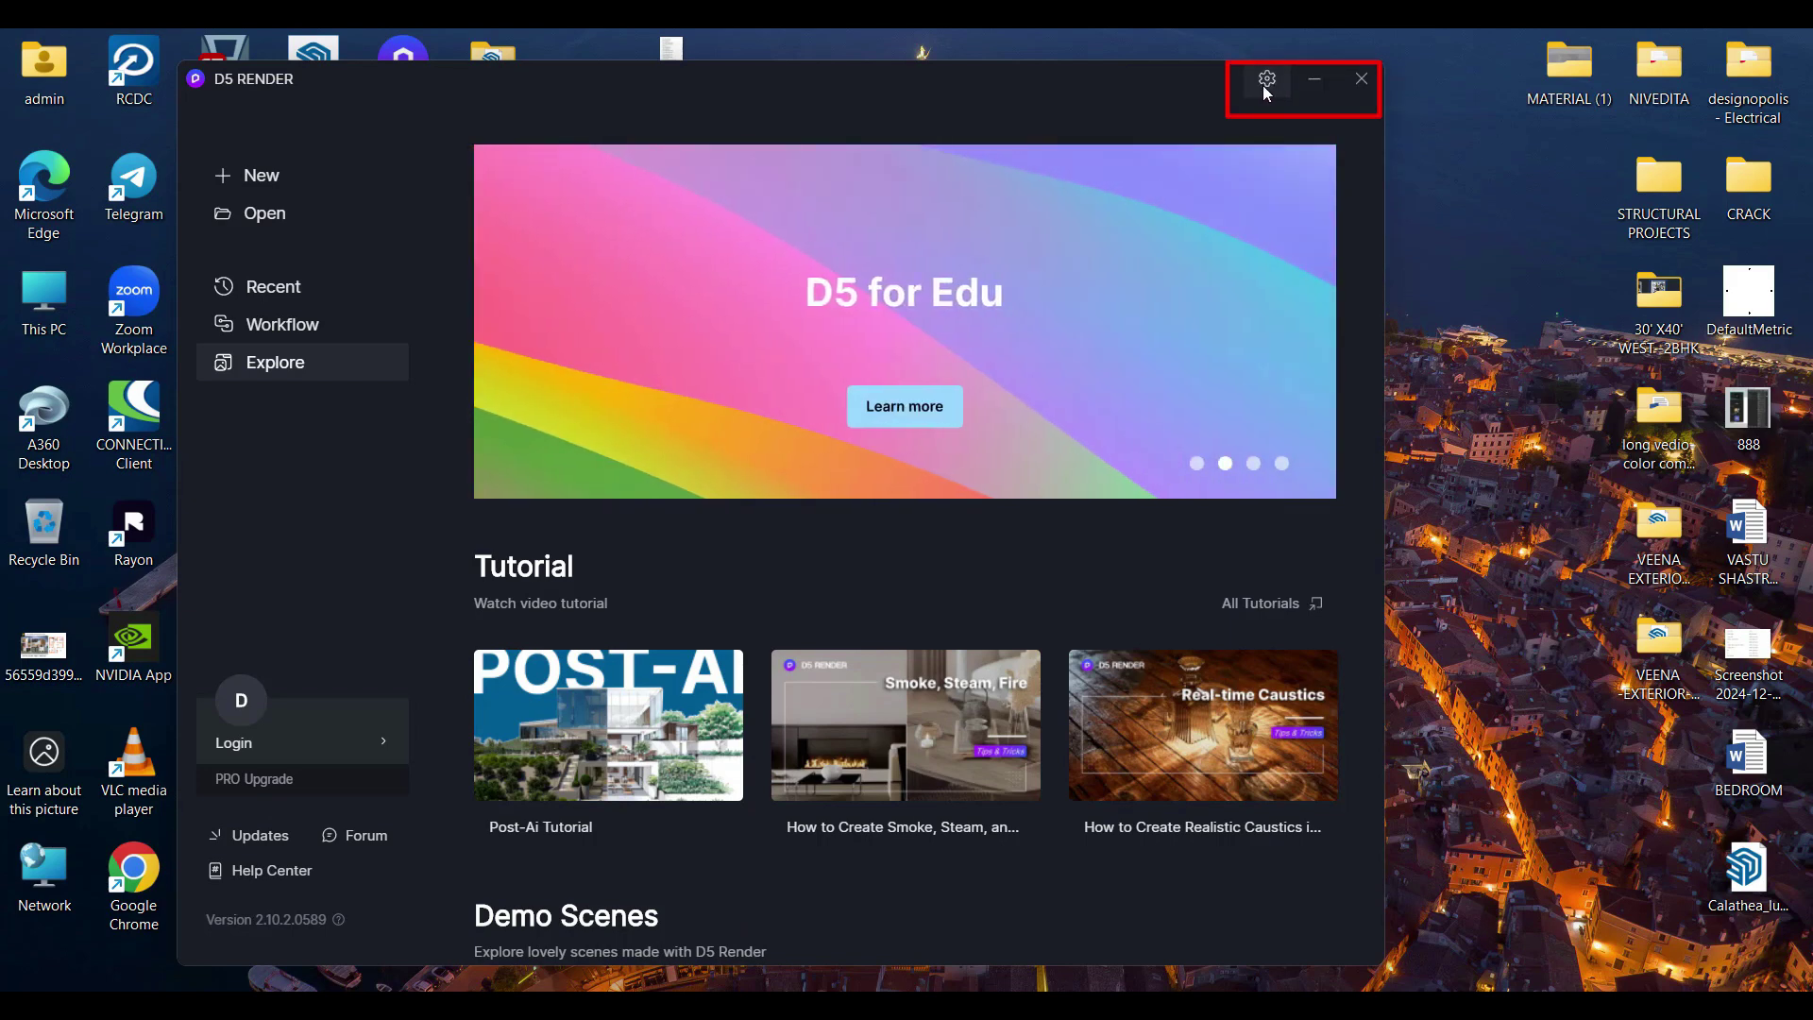
click(1266, 81)
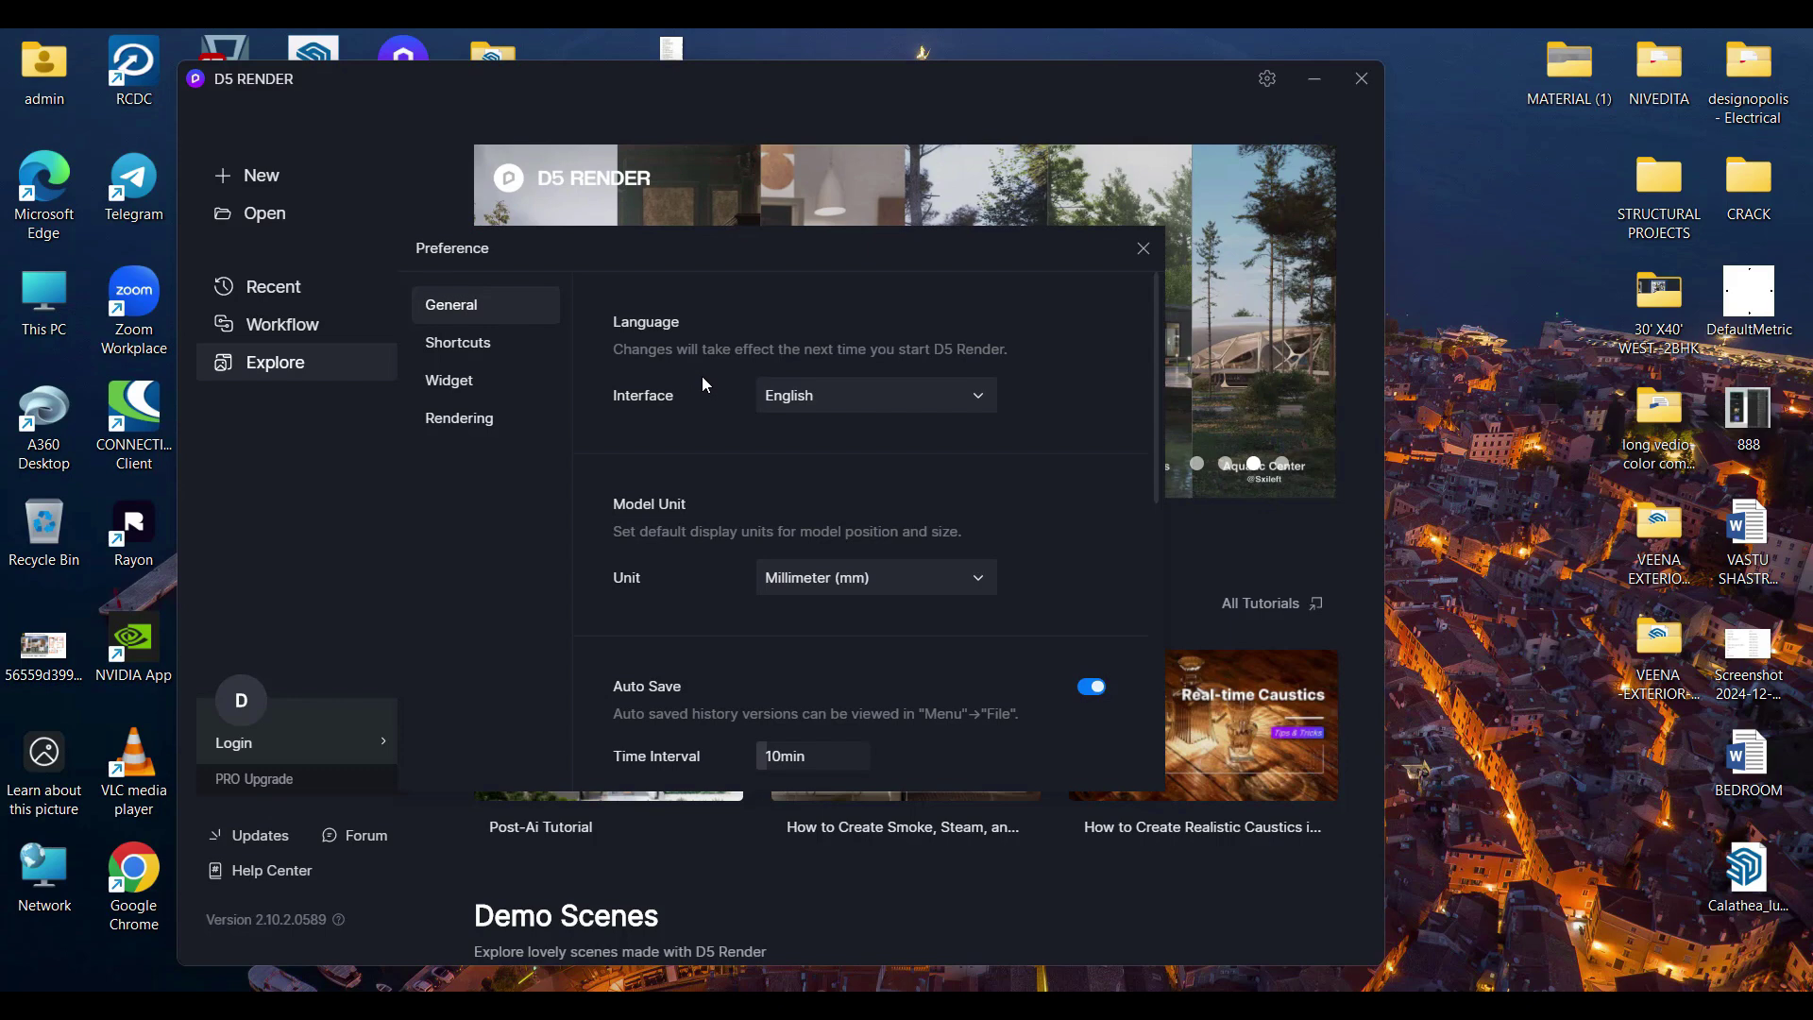
click(872, 406)
click(873, 401)
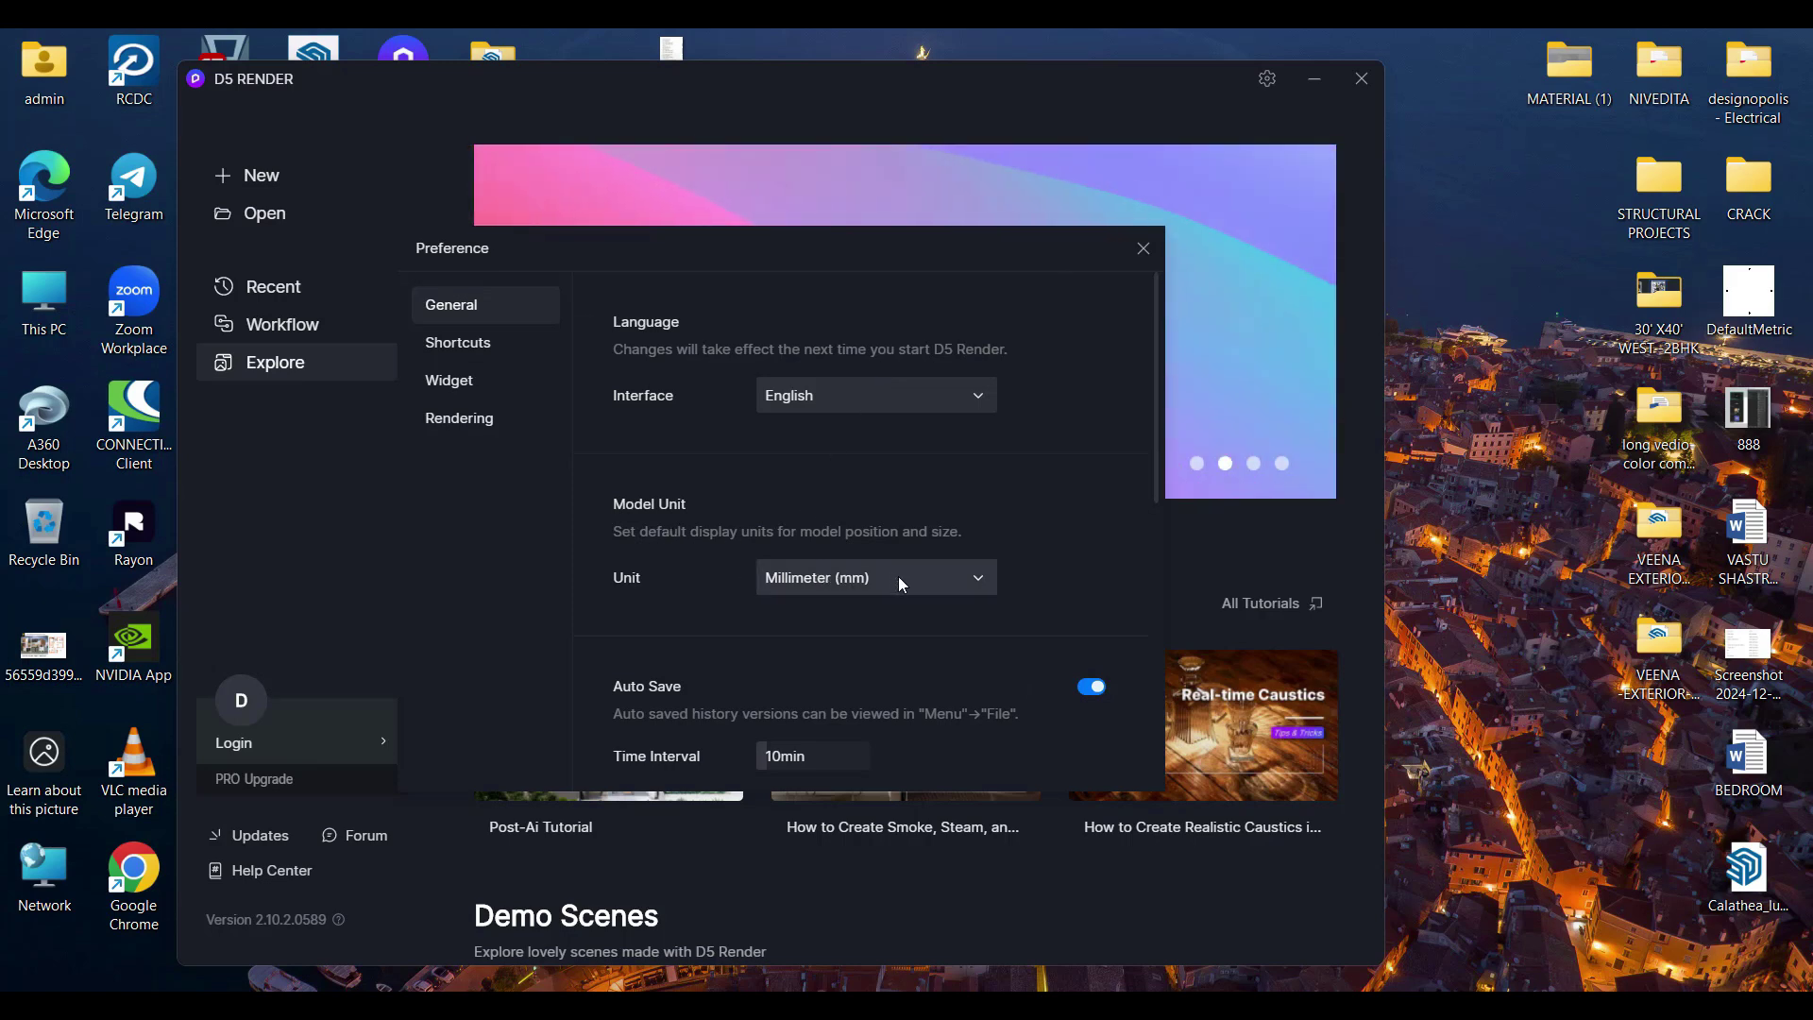
click(926, 579)
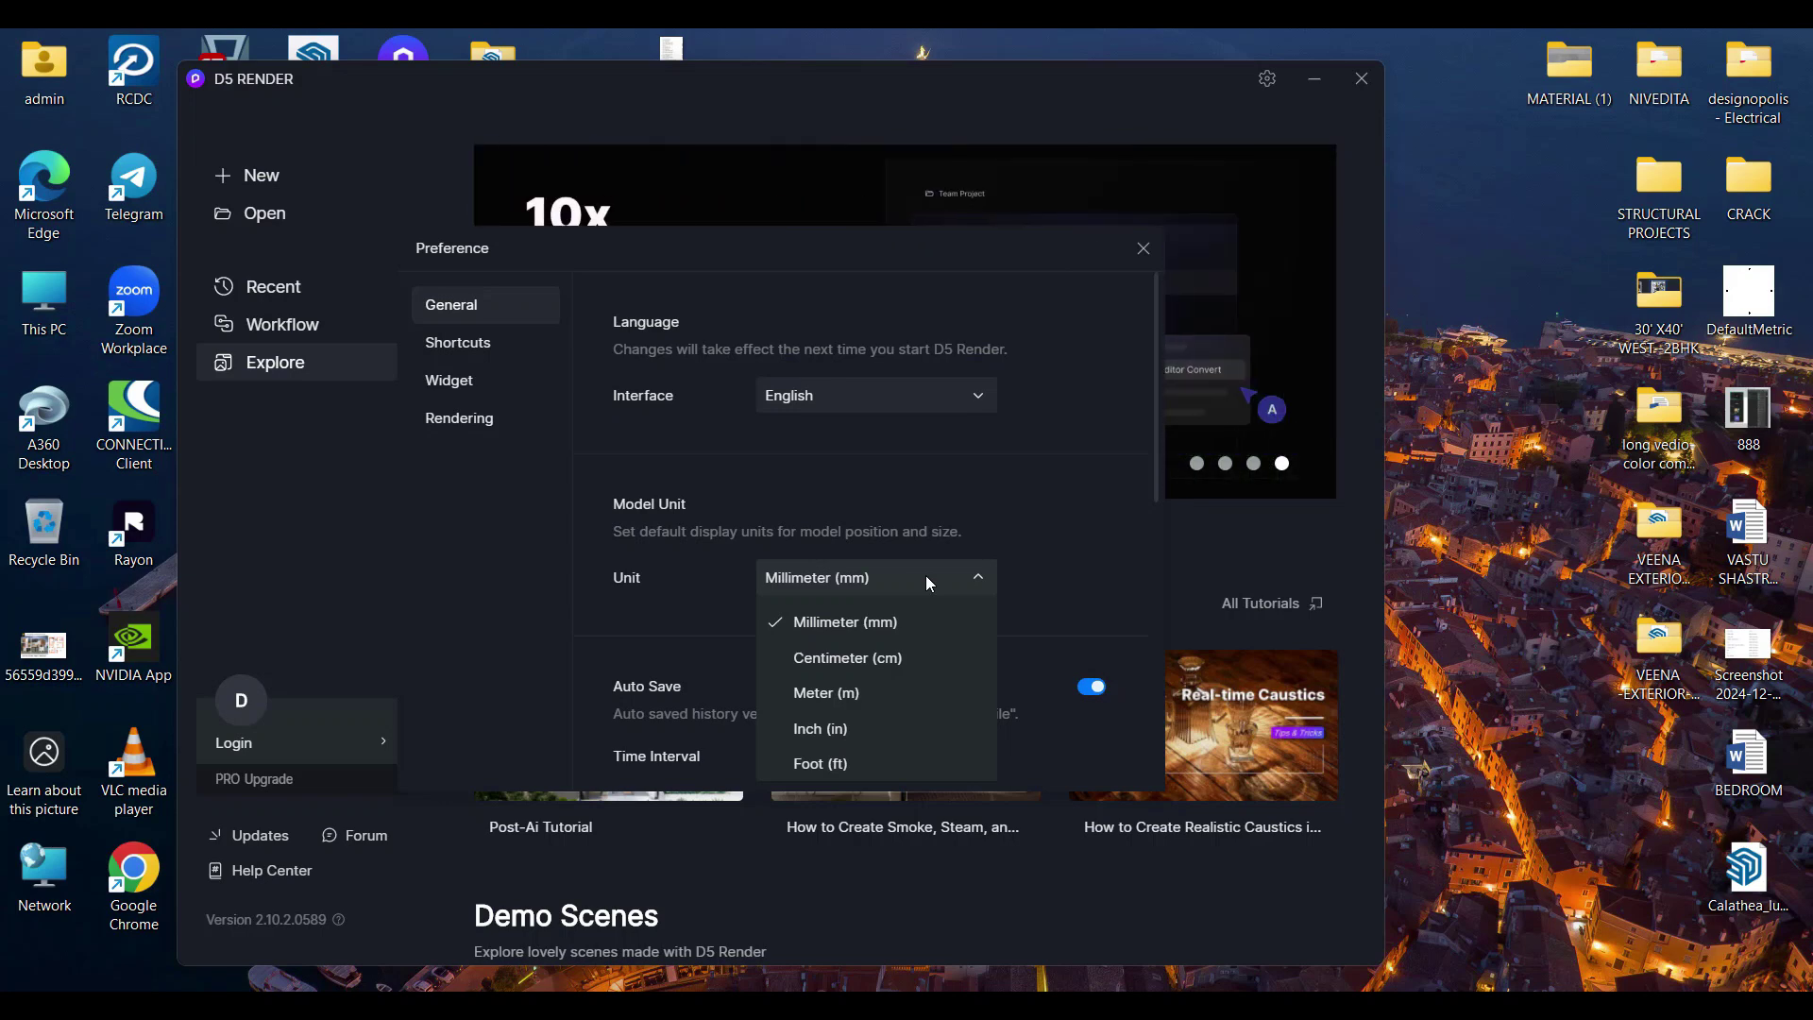
click(925, 577)
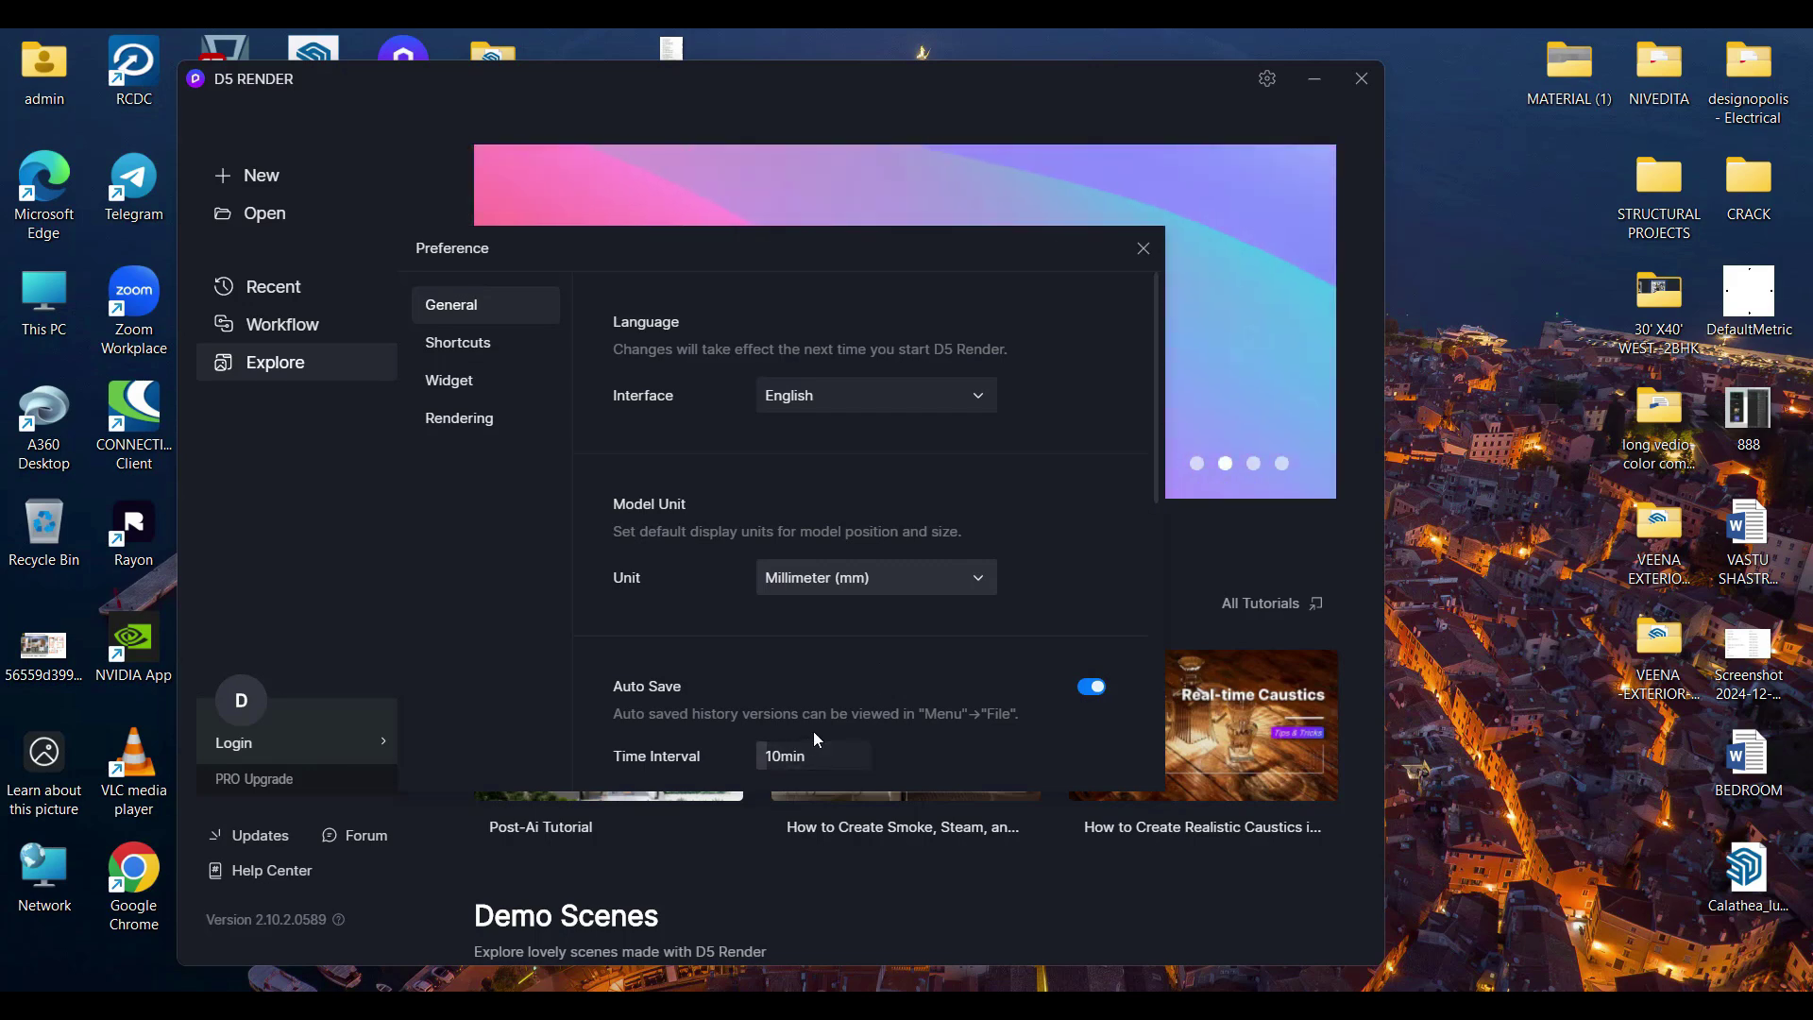
scroll(817, 739, down, 2)
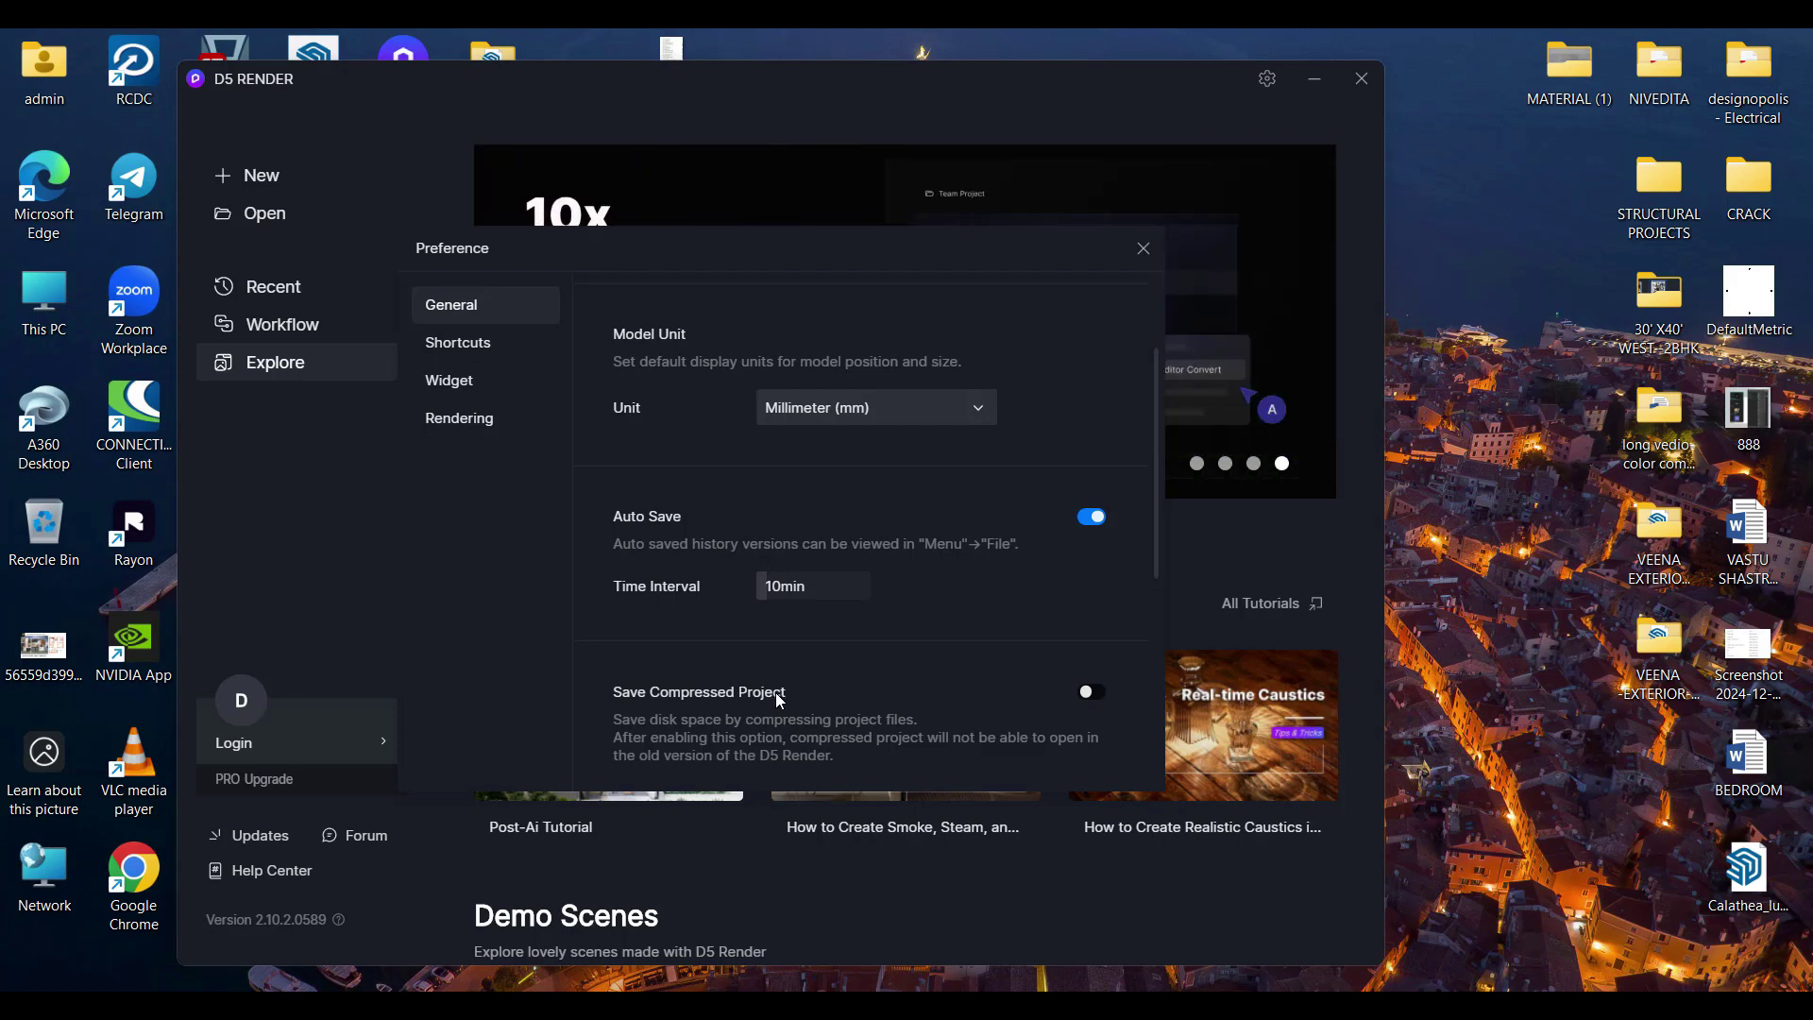
Review the View shortcuts in the preferences, covering navigation, orbit and fly modes
click(479, 346)
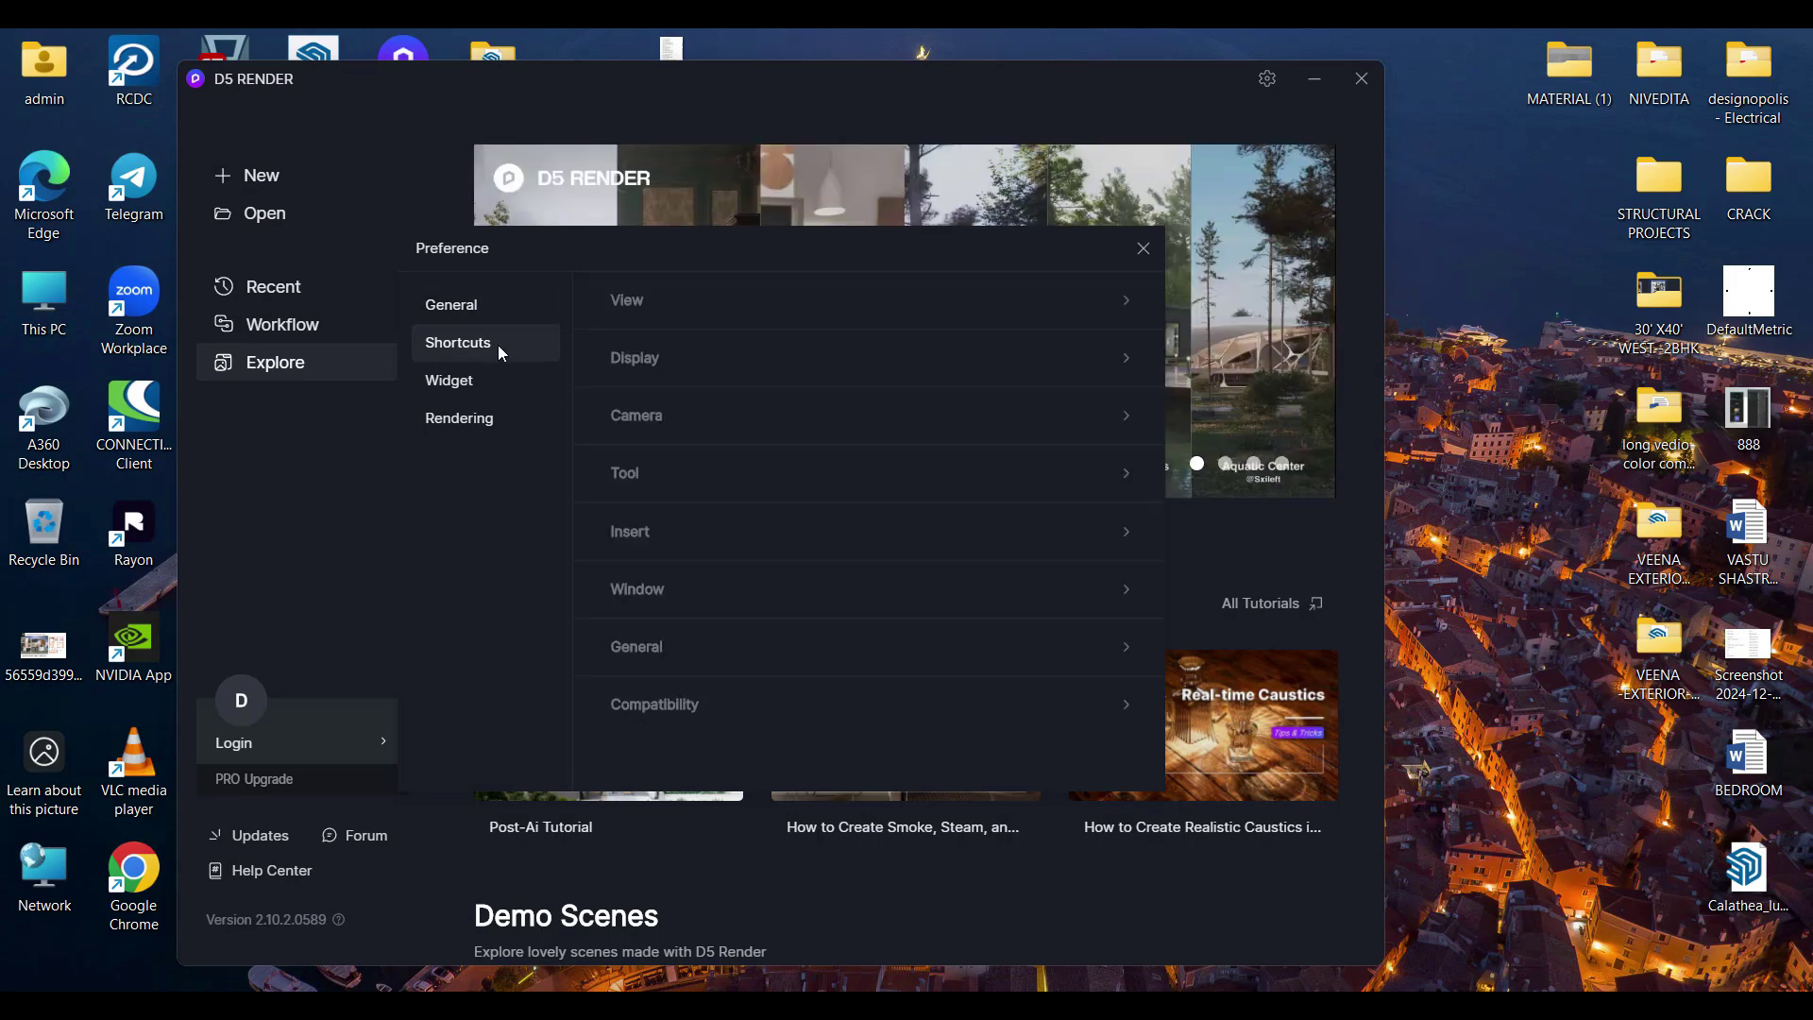
click(735, 310)
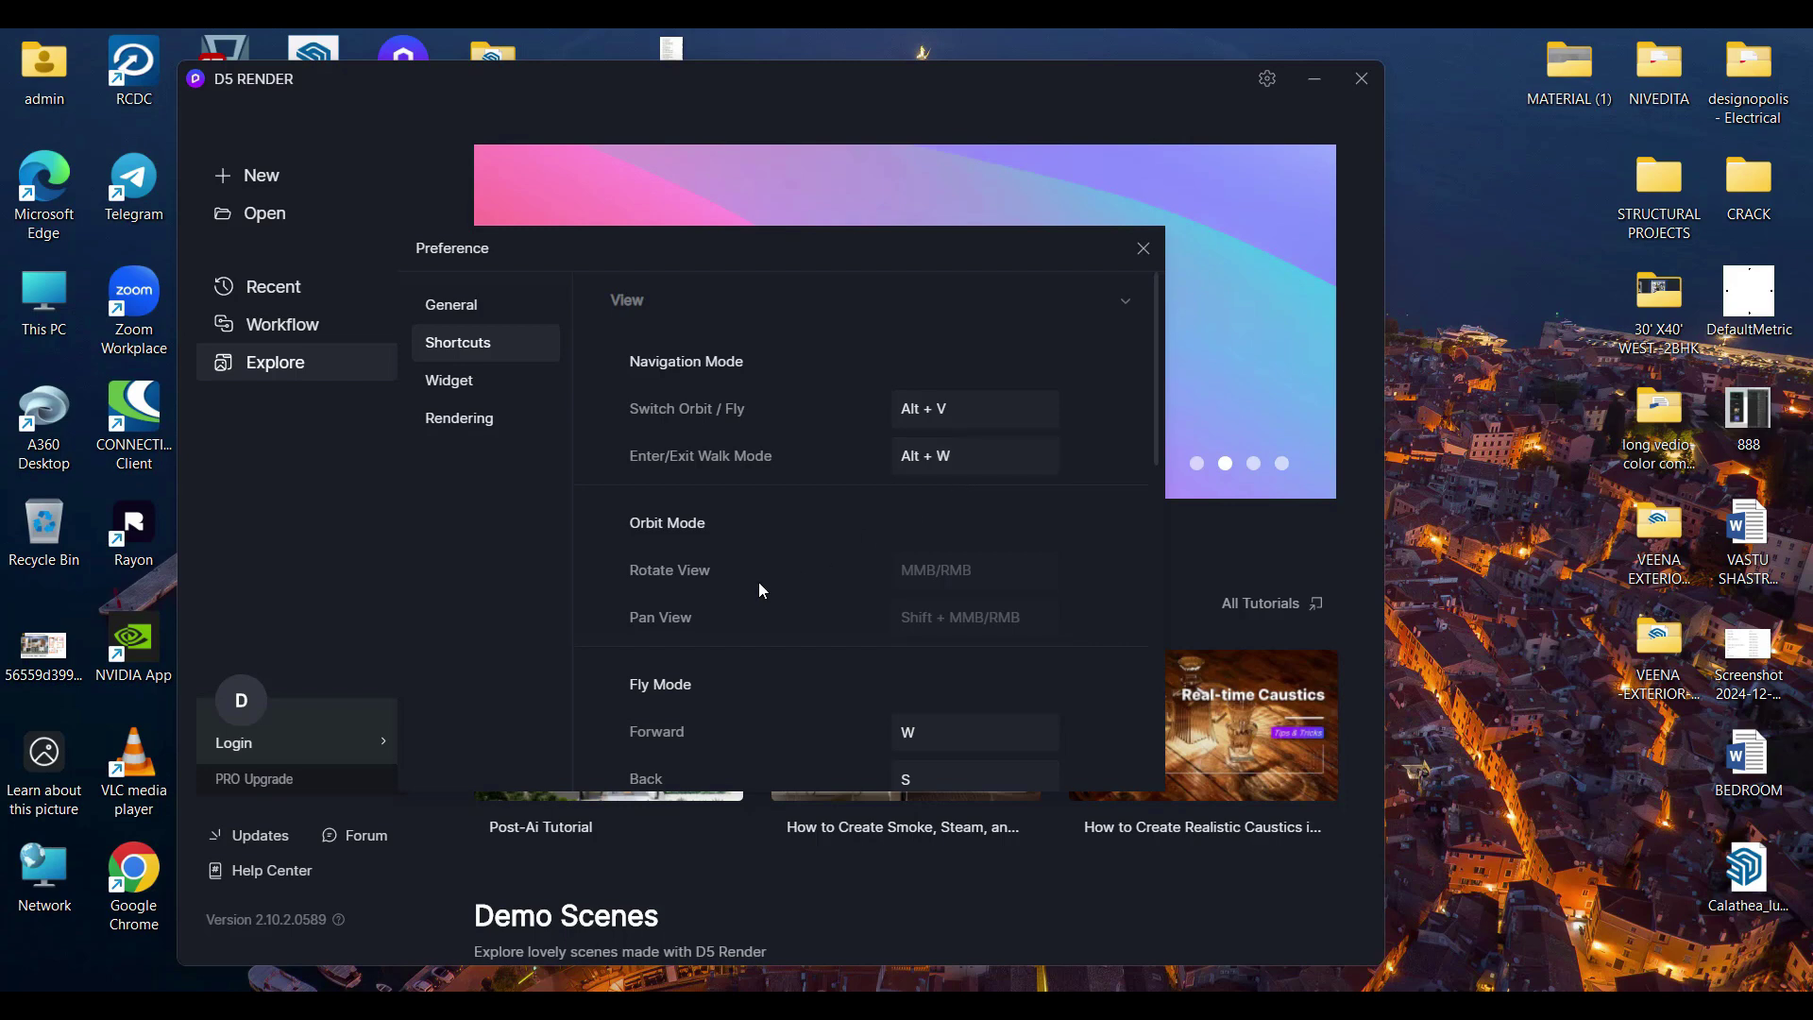
scroll(737, 613, down, 1)
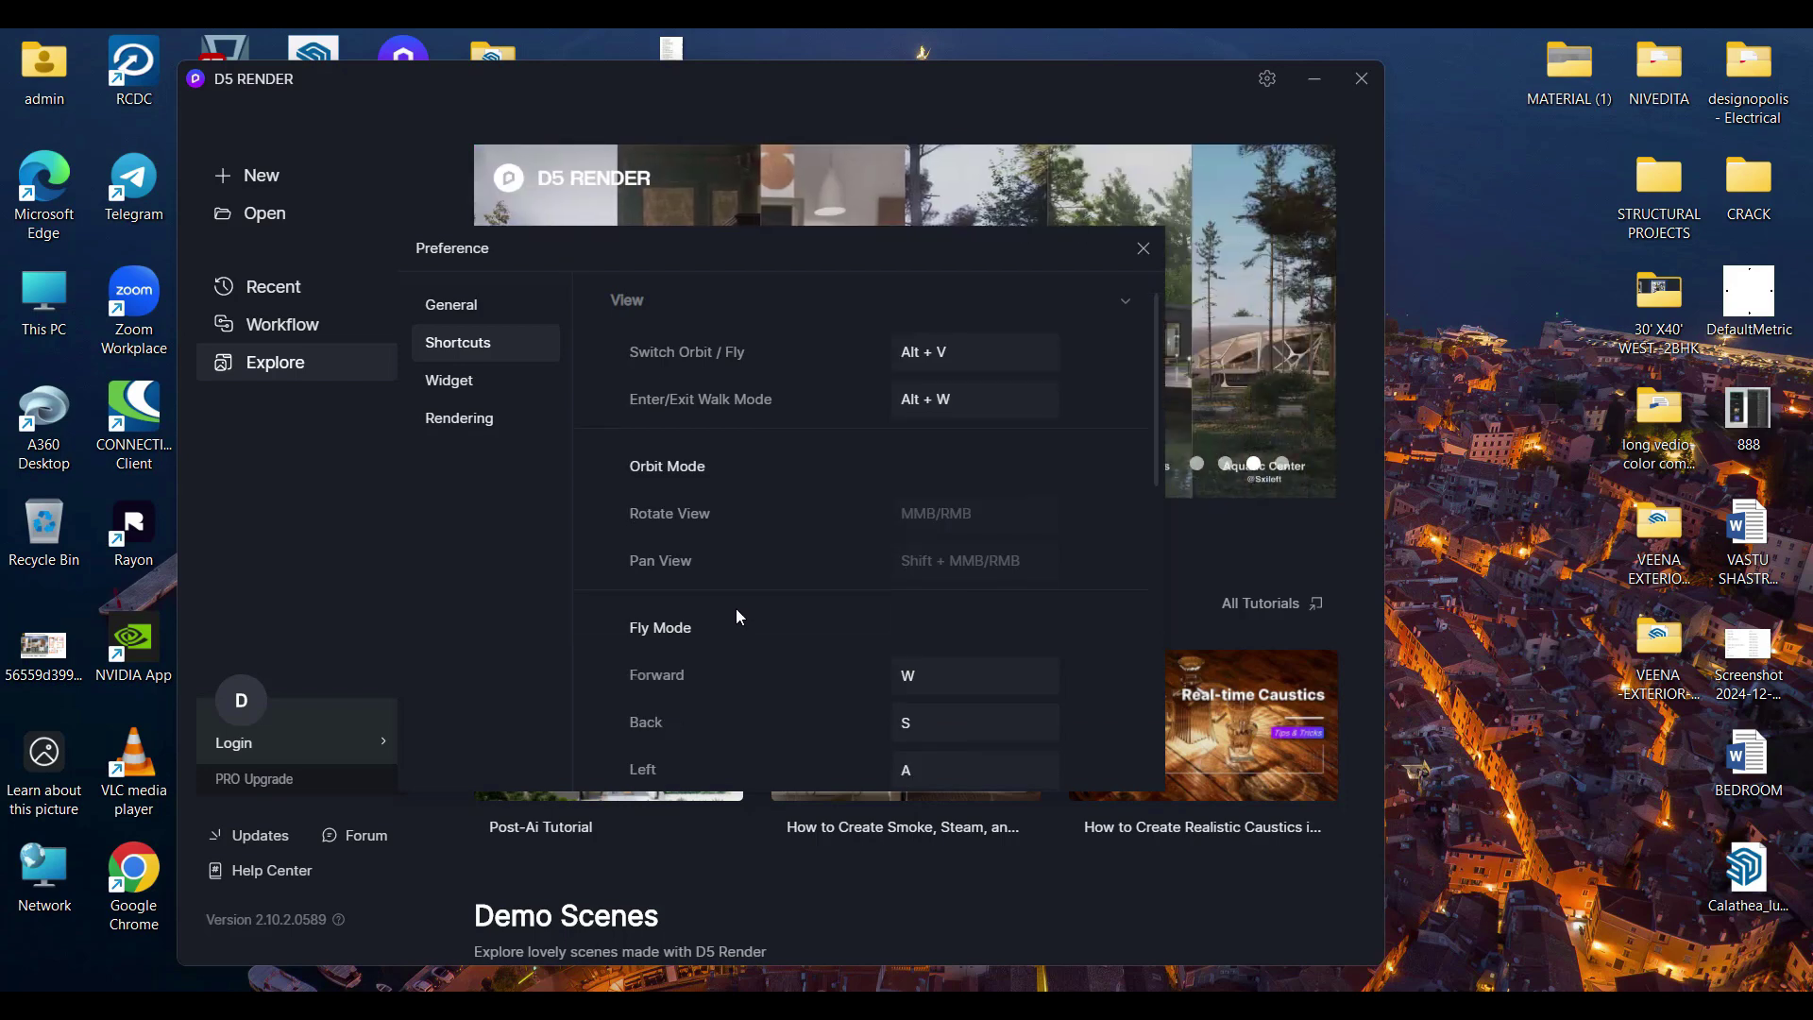
scroll(737, 617, down, 1)
scroll(737, 617, down, 1)
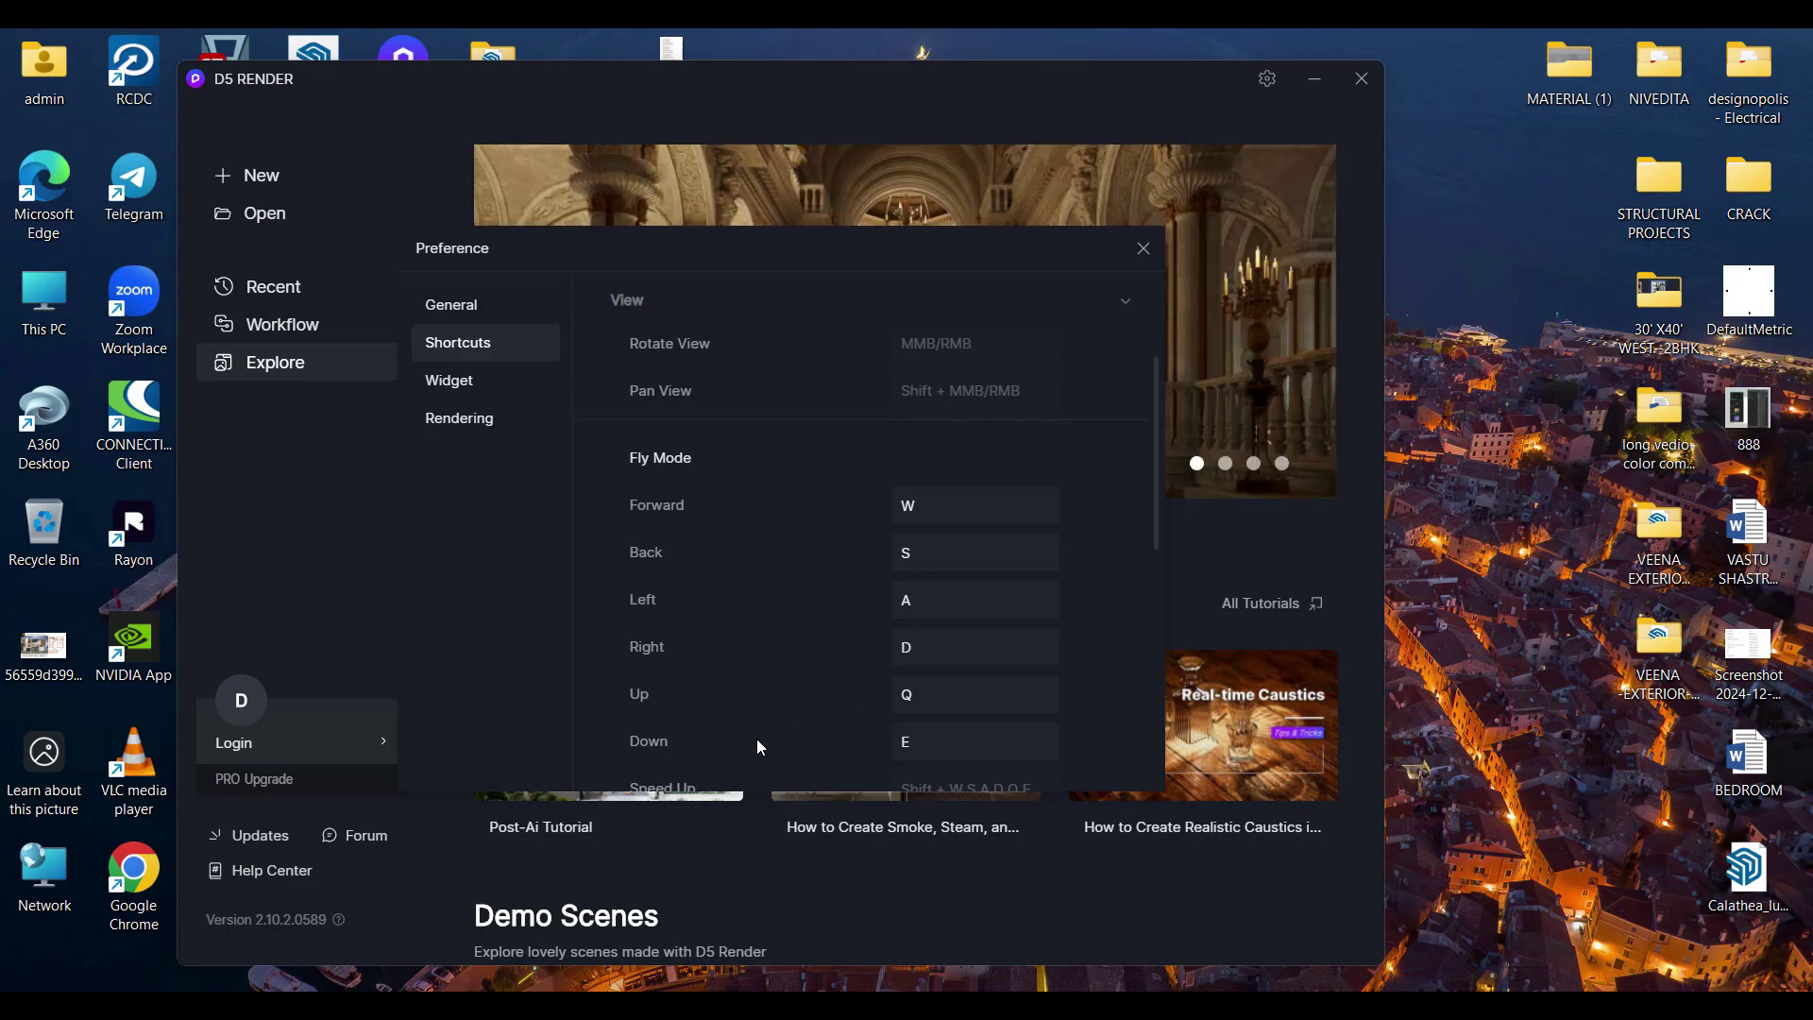
scroll(755, 738, down, 1)
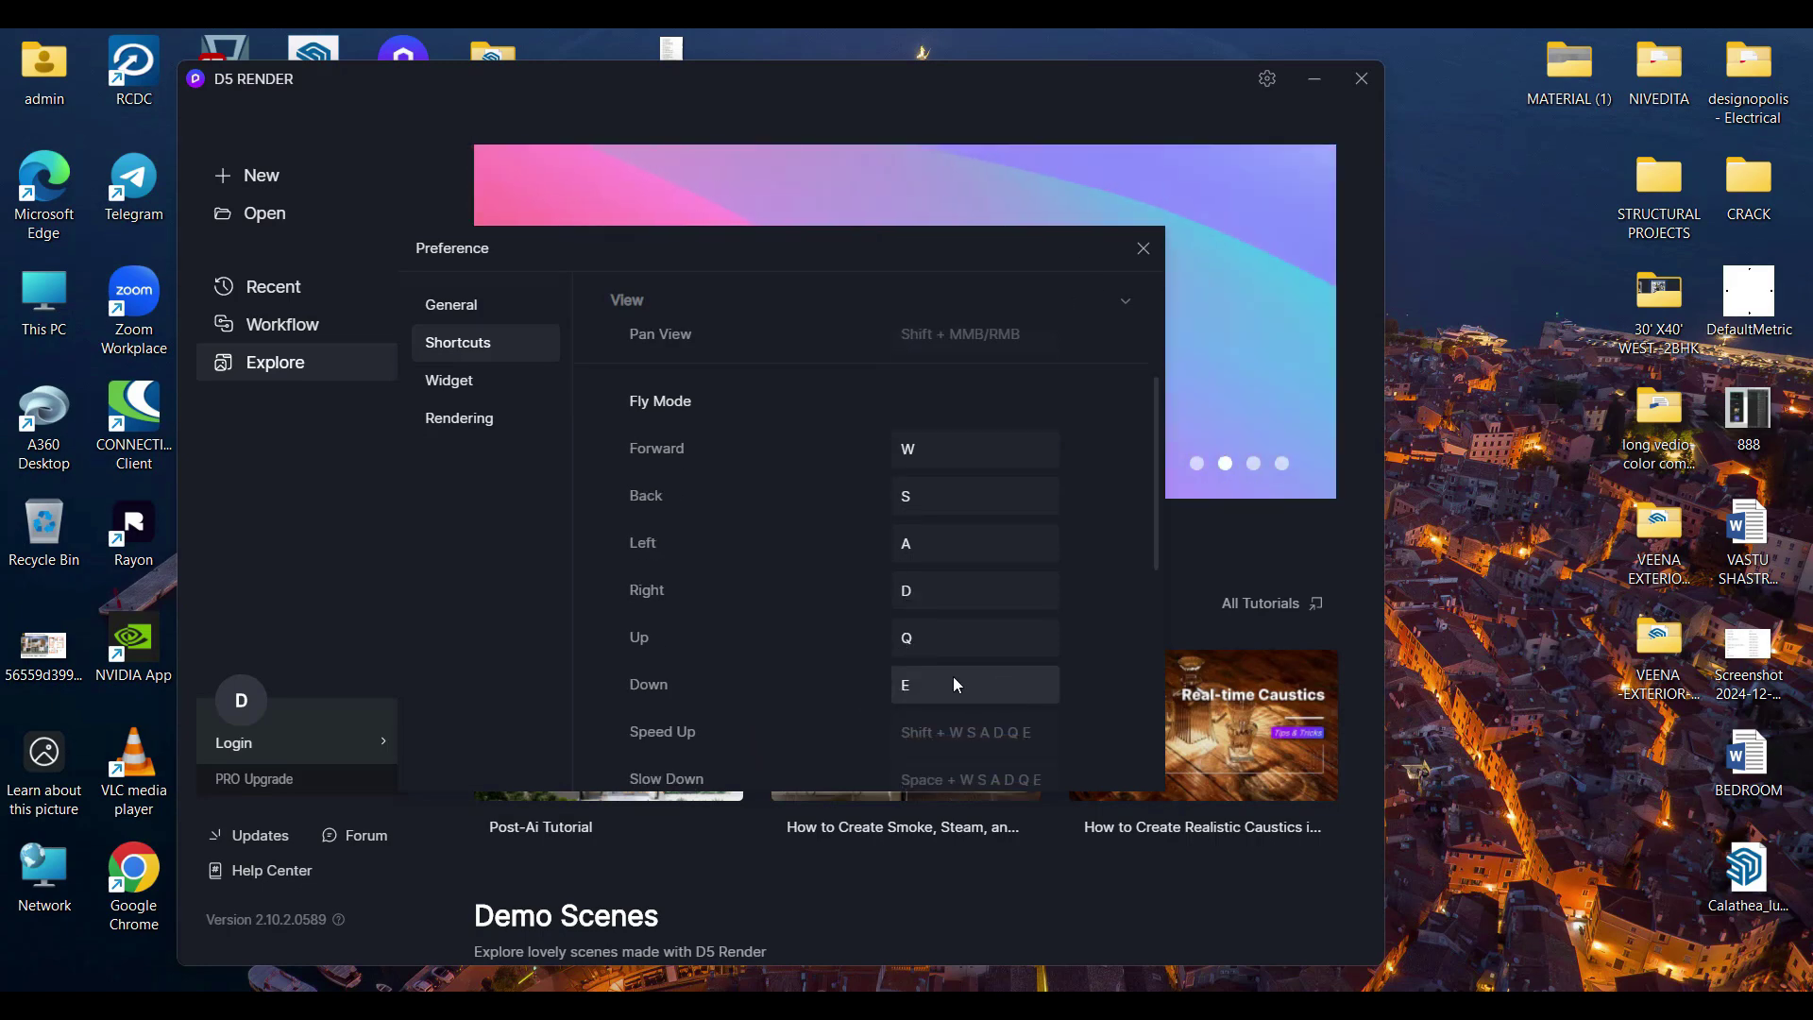
scroll(812, 674, down, 1)
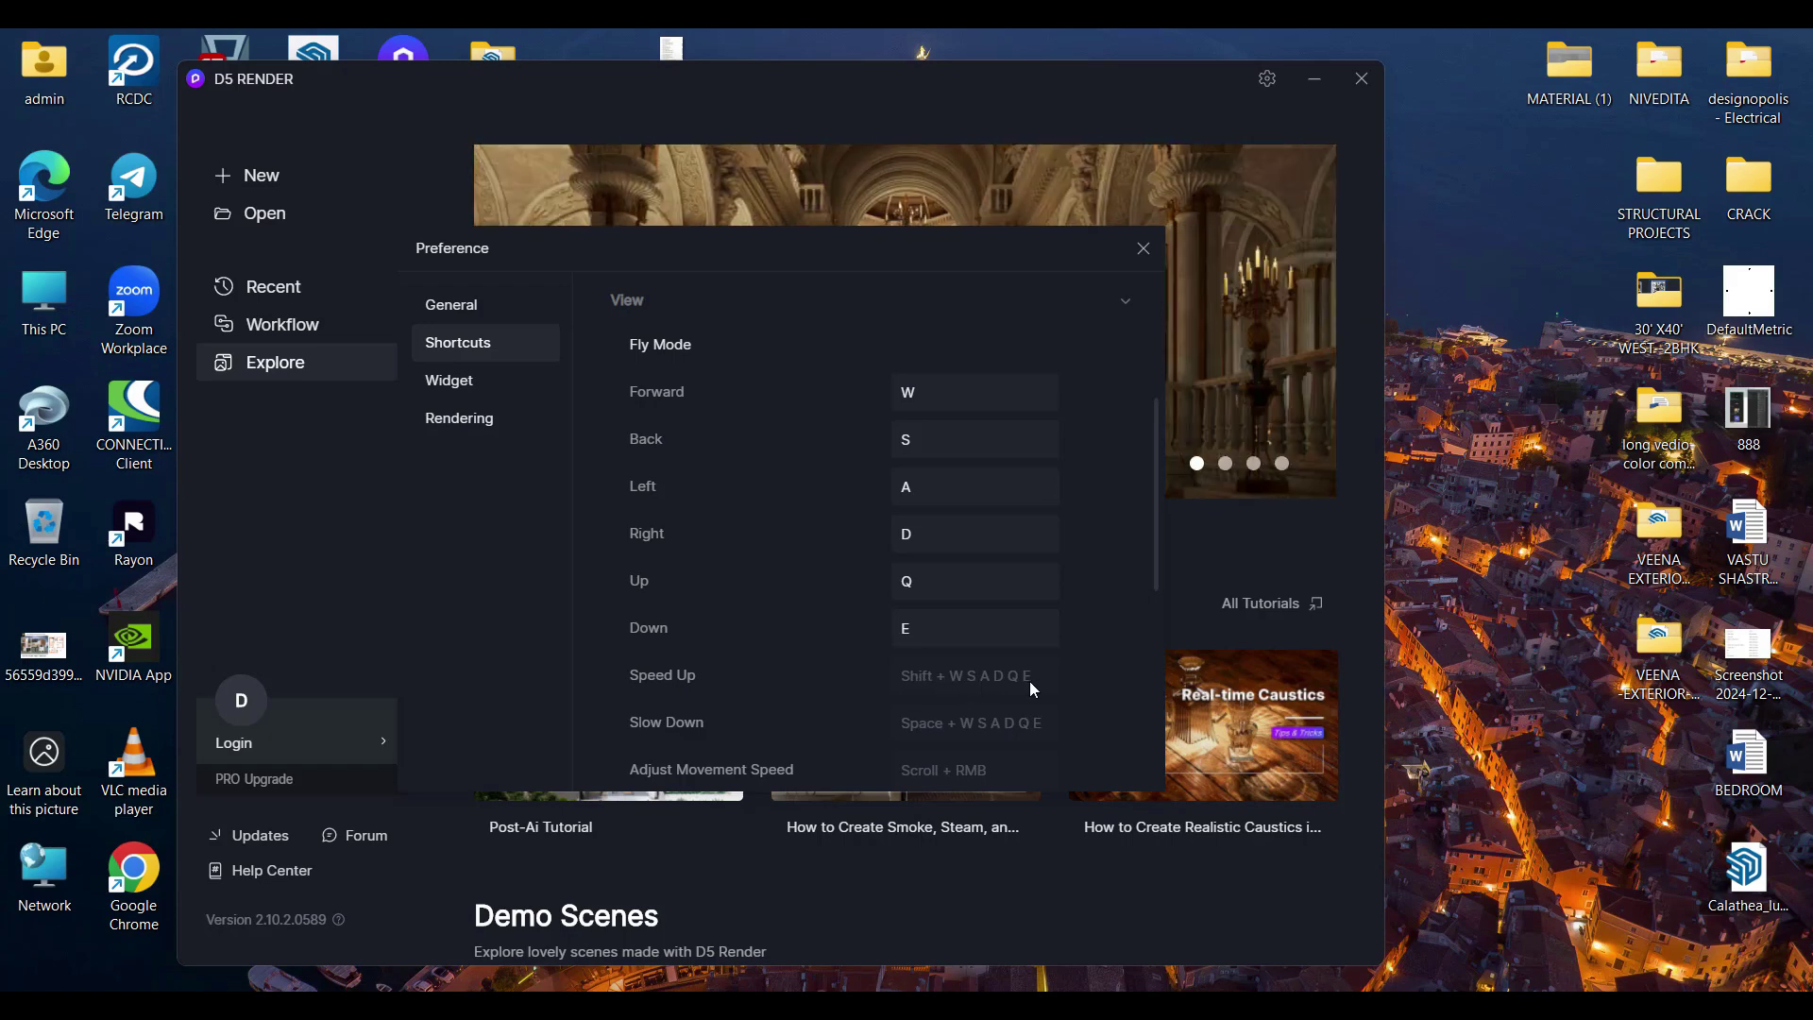
scroll(1032, 690, down, 1)
scroll(1033, 689, down, 1)
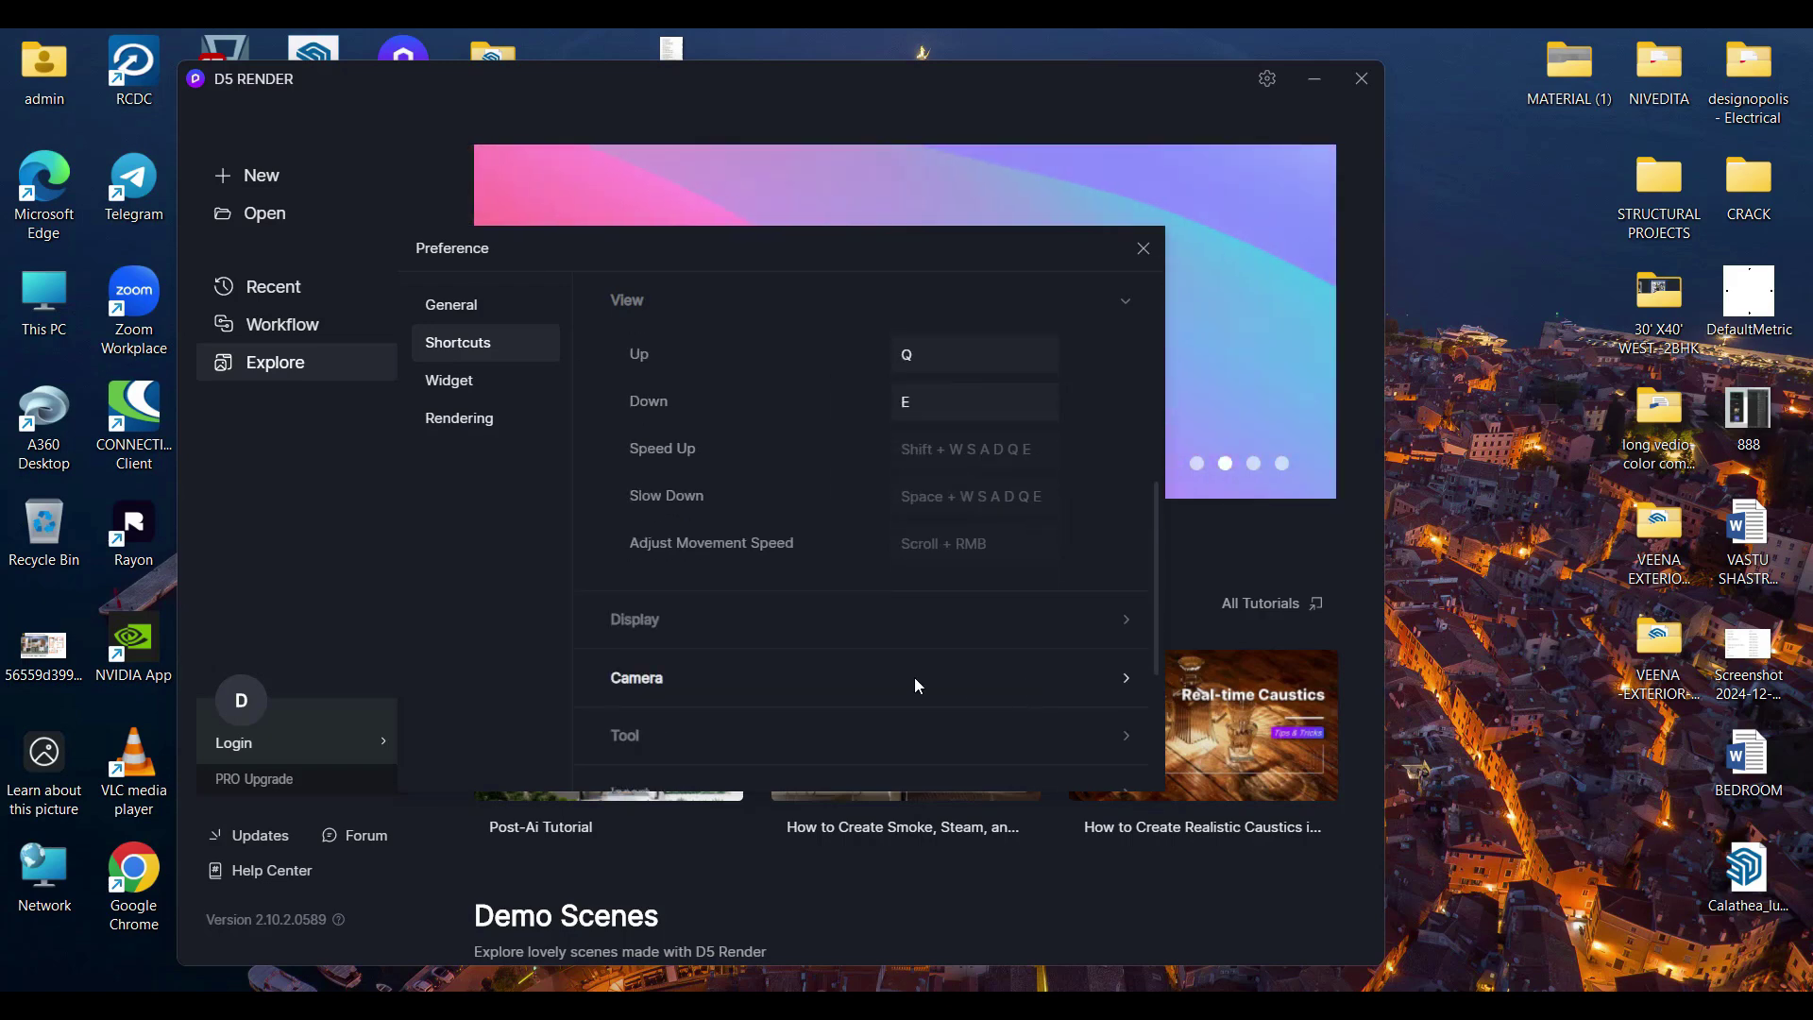
Review the Display shortcuts for hide/show options, display modes and quality, and collapse that group
click(741, 627)
scroll(739, 625, down, 1)
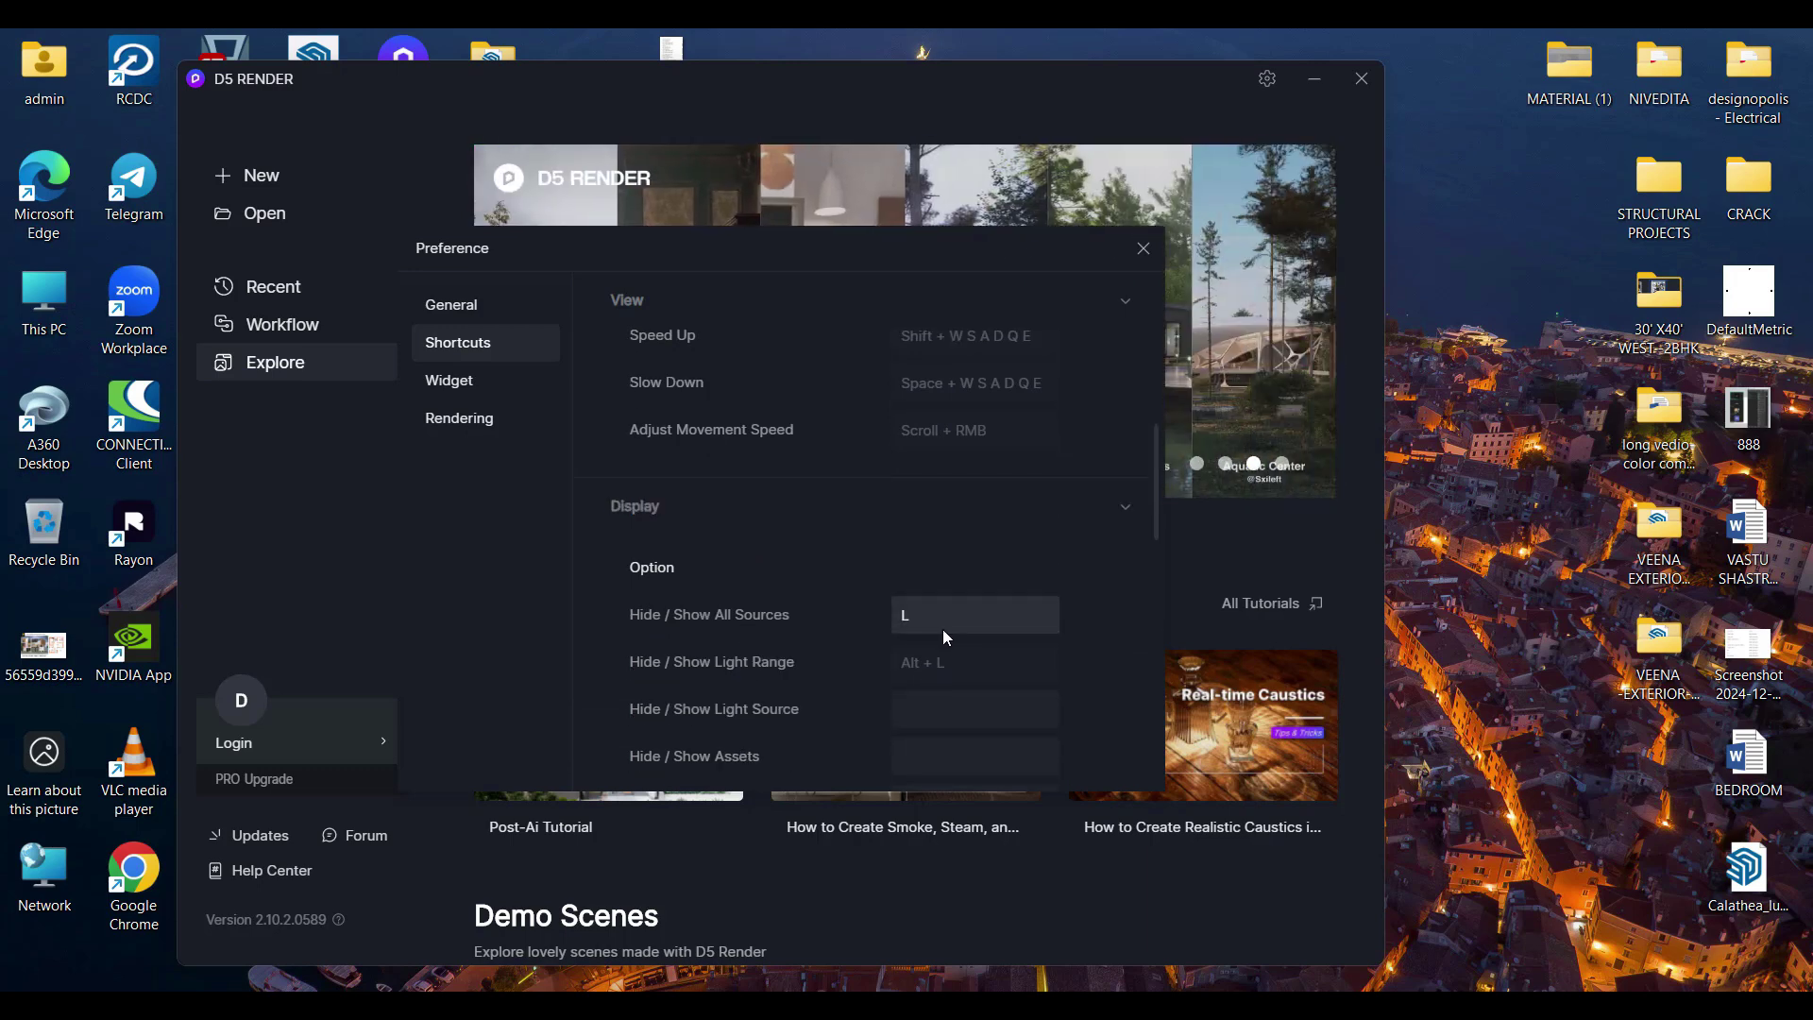
scroll(943, 629, down, 2)
scroll(906, 661, down, 1)
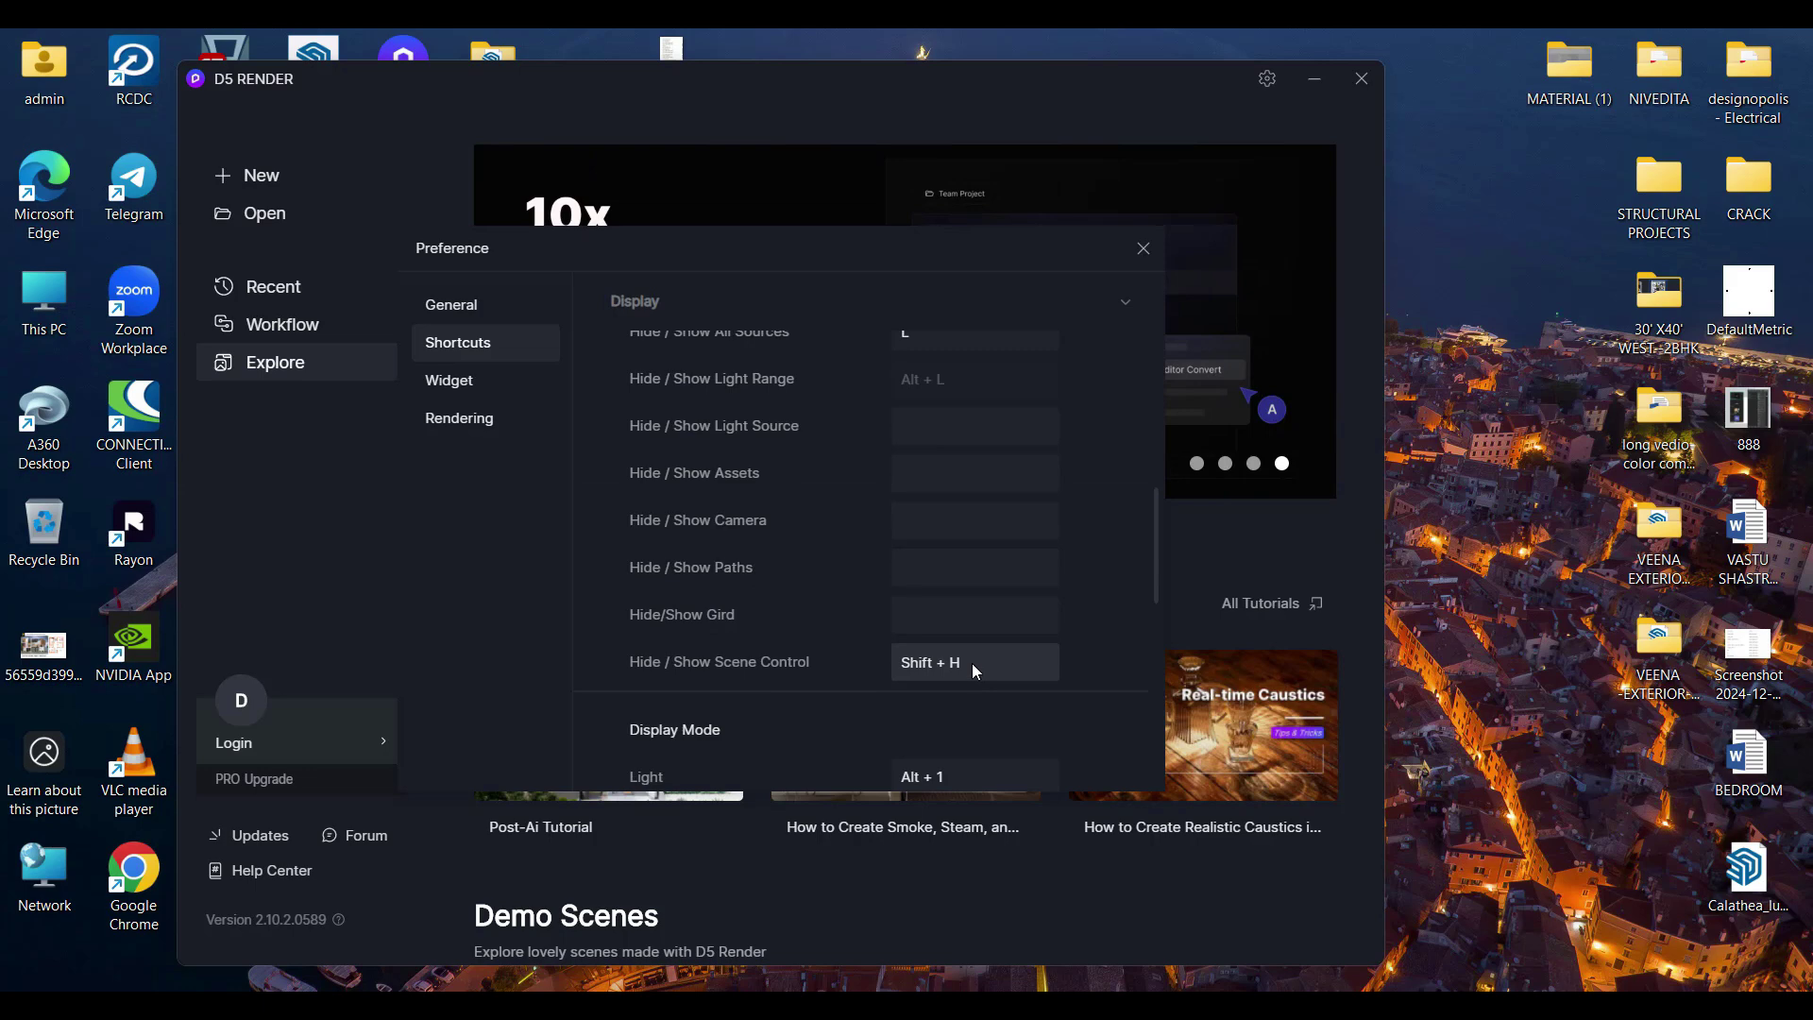
scroll(935, 662, down, 1)
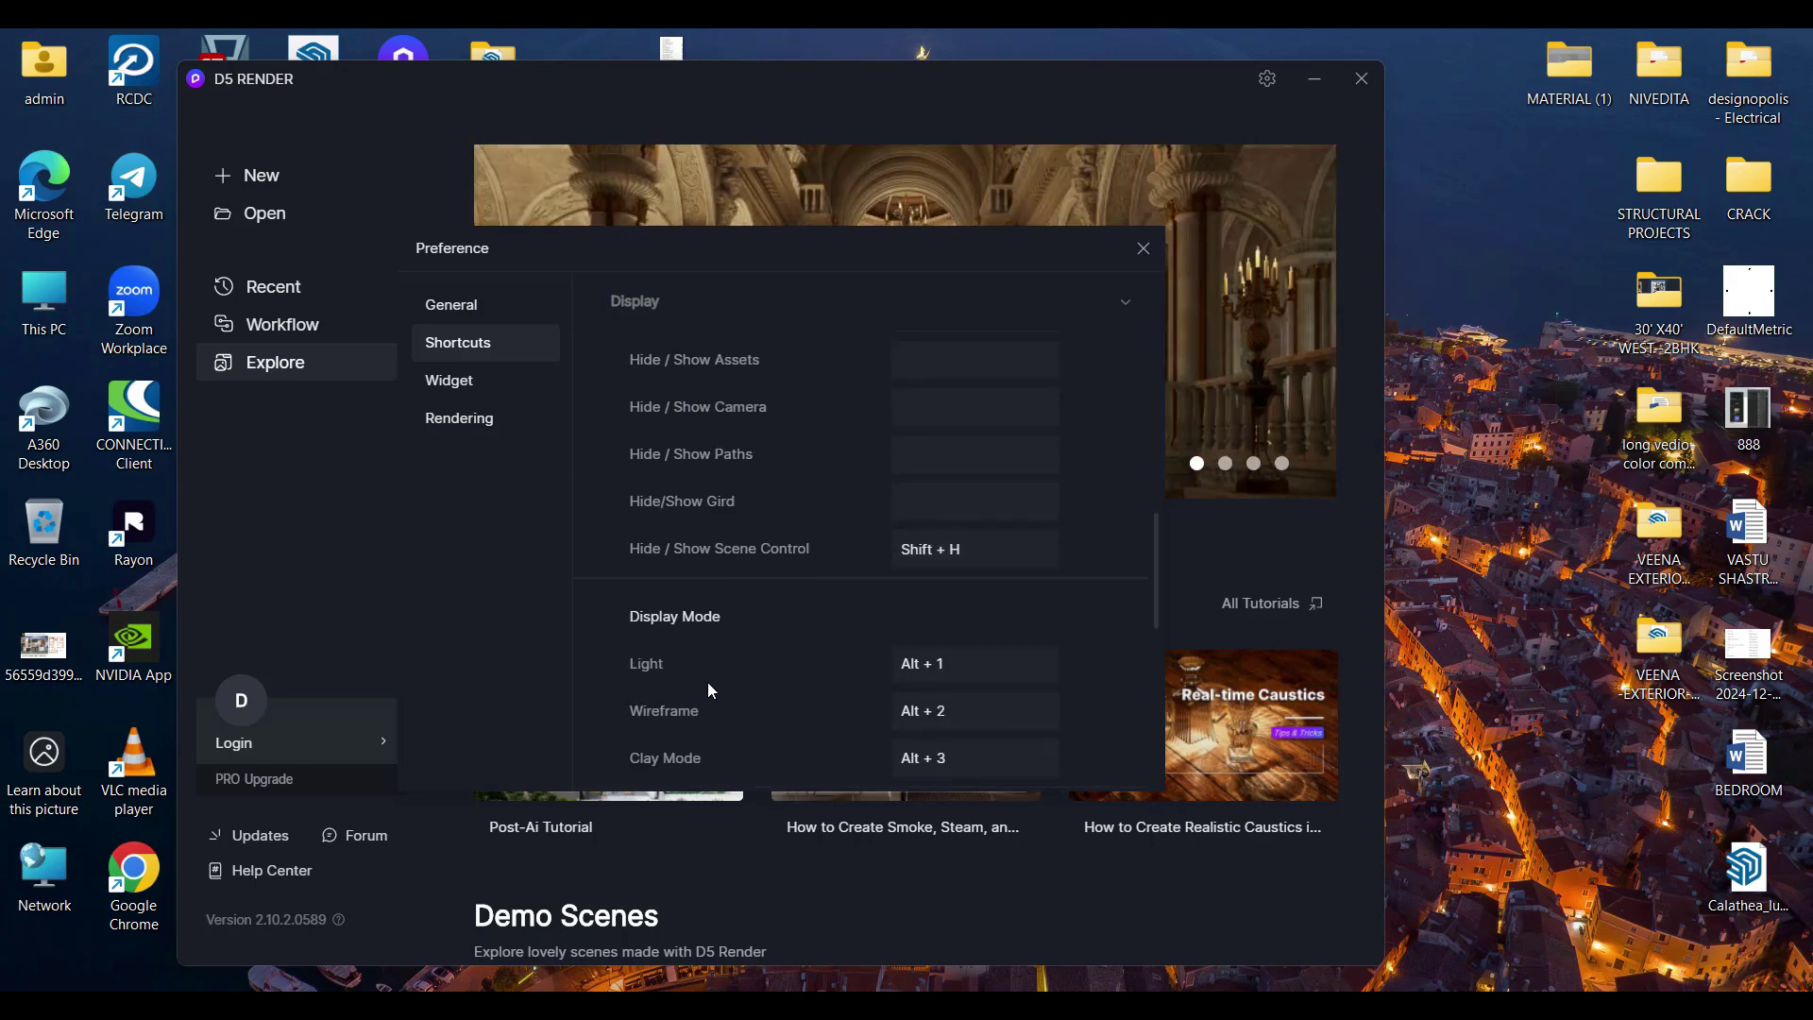
scroll(957, 664, down, 1)
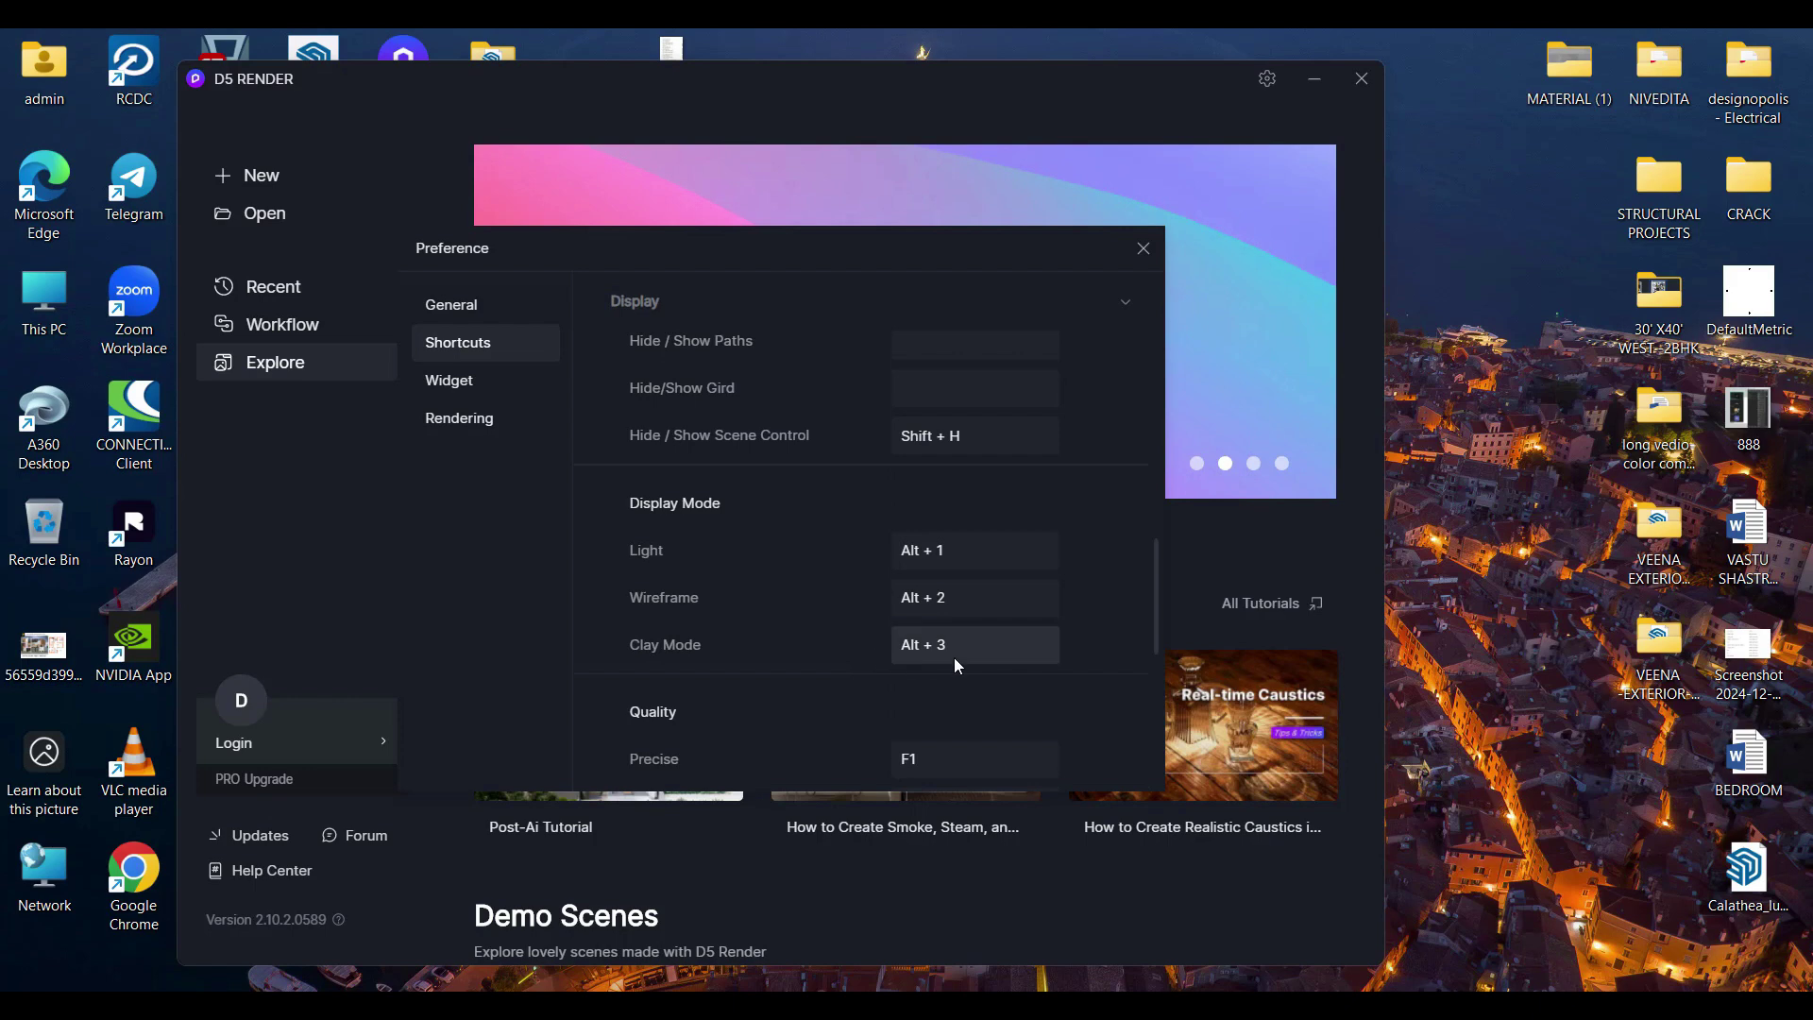
scroll(954, 658, down, 1)
scroll(953, 657, down, 1)
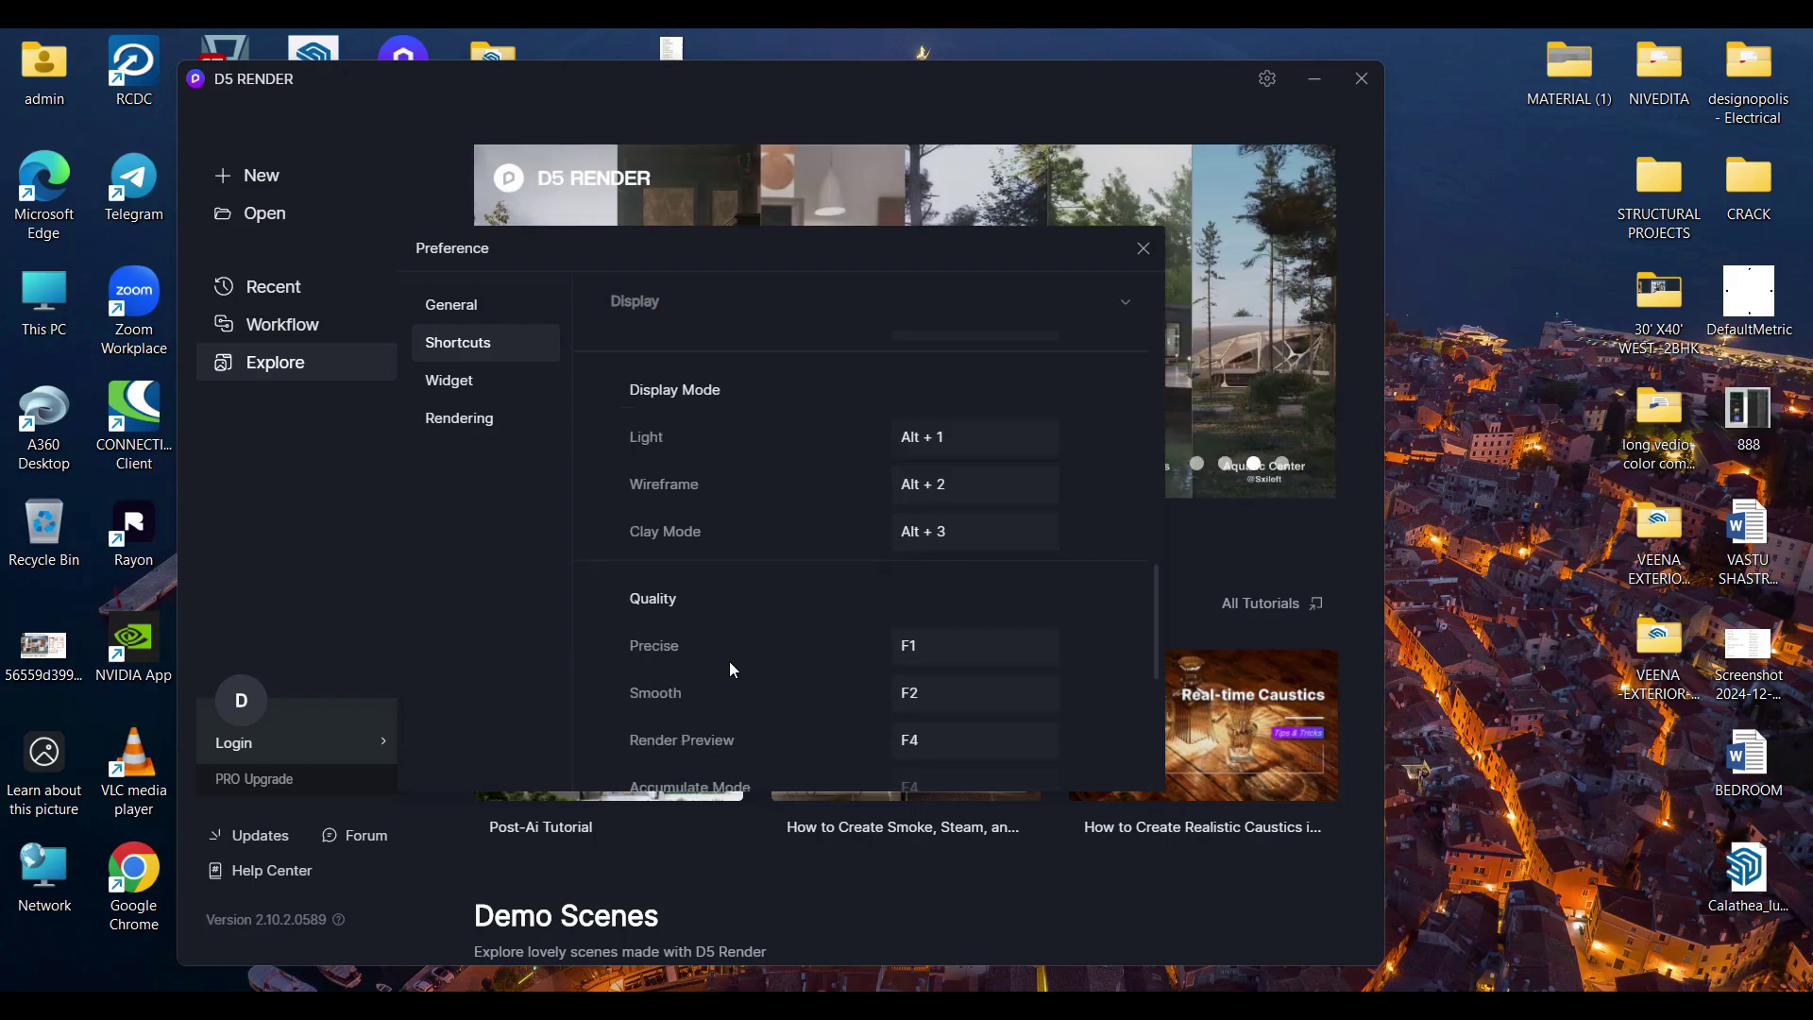
scroll(729, 665, down, 1)
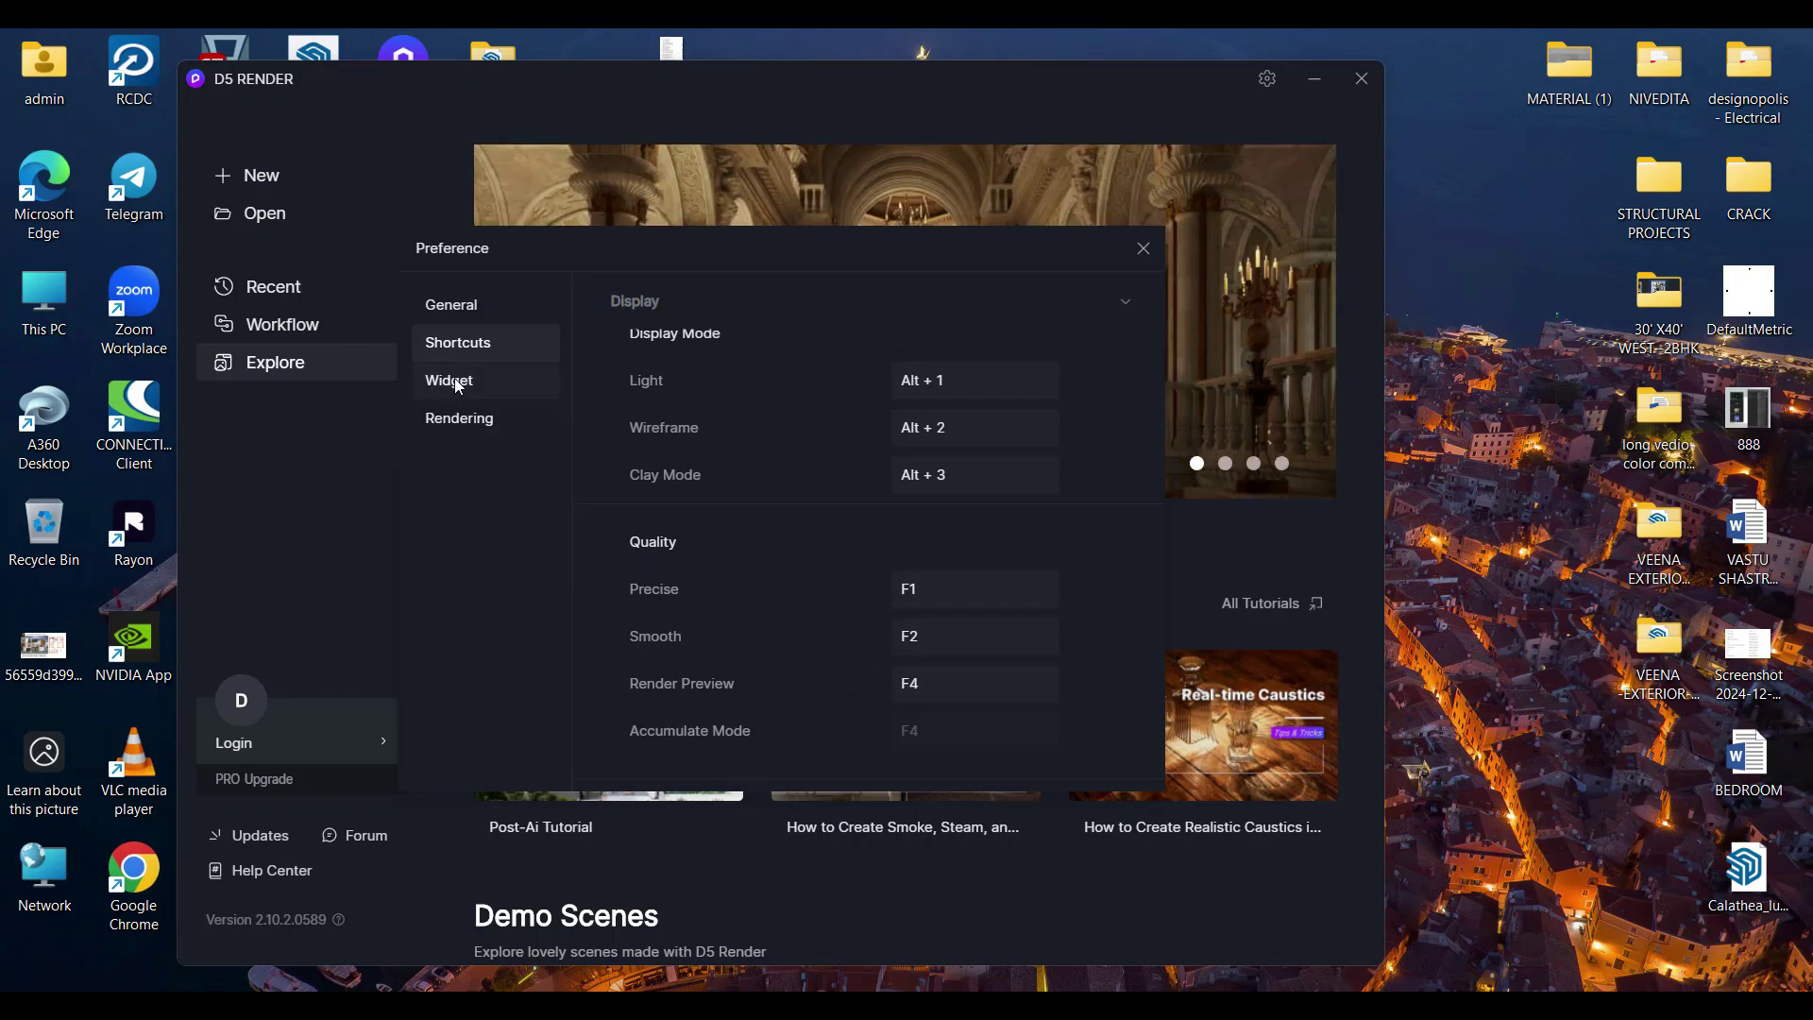
click(1125, 300)
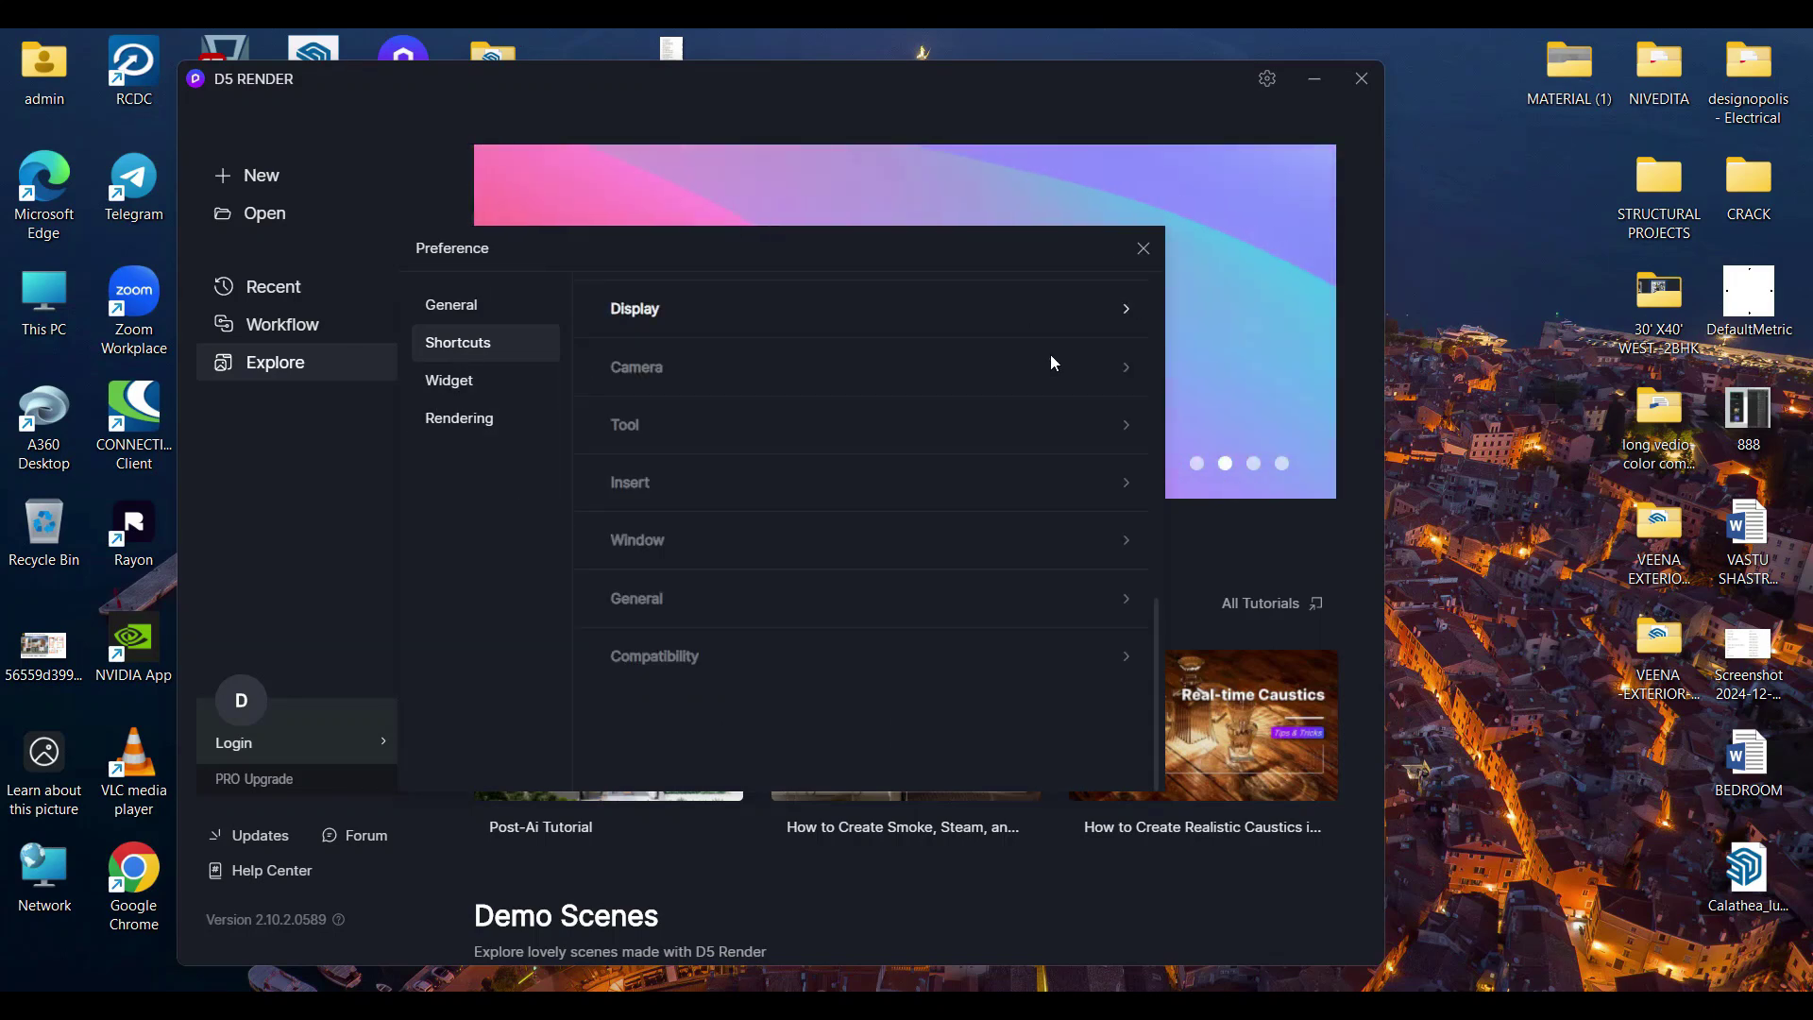
Review the Tool shortcuts for brush, scatter and terrain, and collapse that group
click(770, 421)
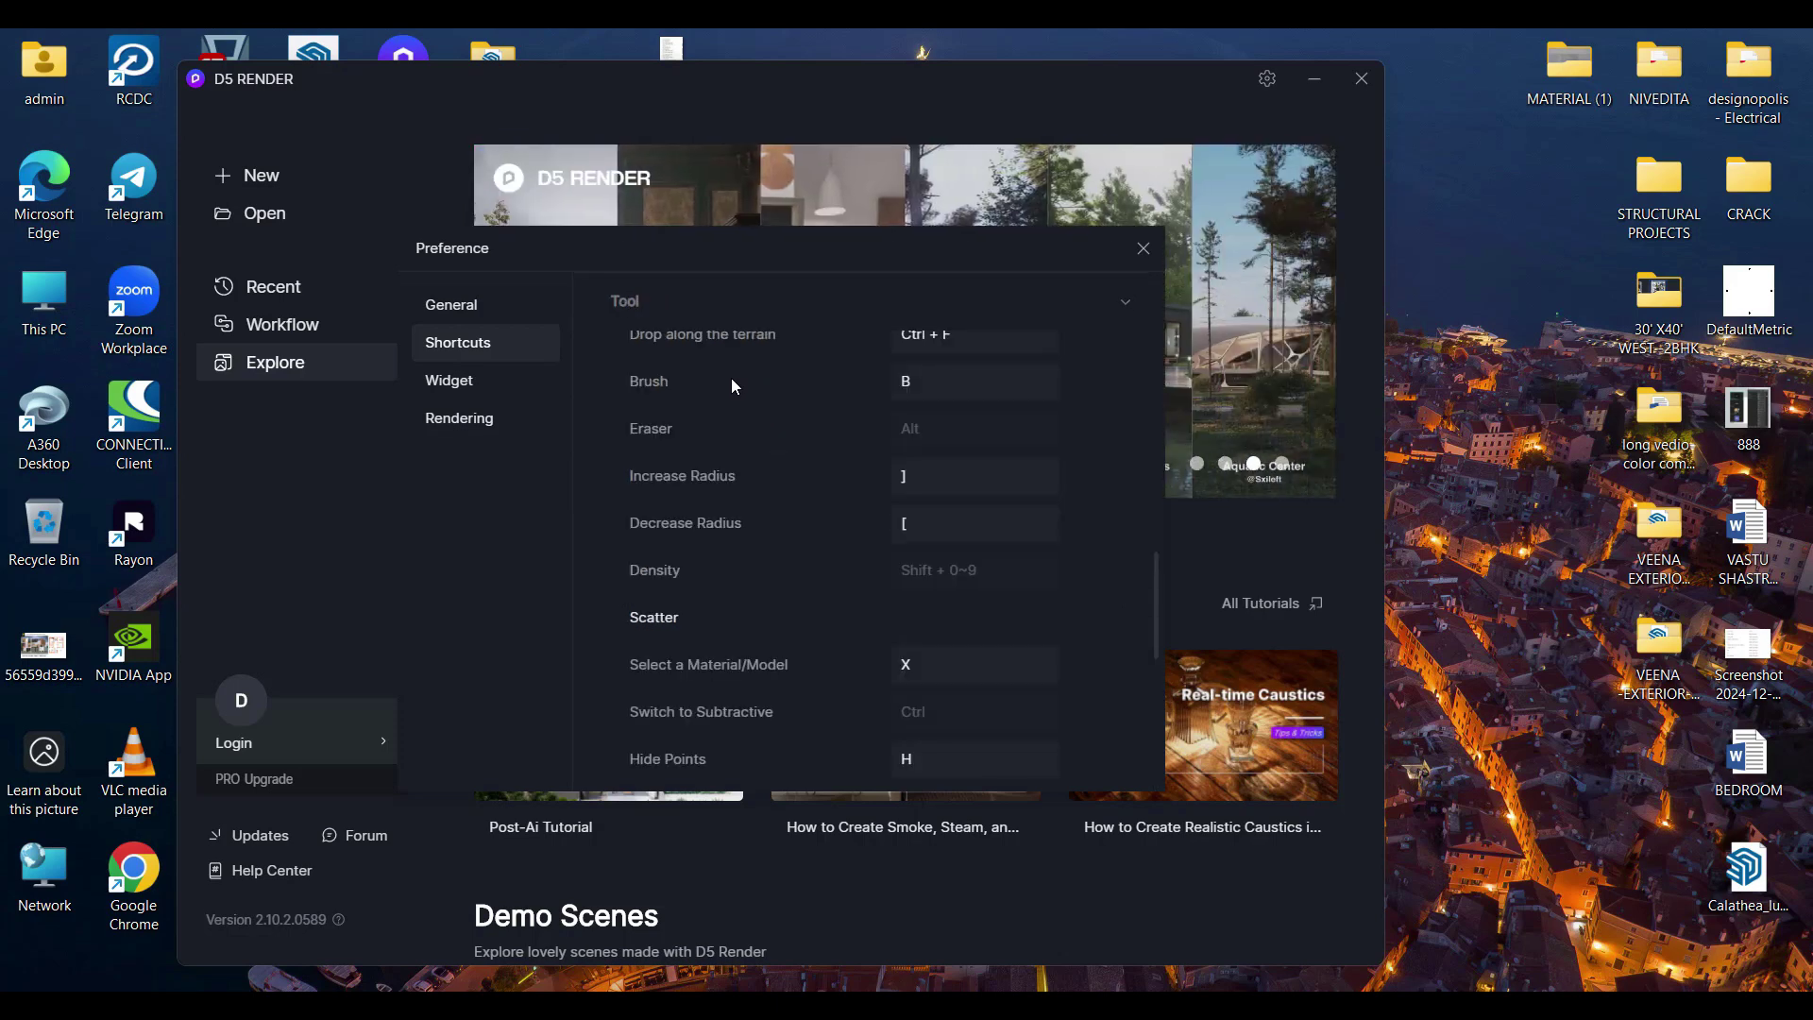
scroll(741, 454, down, 3)
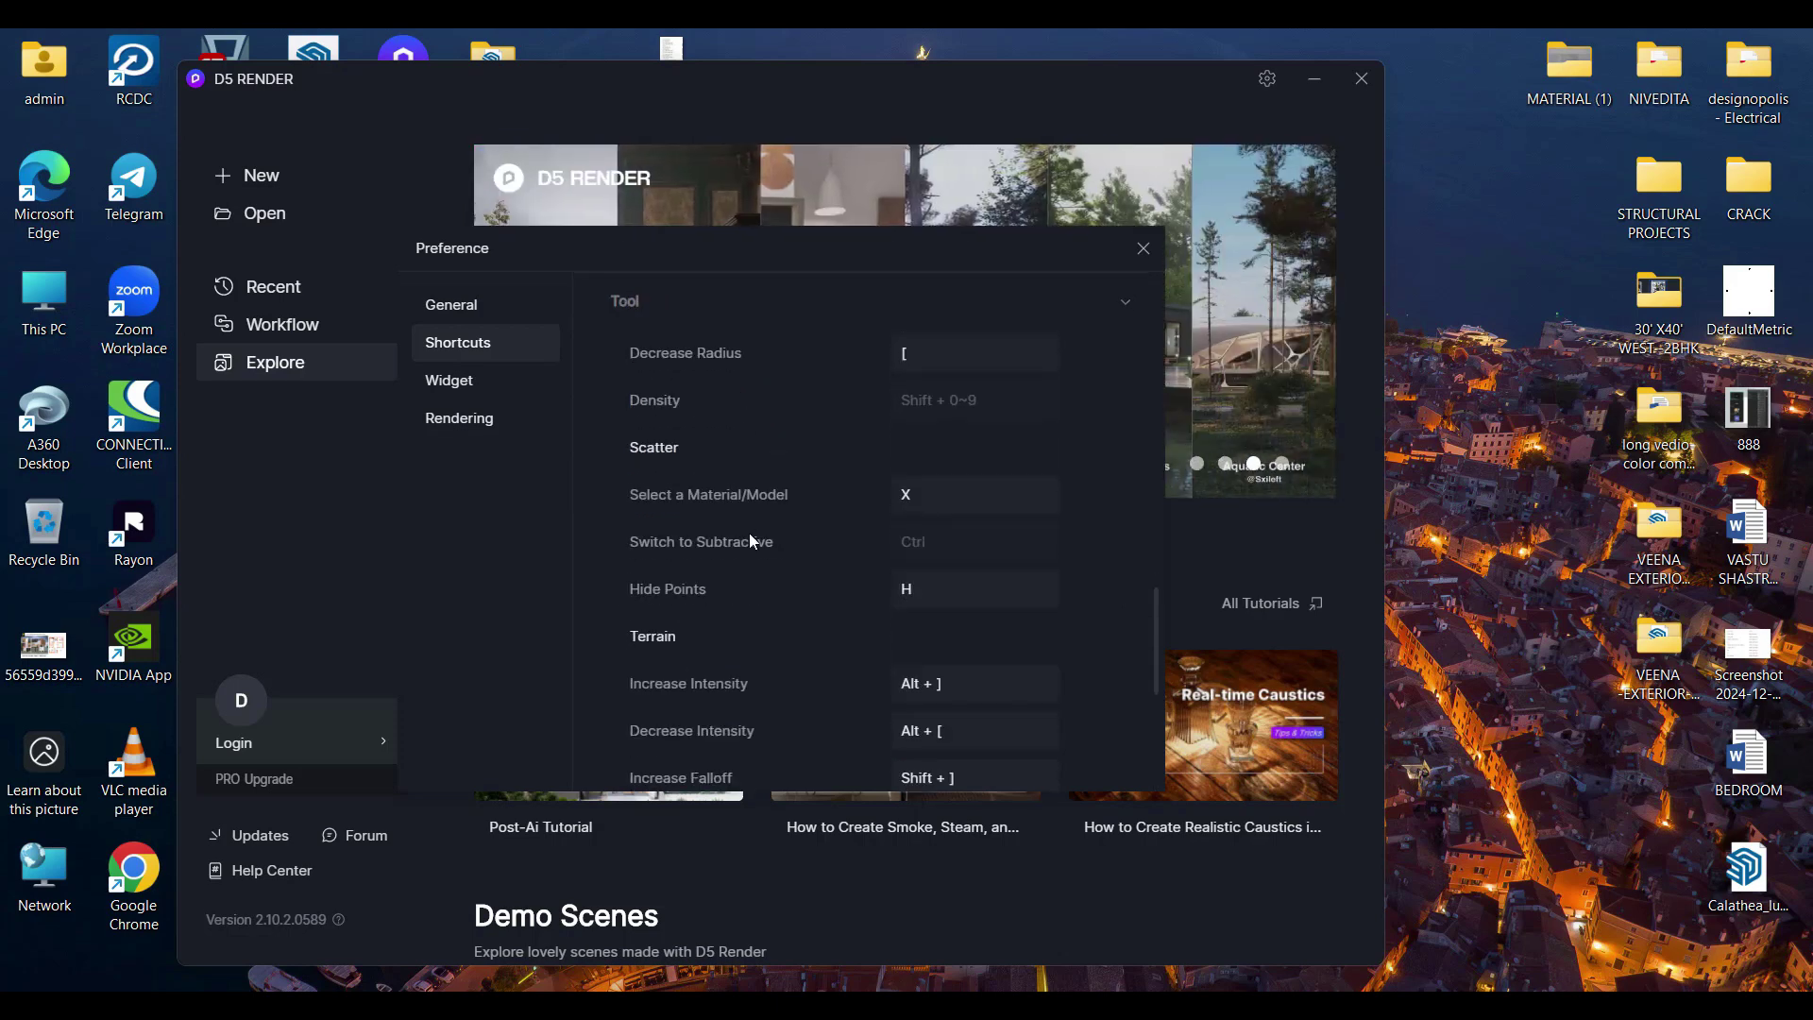
click(1122, 301)
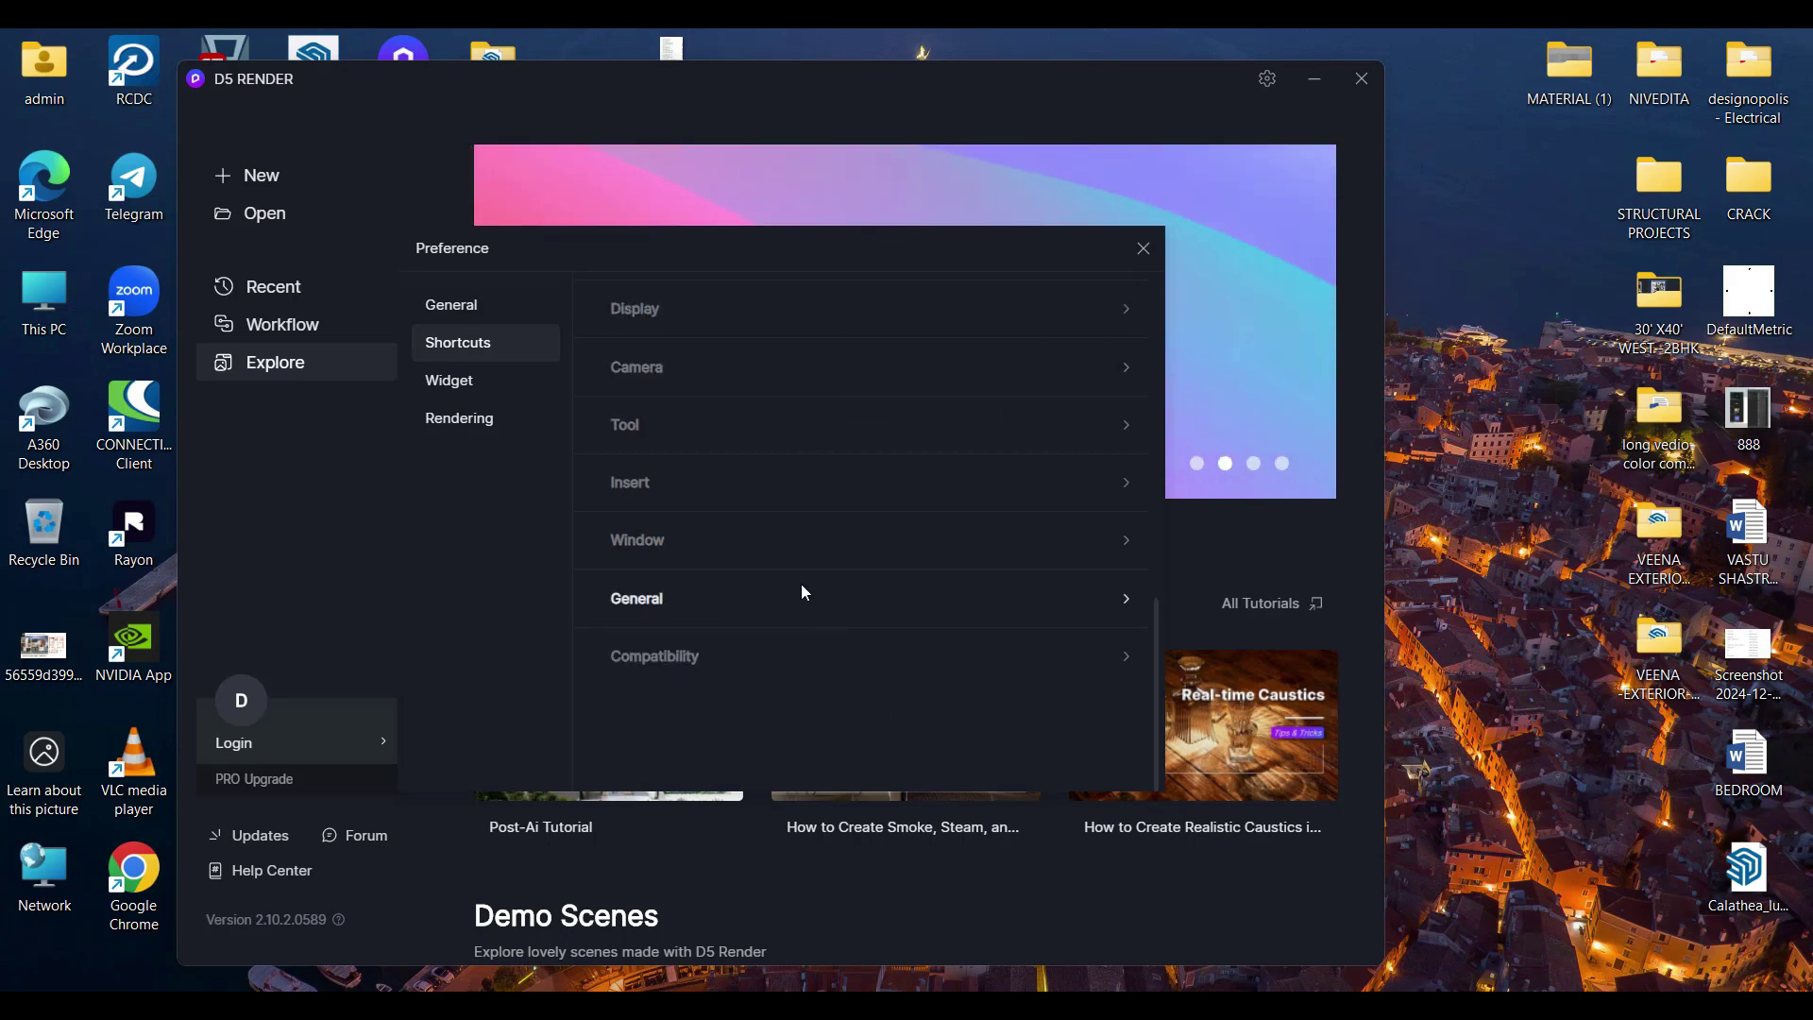
Look through the installed widgets in the preferences, from Advanced Camera Tool to Stage Light
click(439, 385)
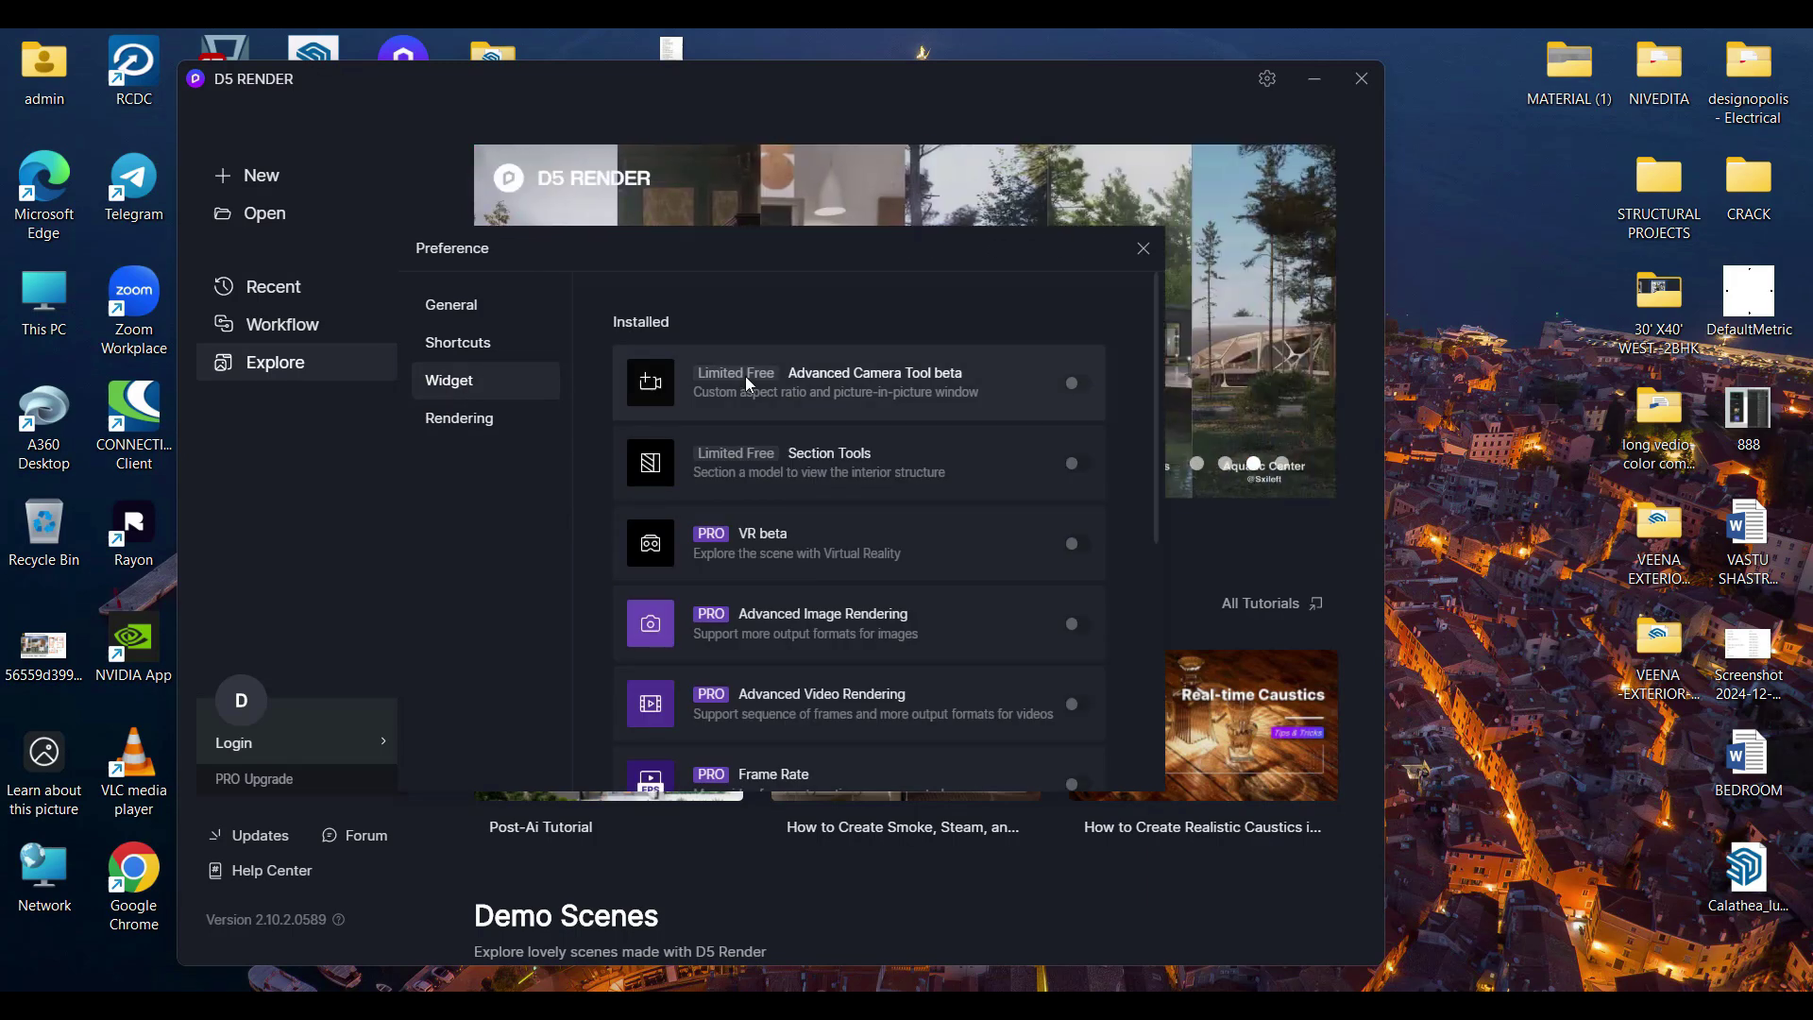
scroll(850, 581, down, 1)
scroll(853, 586, up, 1)
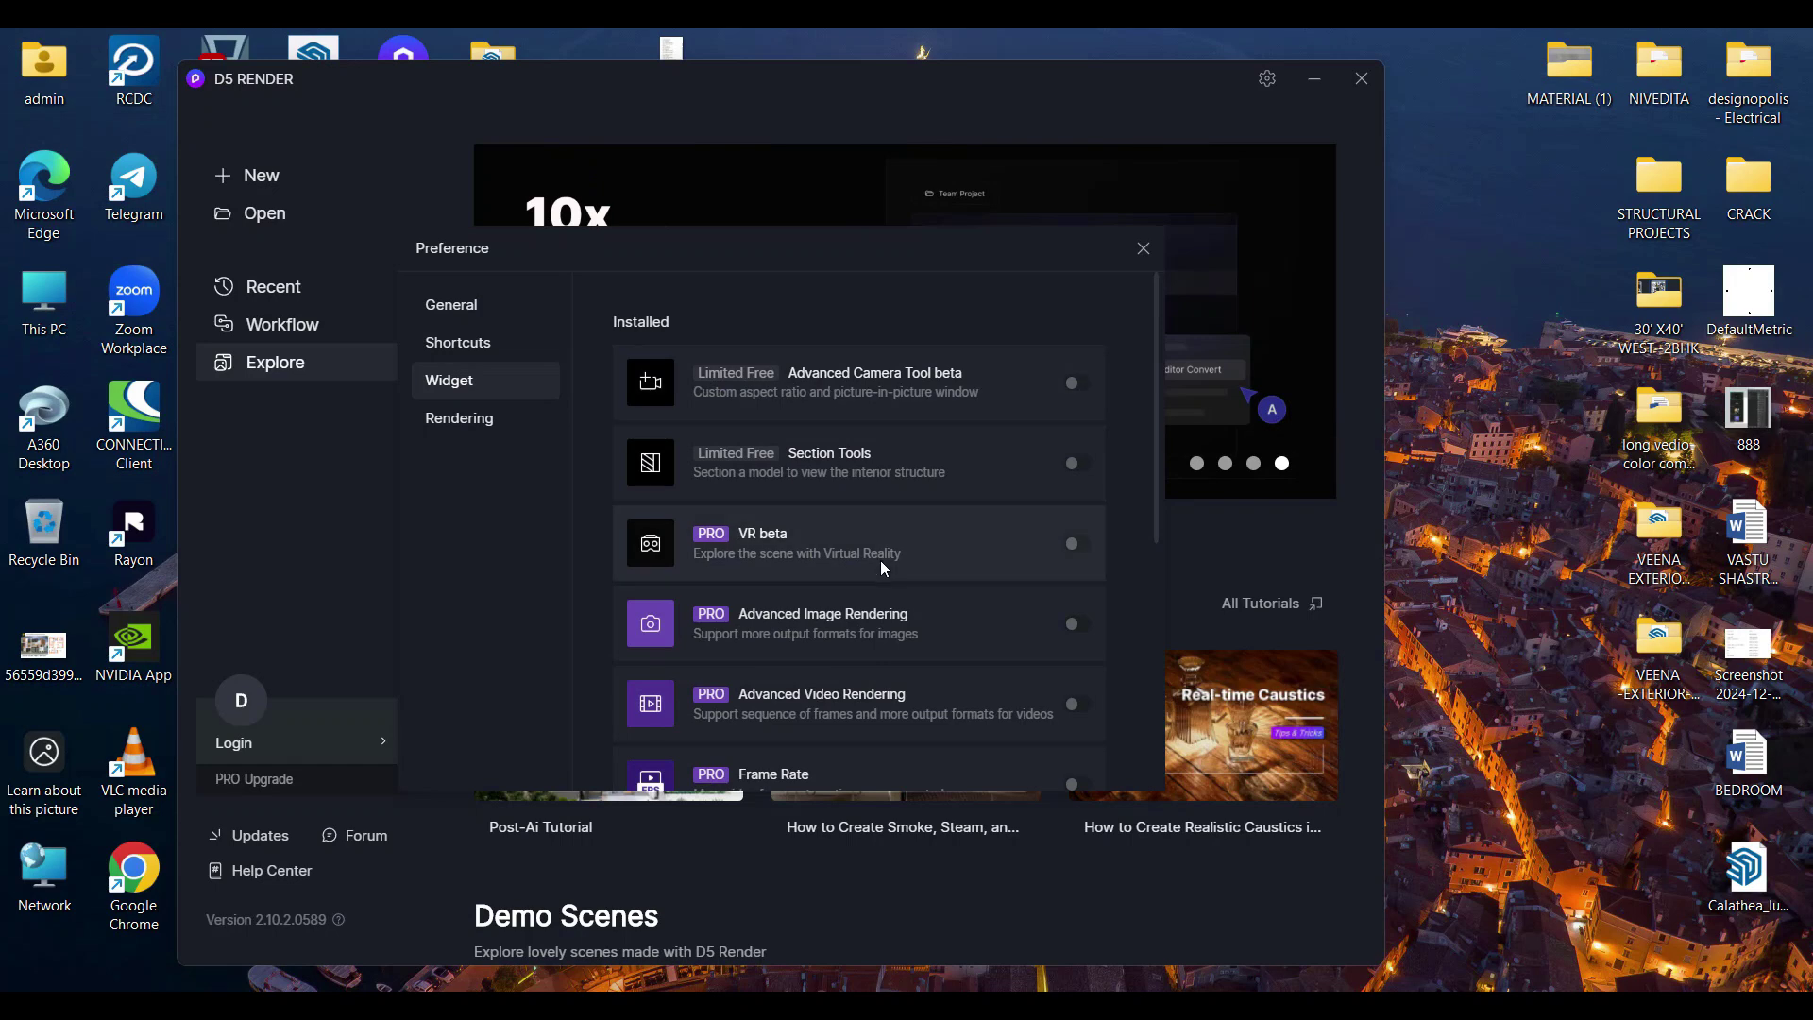
scroll(879, 559, down, 1)
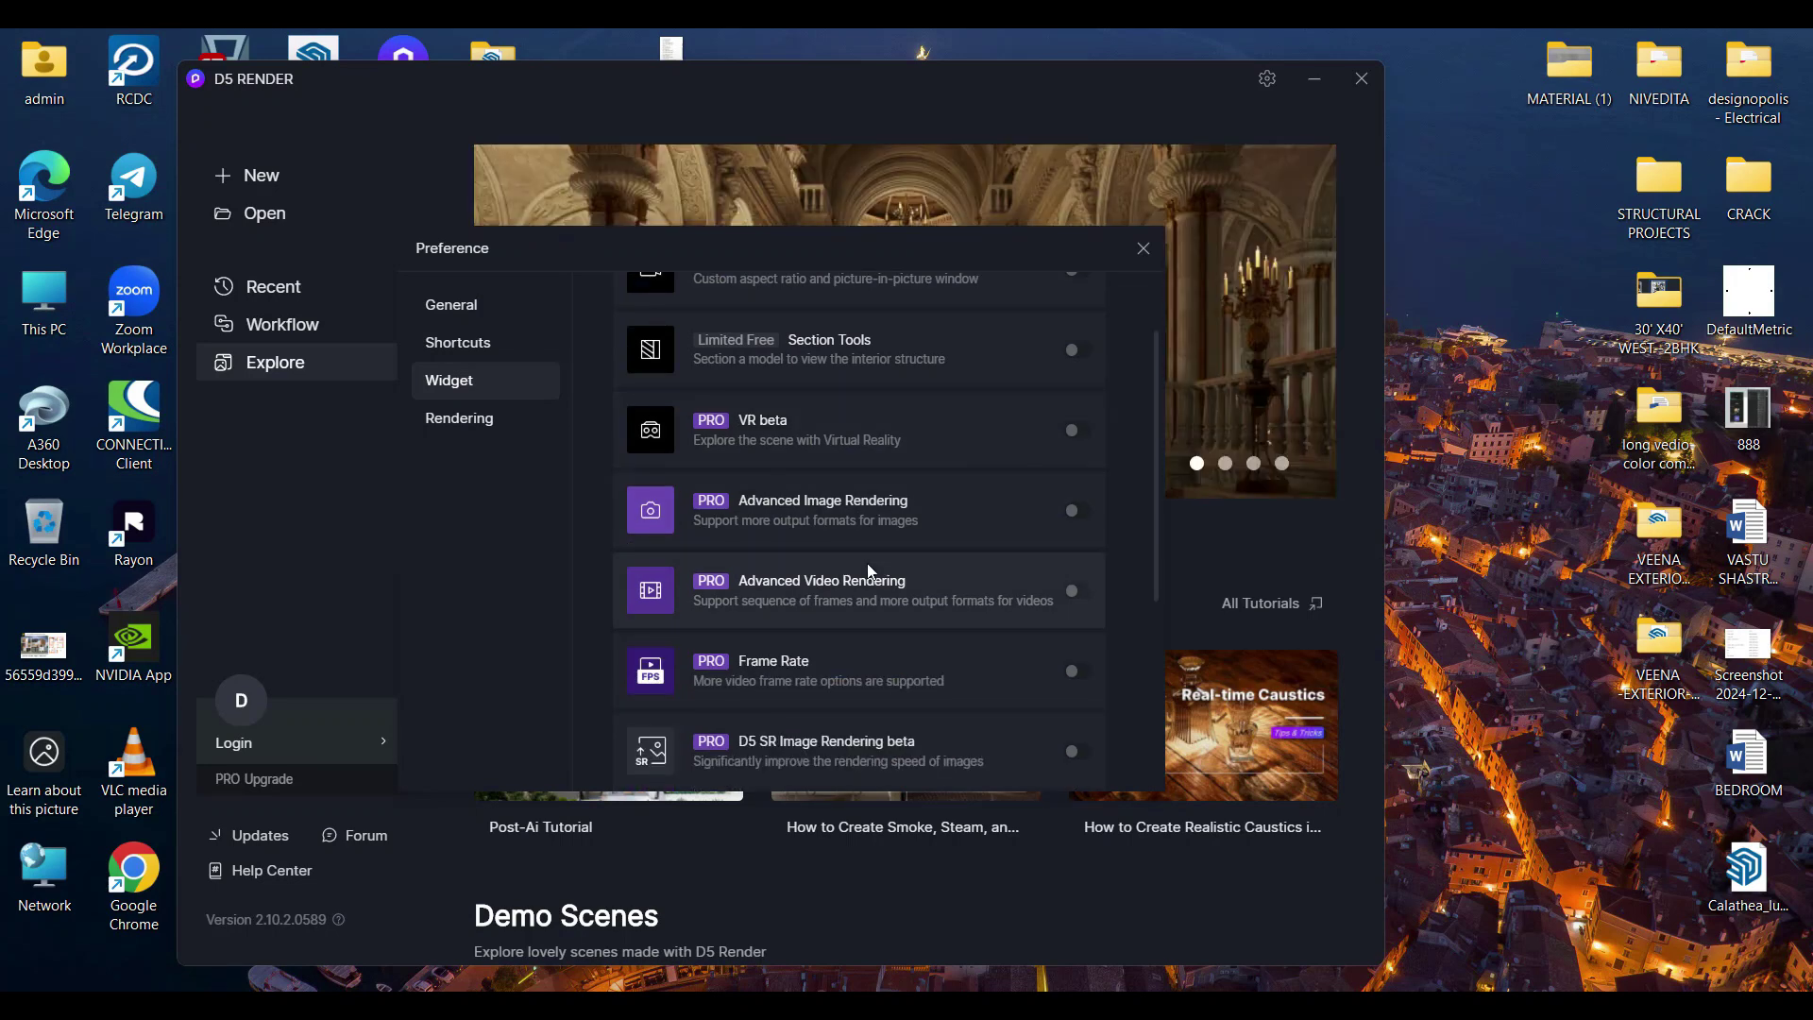
scroll(866, 563, down, 2)
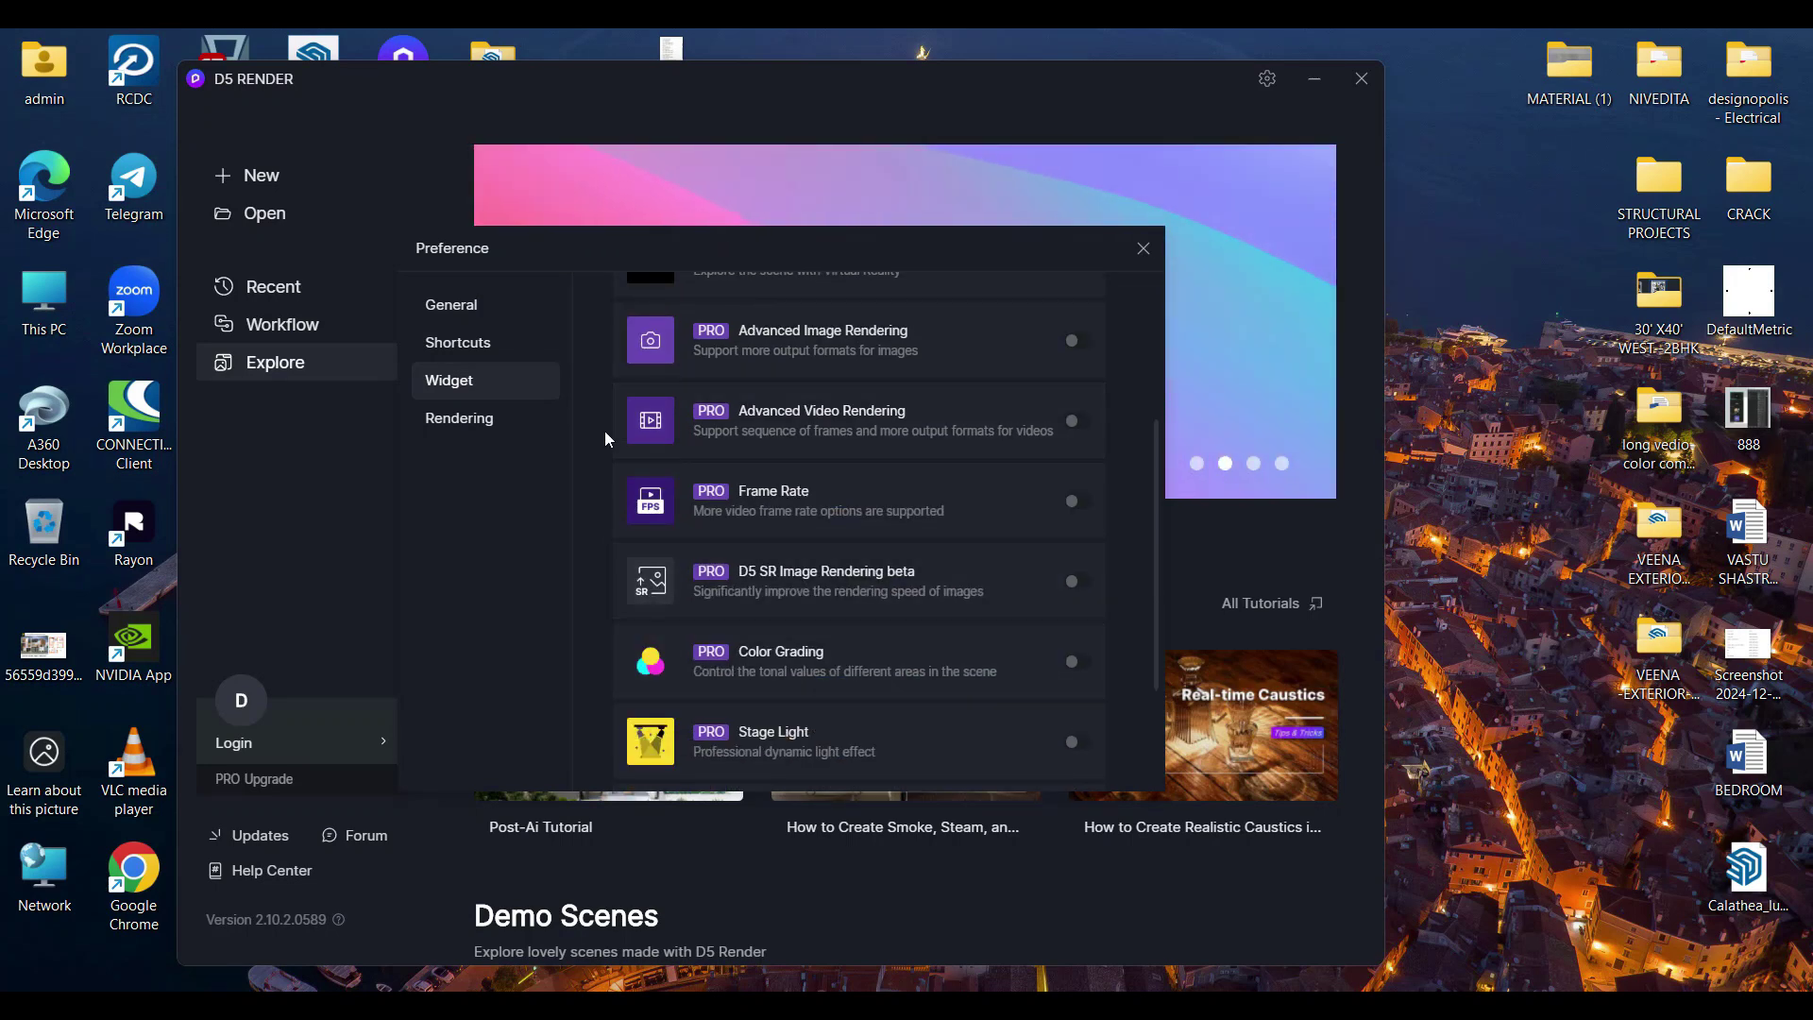
Review the rendering preferences, including path tracing, system scaling and Level of Detail, and close the preferences
click(491, 416)
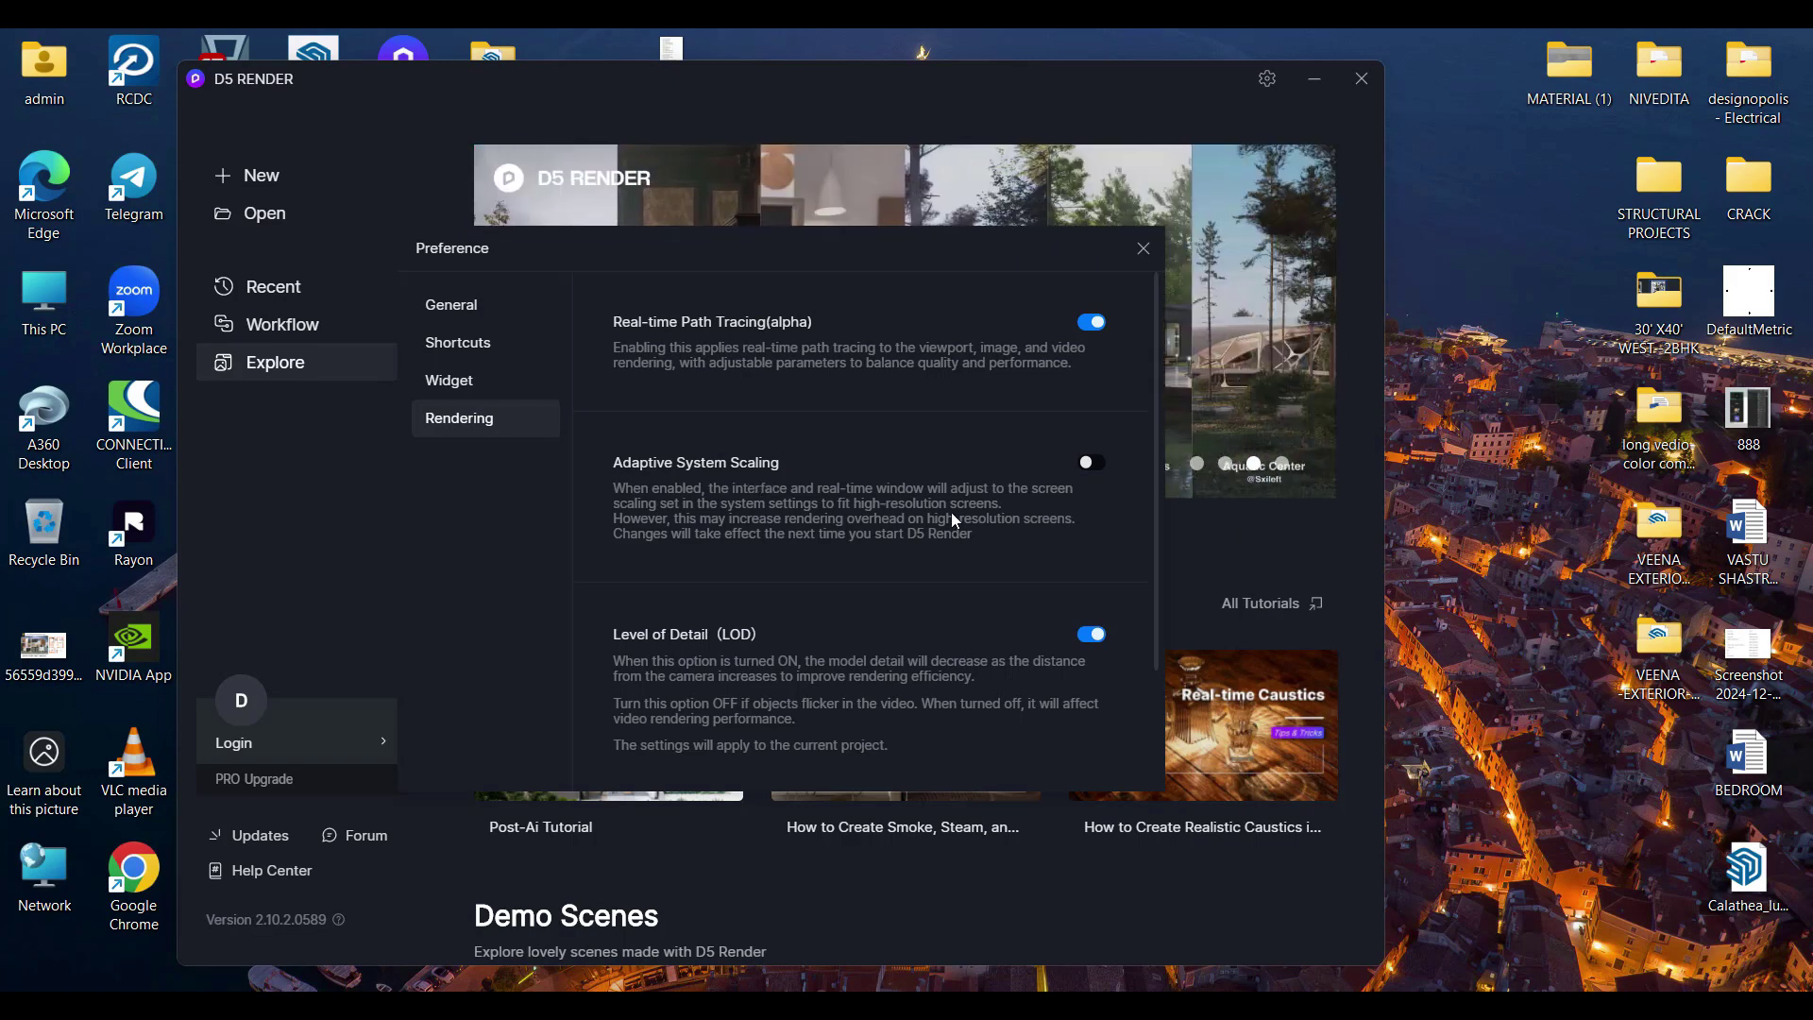
scroll(950, 512, down, 3)
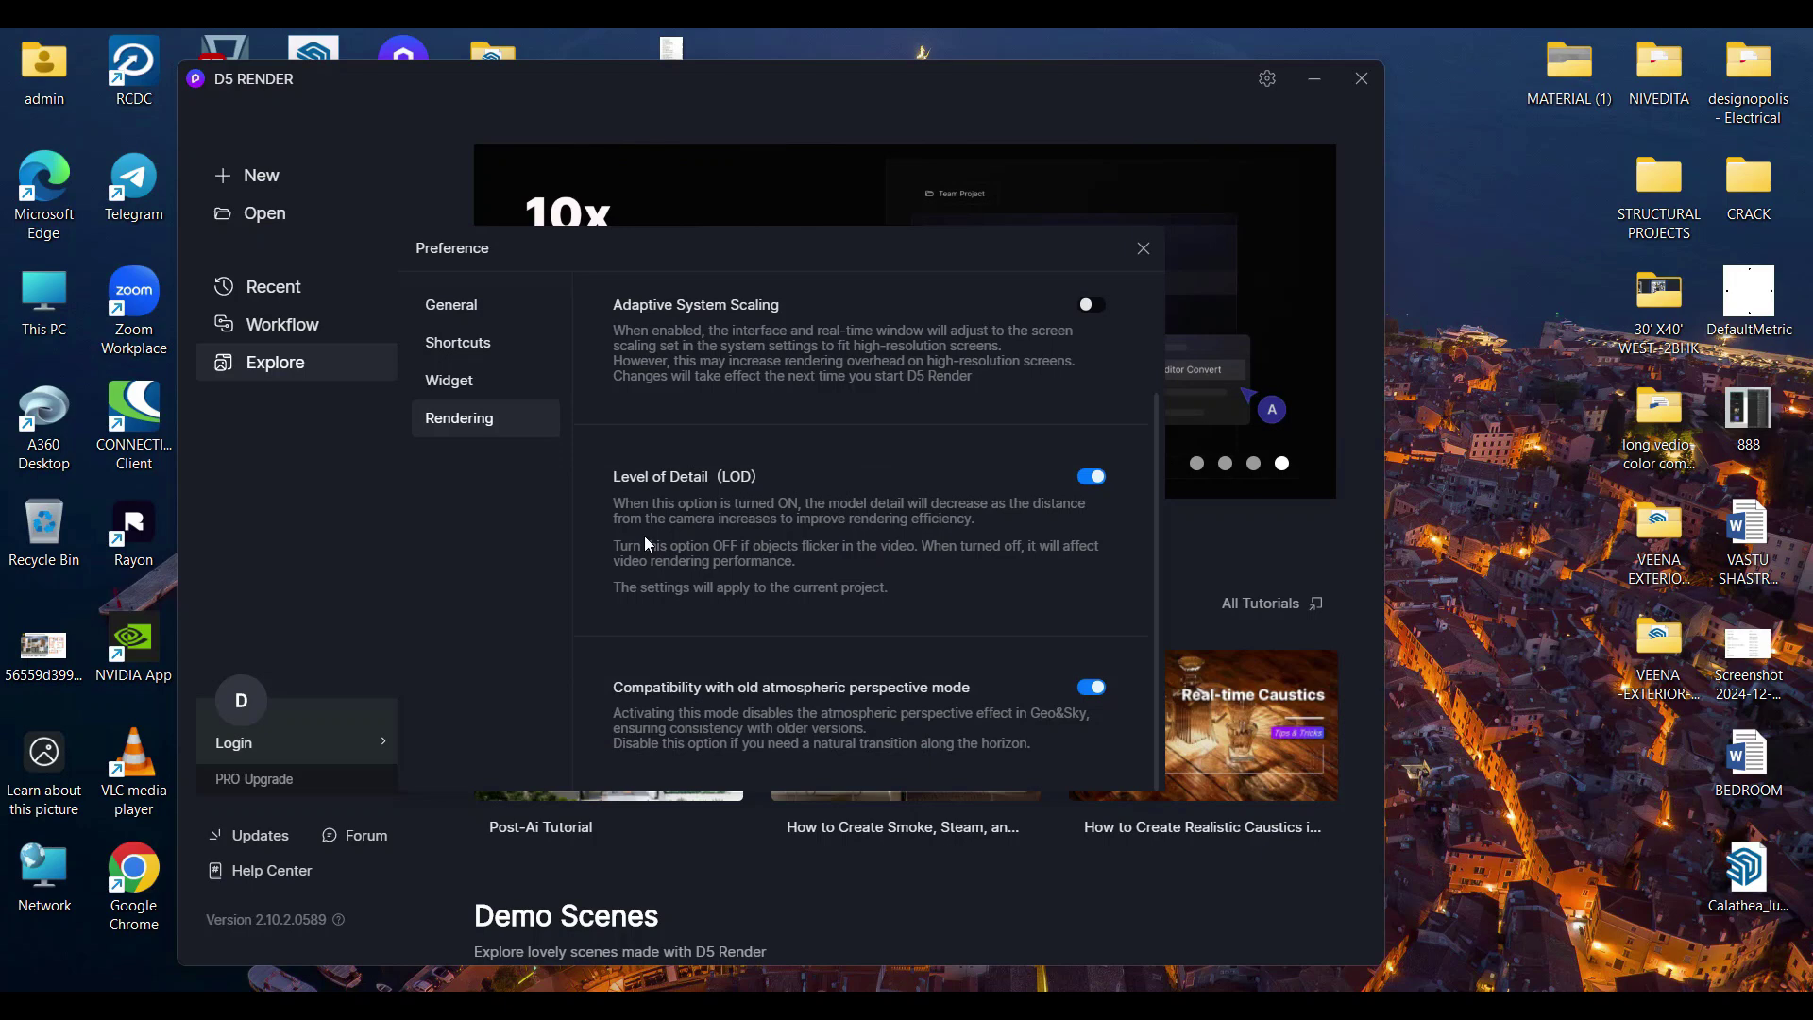
click(1146, 250)
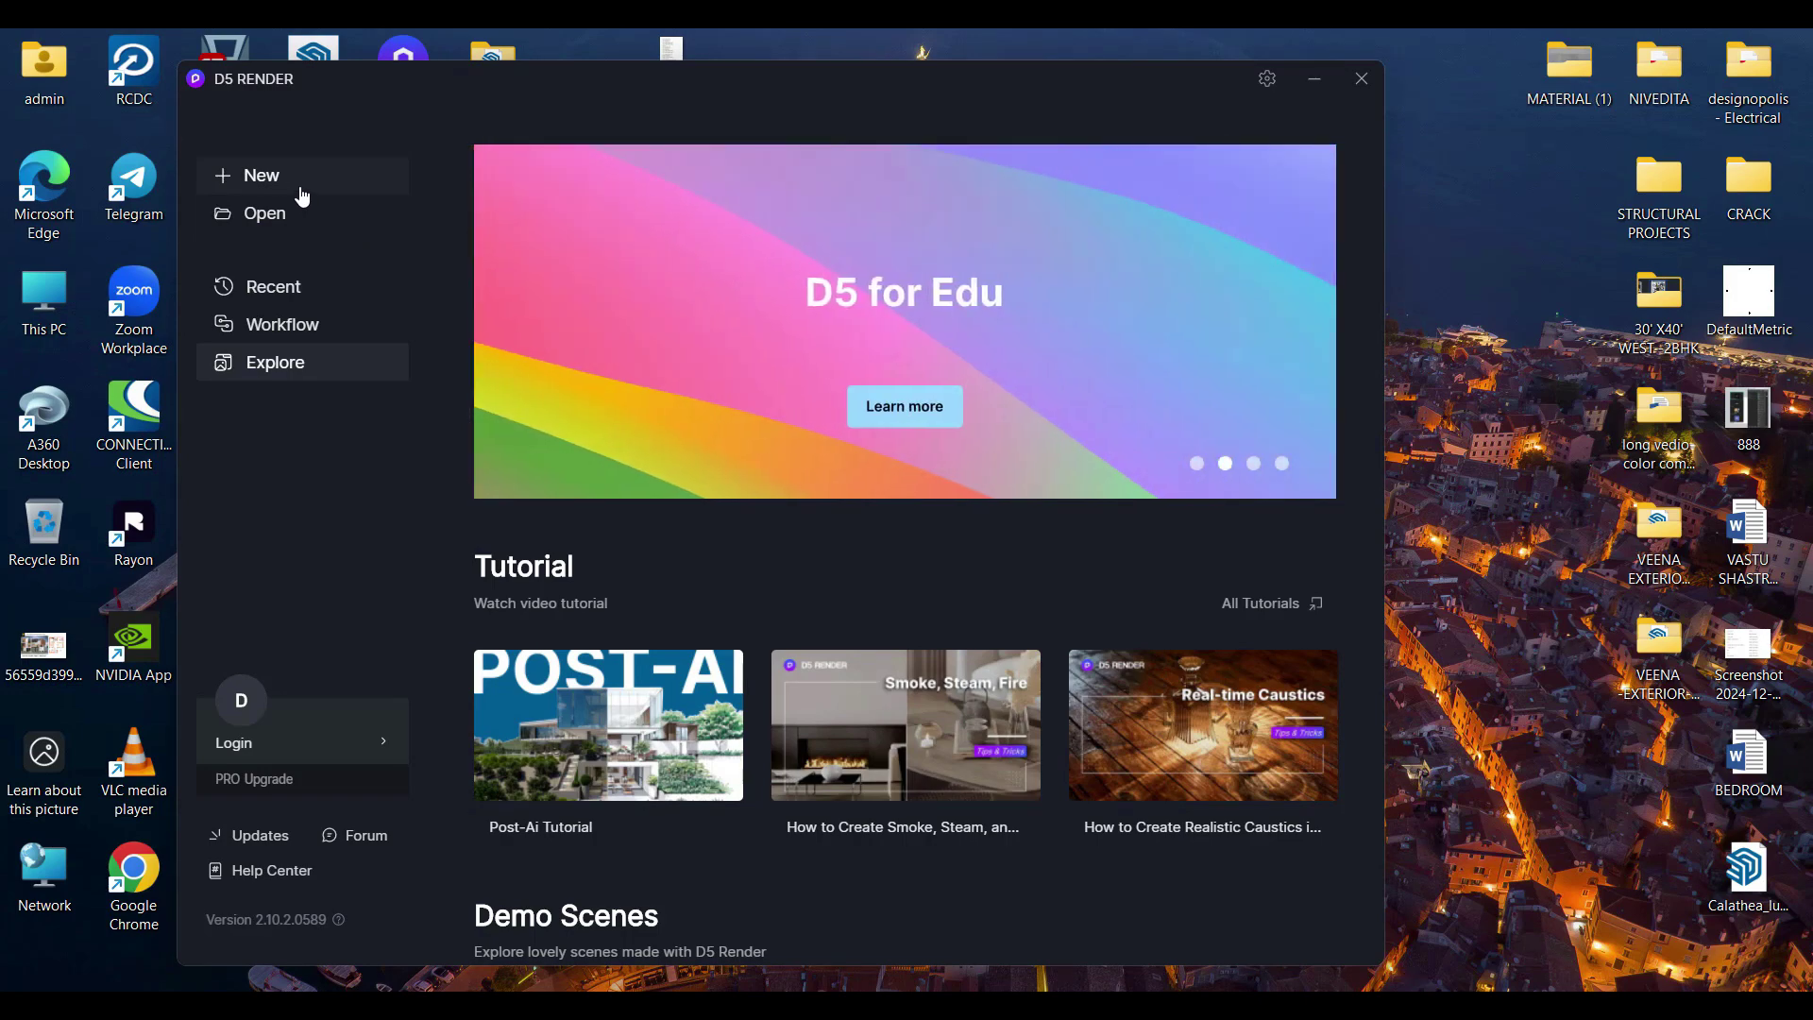
Create a new untitled project and minimize its window
click(300, 189)
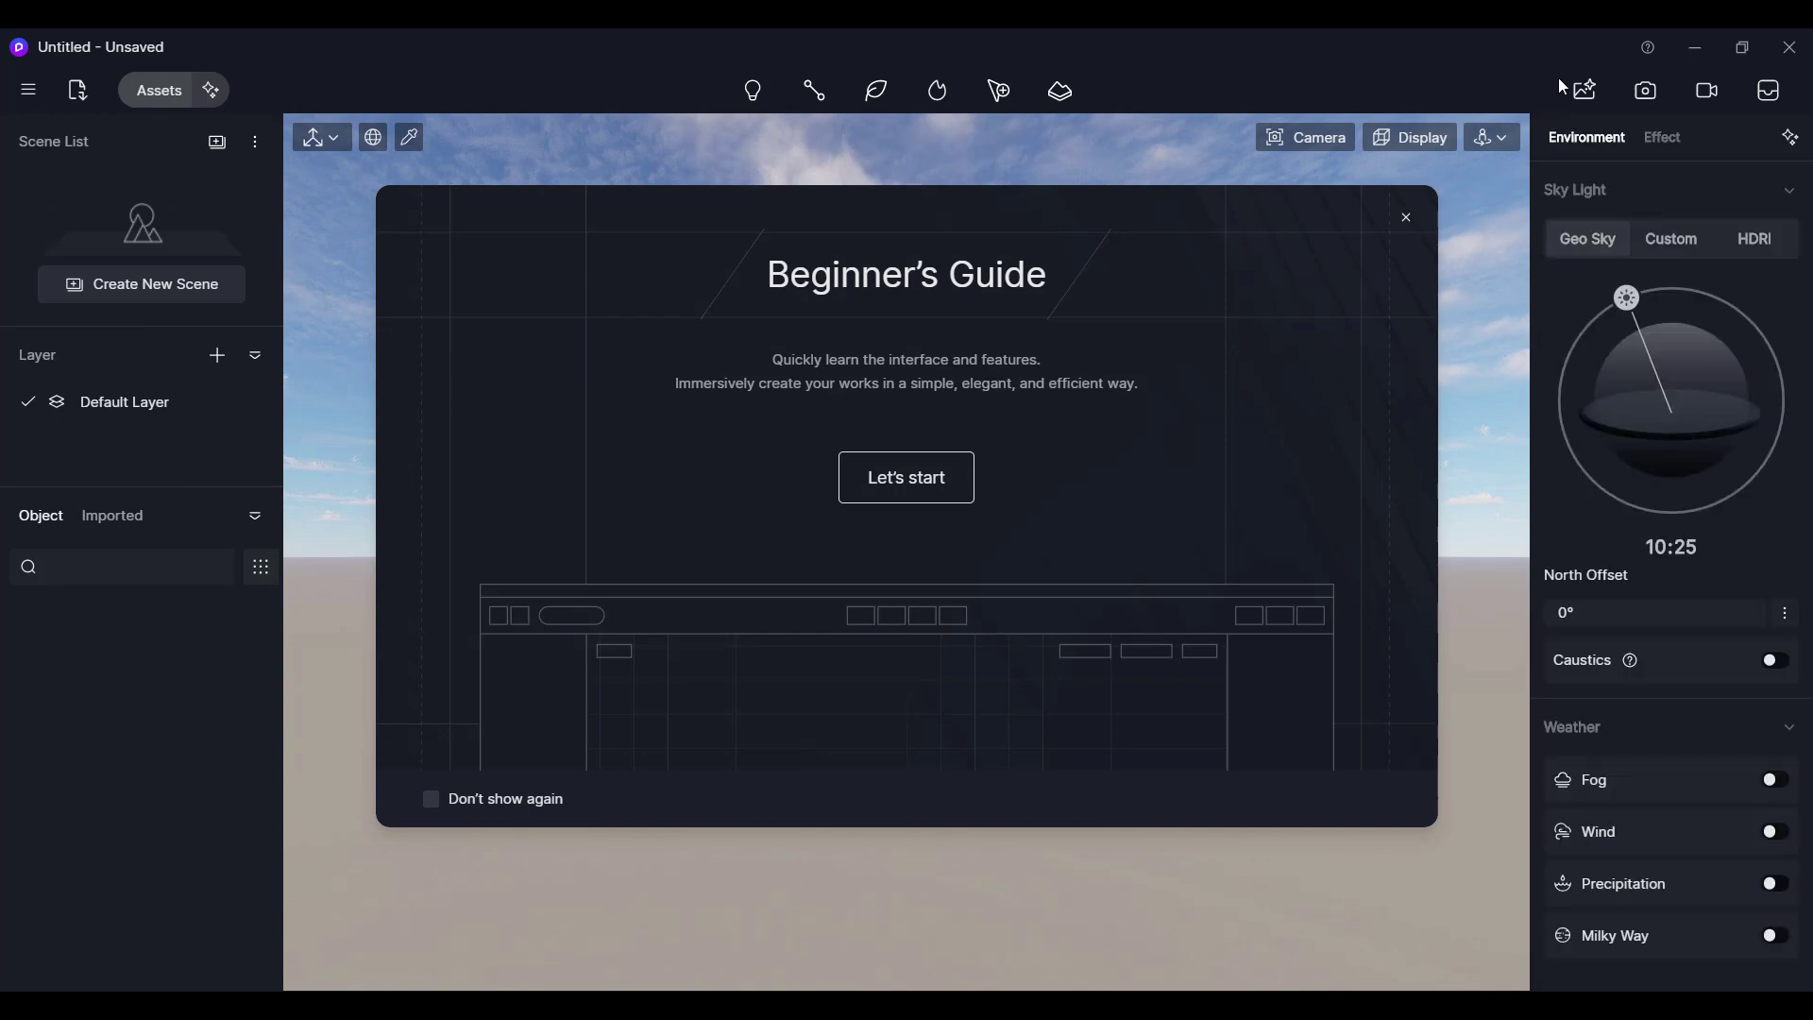
click(1695, 48)
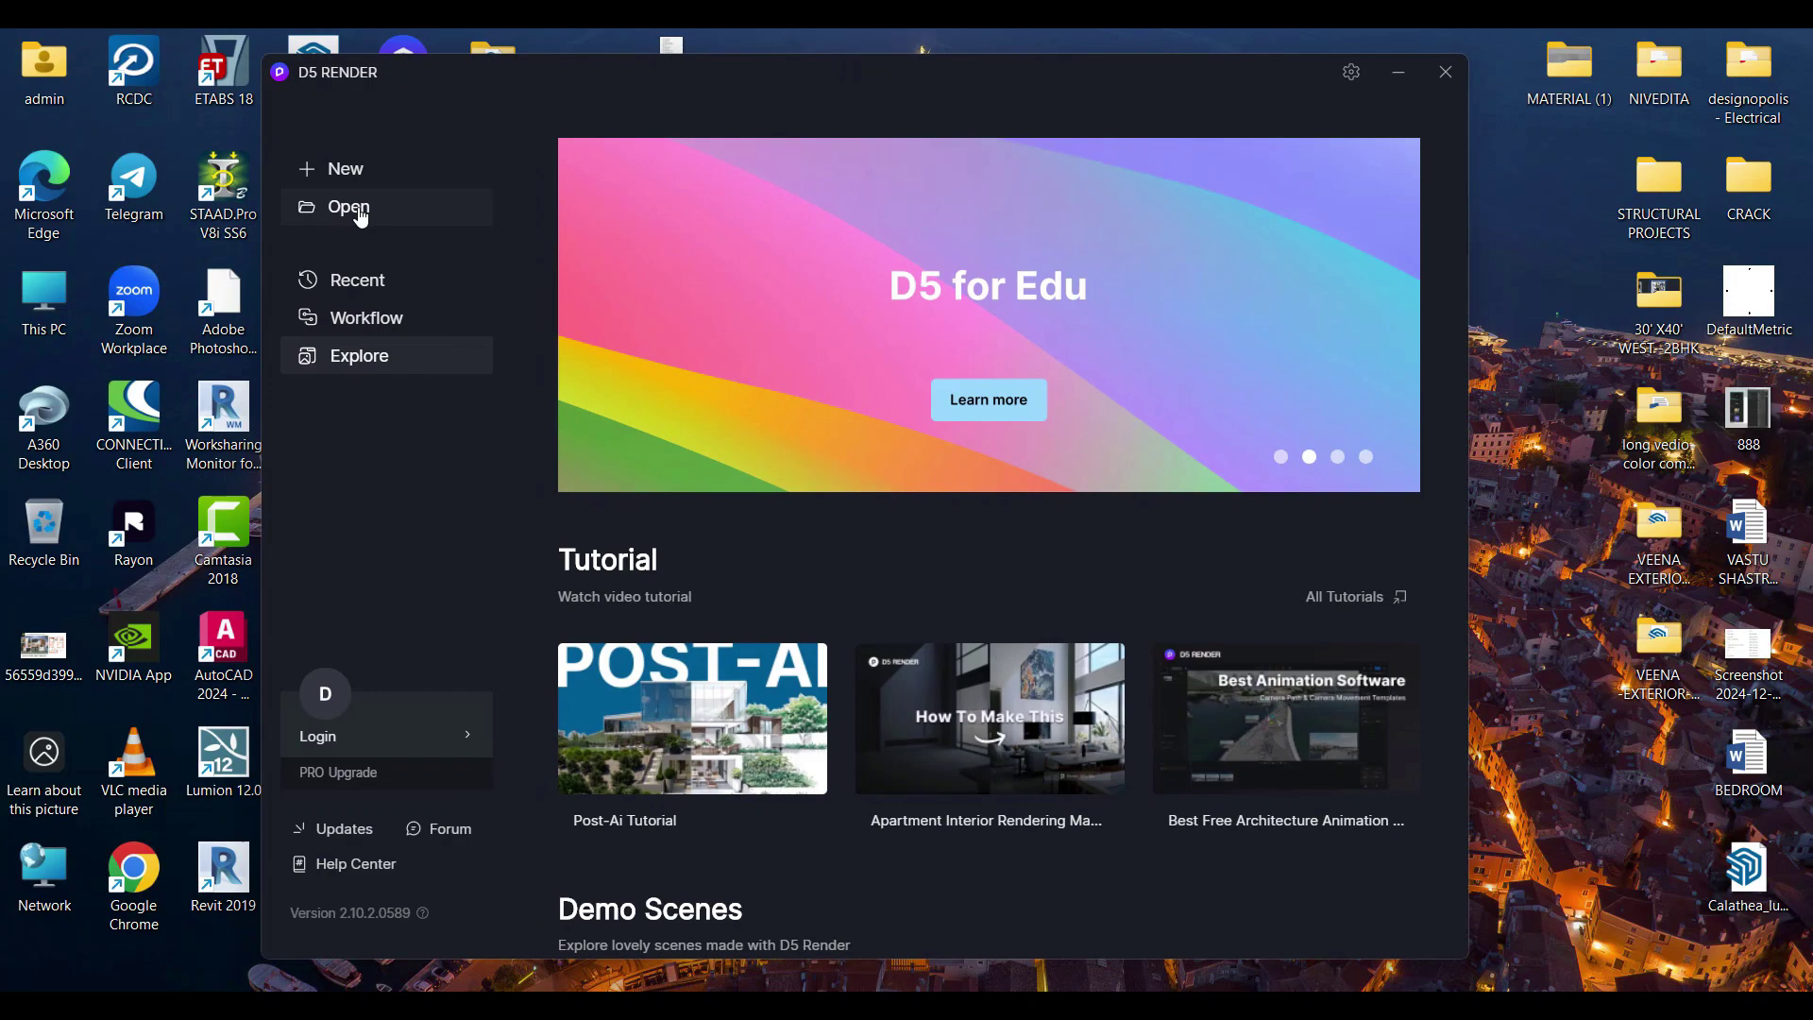
View the dialog for opening existing files, dismiss it and show the list of recent projects
click(361, 209)
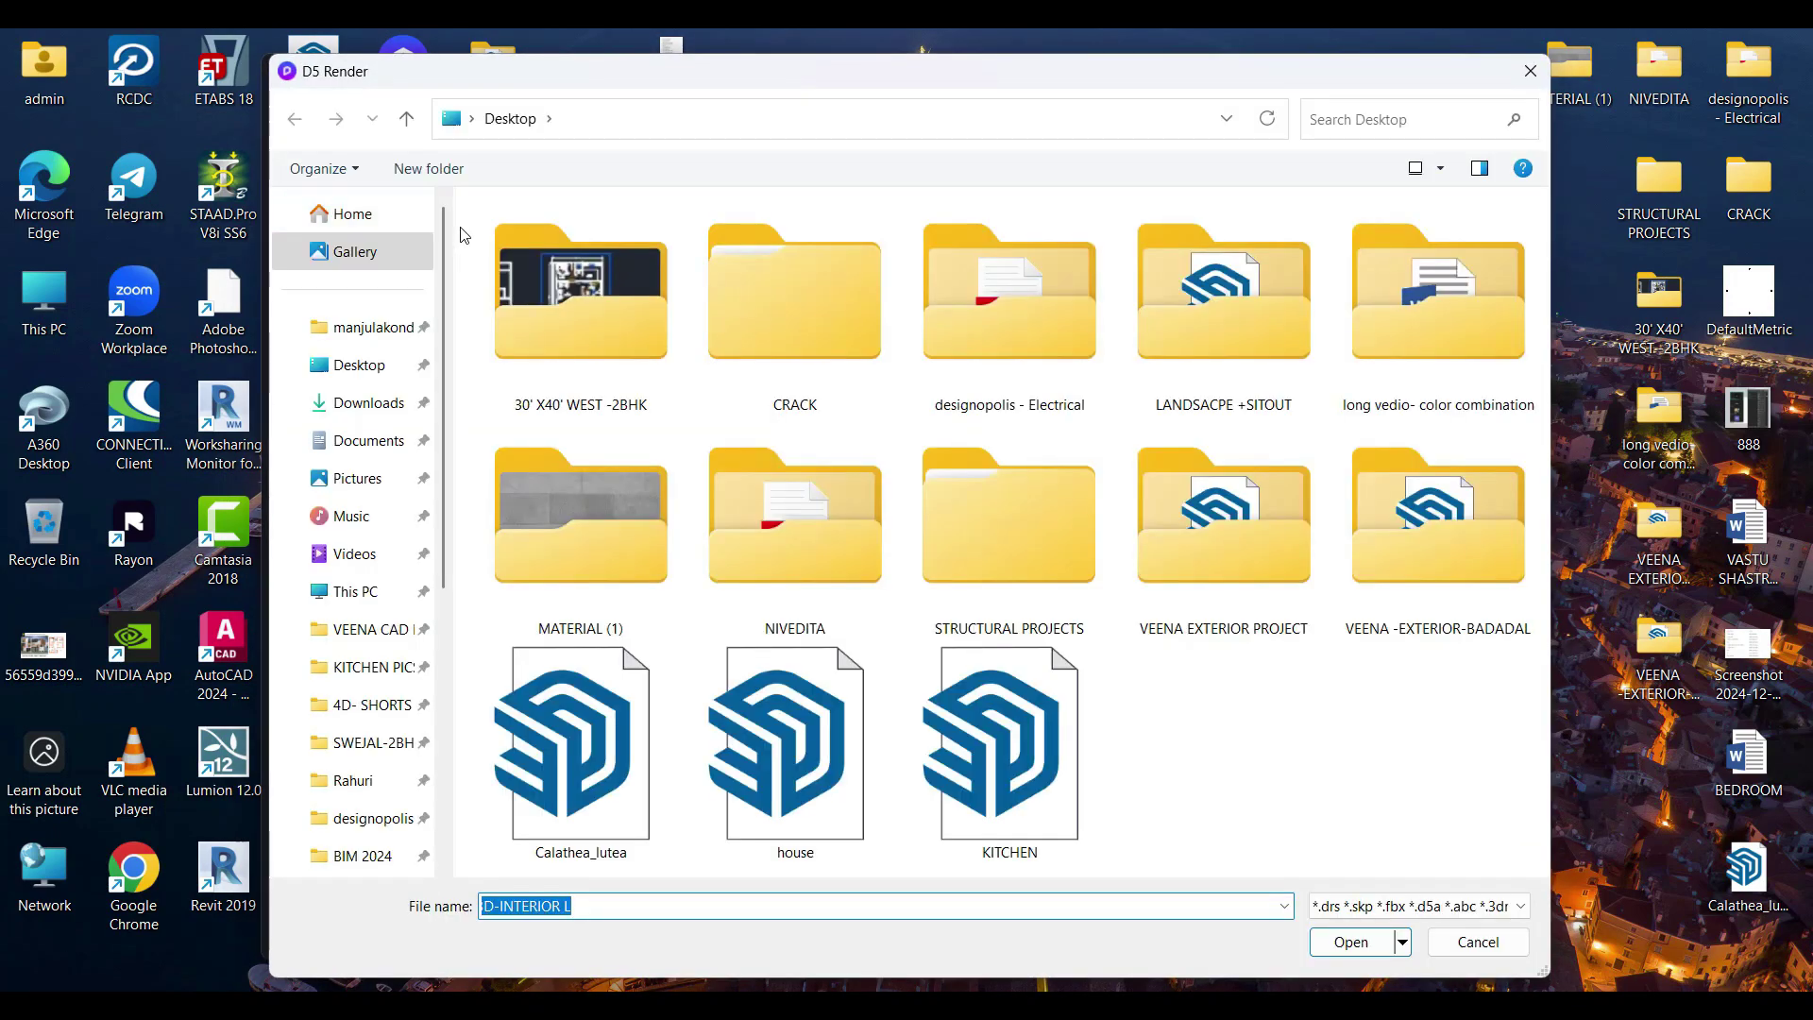
click(1531, 71)
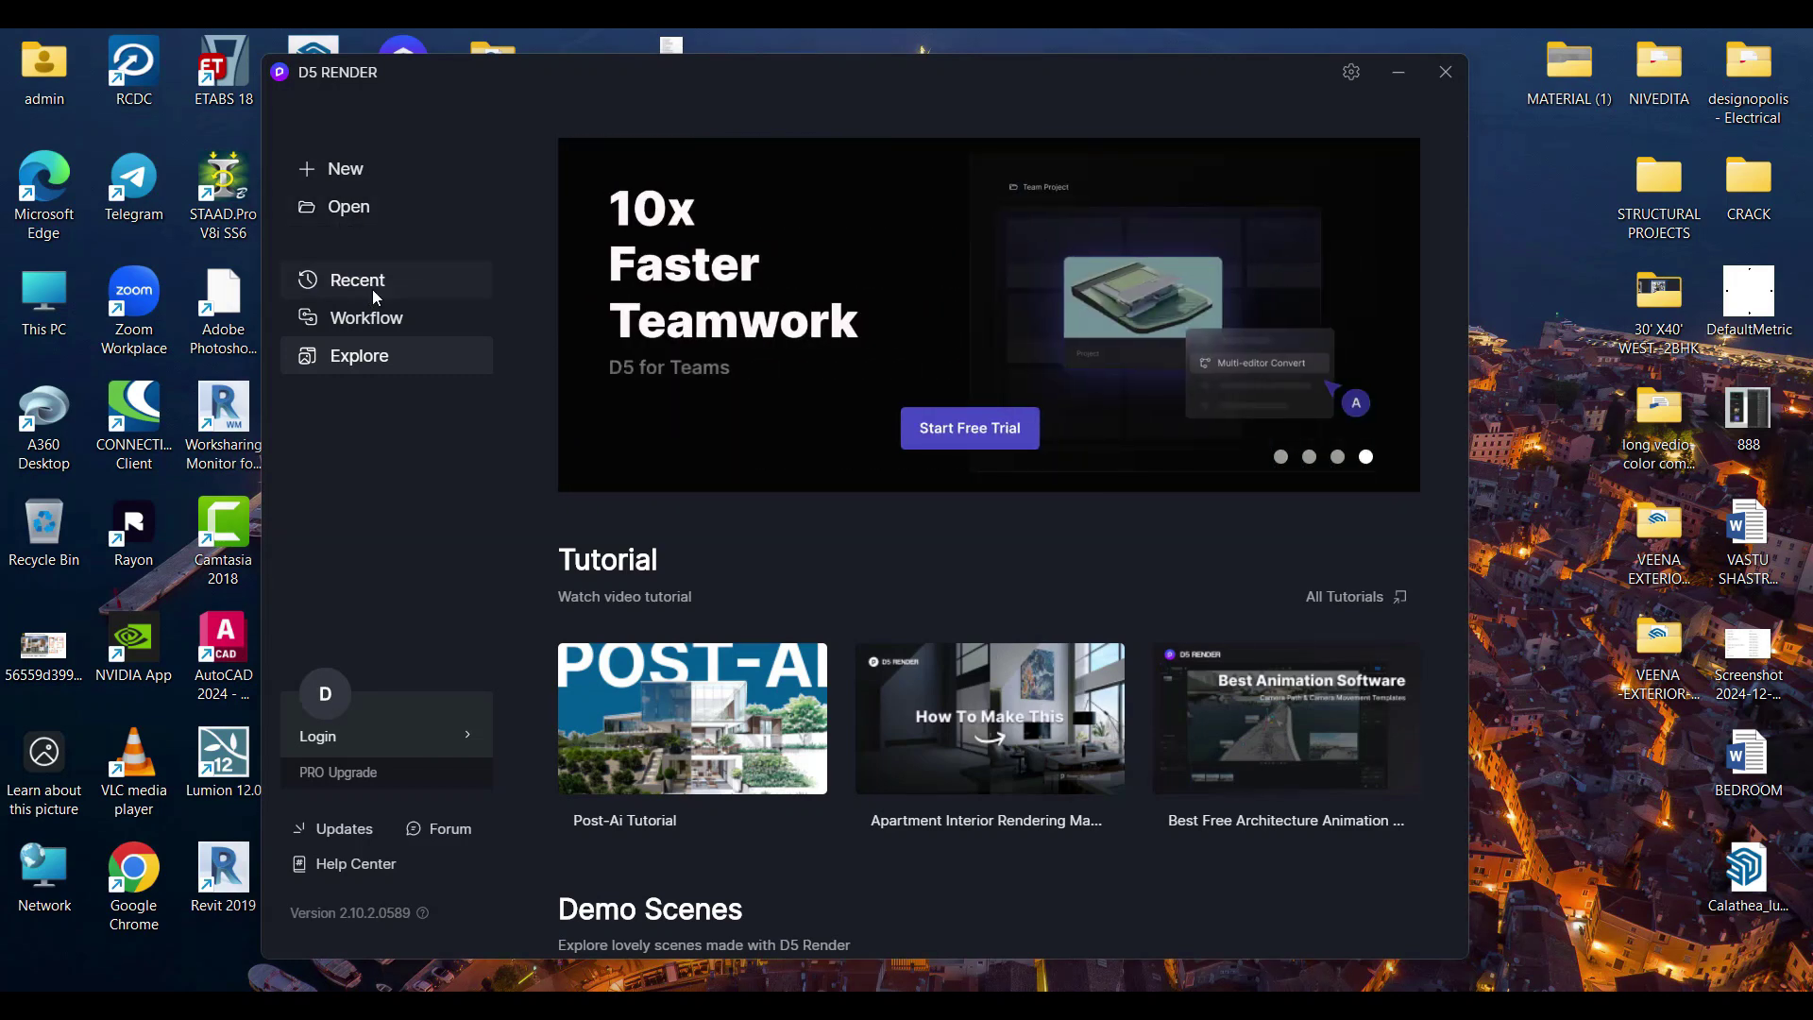
click(371, 285)
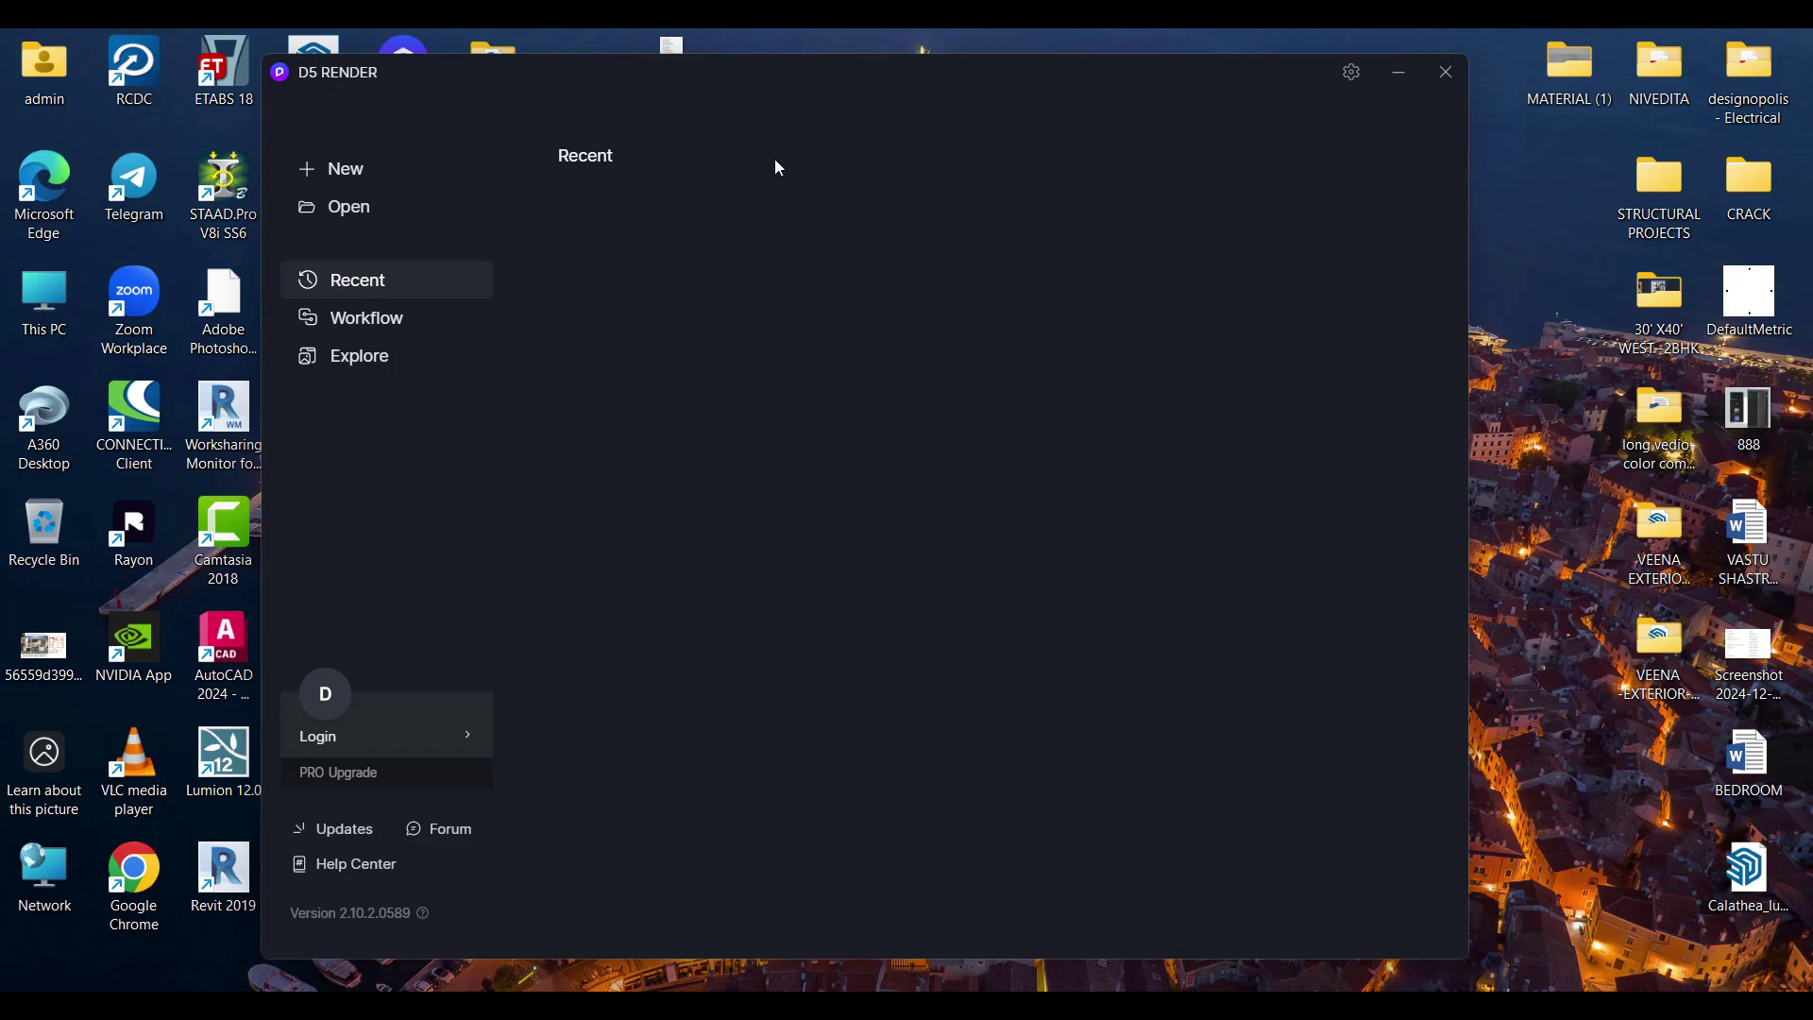
Show the workflow page and look through the sync plugins for modeling software, from SketchUp to Blender
click(364, 321)
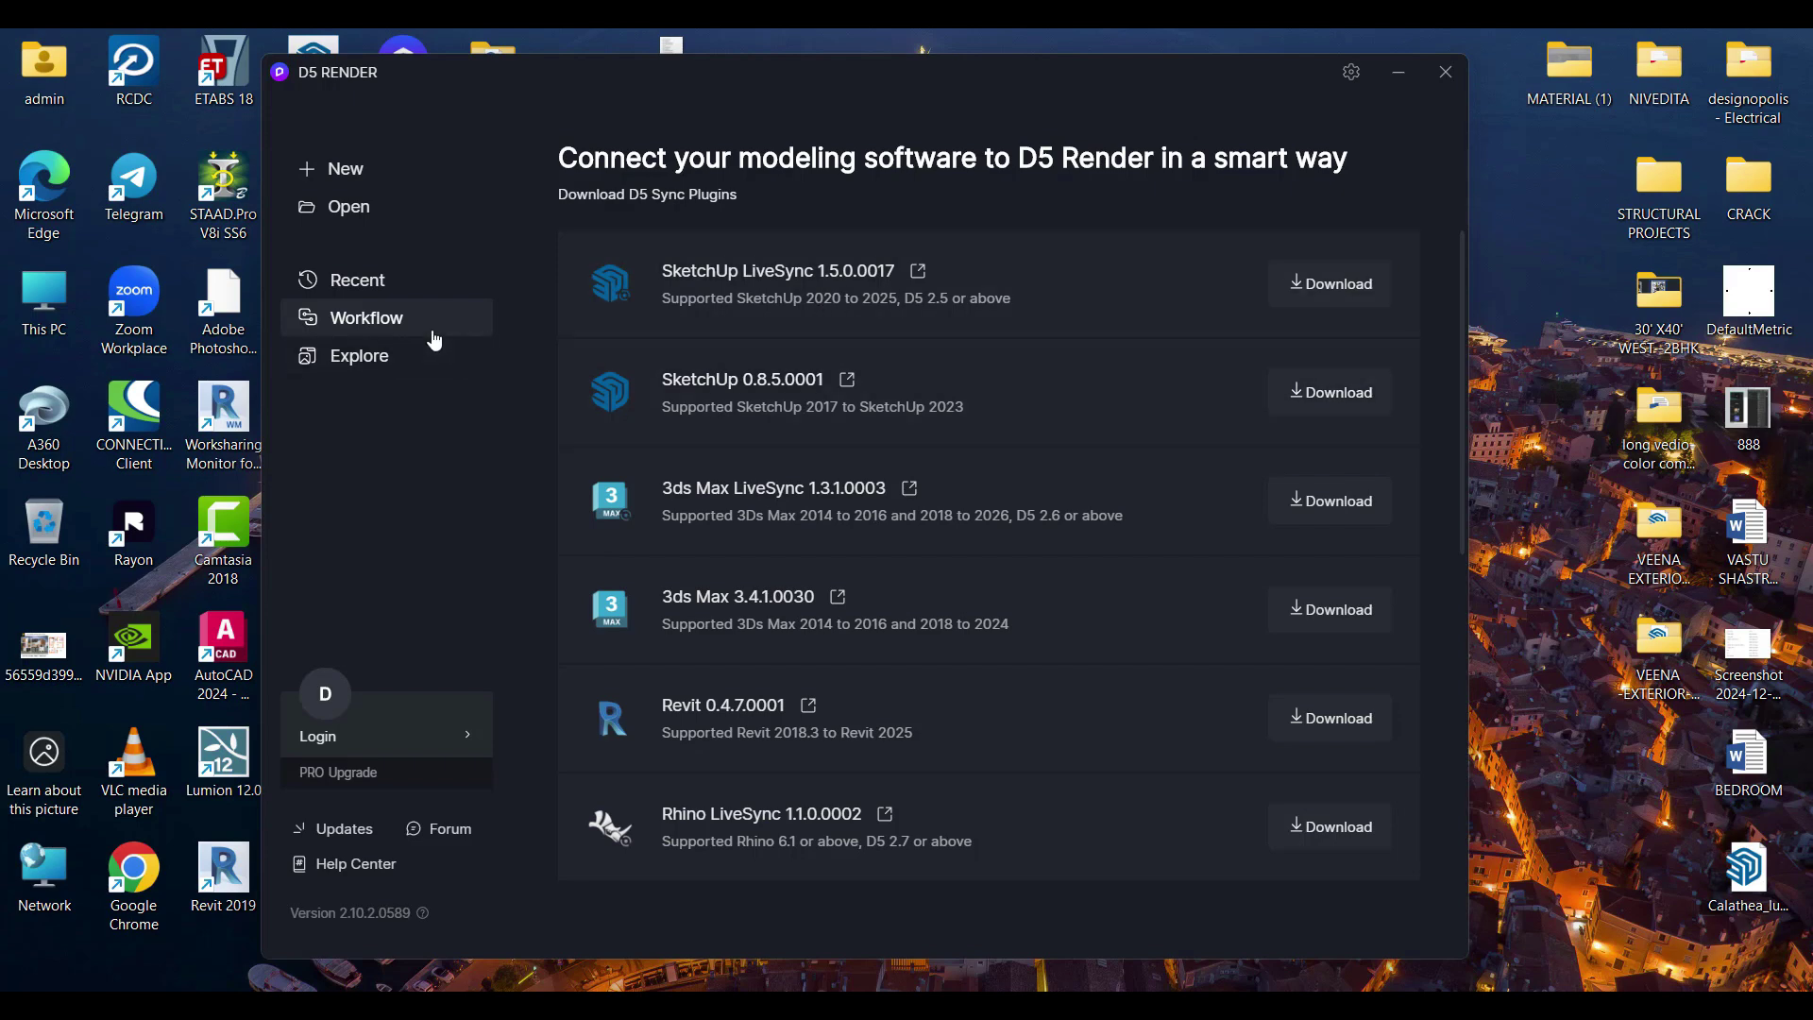
scroll(893, 412, down, 1)
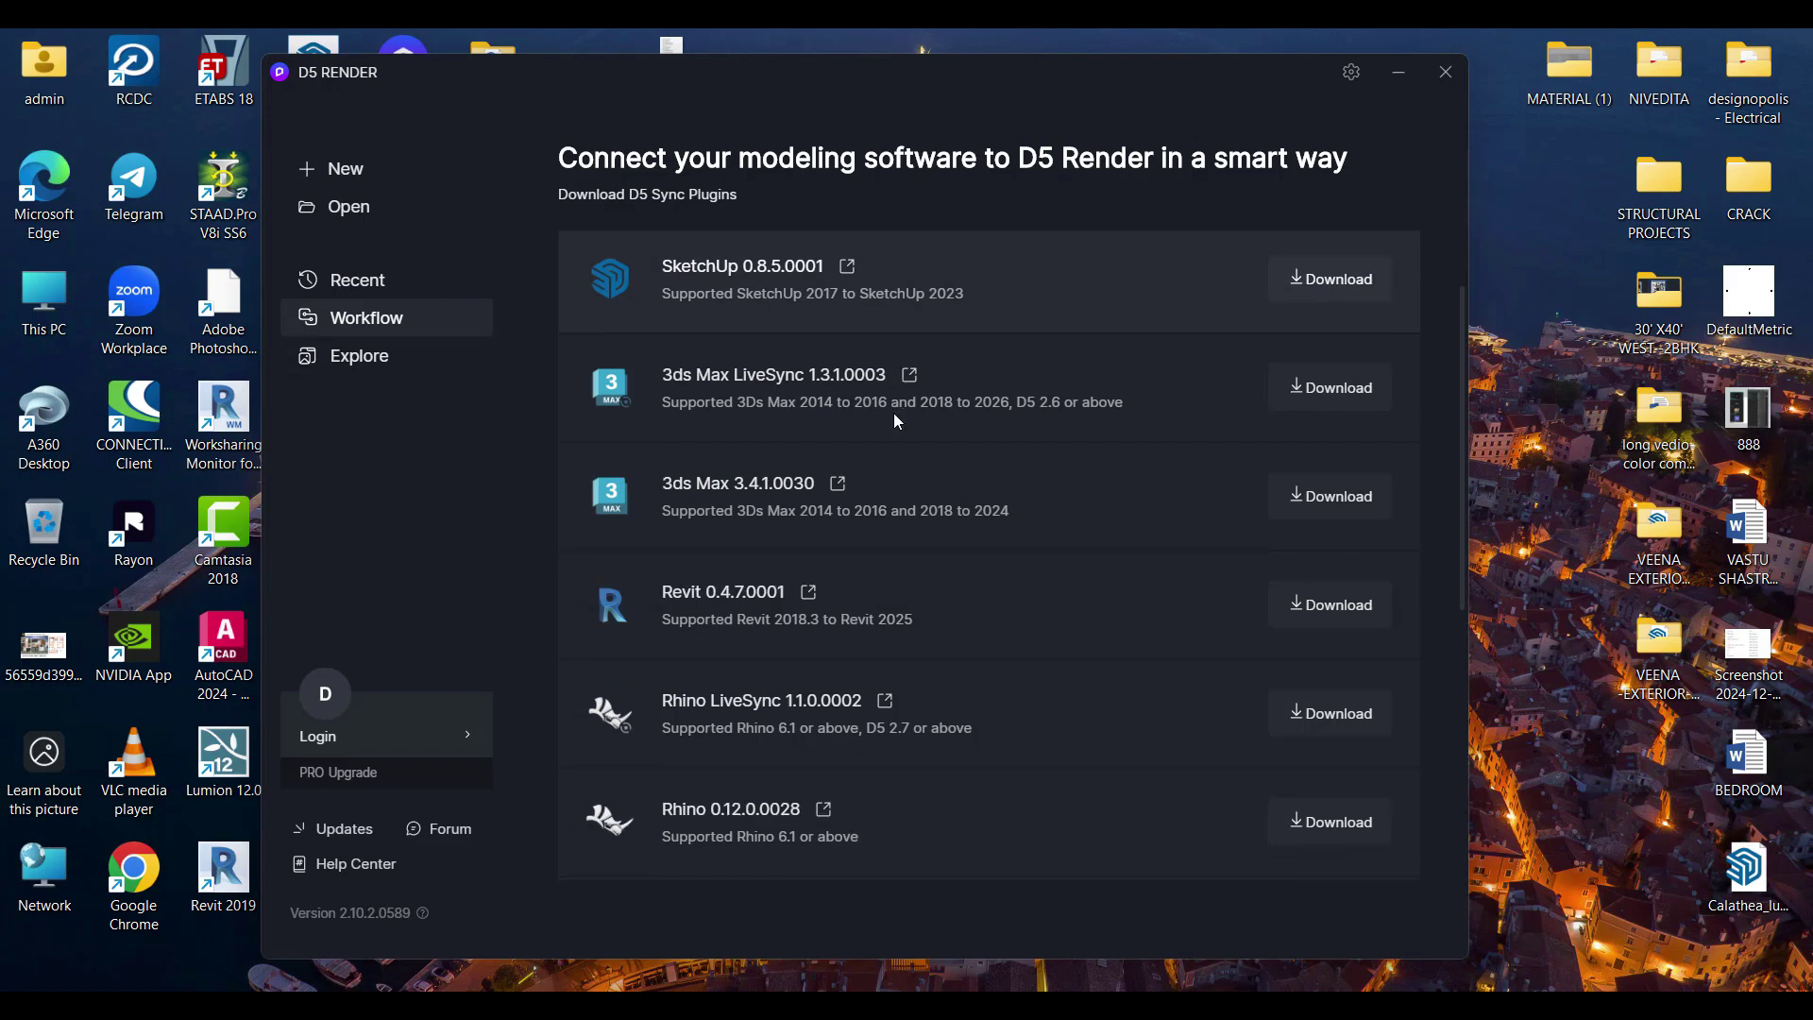
scroll(897, 421, down, 4)
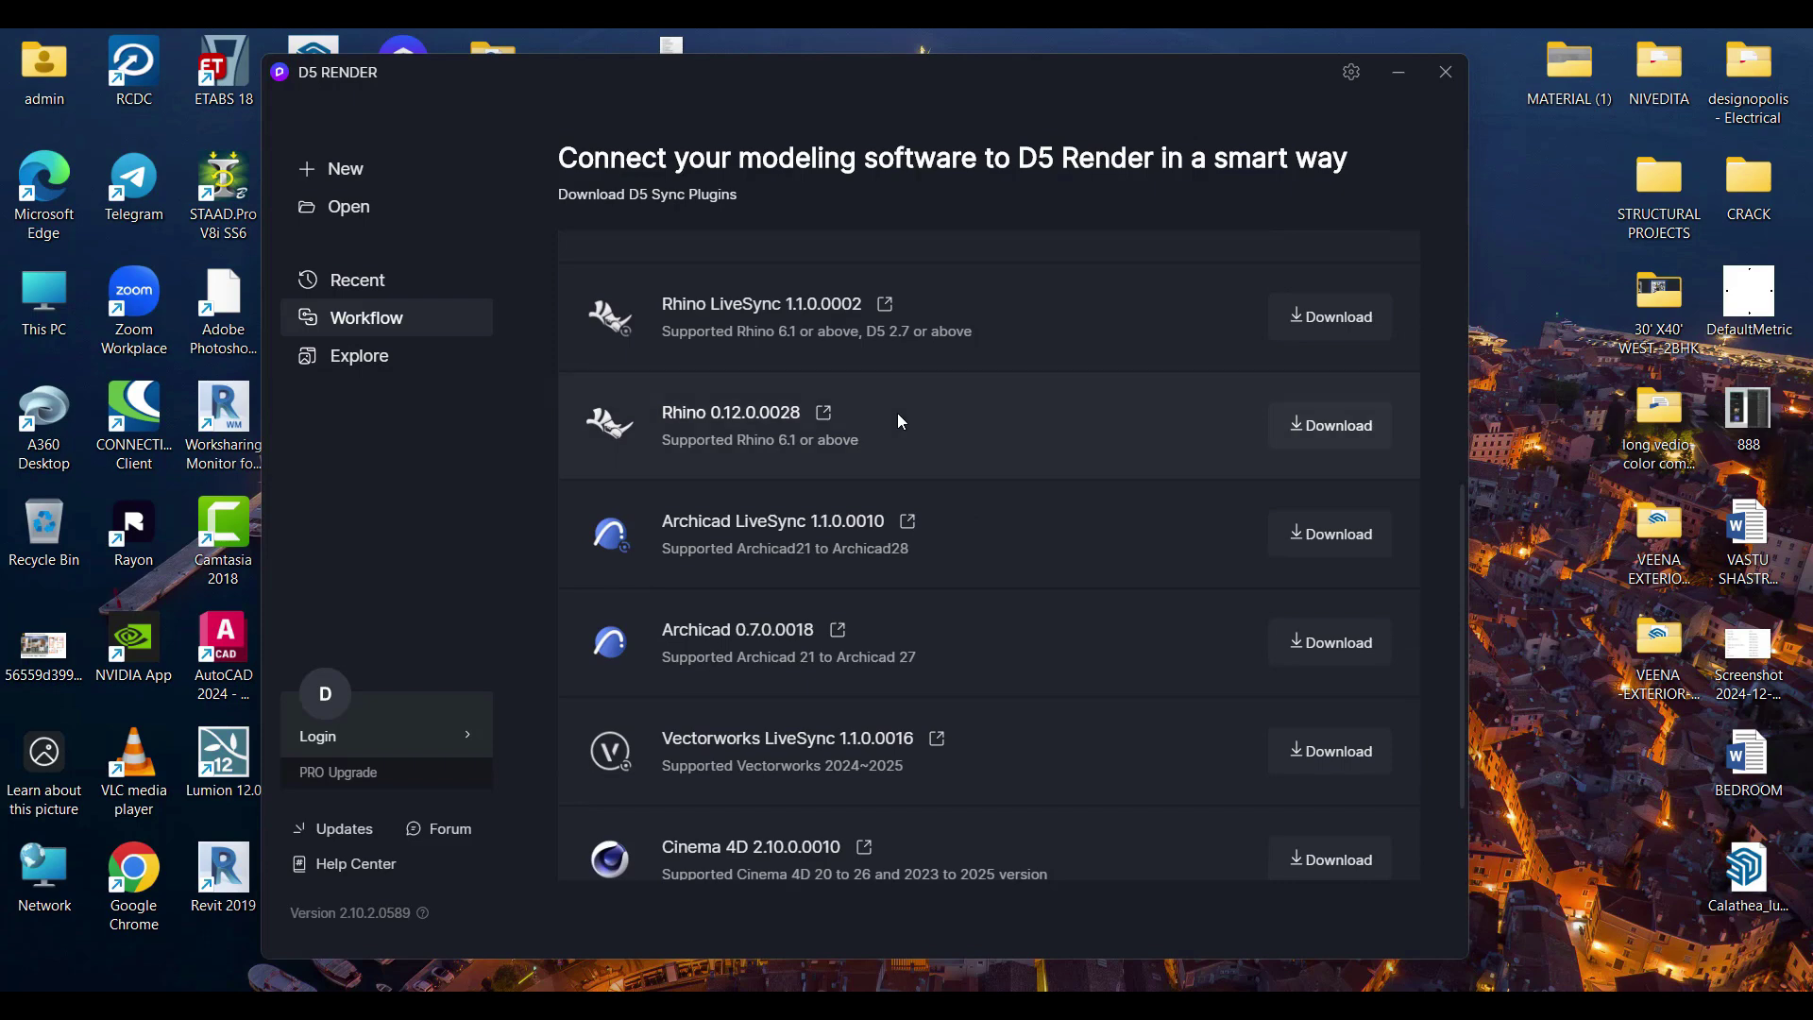
scroll(902, 422, down, 1)
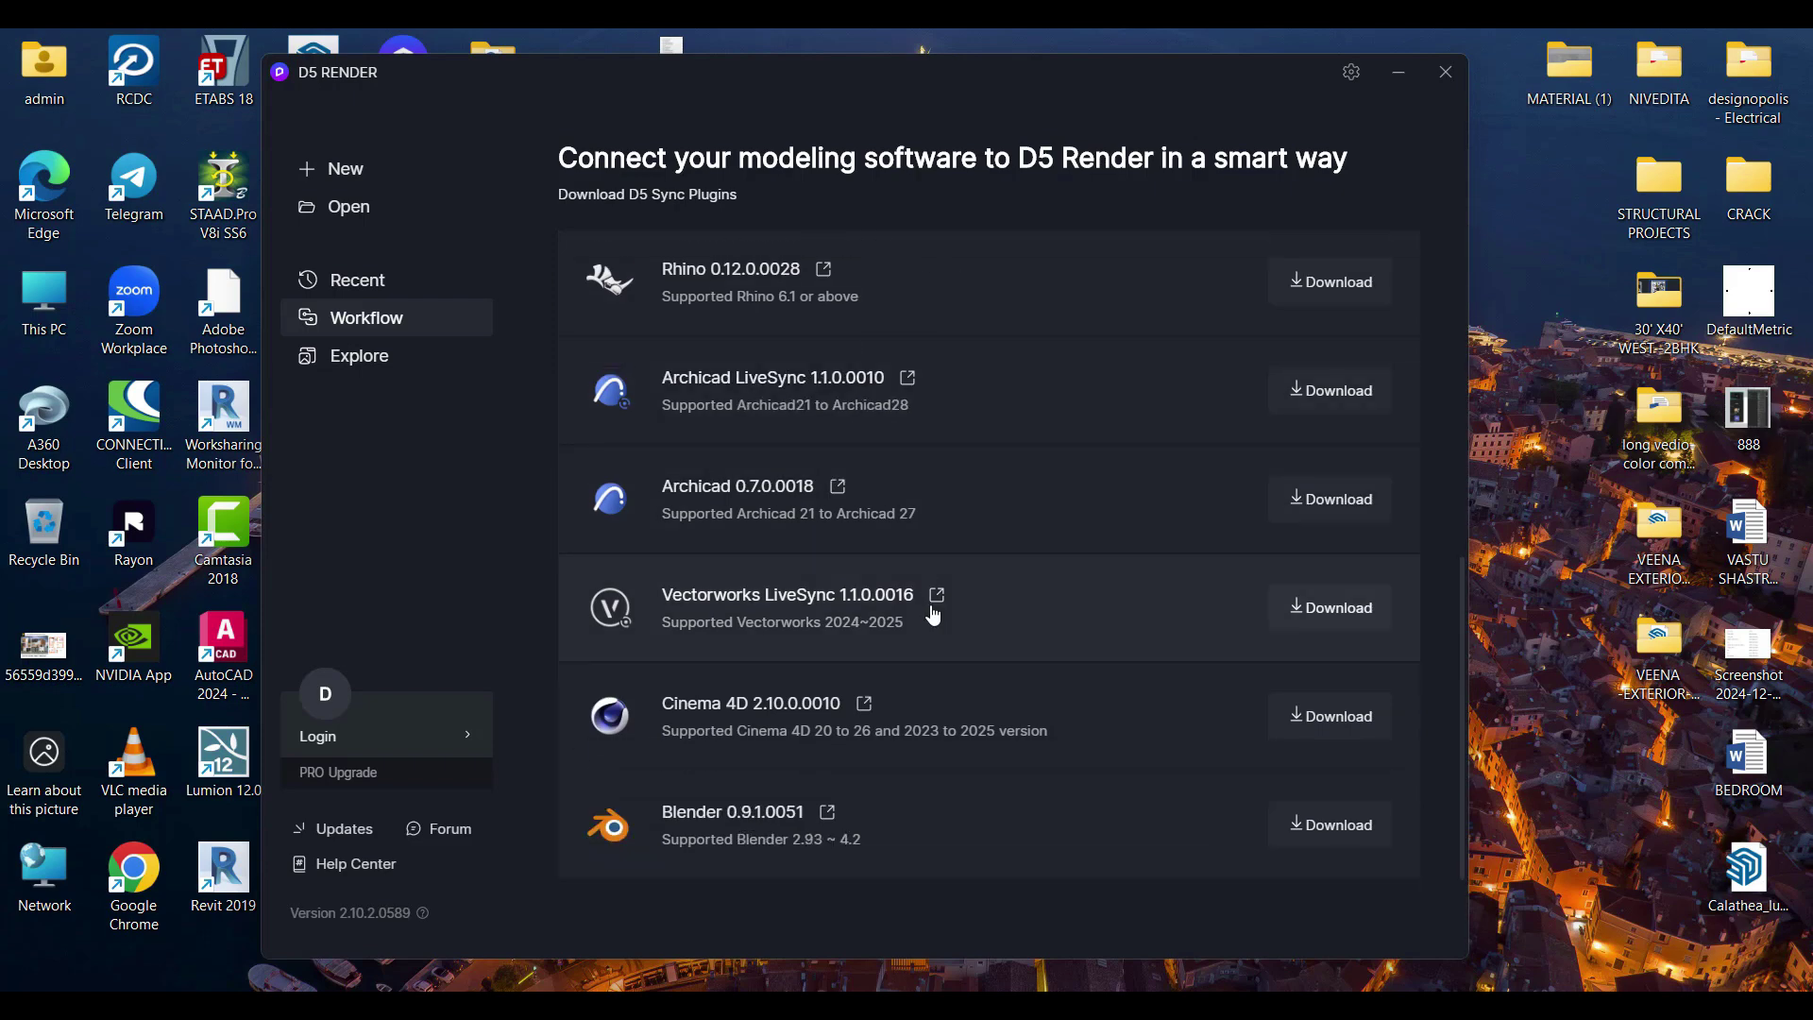
scroll(923, 598, up, 1)
scroll(922, 595, up, 4)
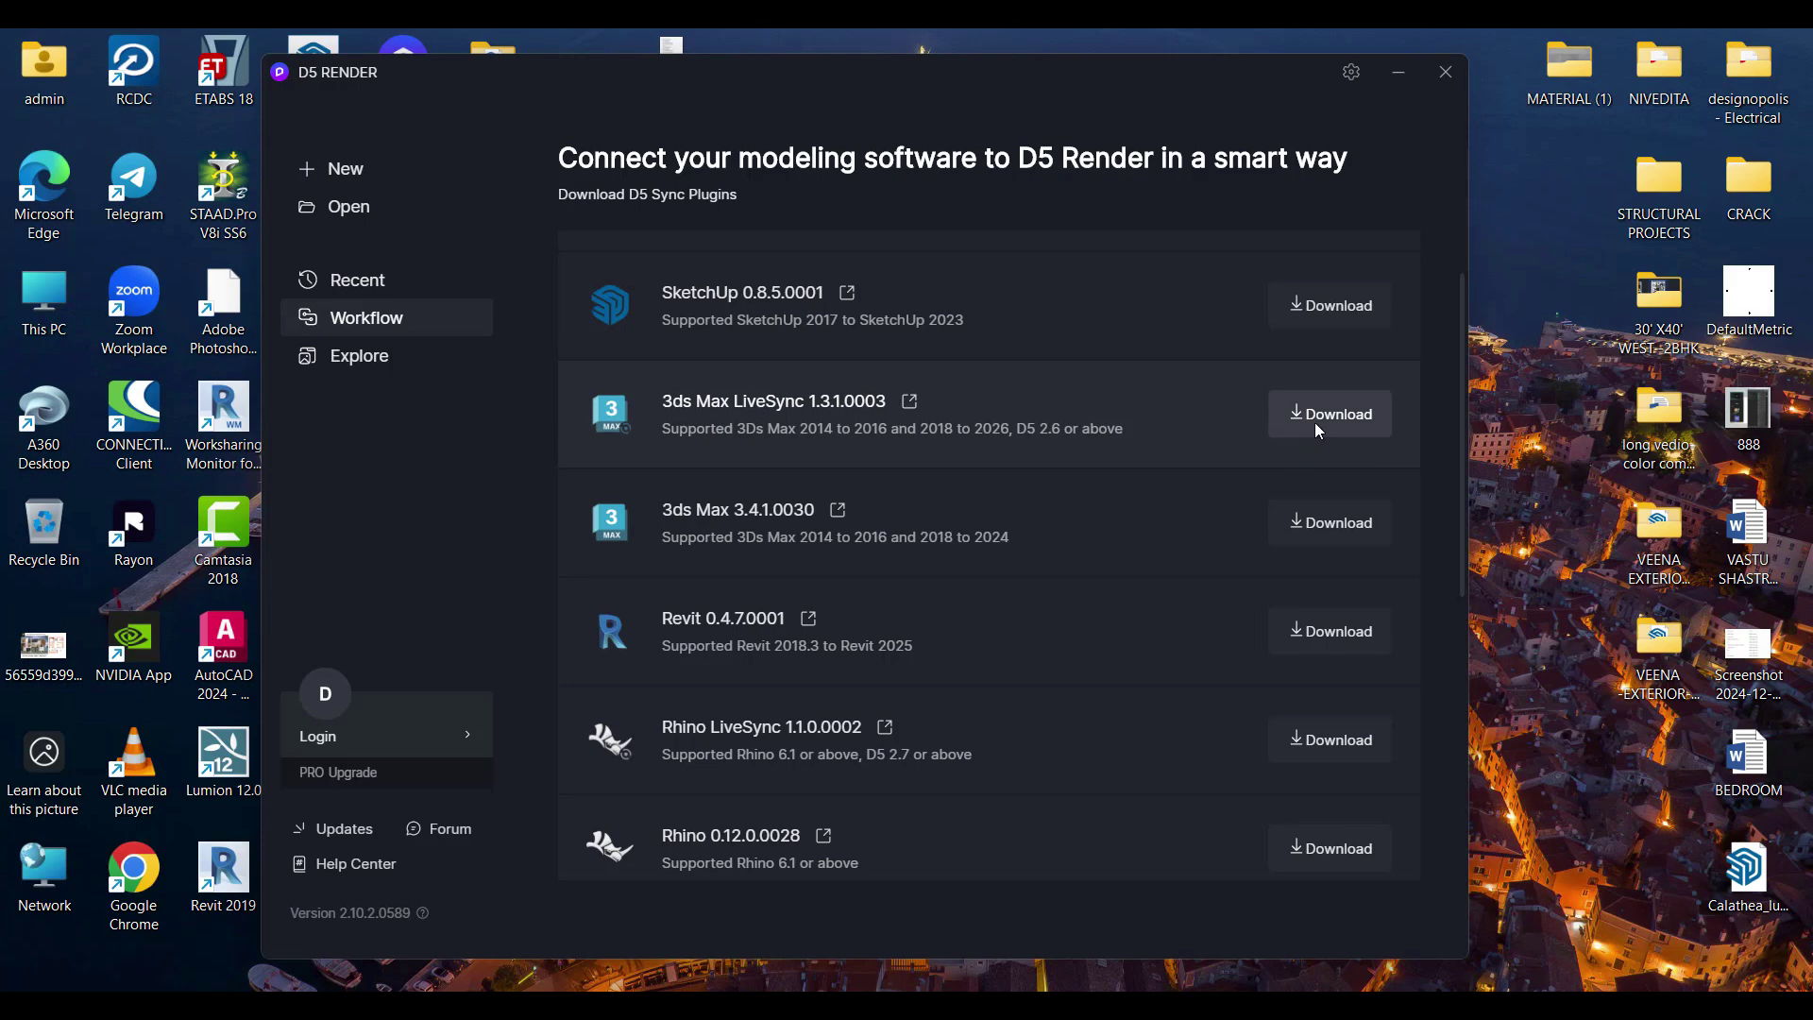
Show the Explore page and look through its video tutorials and demo scenes
click(357, 365)
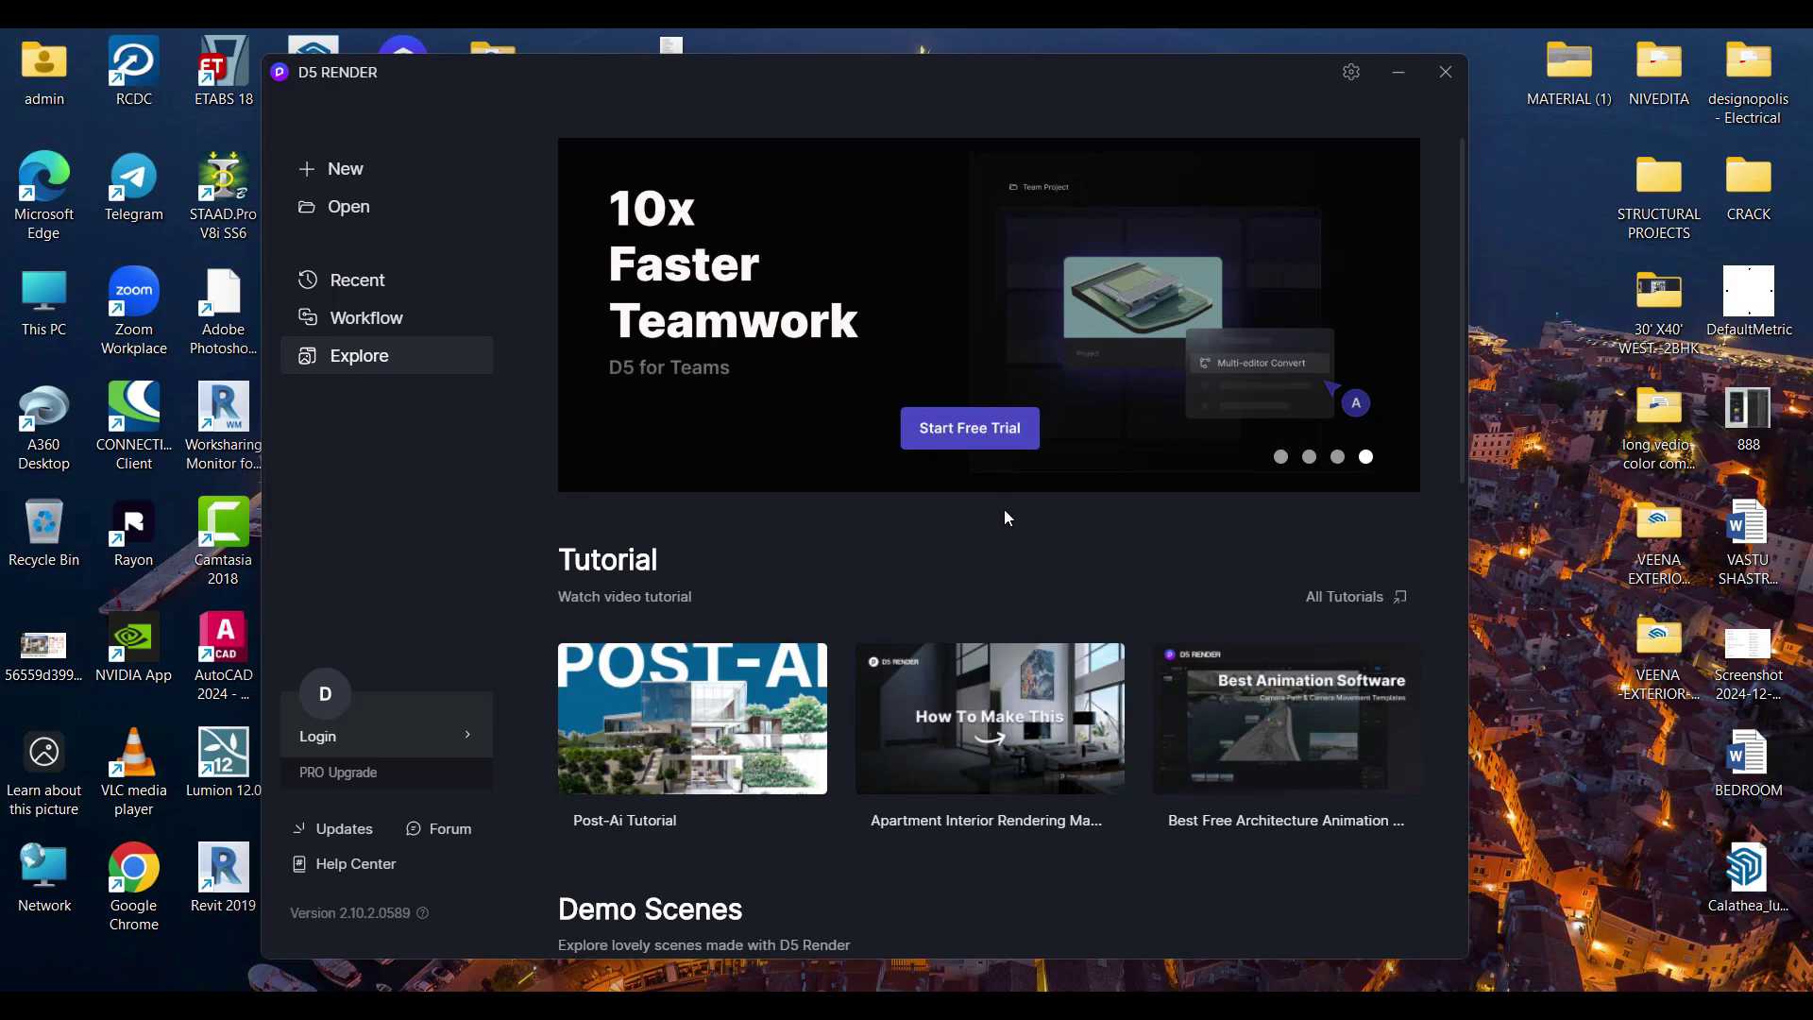
scroll(1004, 517, down, 1)
scroll(632, 637, down, 2)
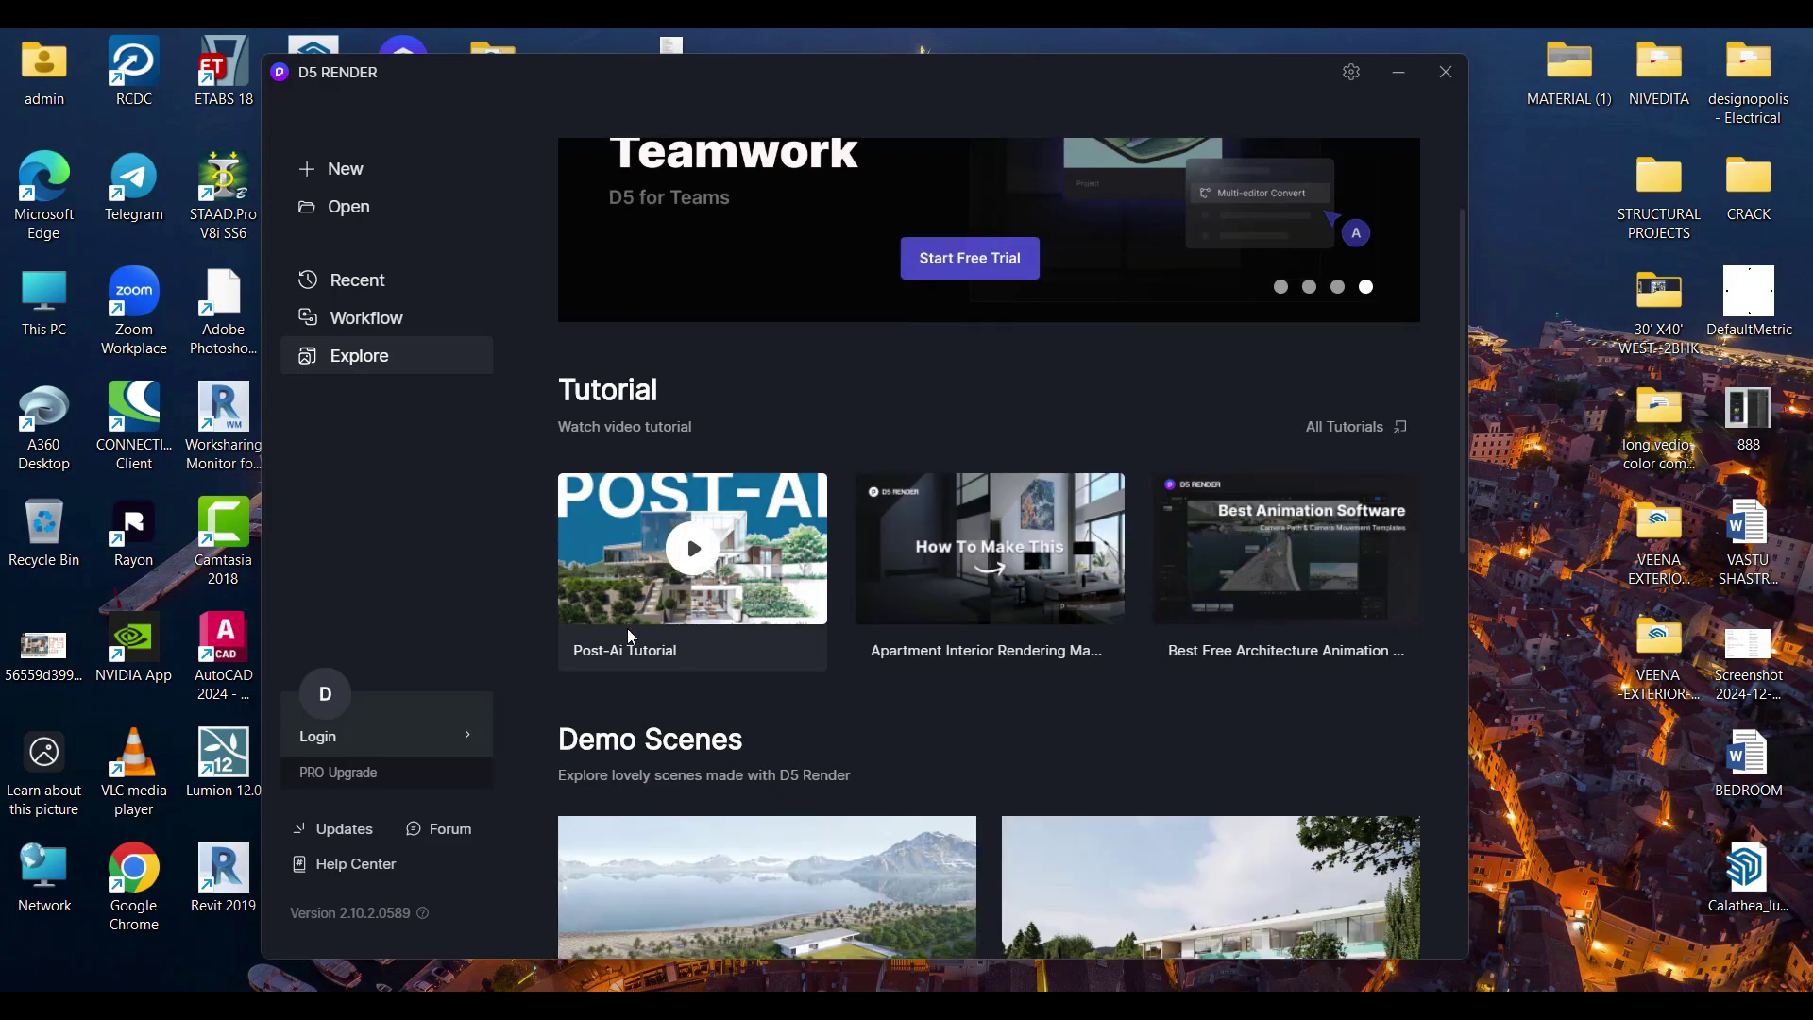
scroll(669, 655, down, 4)
scroll(665, 653, down, 6)
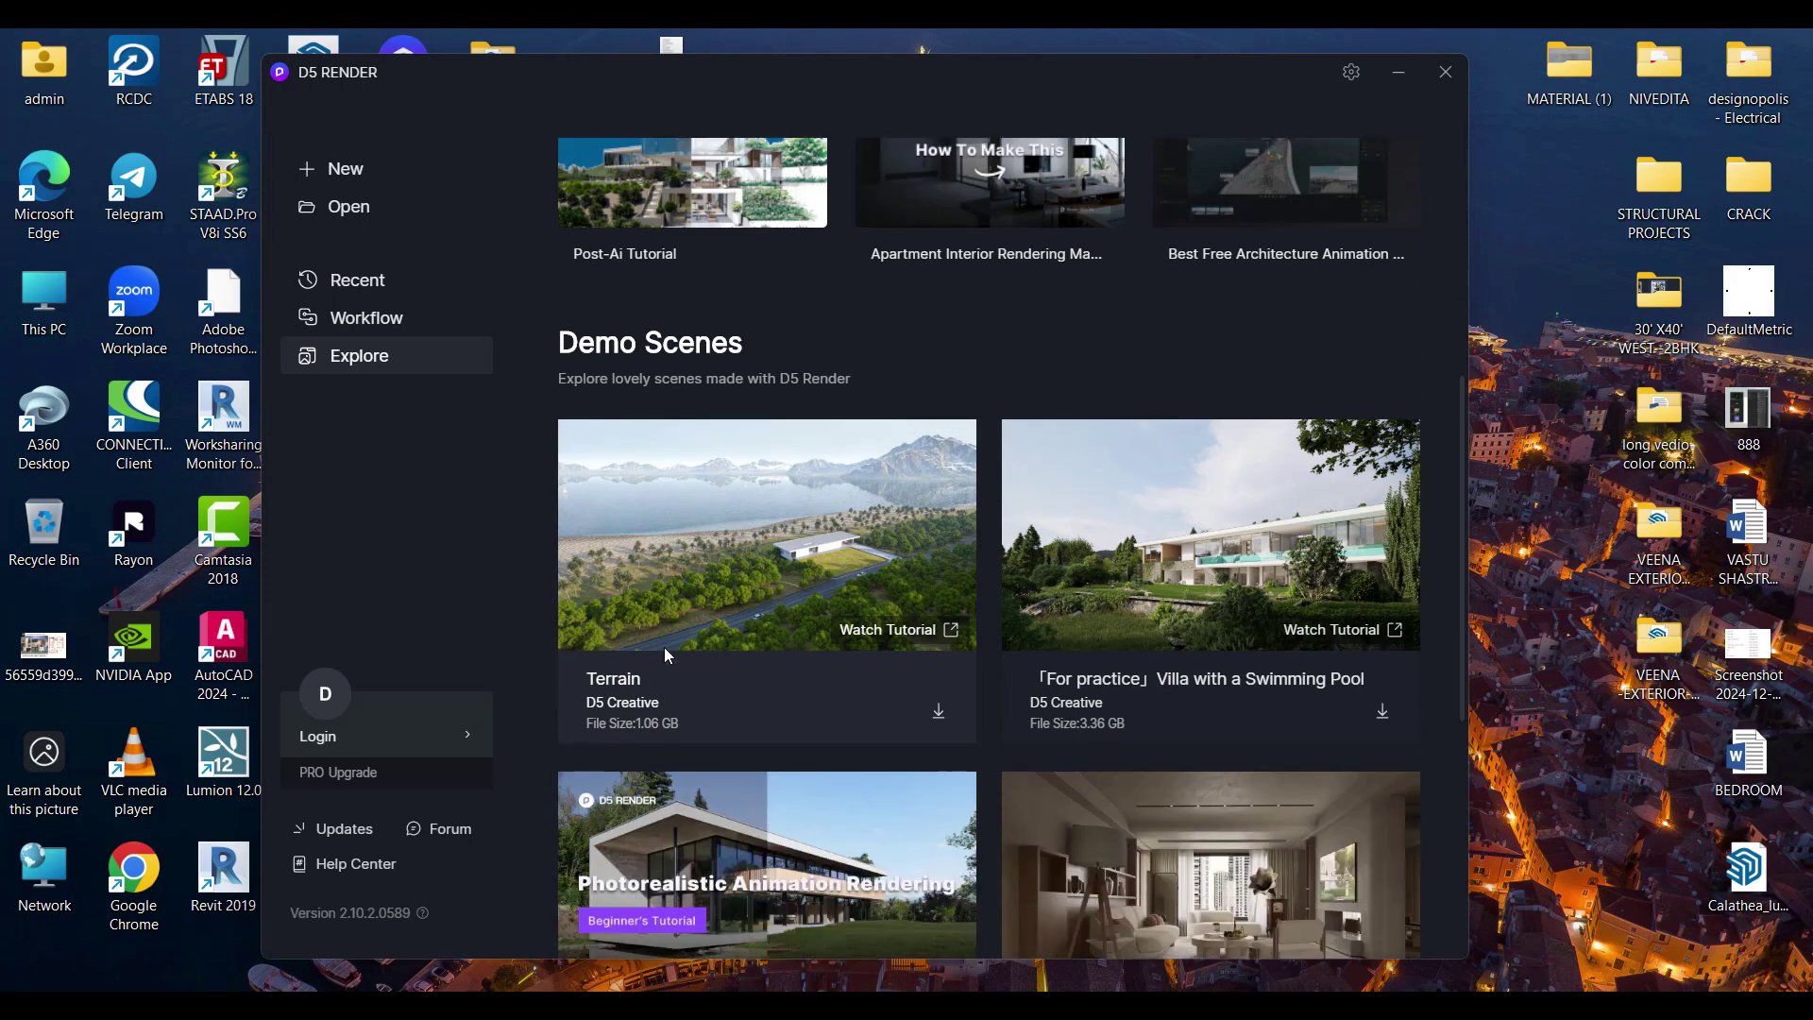
scroll(664, 654, down, 1)
scroll(665, 651, down, 5)
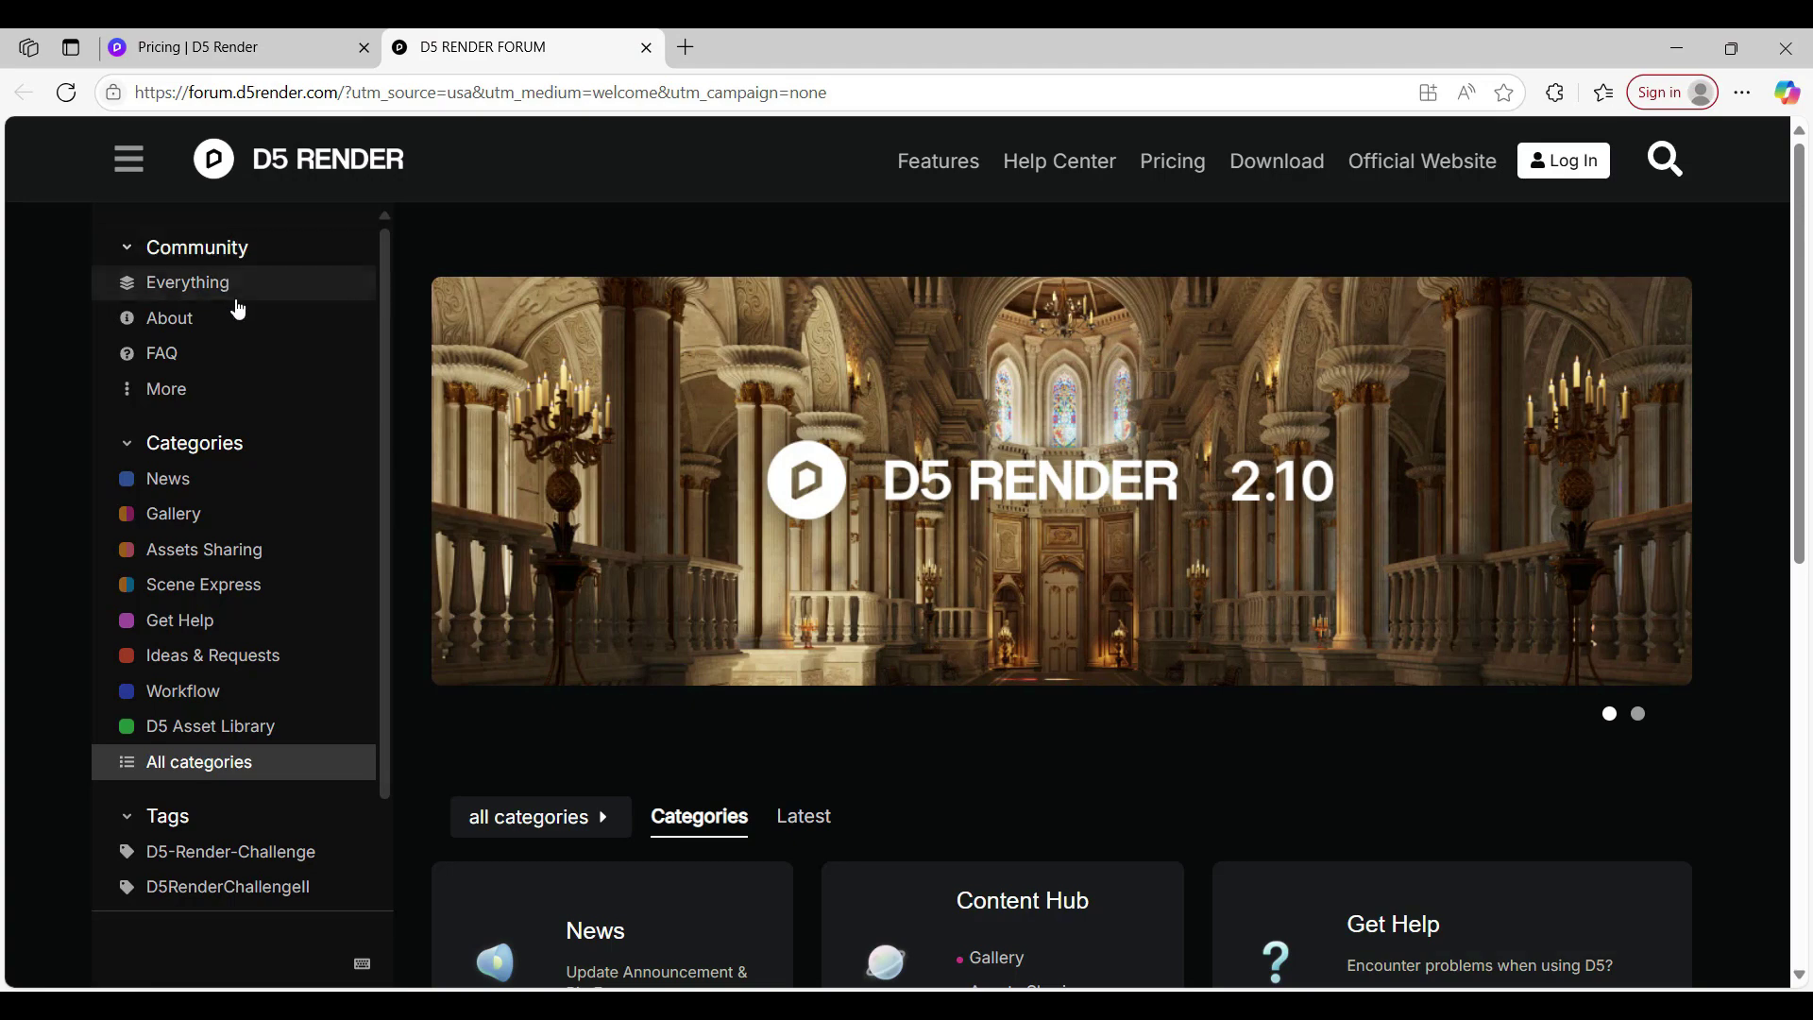
Browse the About, News and Gallery pages of the D5 Render forum in the browser
click(207, 330)
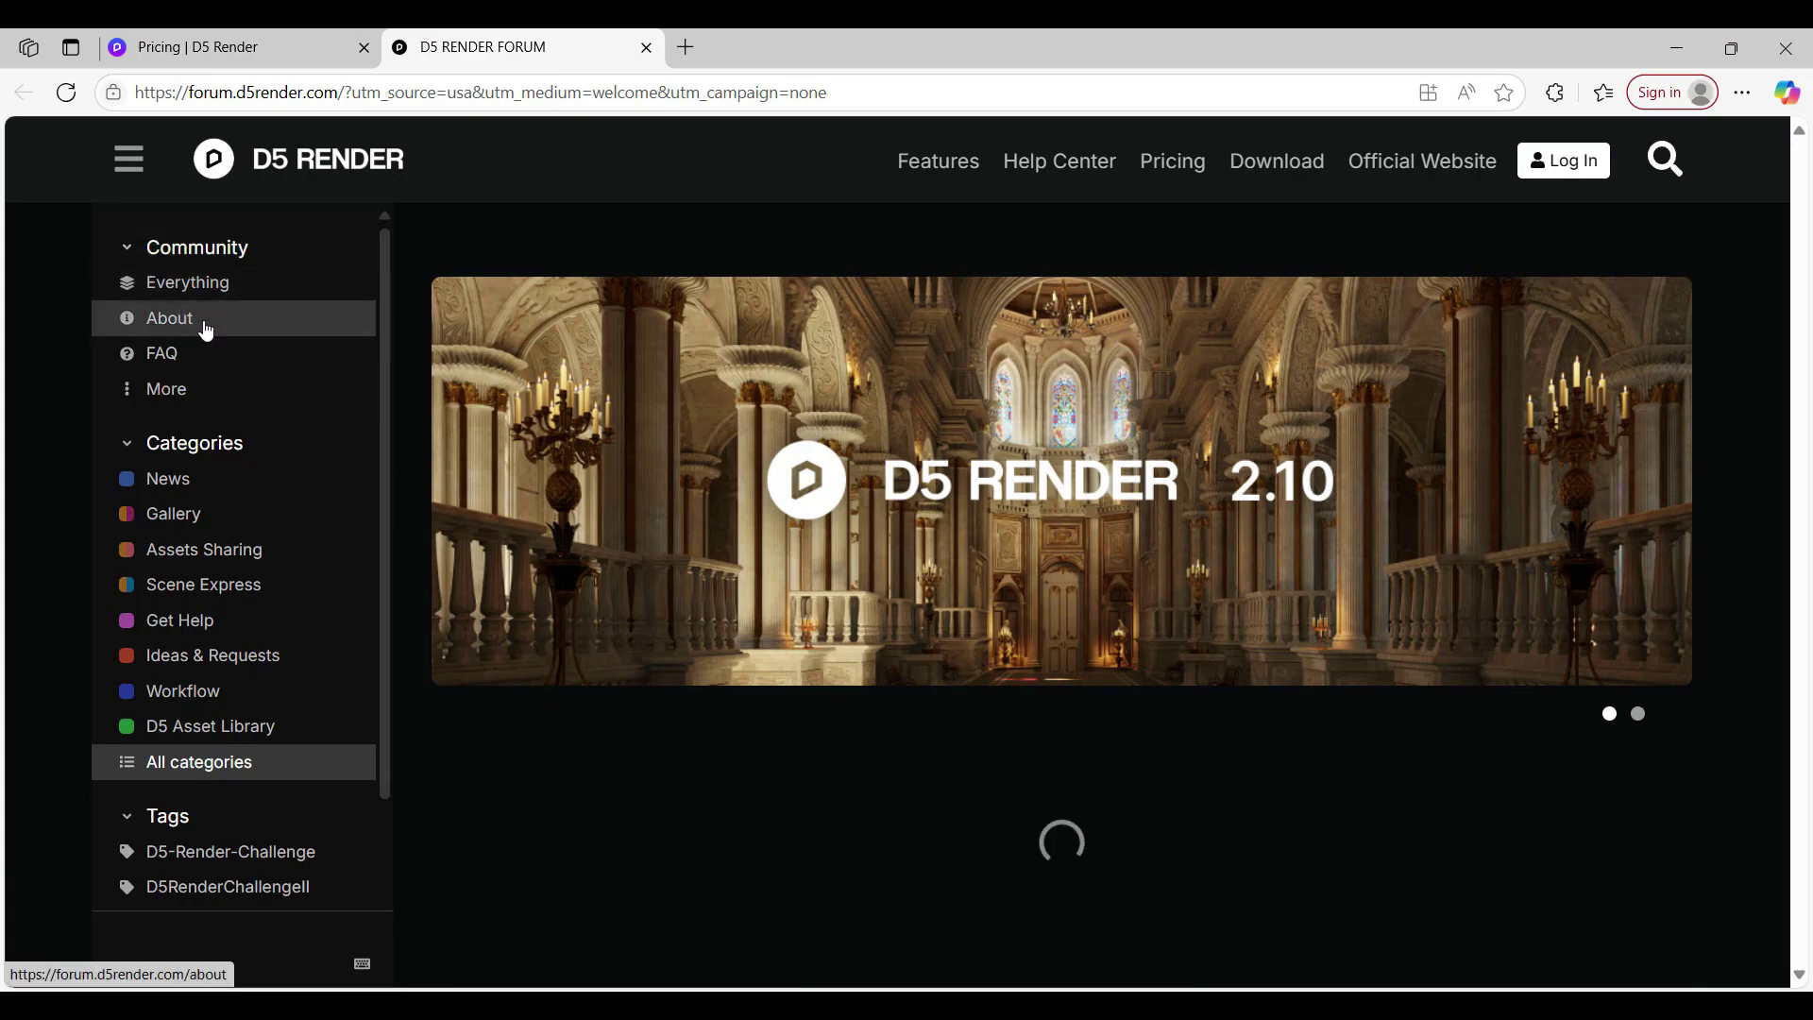
click(205, 495)
click(238, 531)
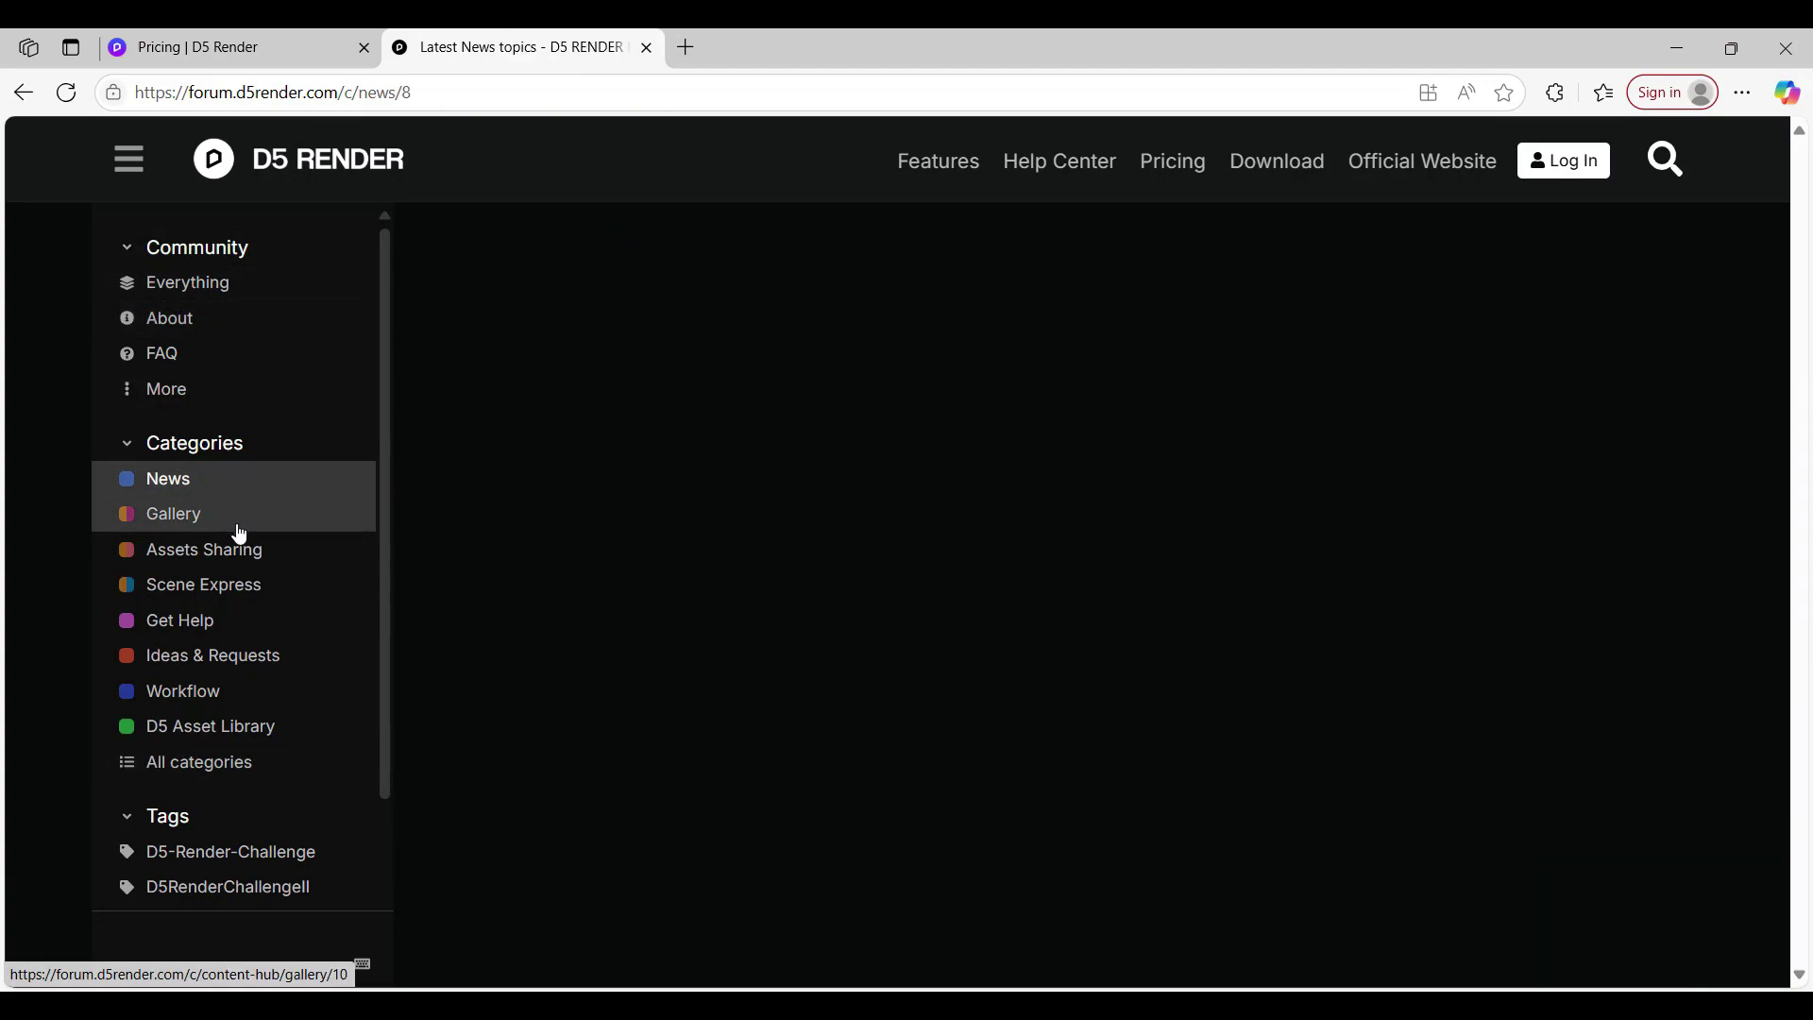
scroll(1270, 627, down, 3)
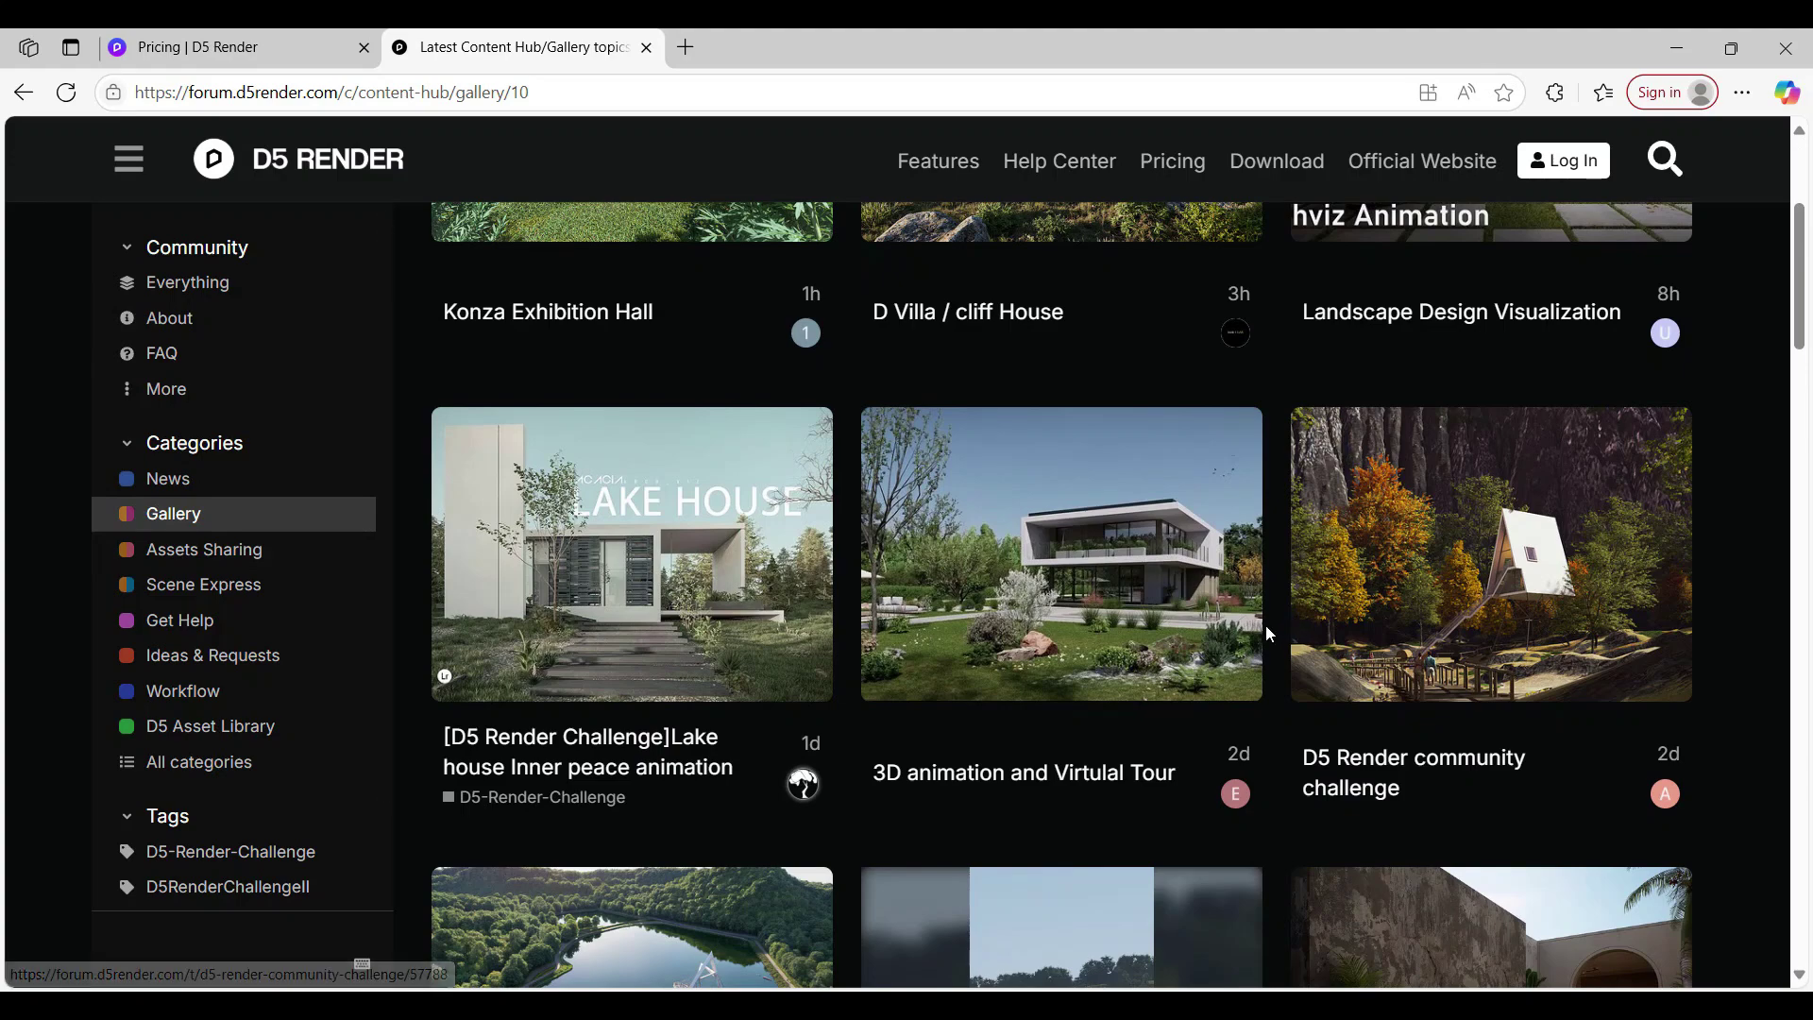
scroll(1269, 633, down, 8)
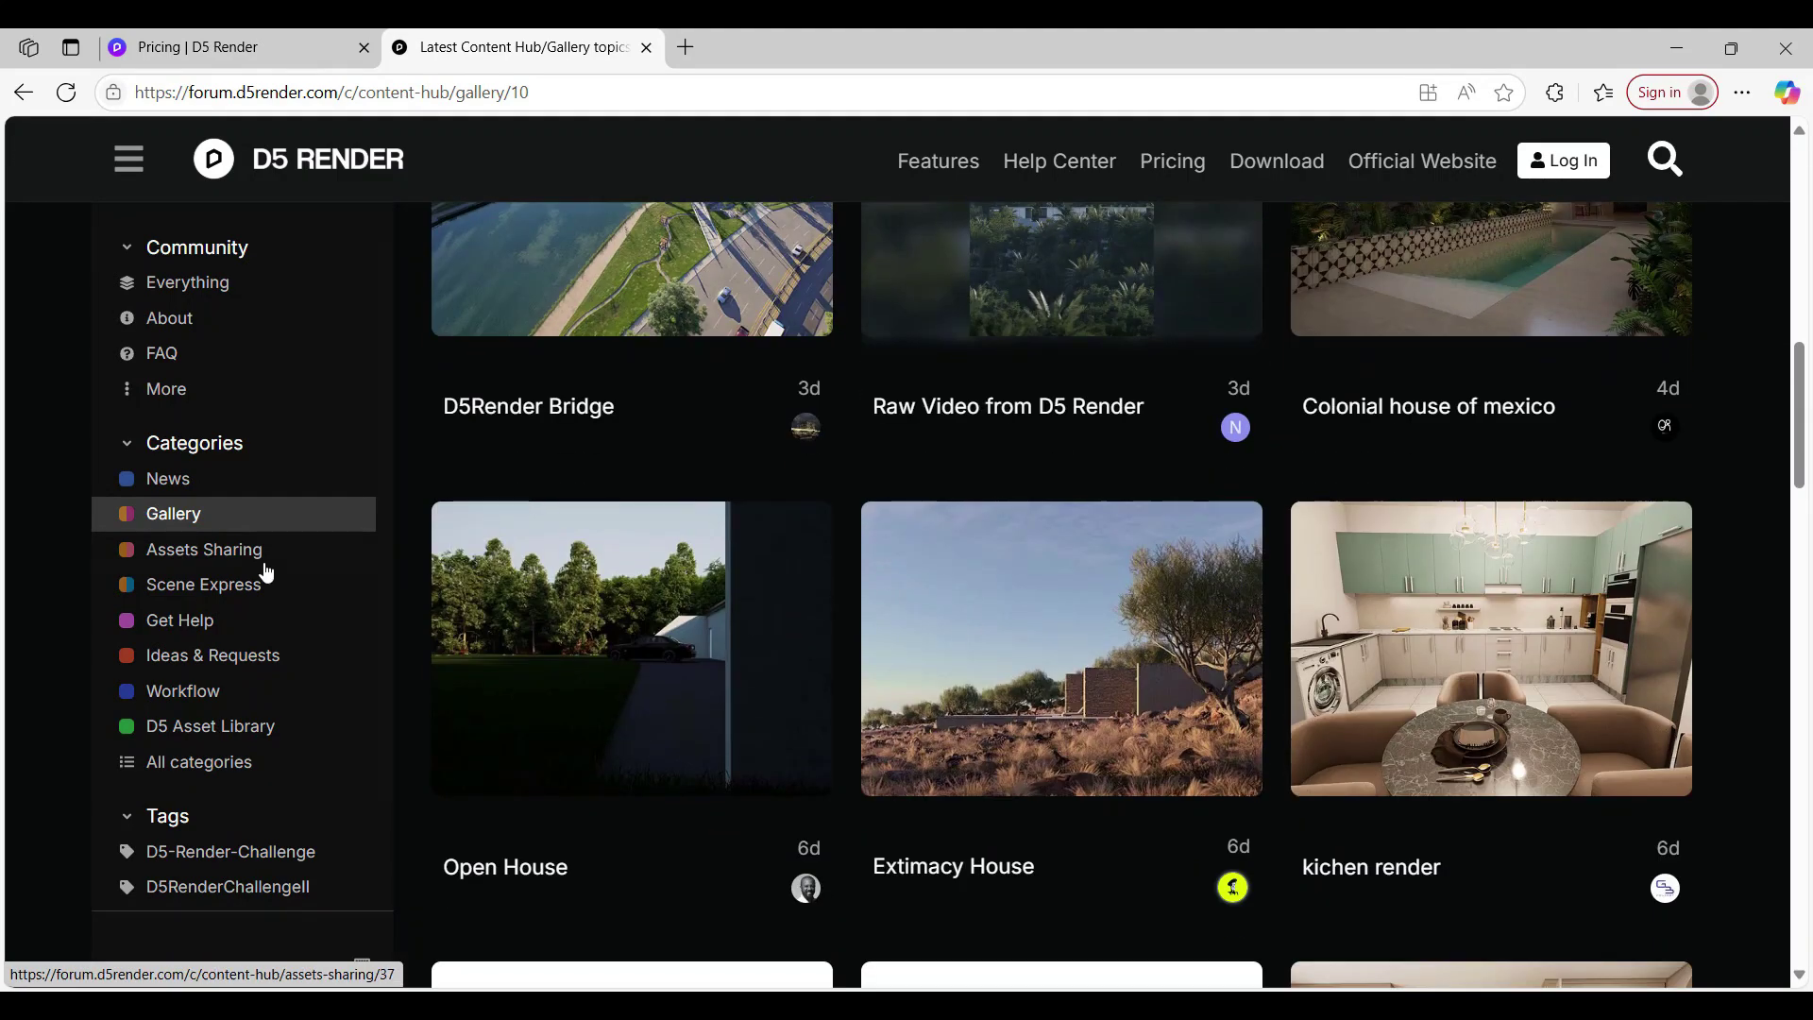
View the forum's Assets Sharing, Ideas & Requests and Workflow categories, and minimize the browser
click(201, 564)
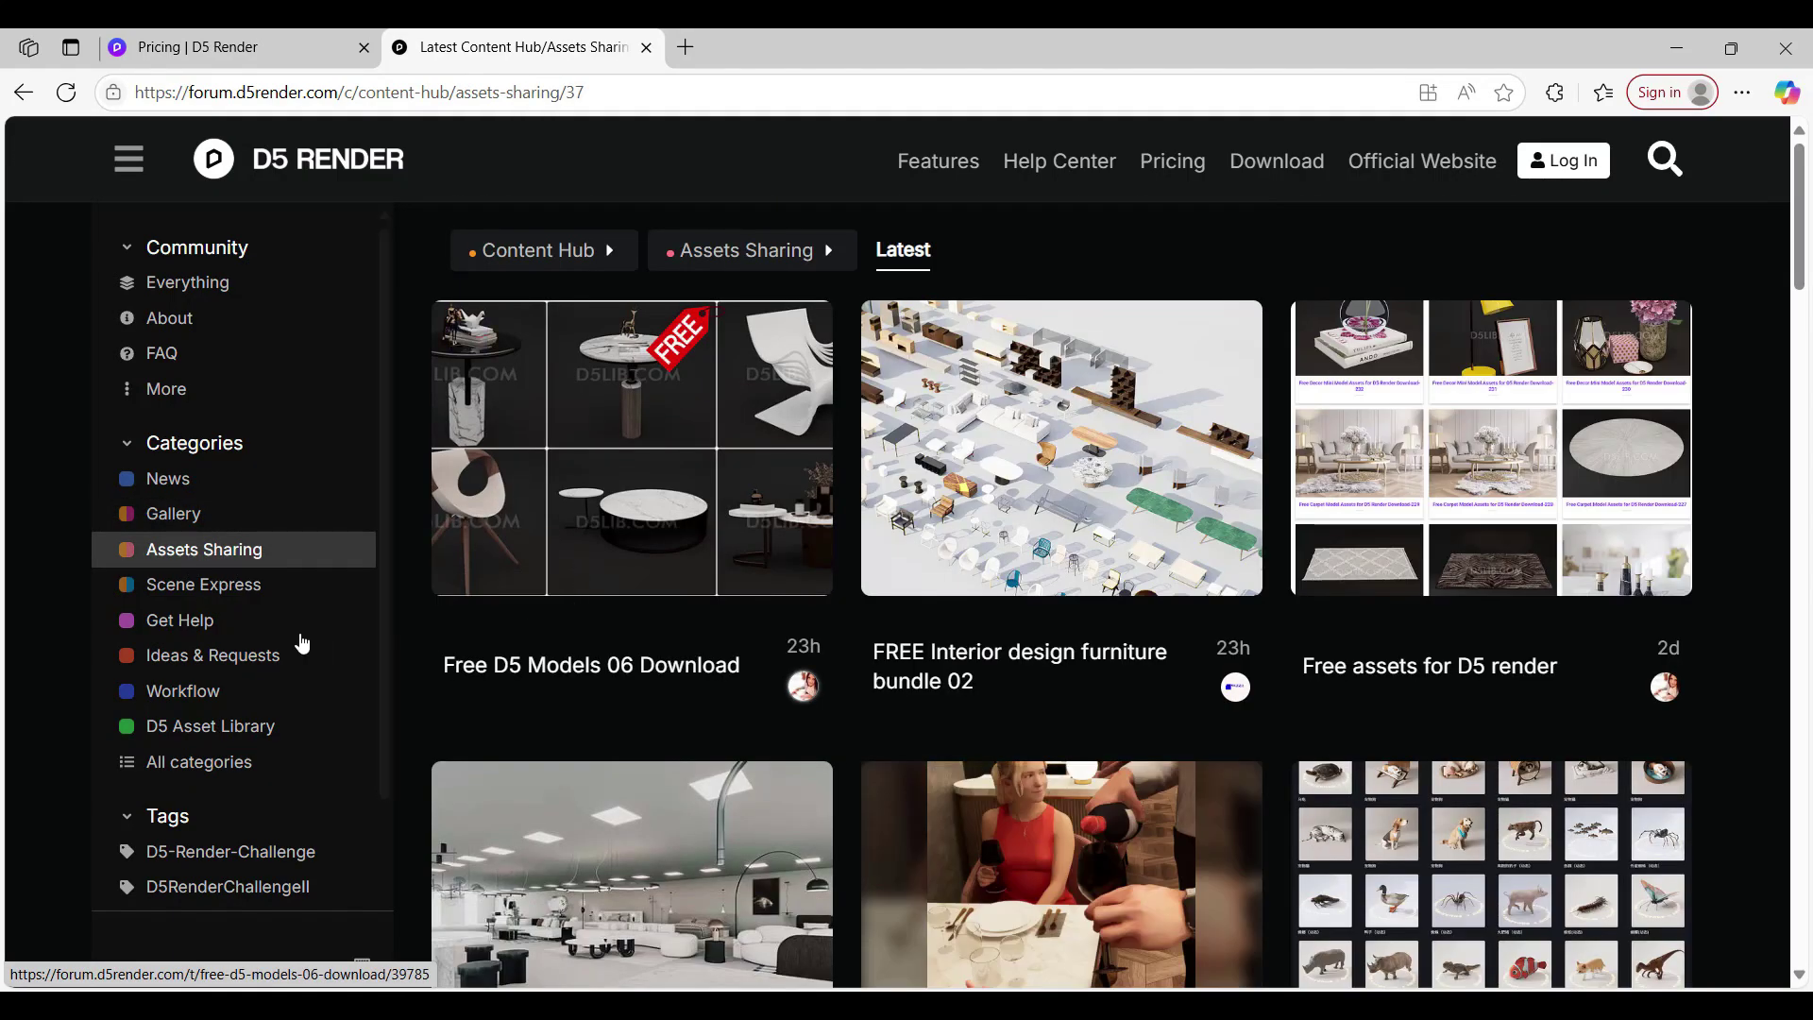
click(239, 660)
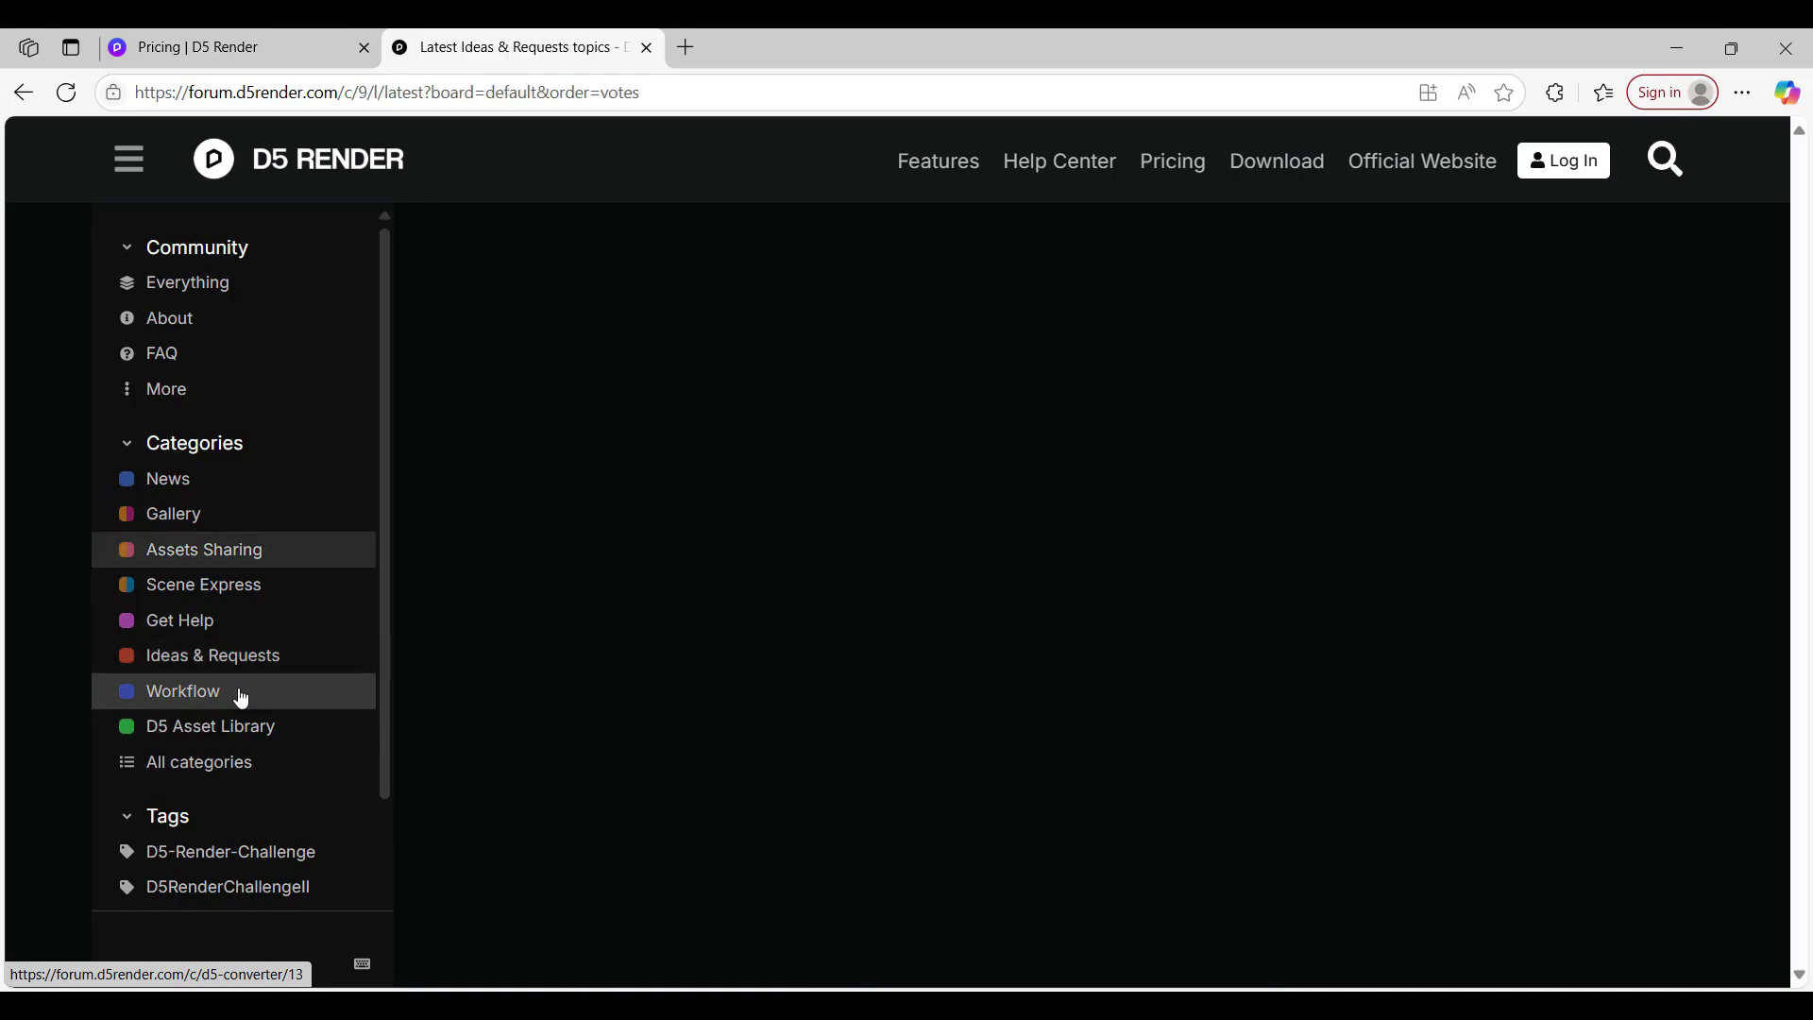
click(242, 695)
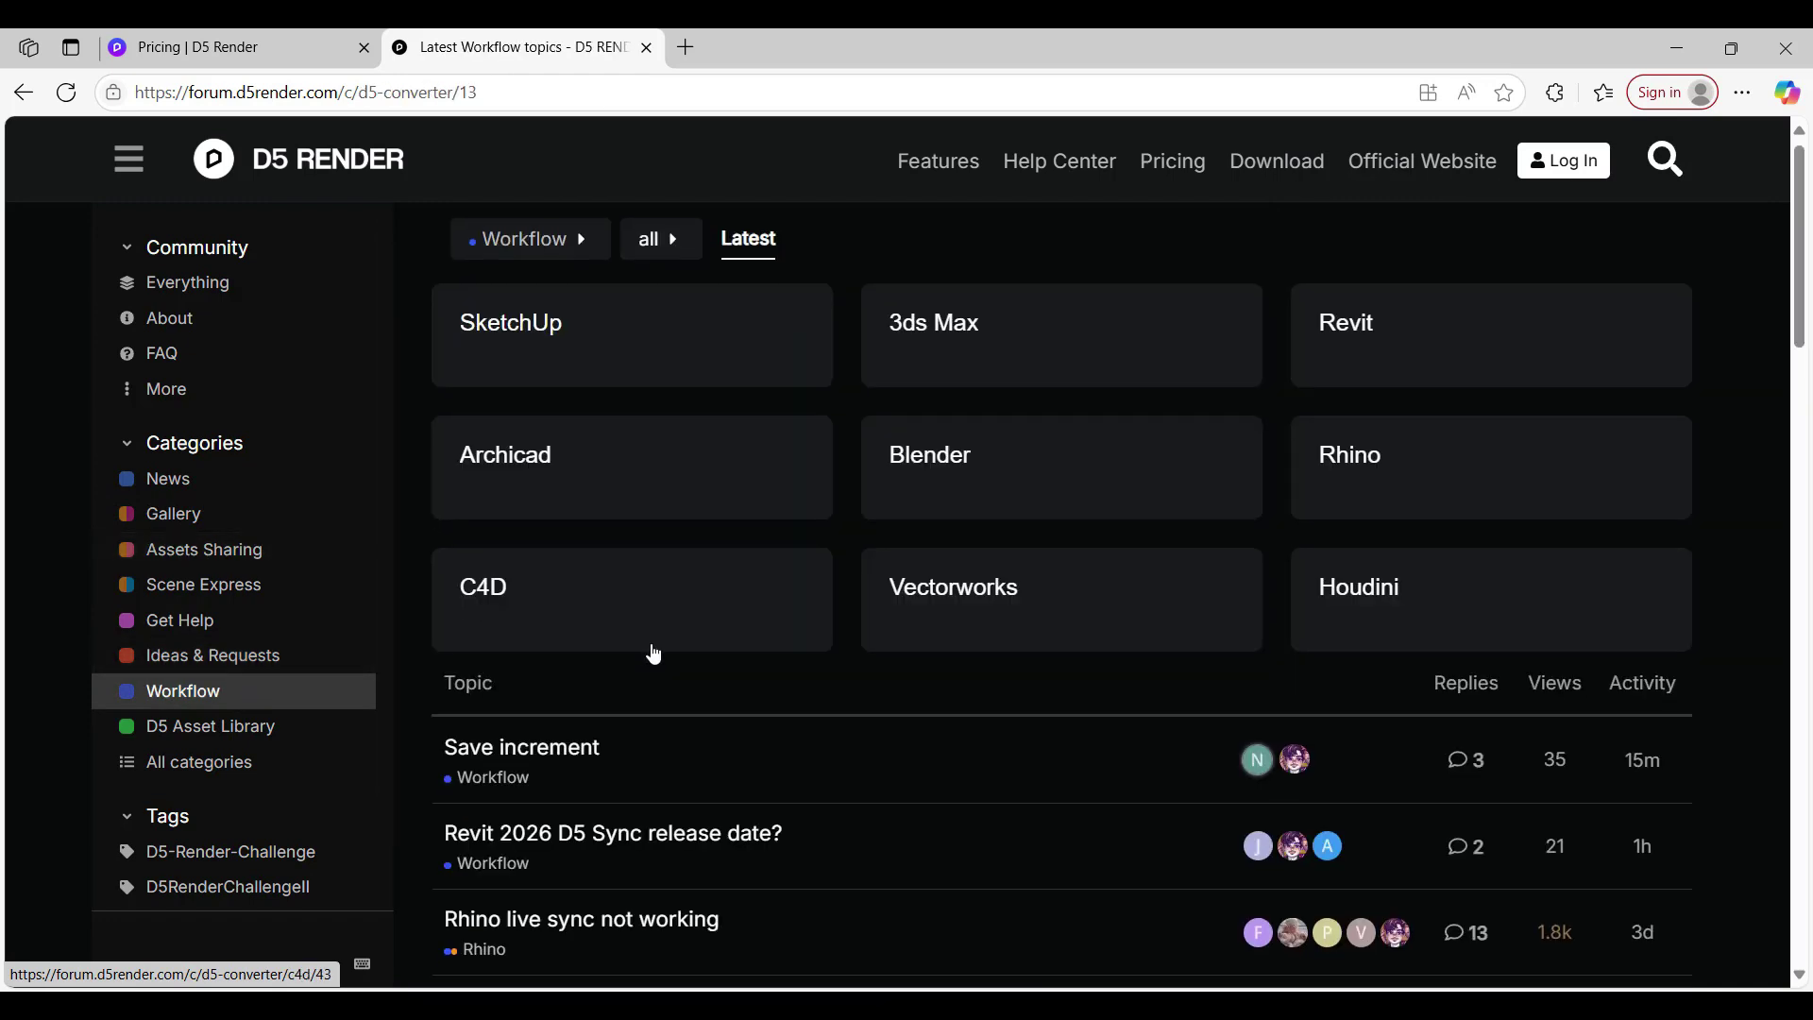
scroll(654, 653, down, 6)
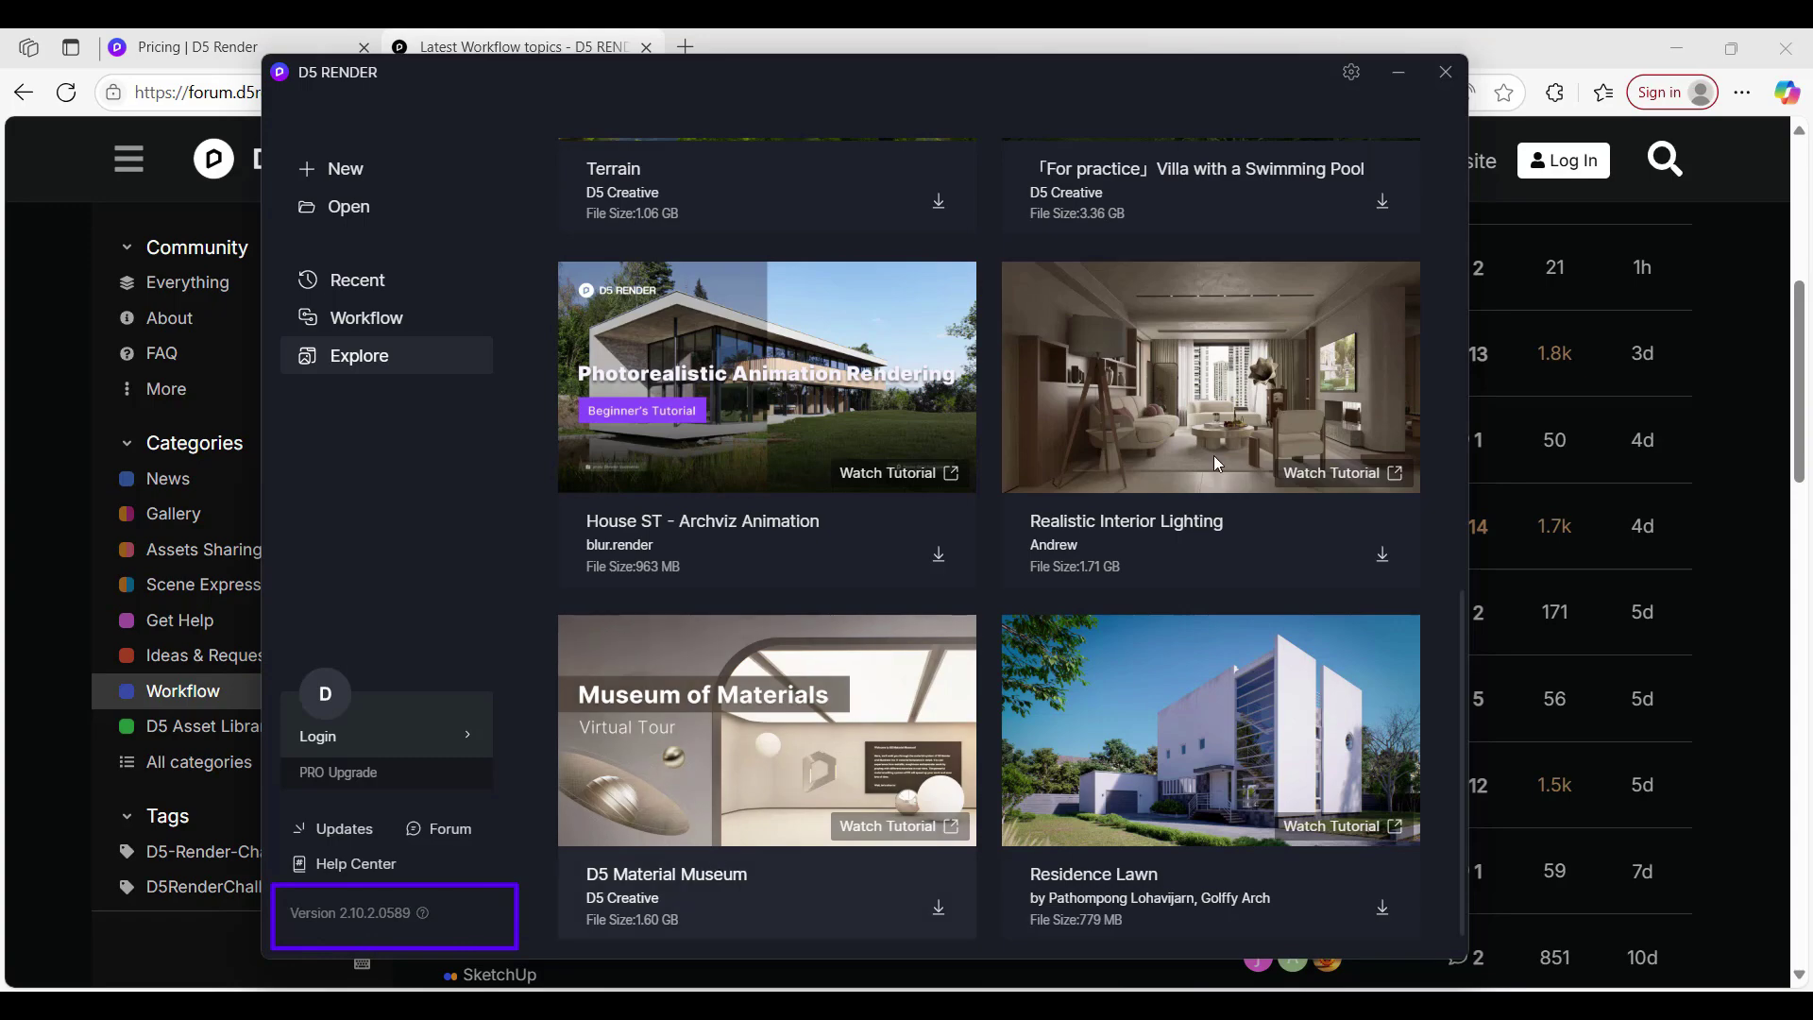
click(1680, 46)
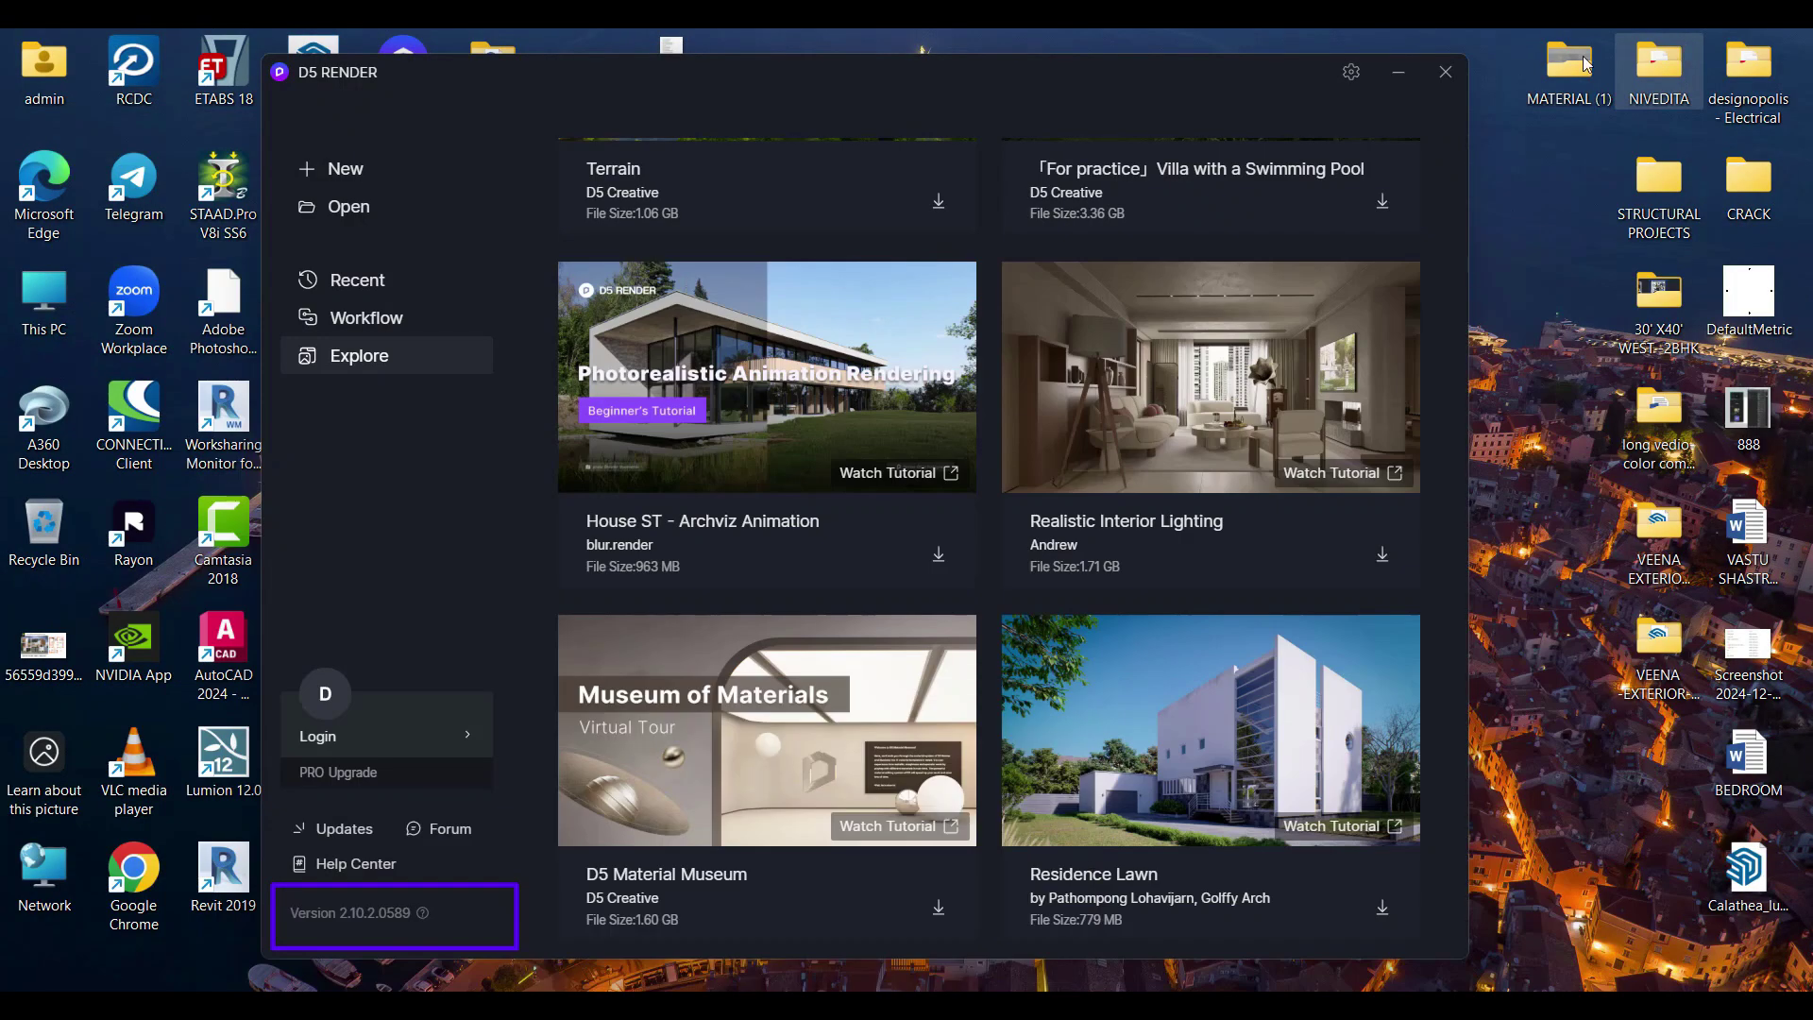
Start a new untitled project from the D5 Render welcome window
scroll(614, 489, up, 5)
scroll(614, 489, up, 3)
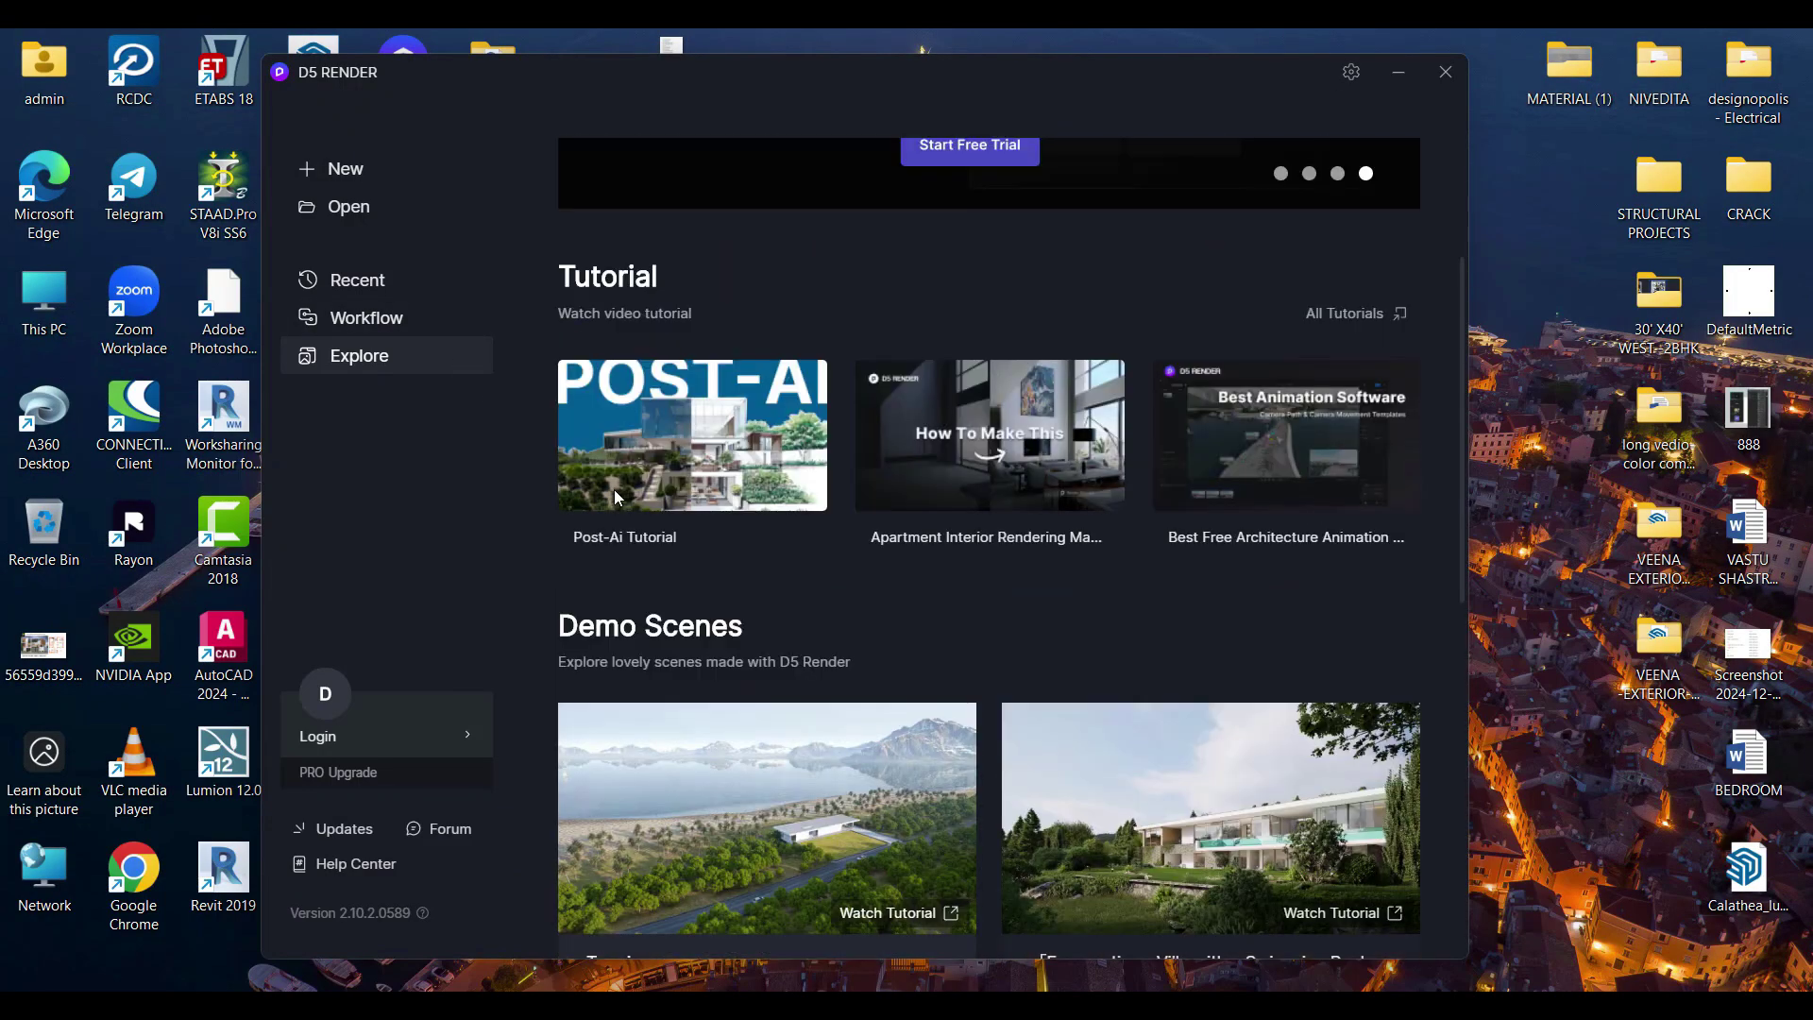
click(344, 172)
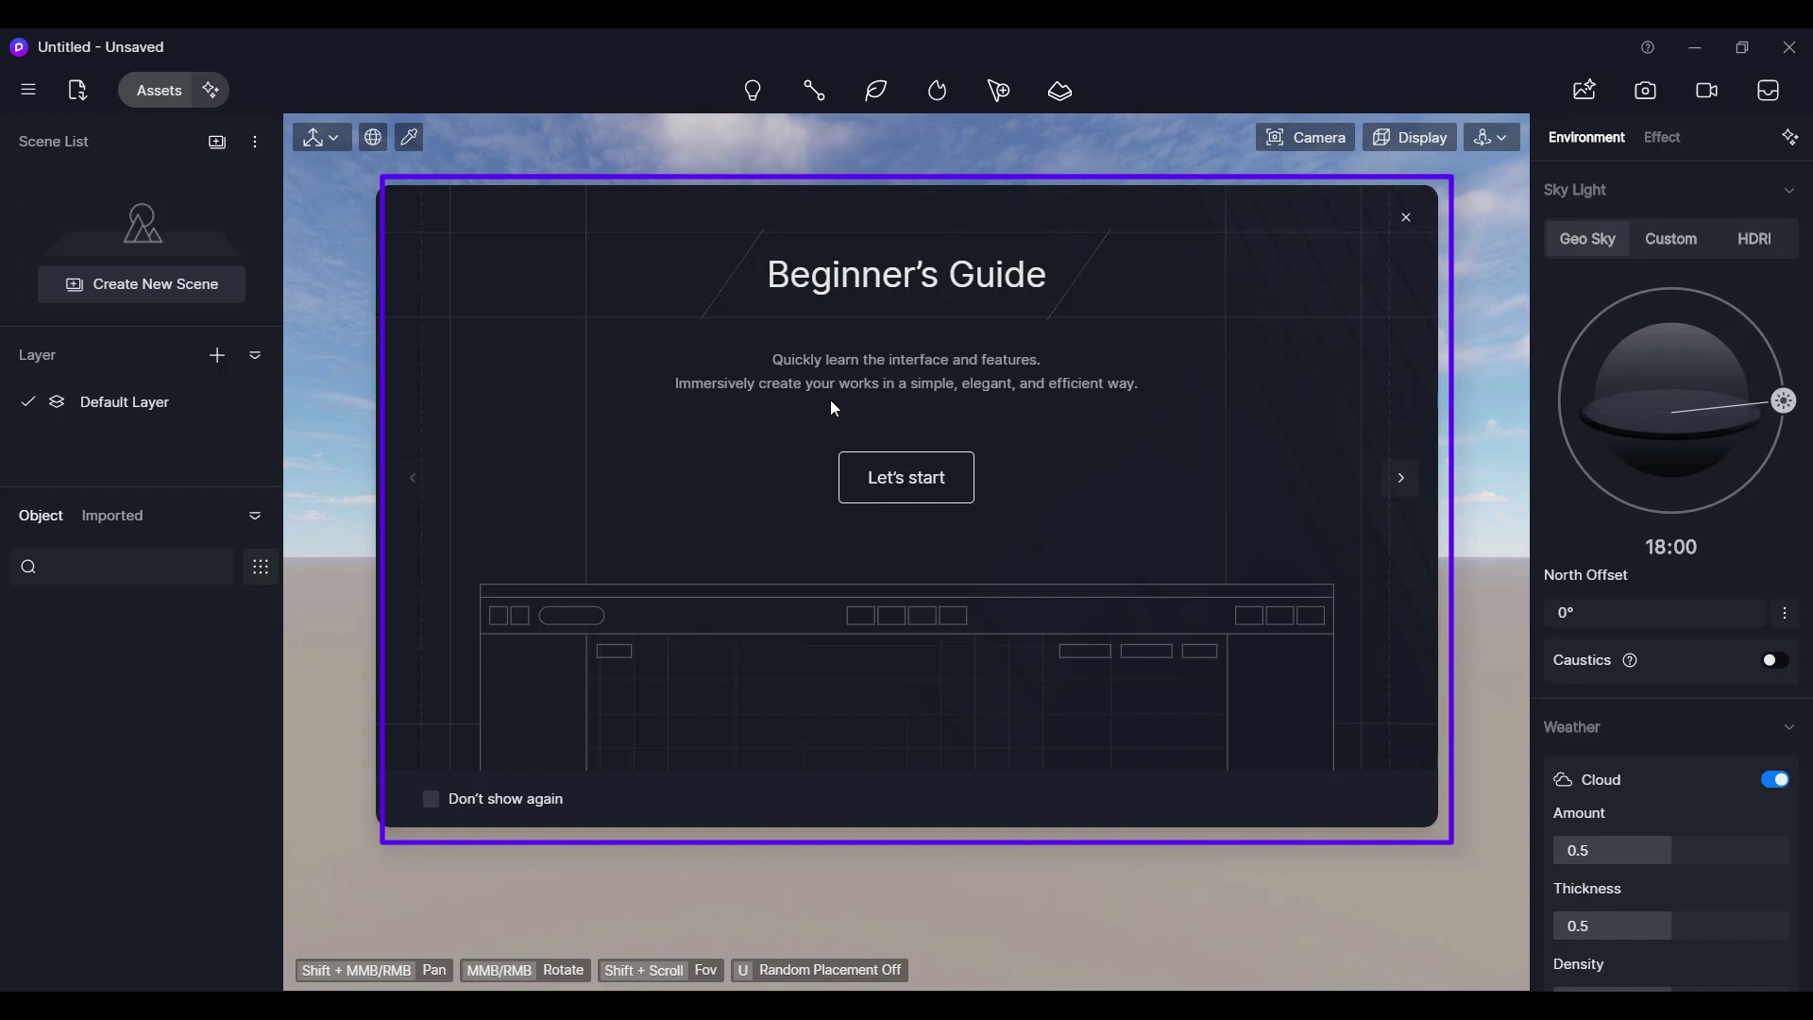
Read through the Beginner's Guide pages on the interface, navigation modes and assets window, and close the guide
click(900, 486)
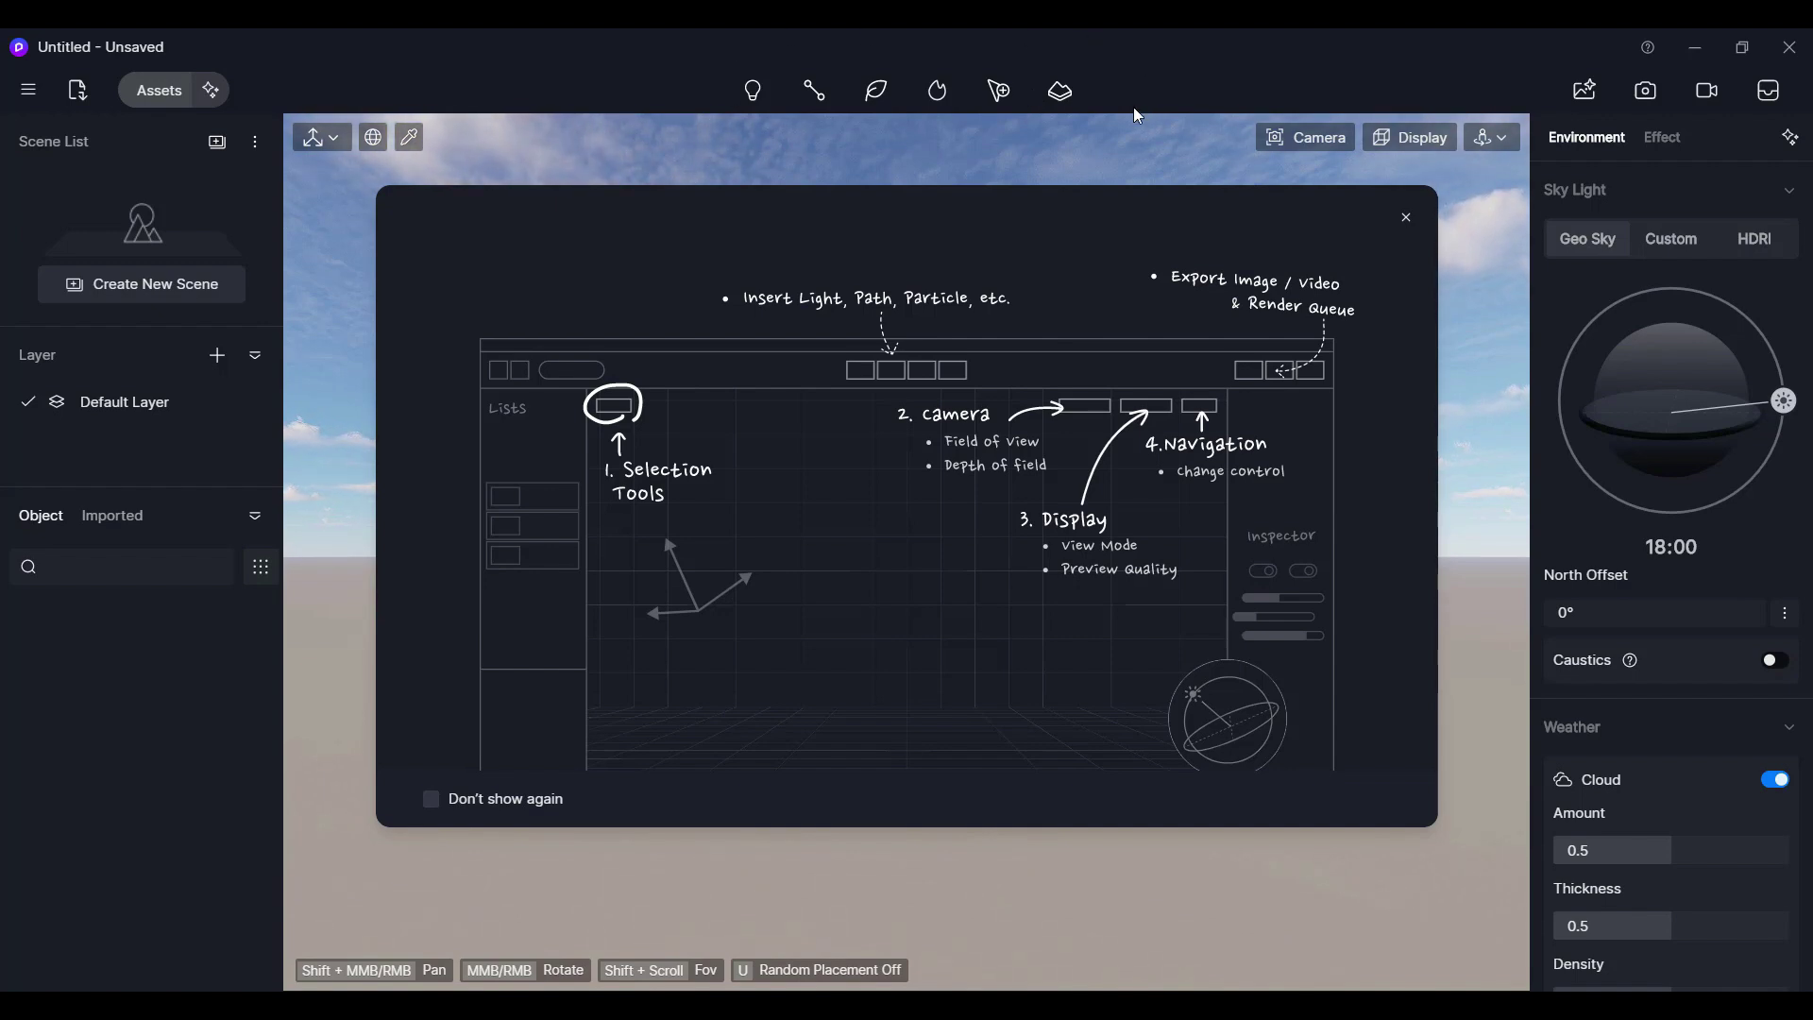
mouse_move(1242, 312)
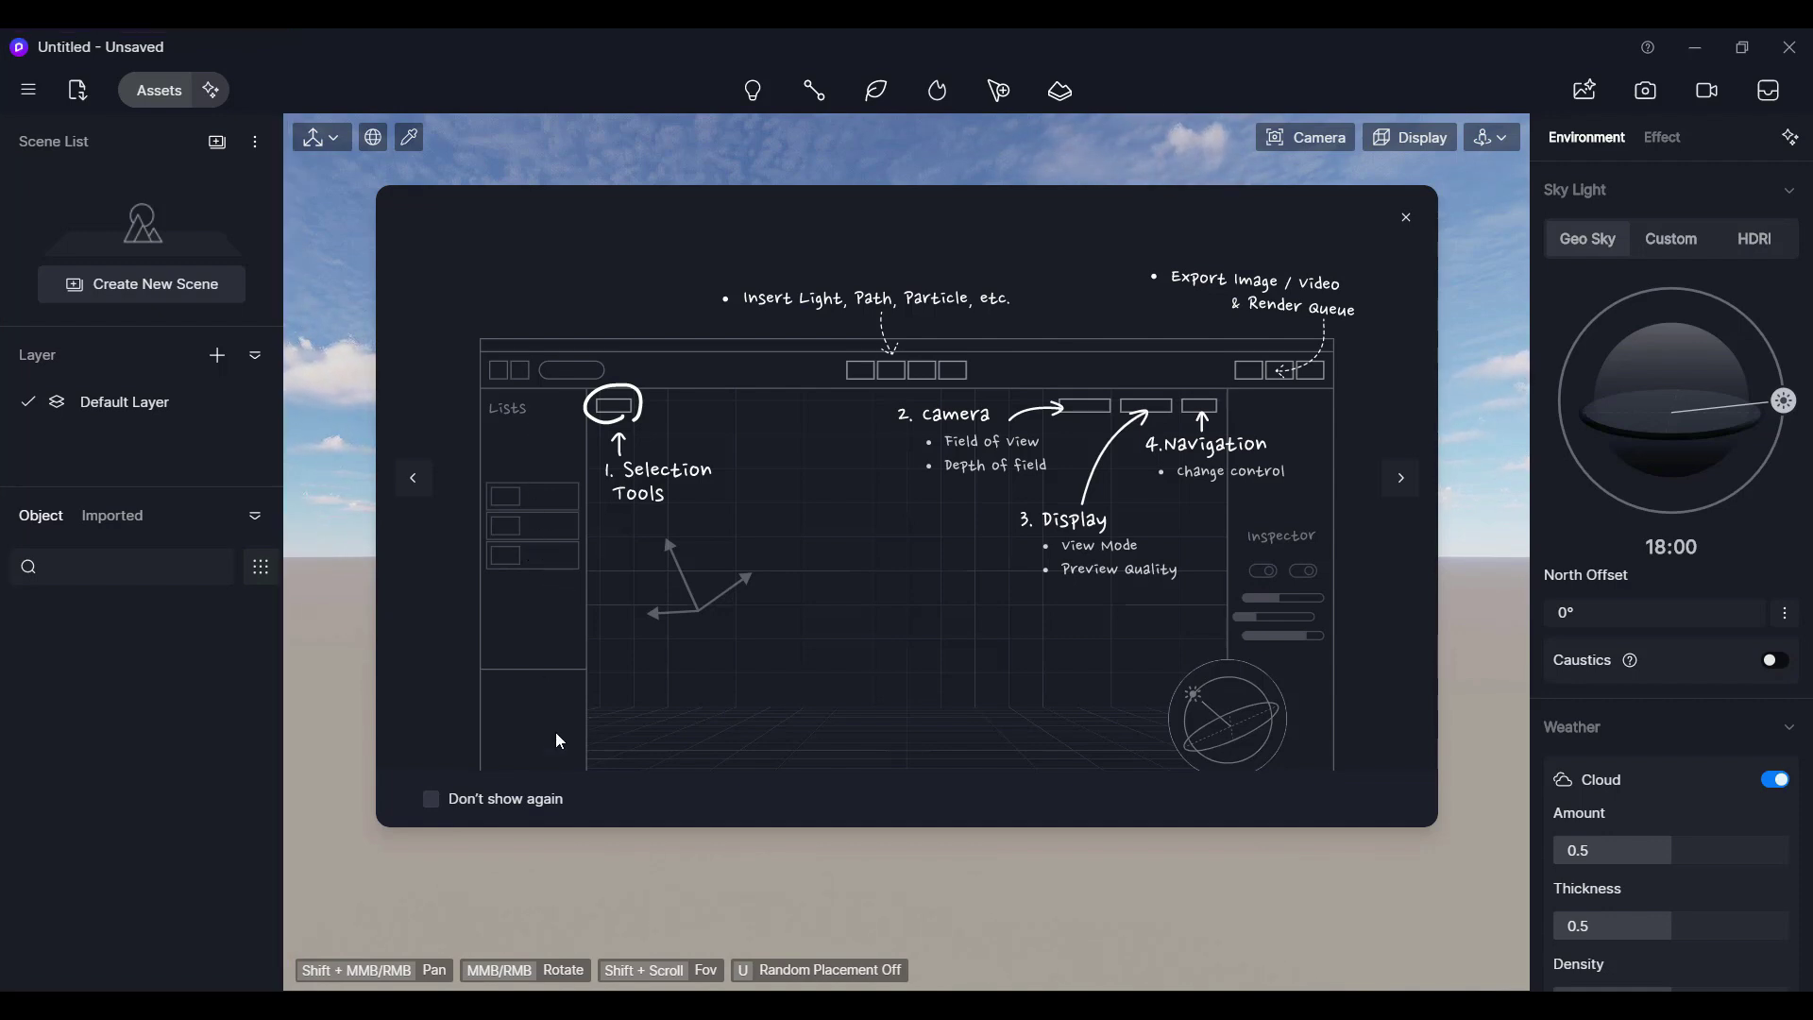
click(1403, 481)
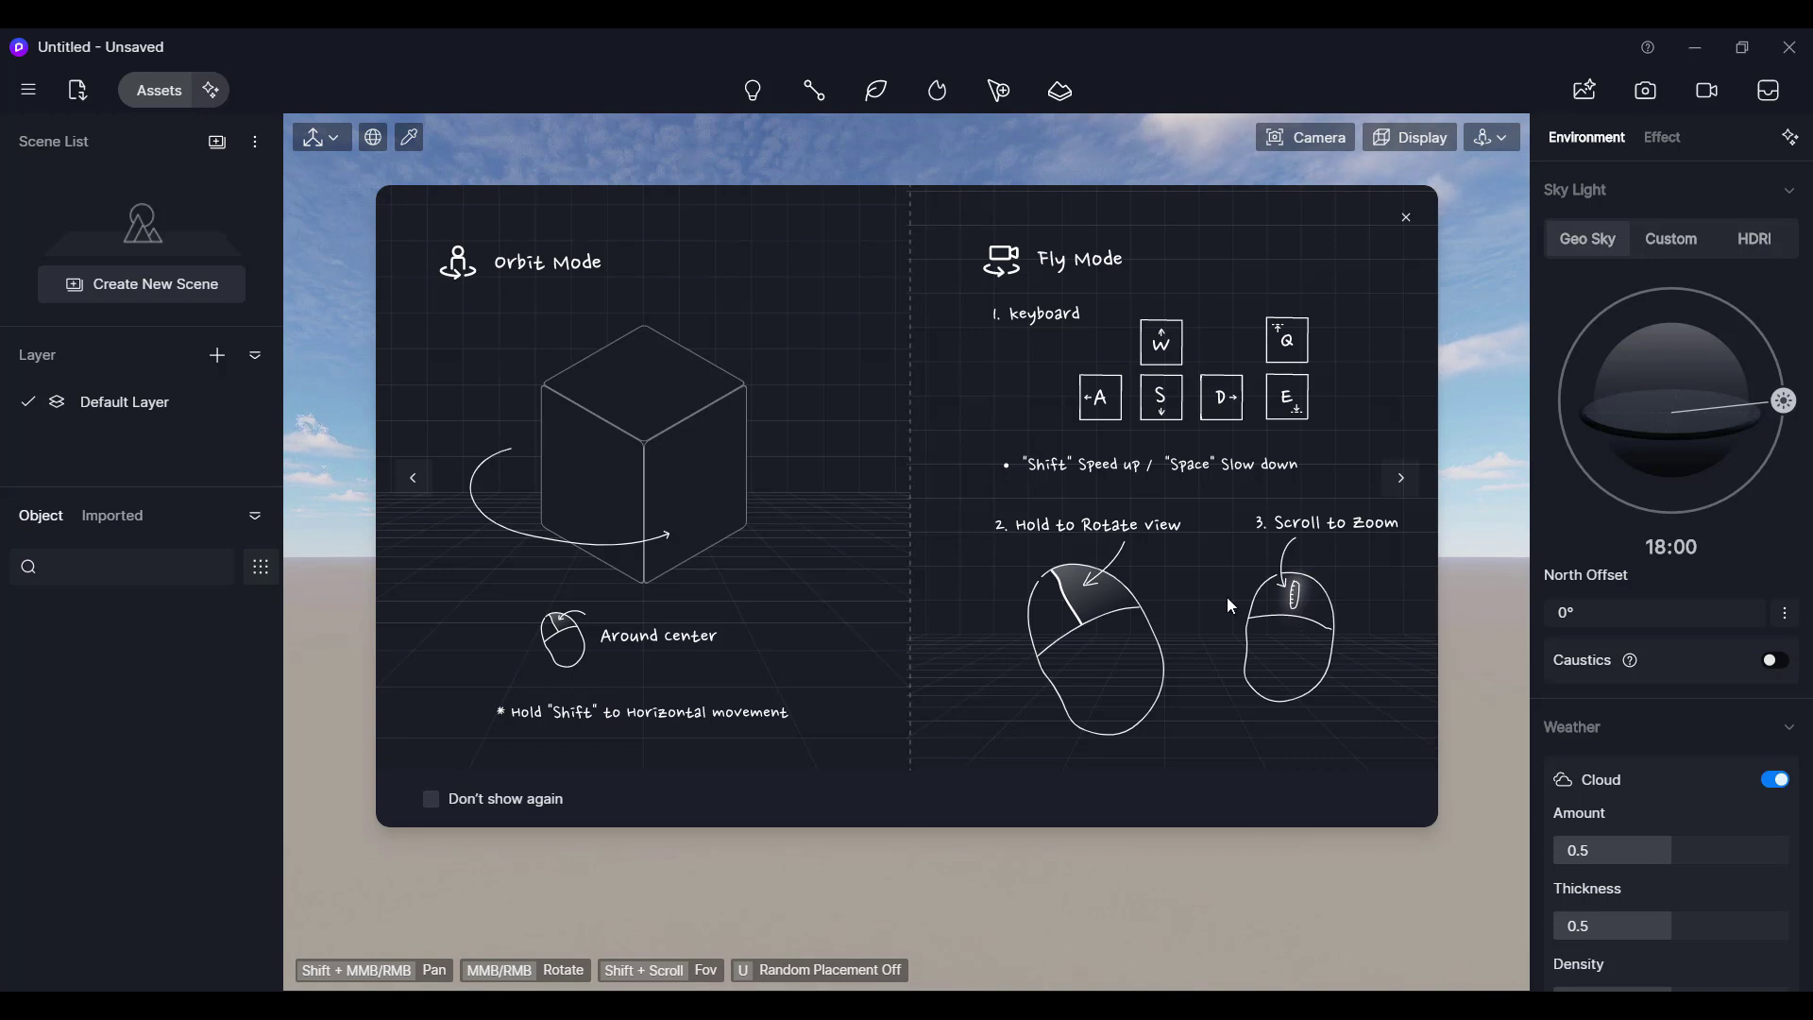
click(1401, 480)
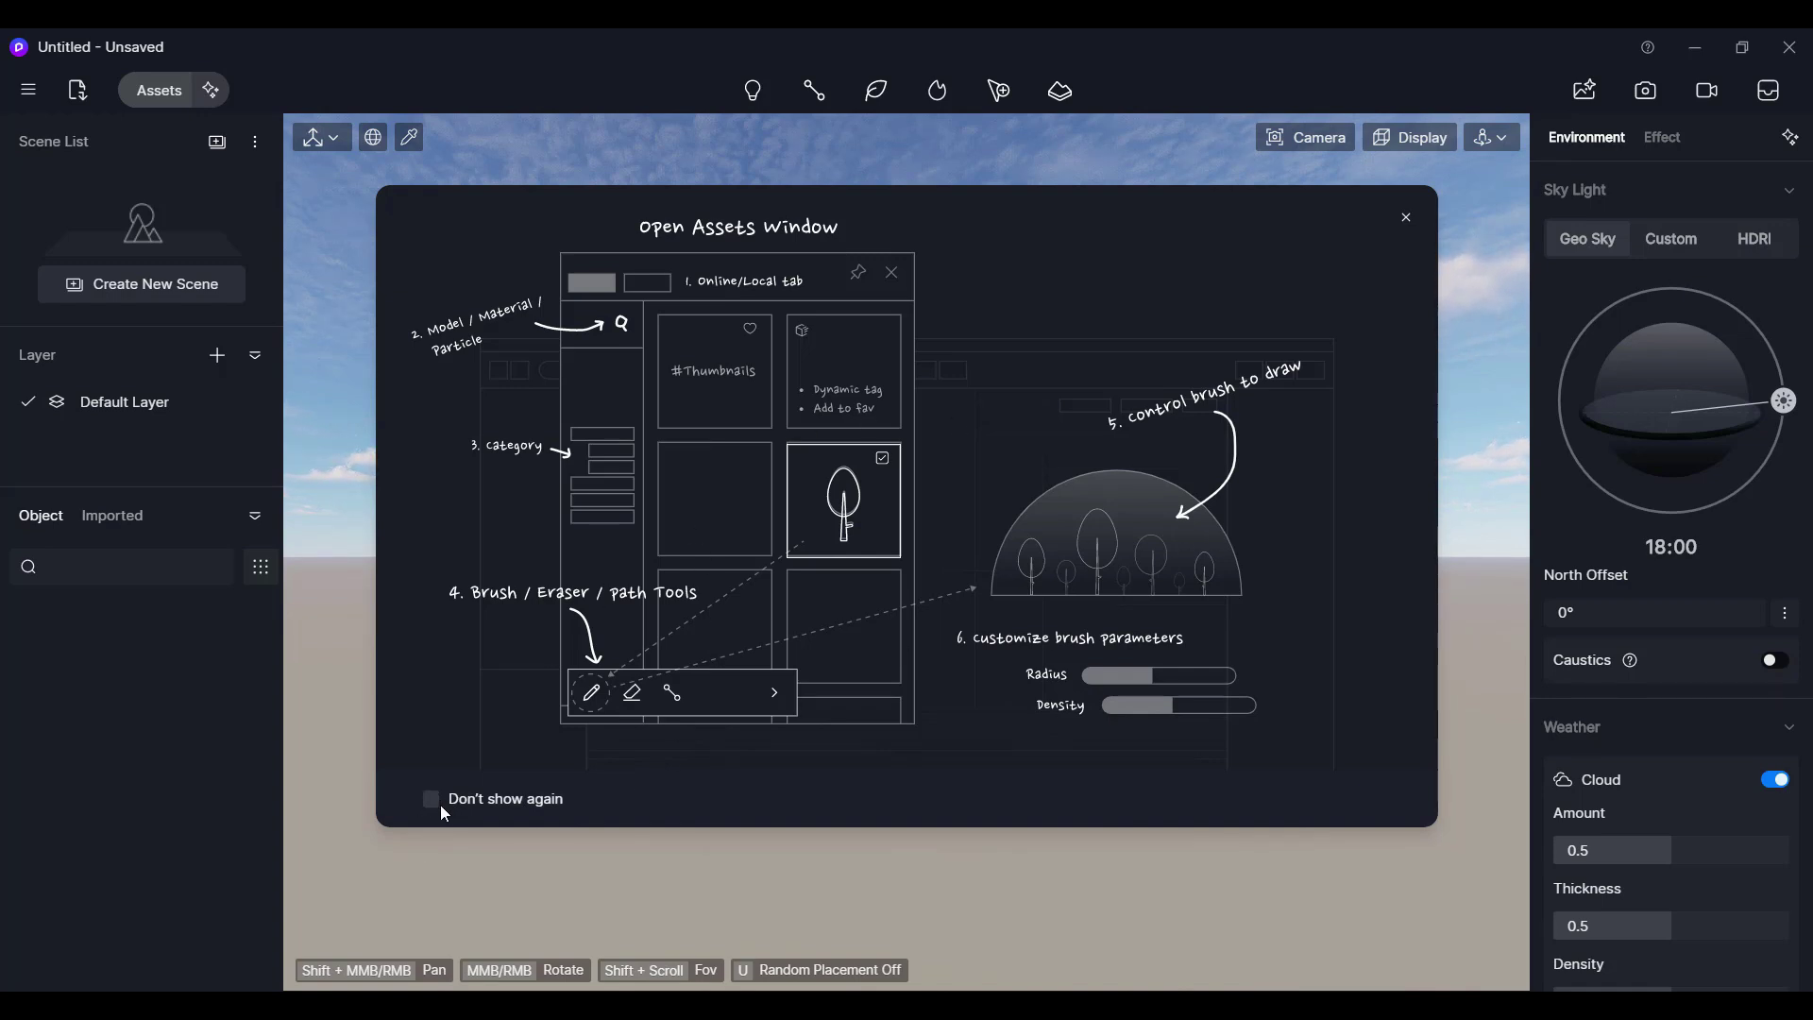
click(1407, 221)
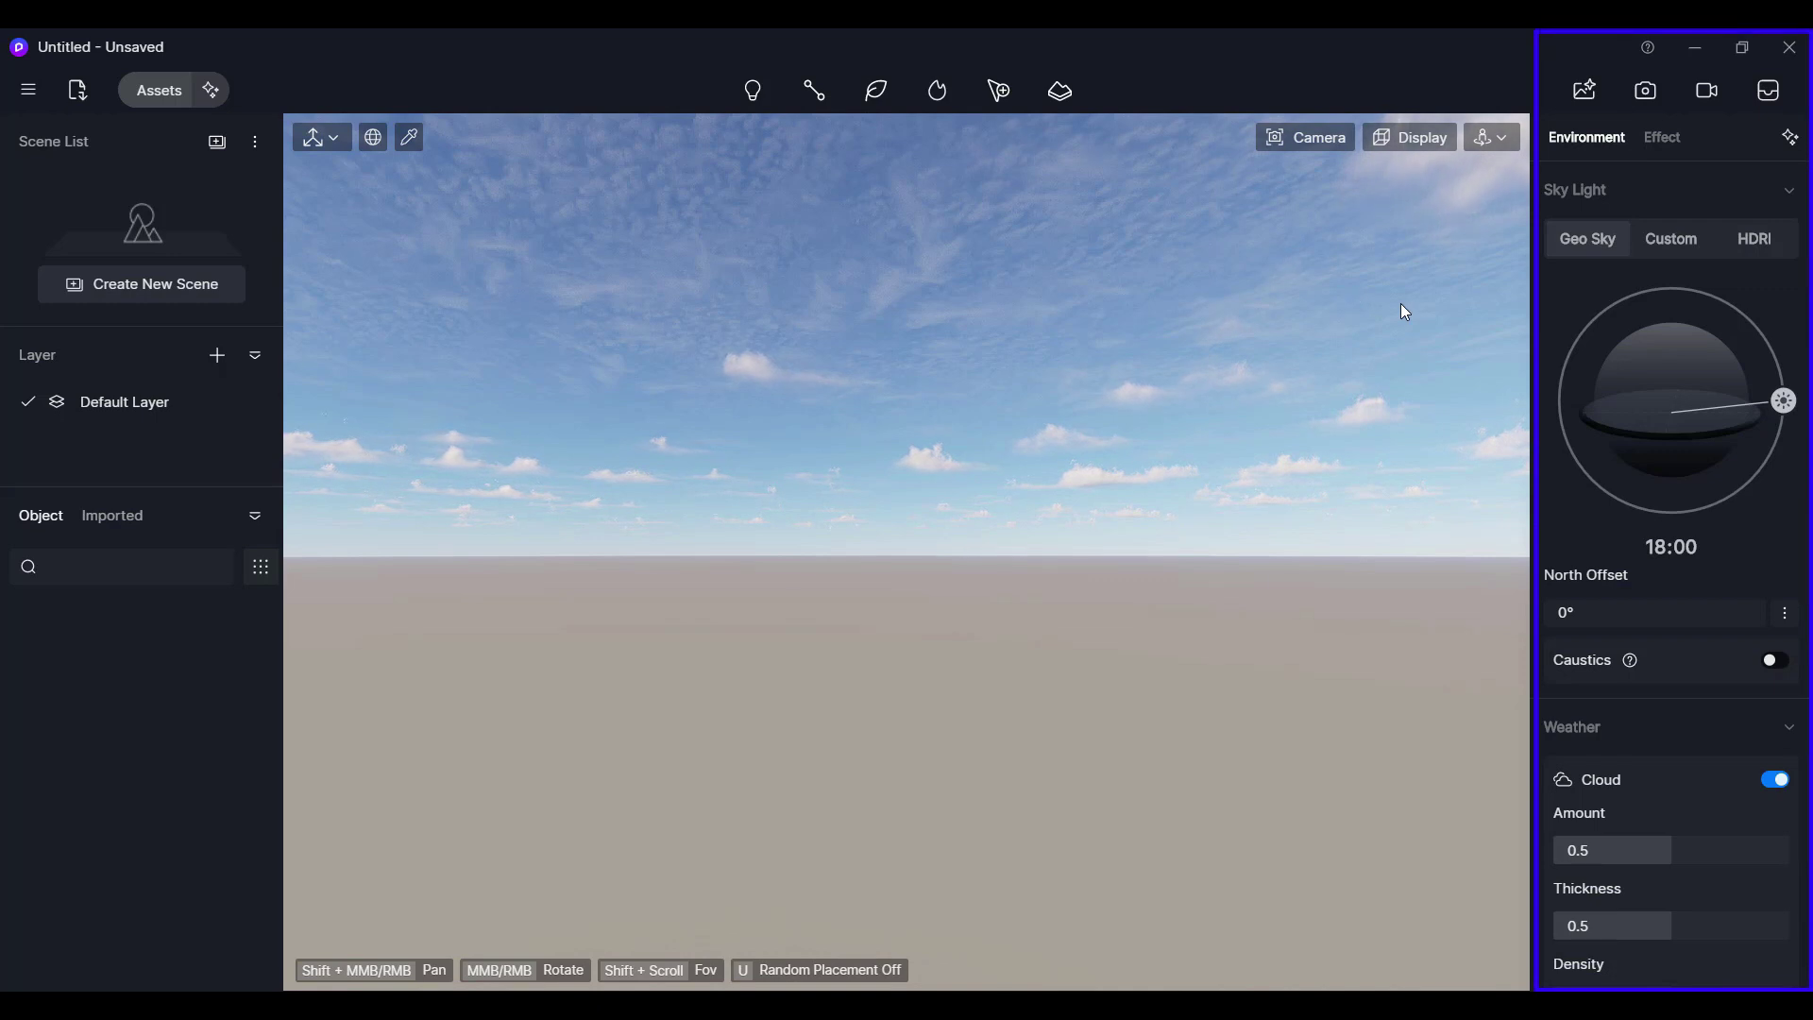
Look through the project's main menu, including the Tool, Window and Help submenus
click(29, 91)
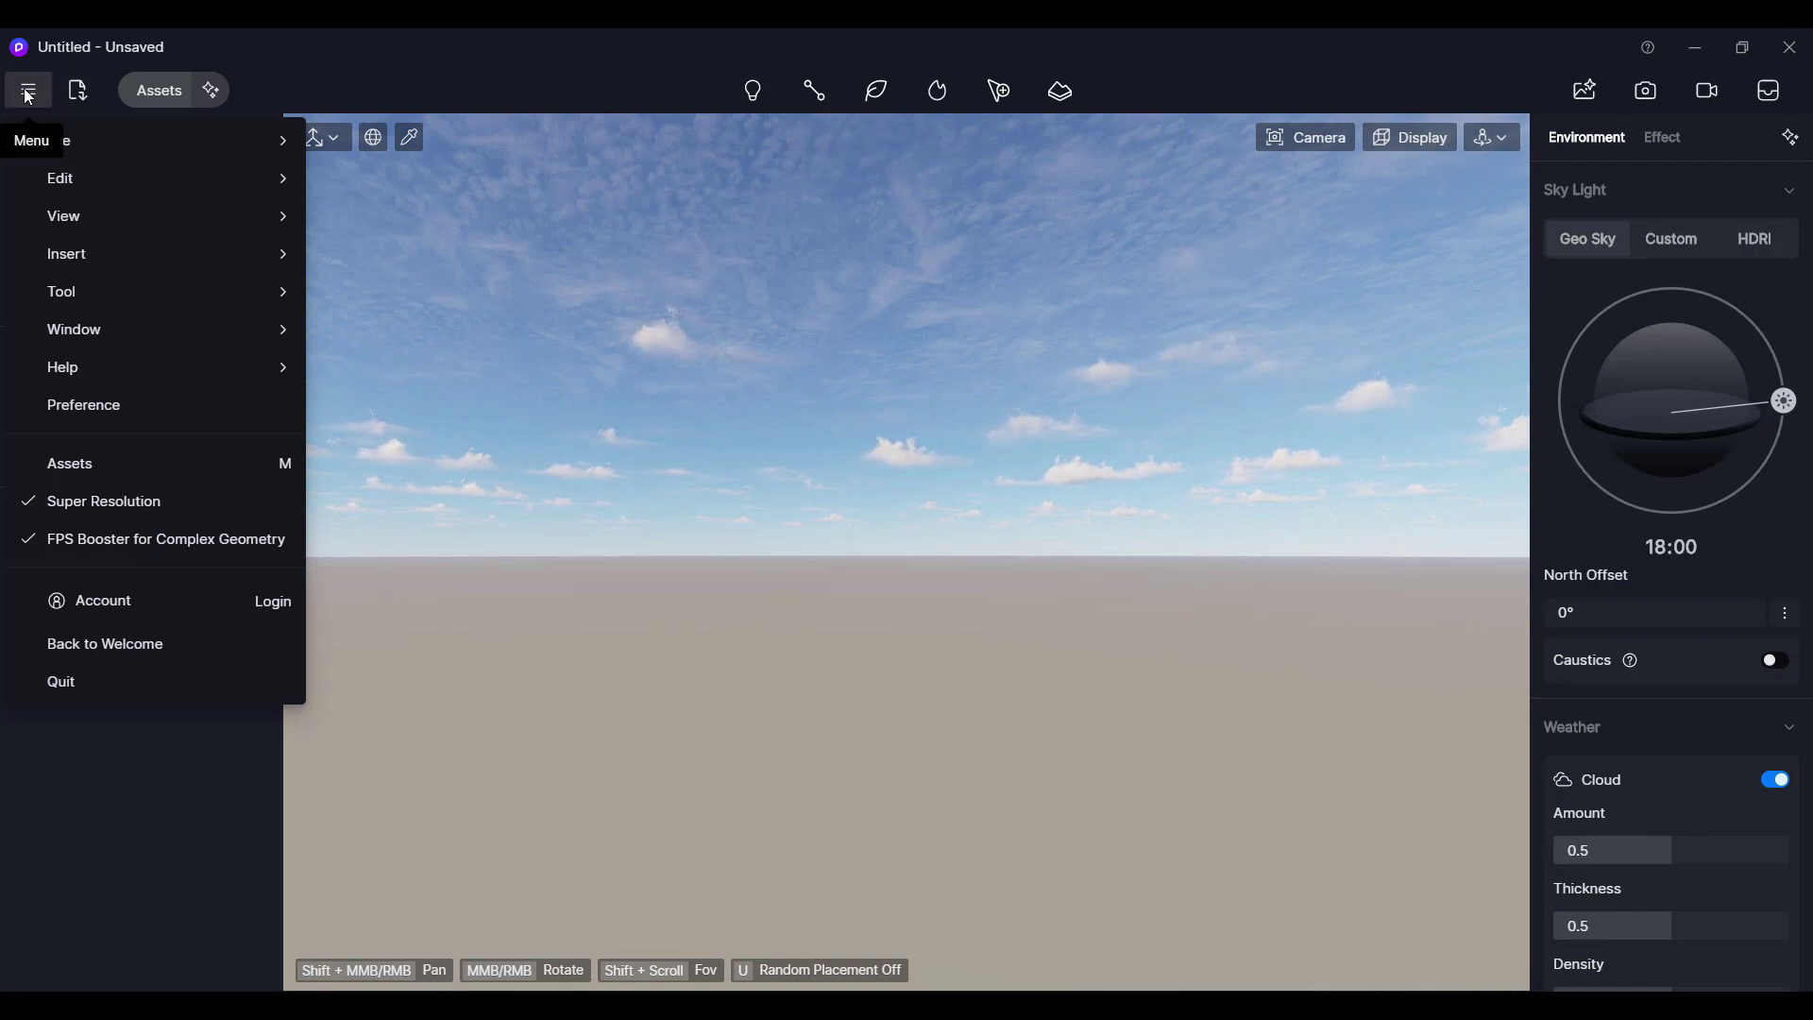
mouse_move(93, 148)
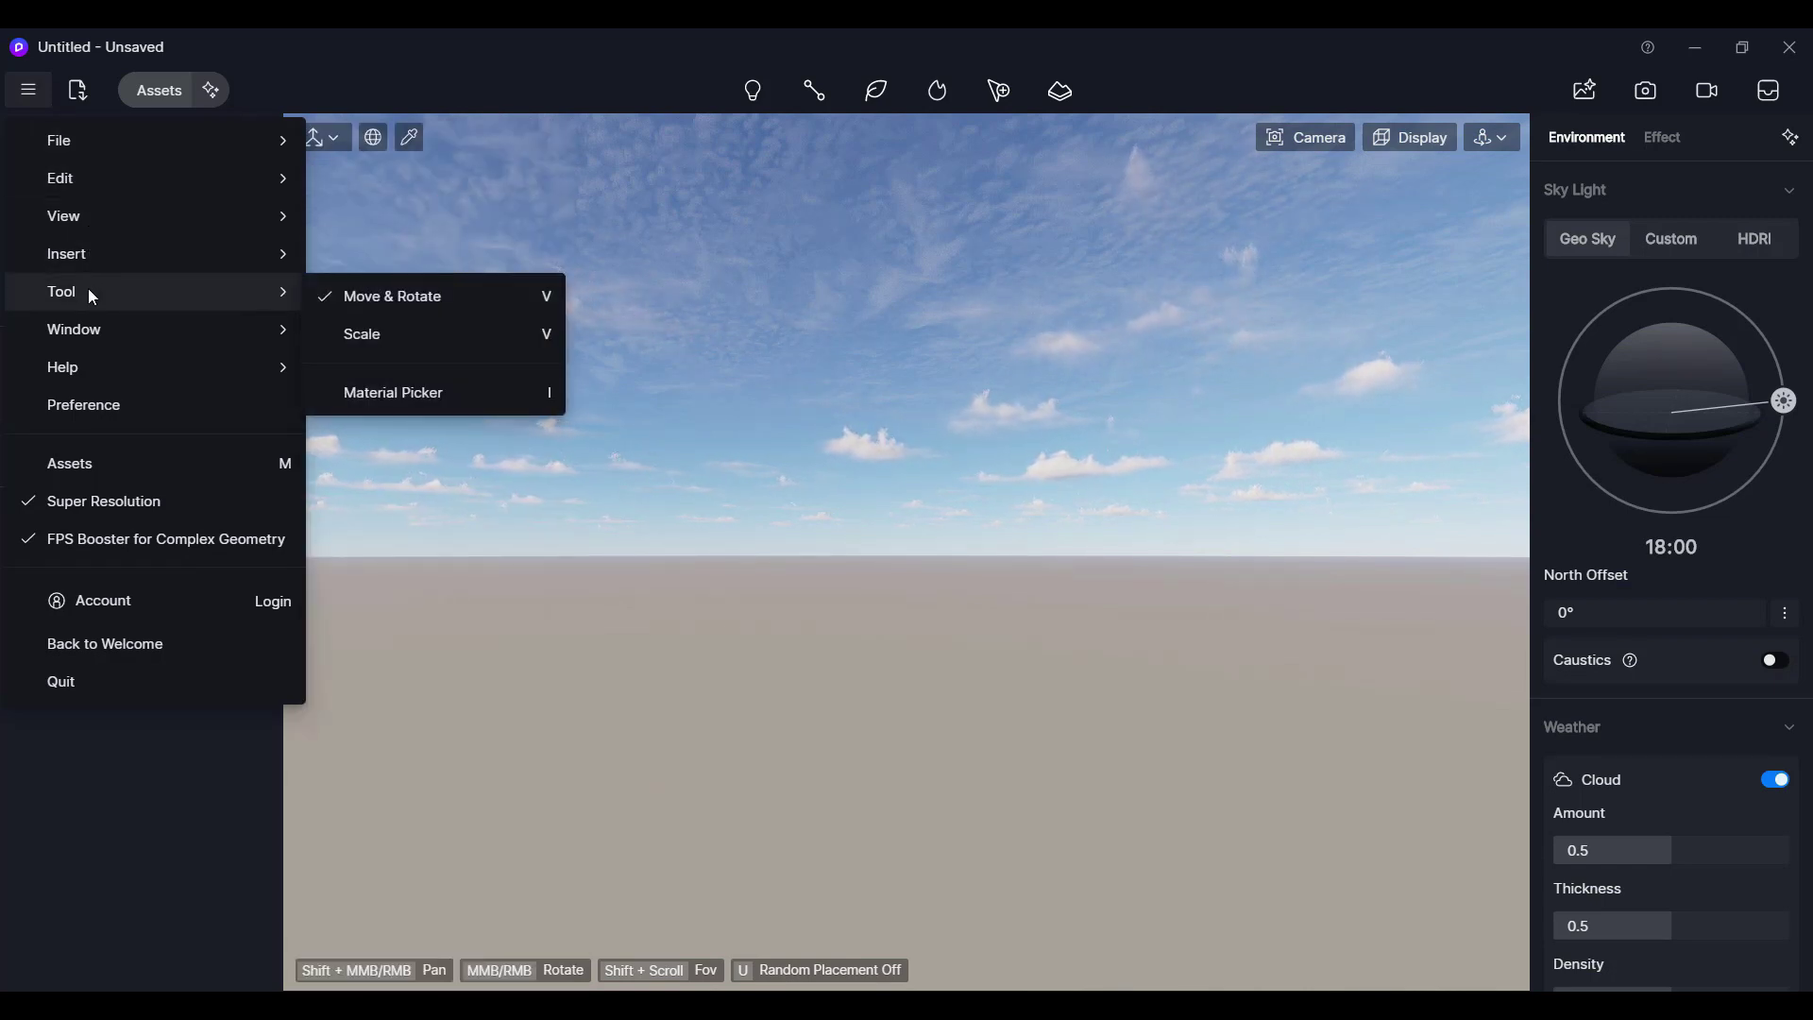
mouse_move(100, 331)
mouse_move(102, 367)
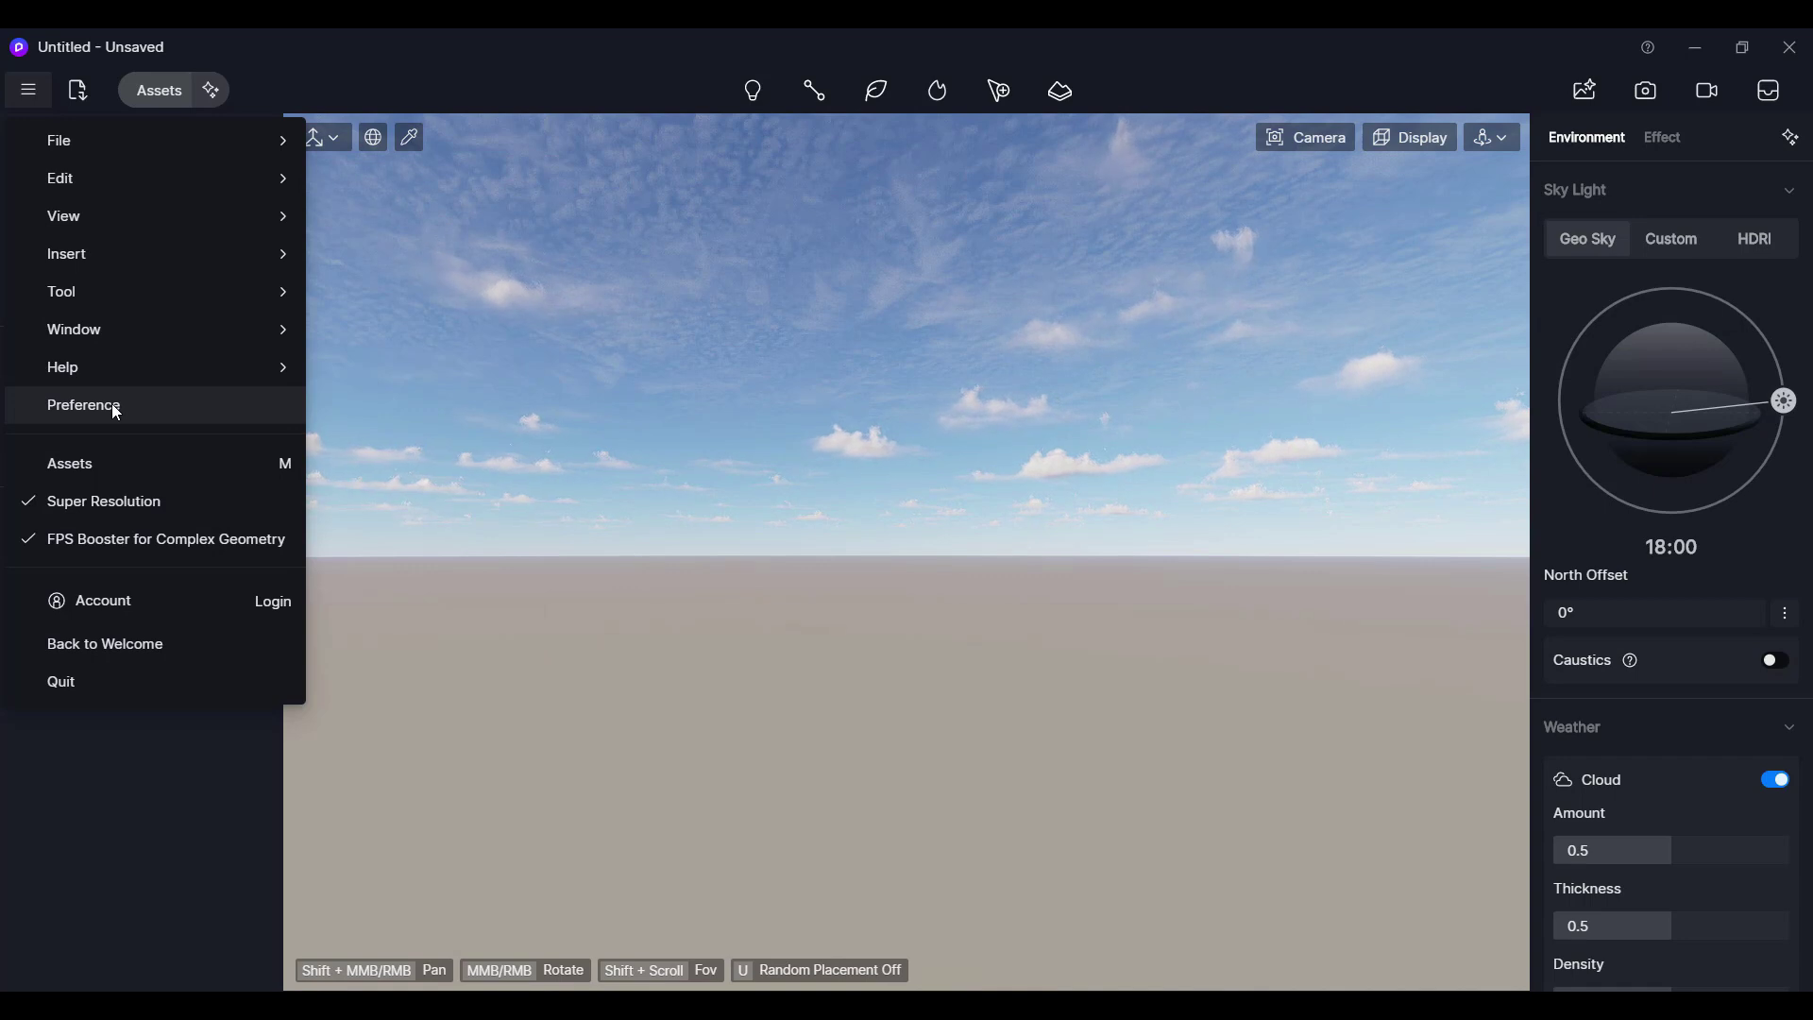
Review the File commands, view the Save As dialog and dismiss it without saving
mouse_move(183, 140)
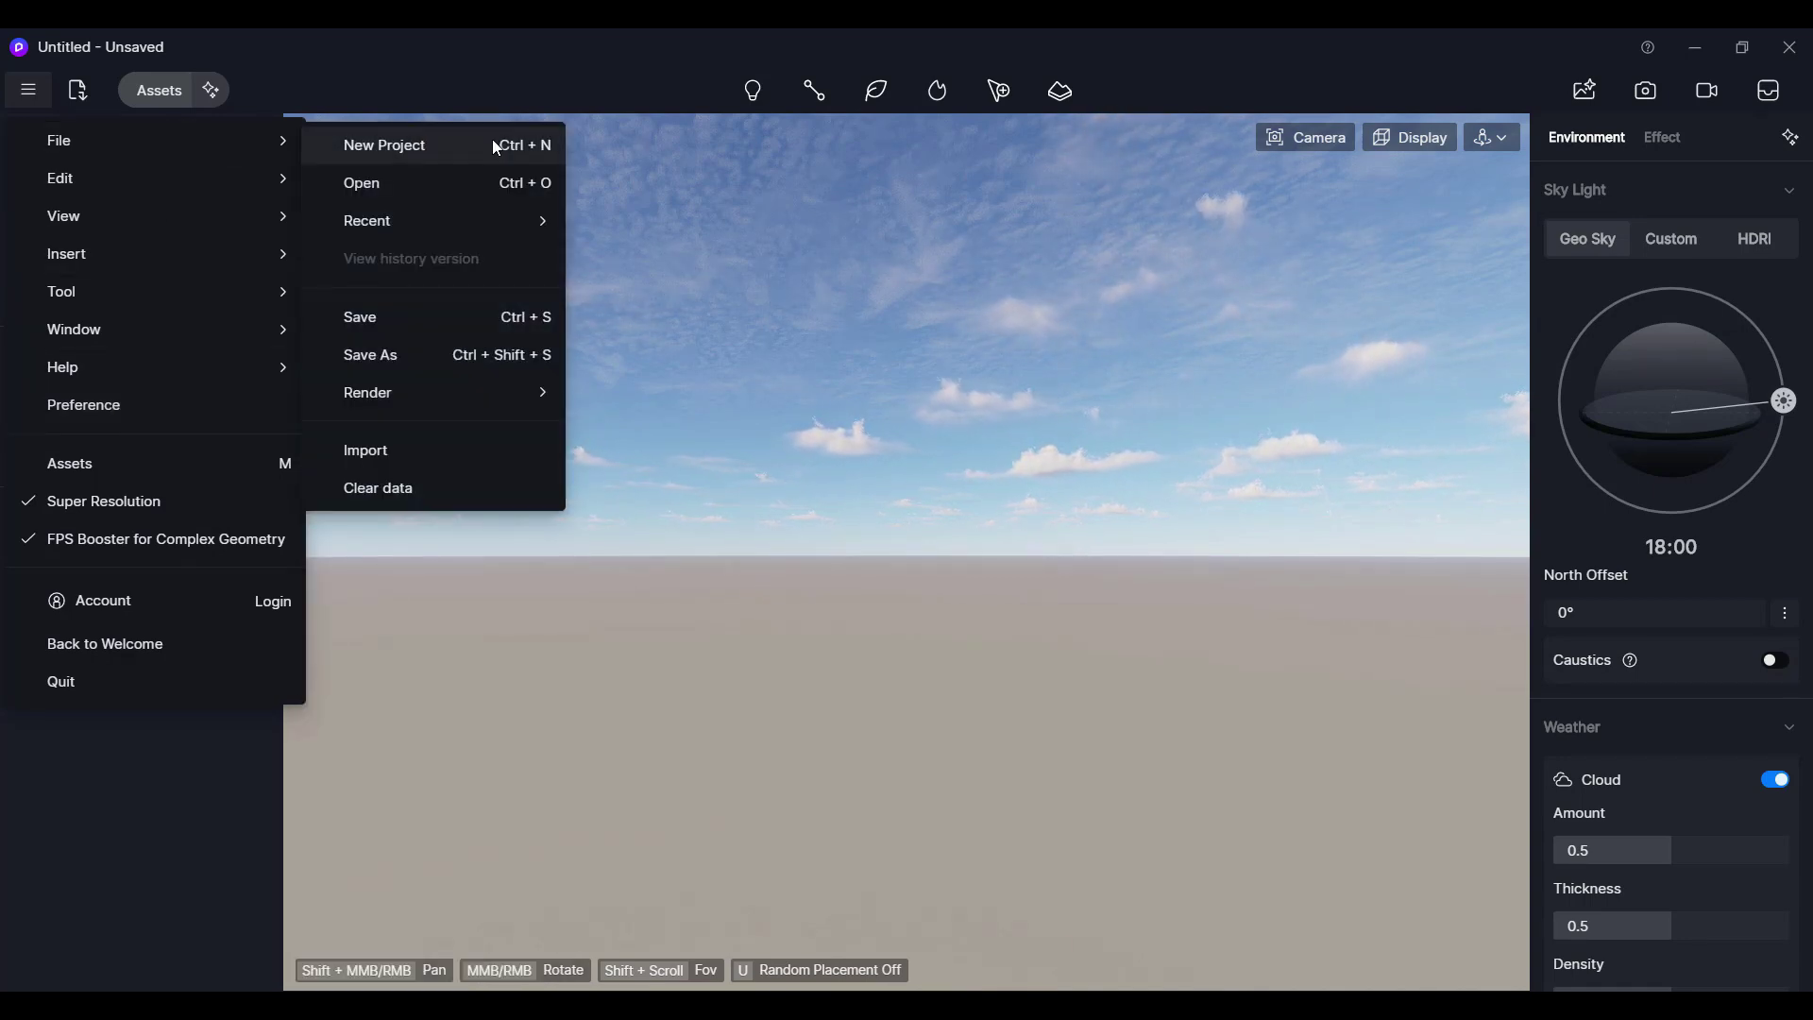
mouse_move(450, 221)
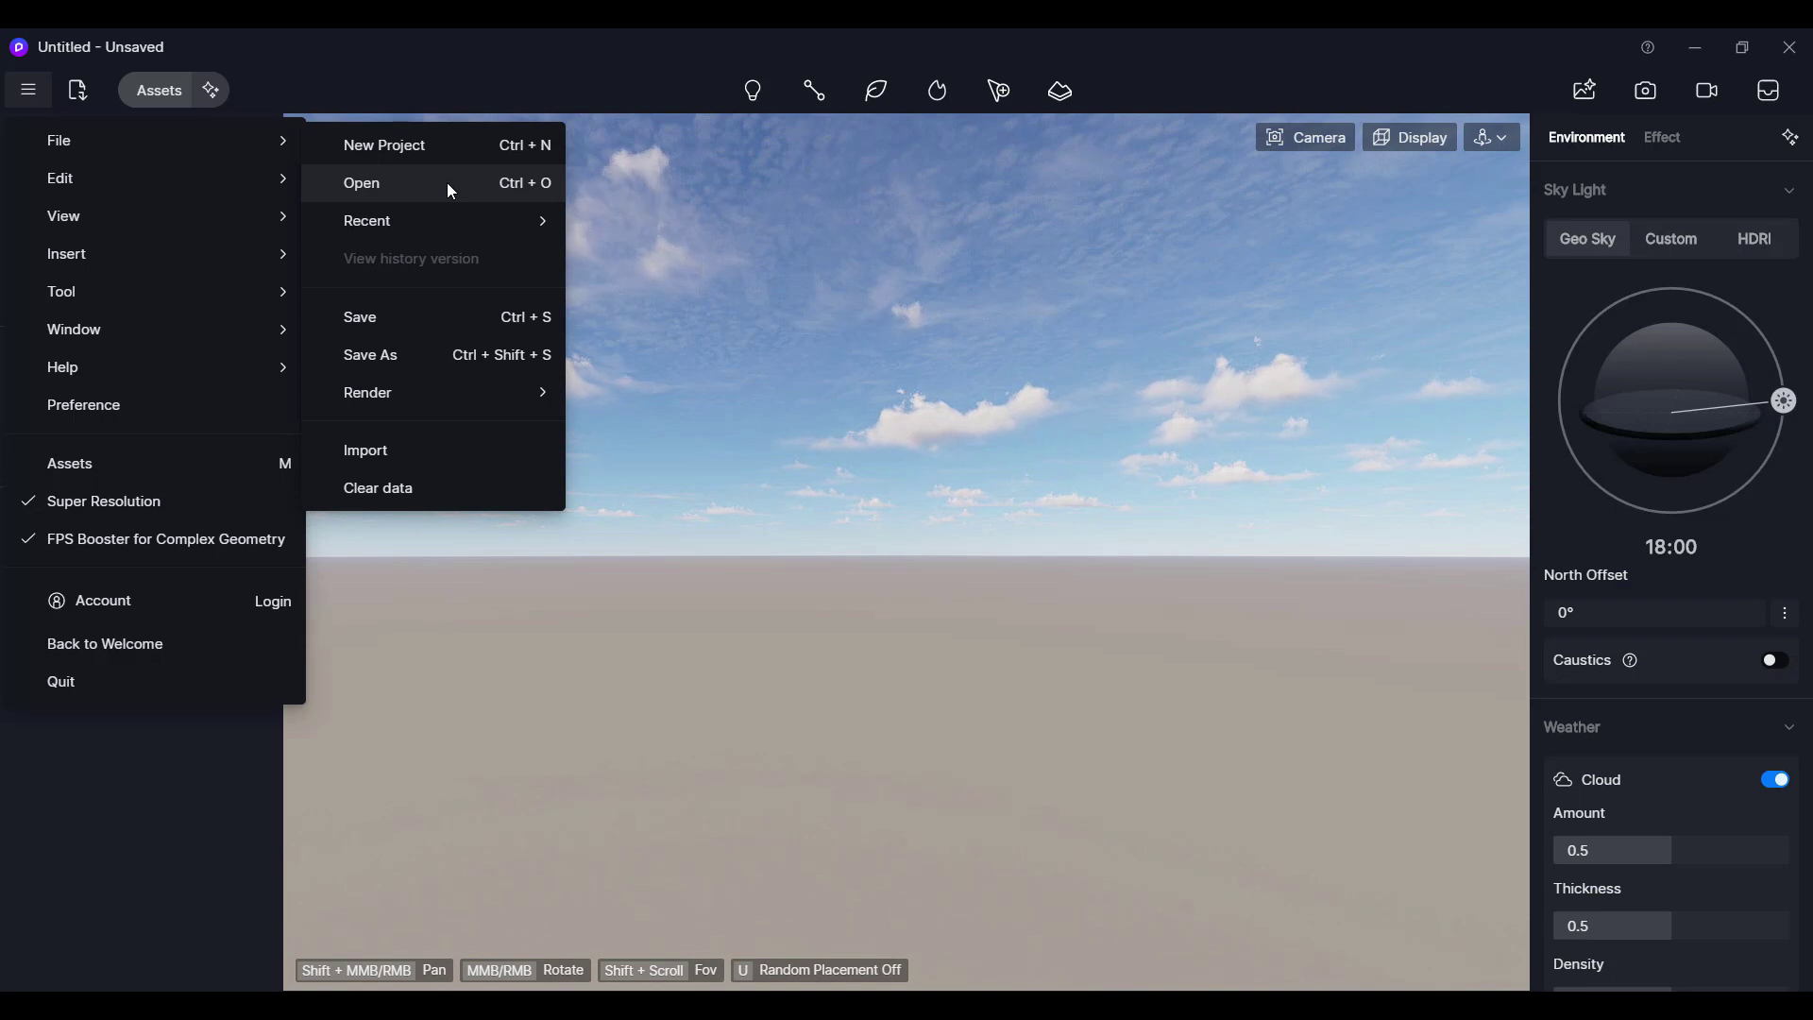
click(527, 363)
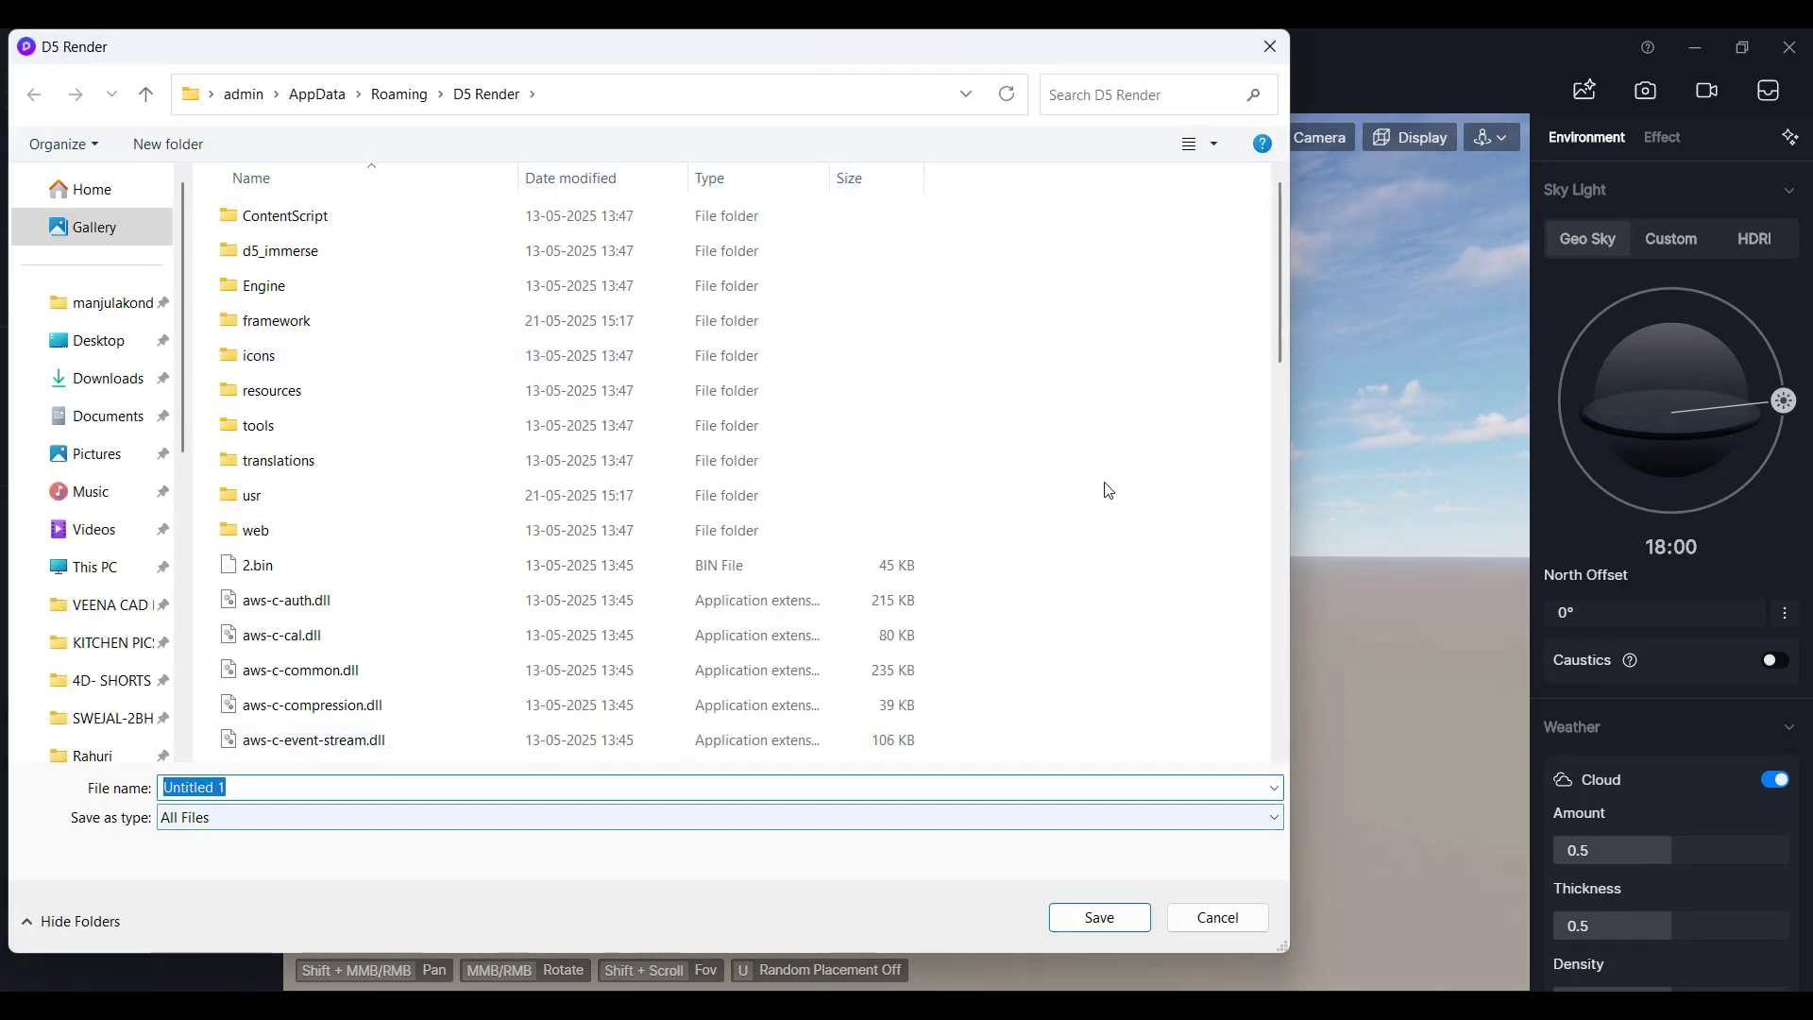
click(1271, 43)
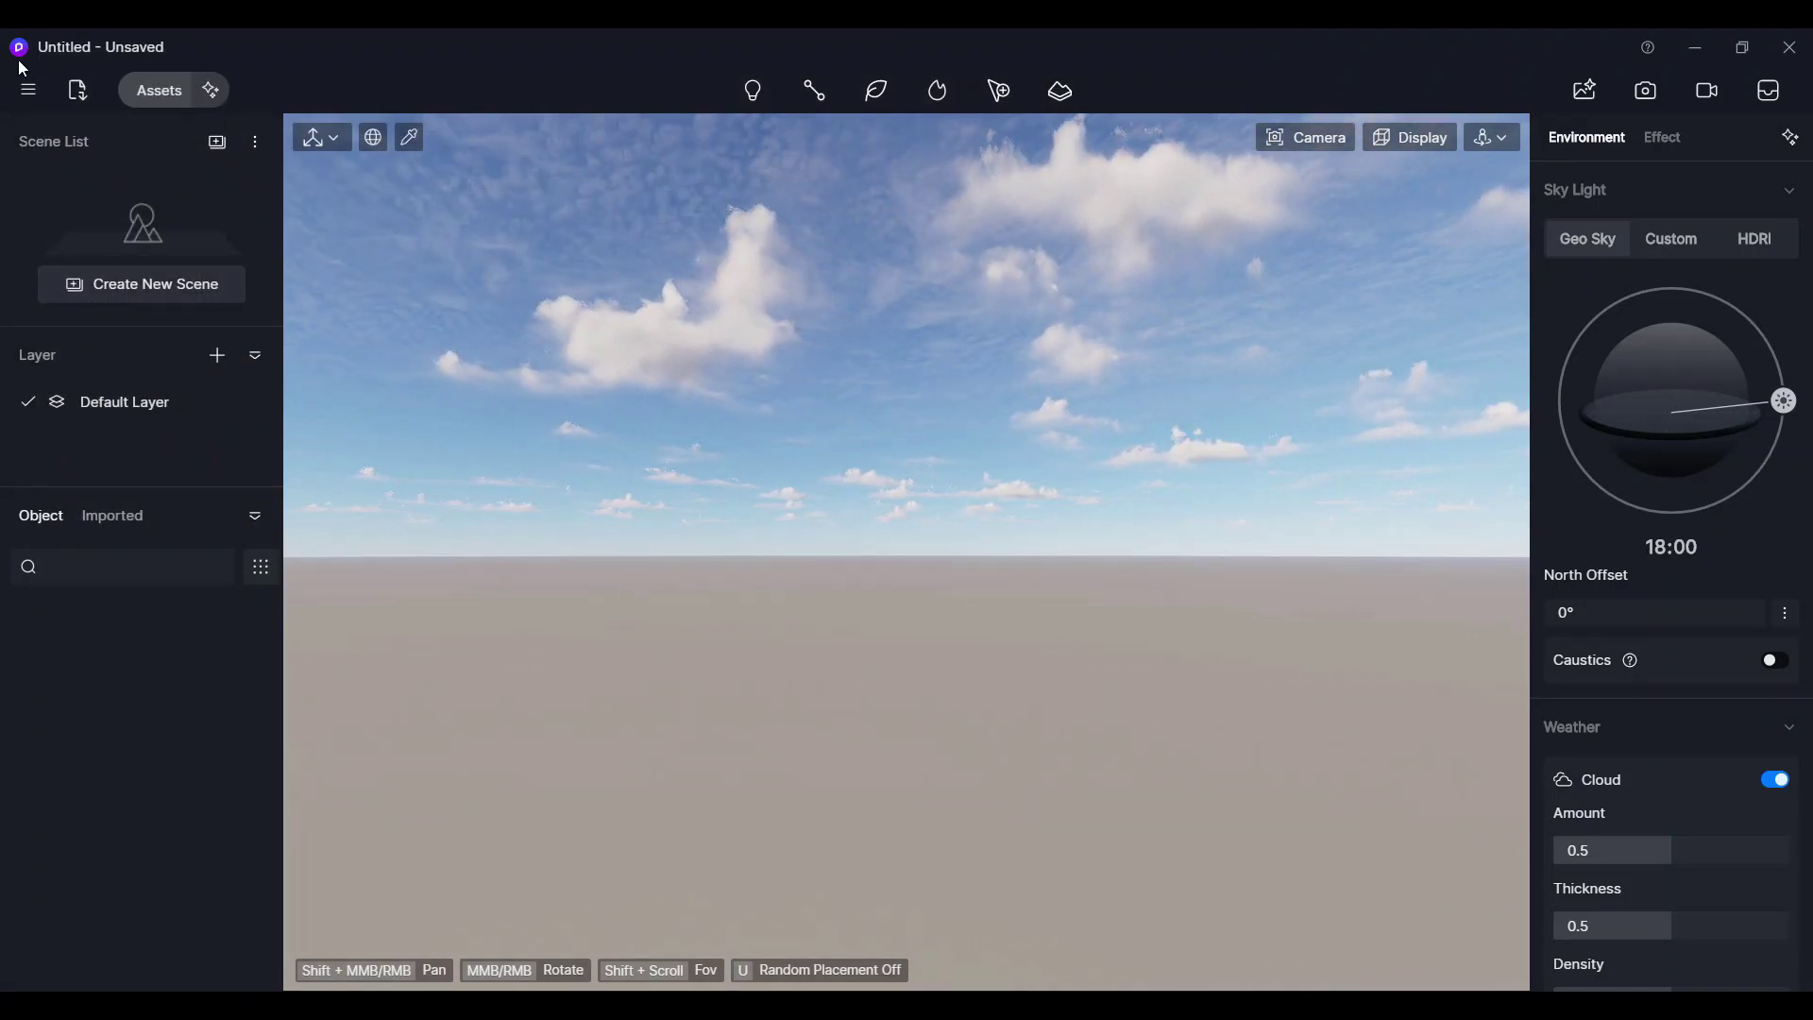
Review the File menu's Render entry, view the dialog for importing files and dismiss it
click(27, 90)
mouse_move(413, 391)
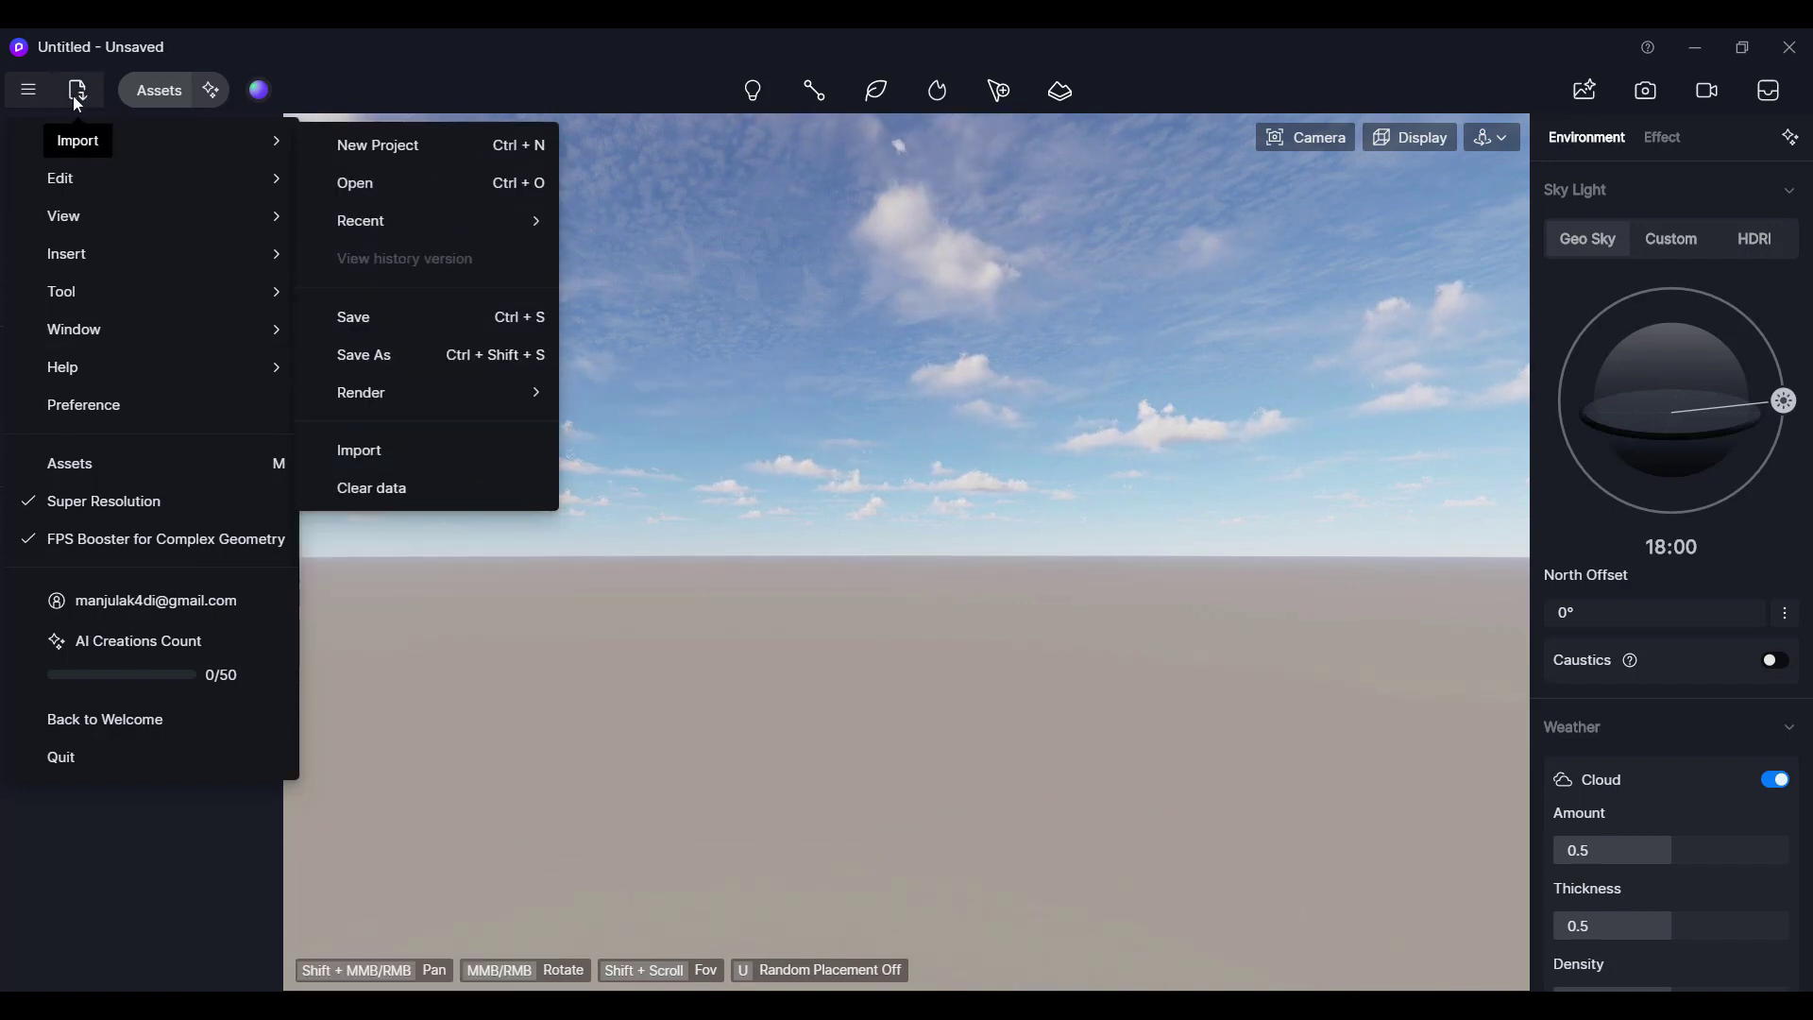
click(78, 92)
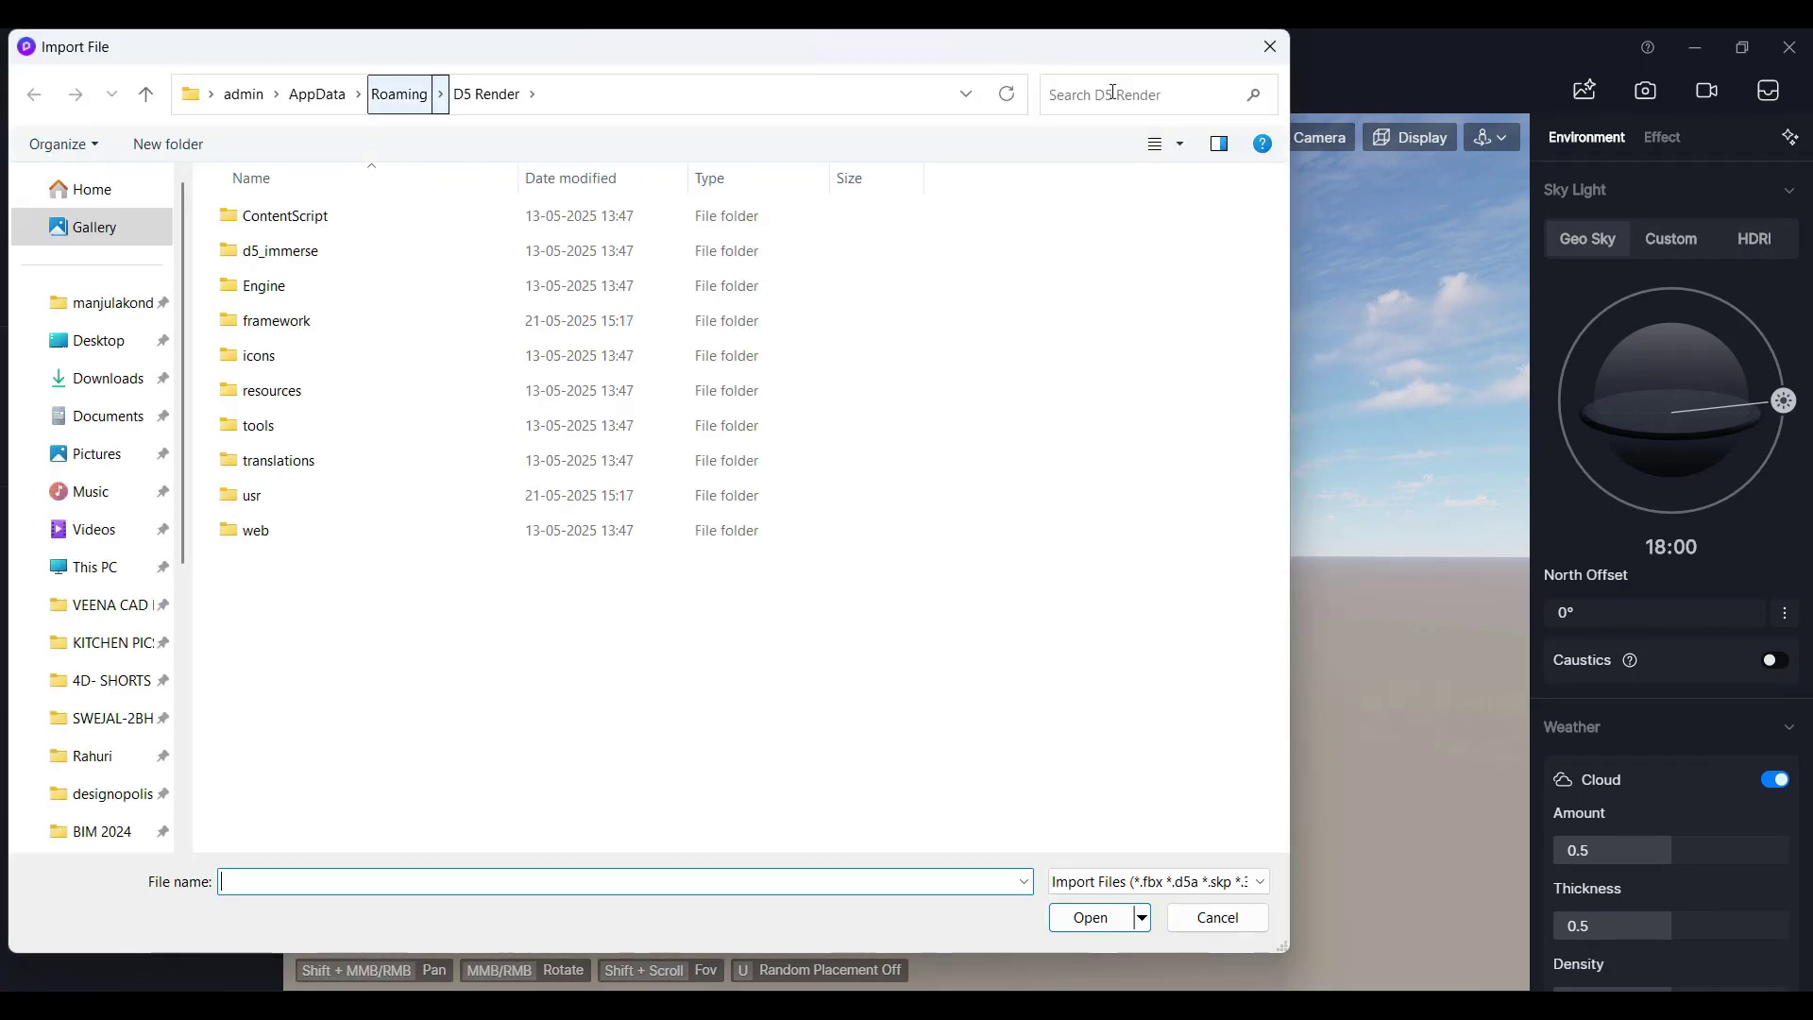
click(1270, 47)
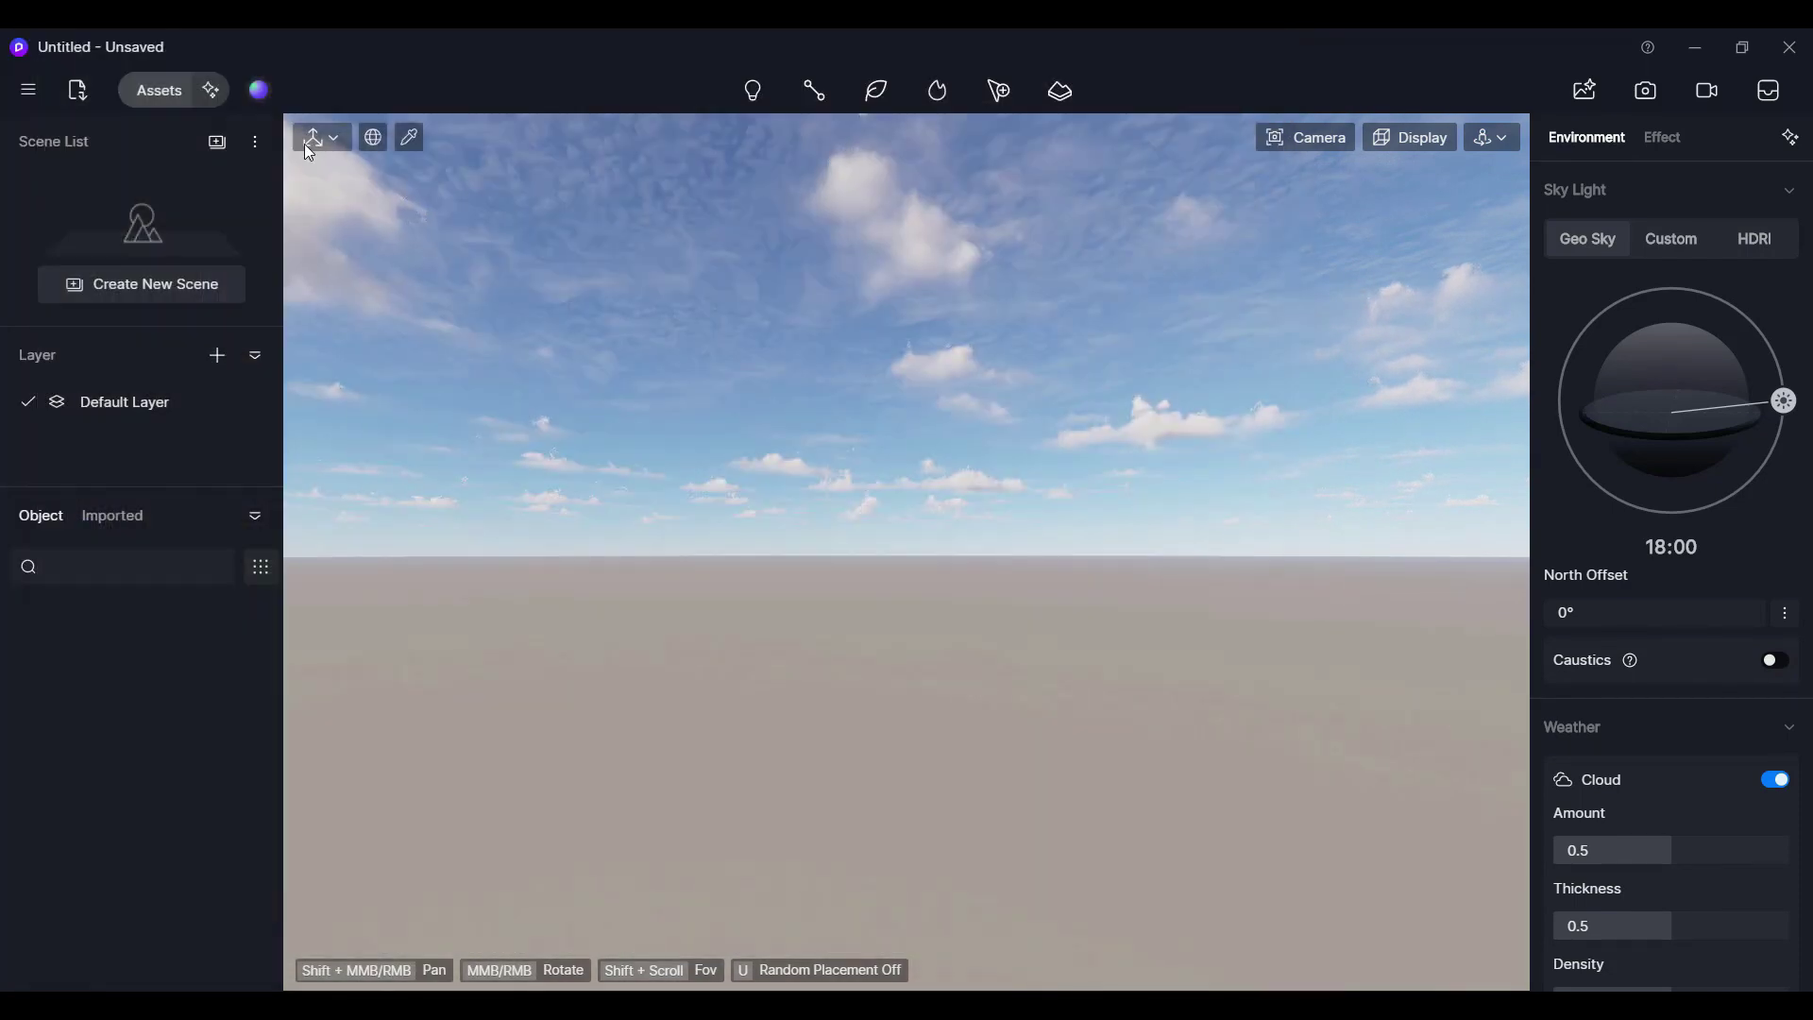
Review the project's Edit, View, Insert, Tool, Window and Help commands in the main menu
click(29, 90)
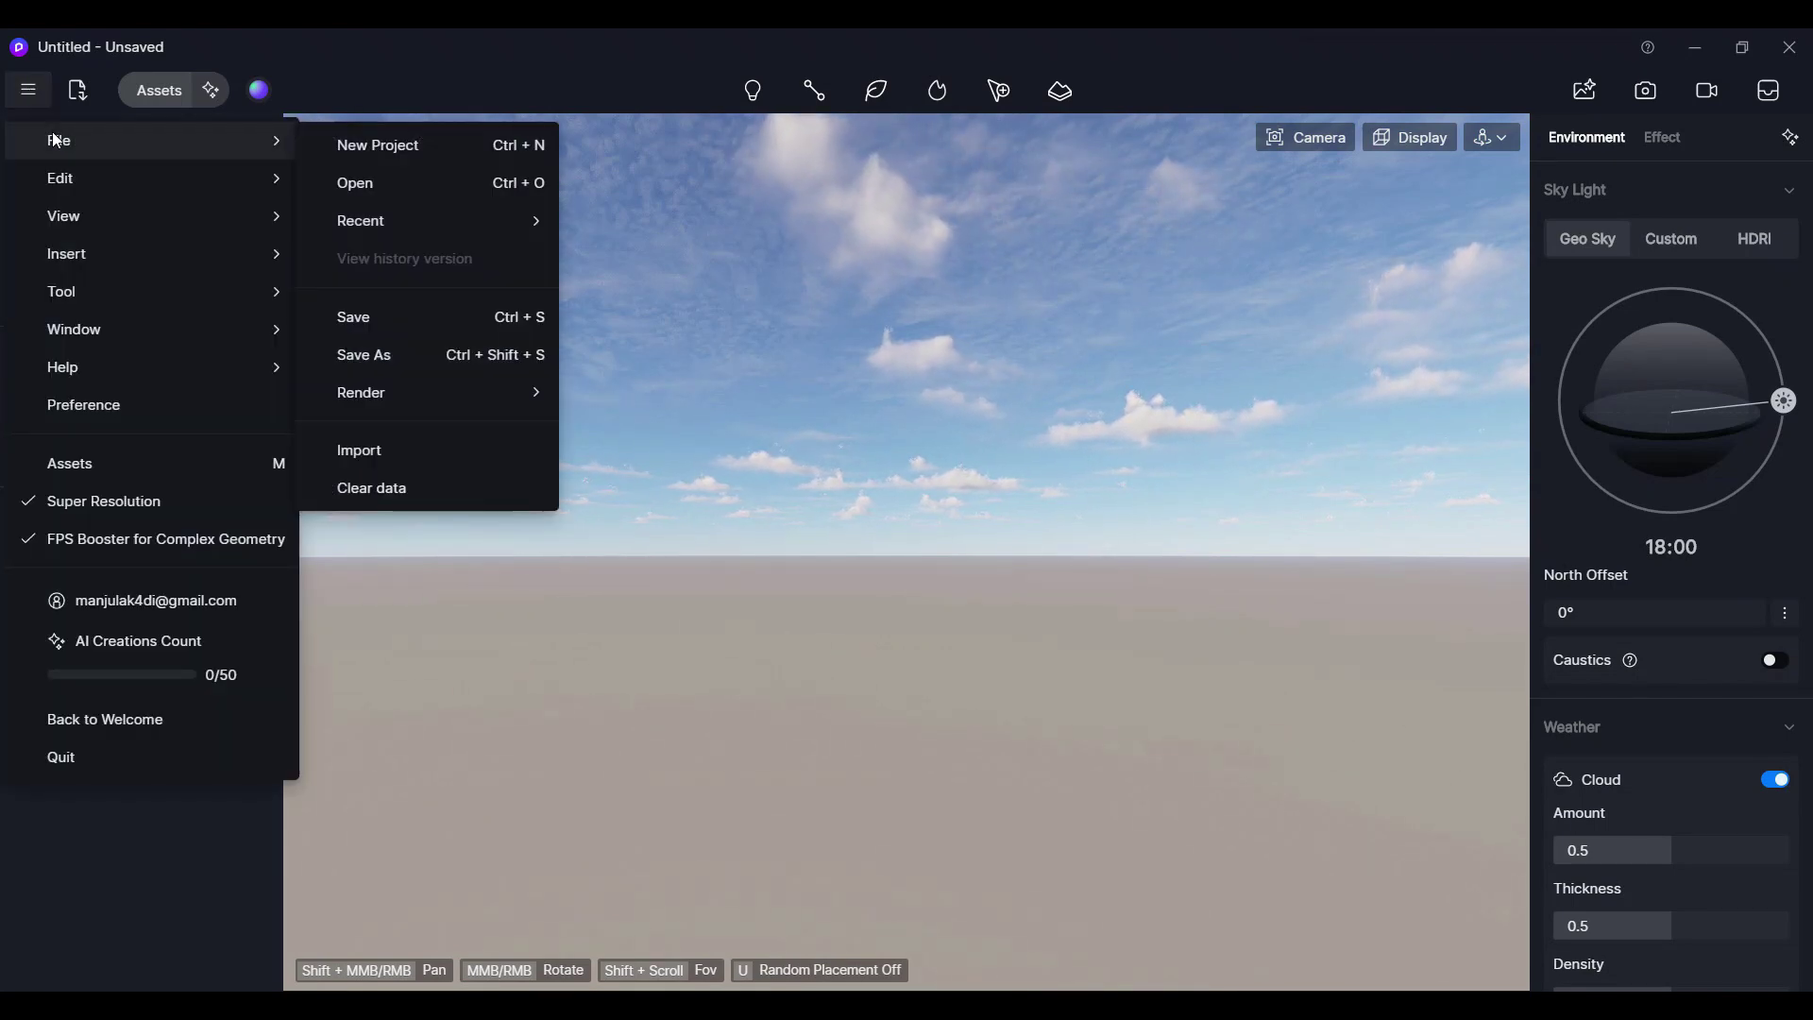
mouse_move(82, 180)
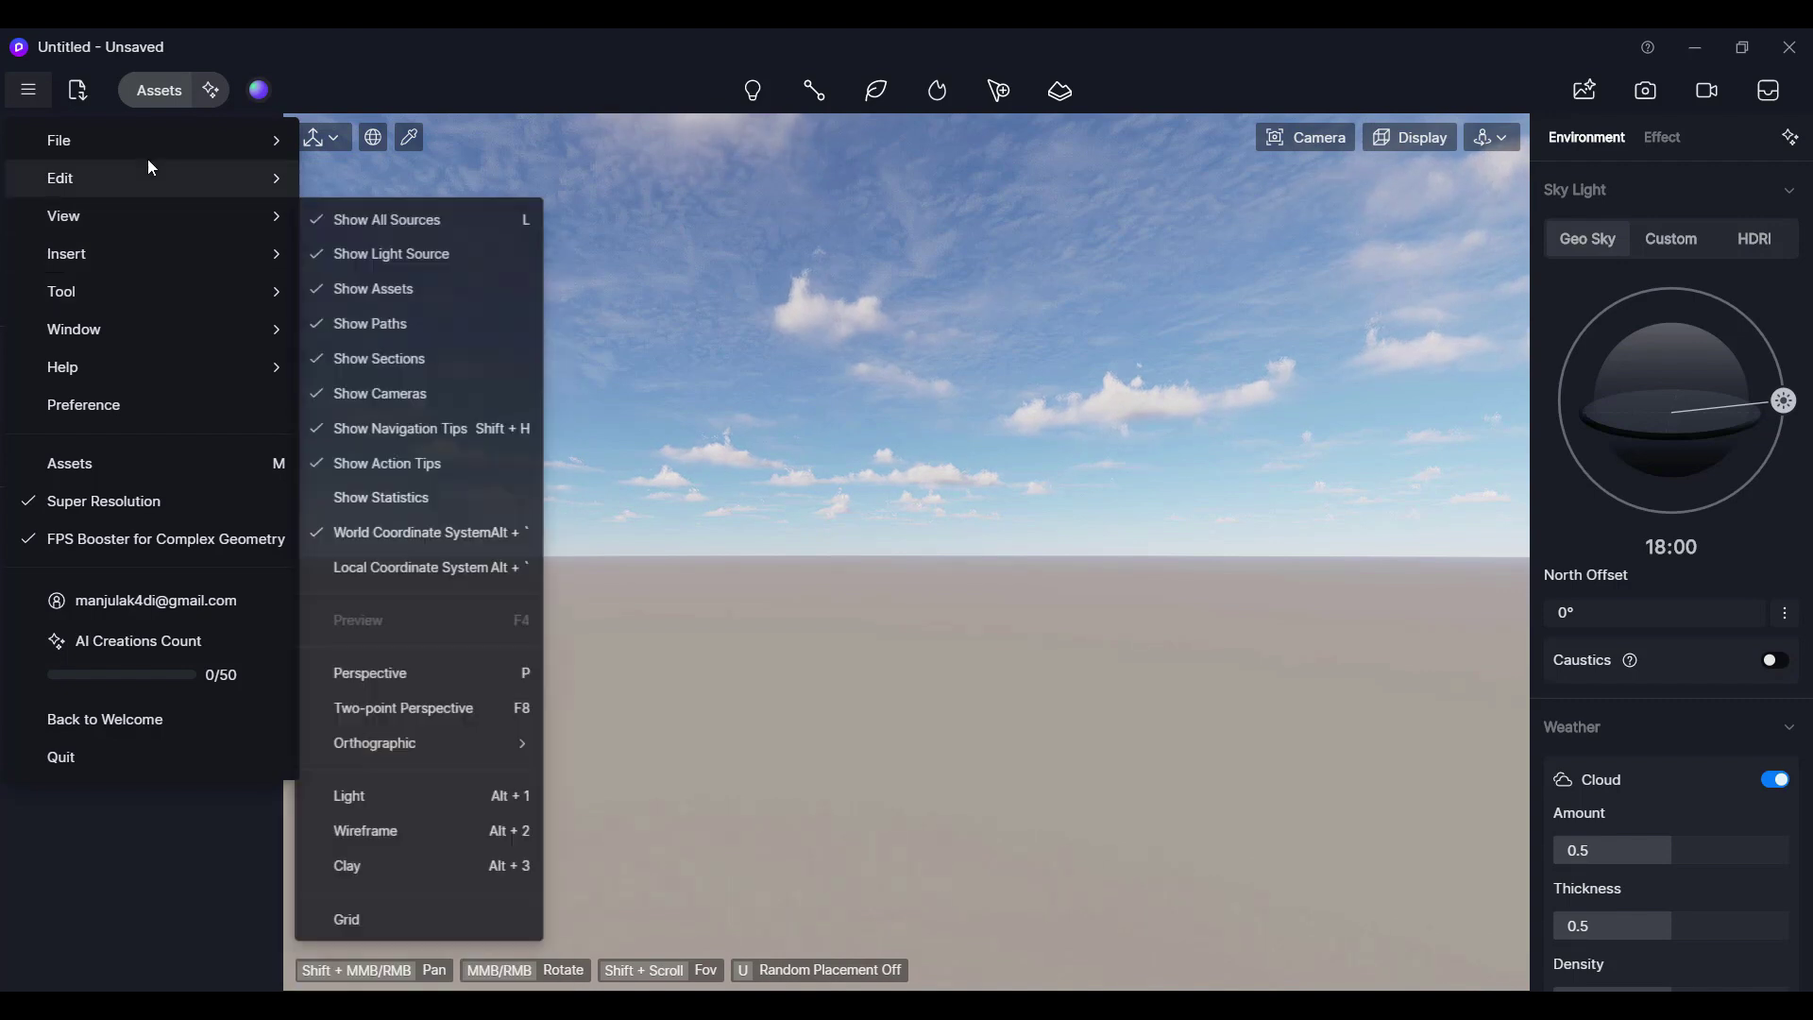
mouse_move(151, 170)
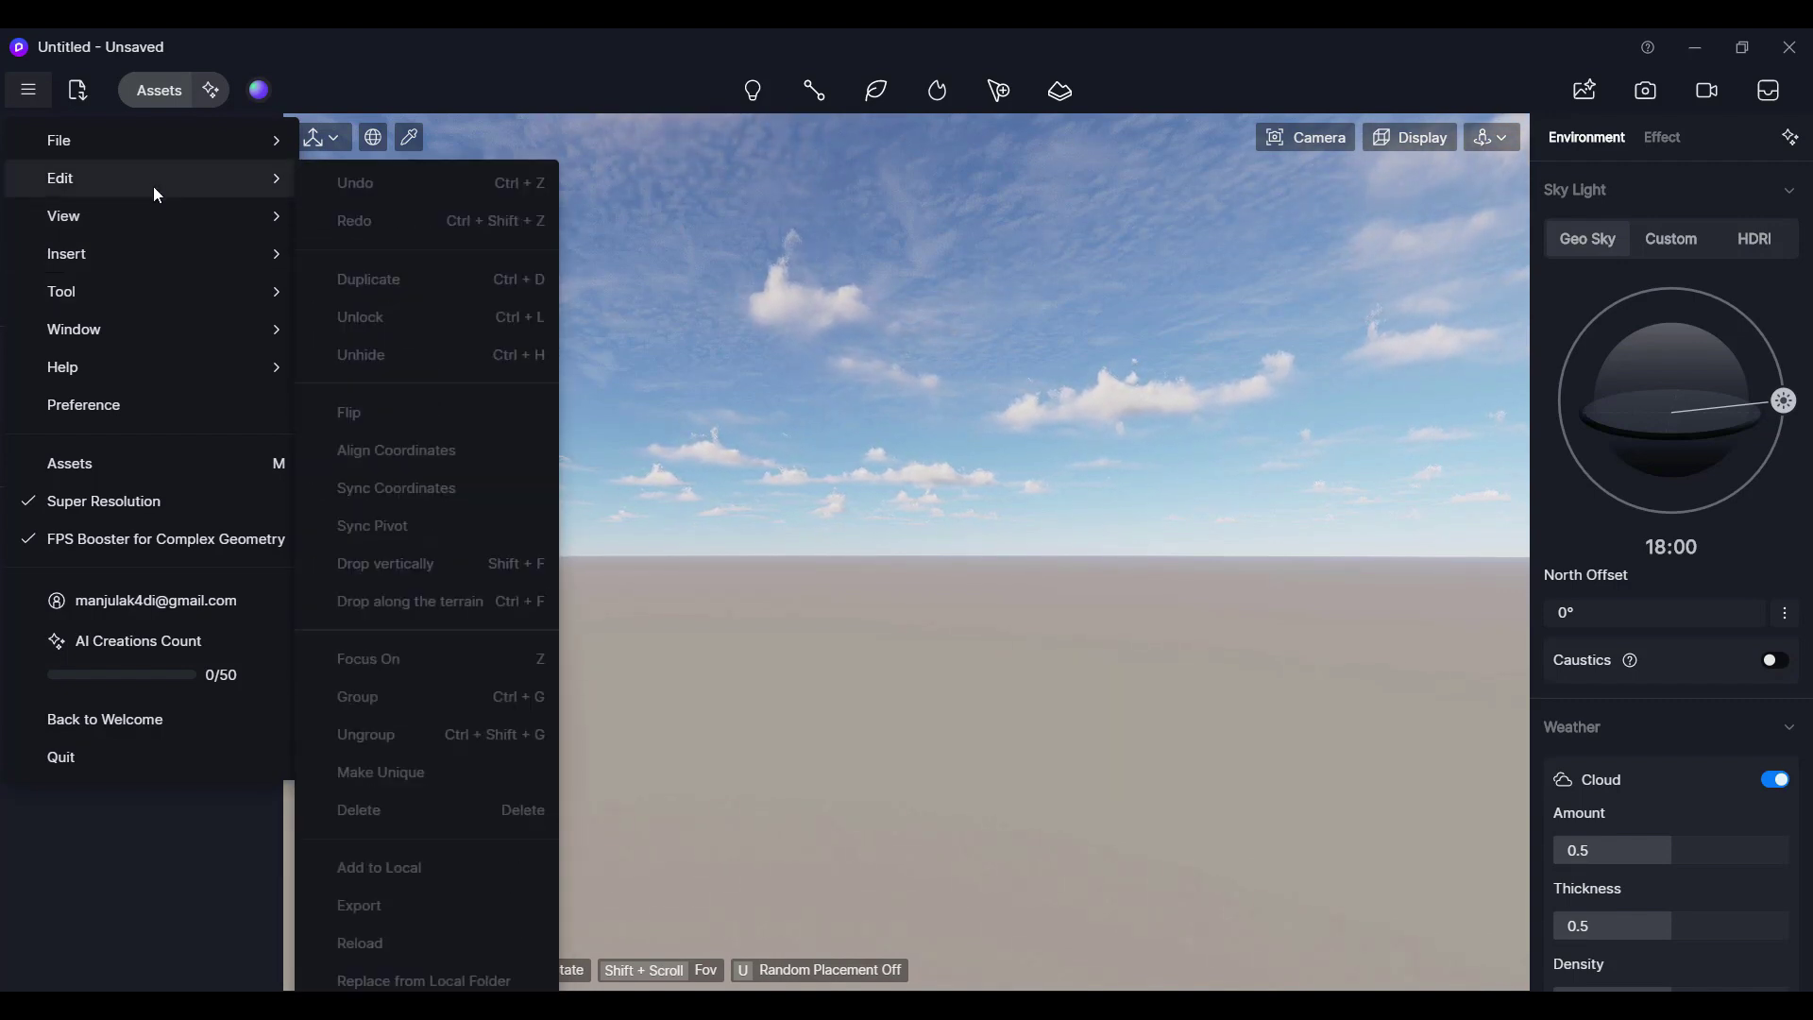
mouse_move(176, 200)
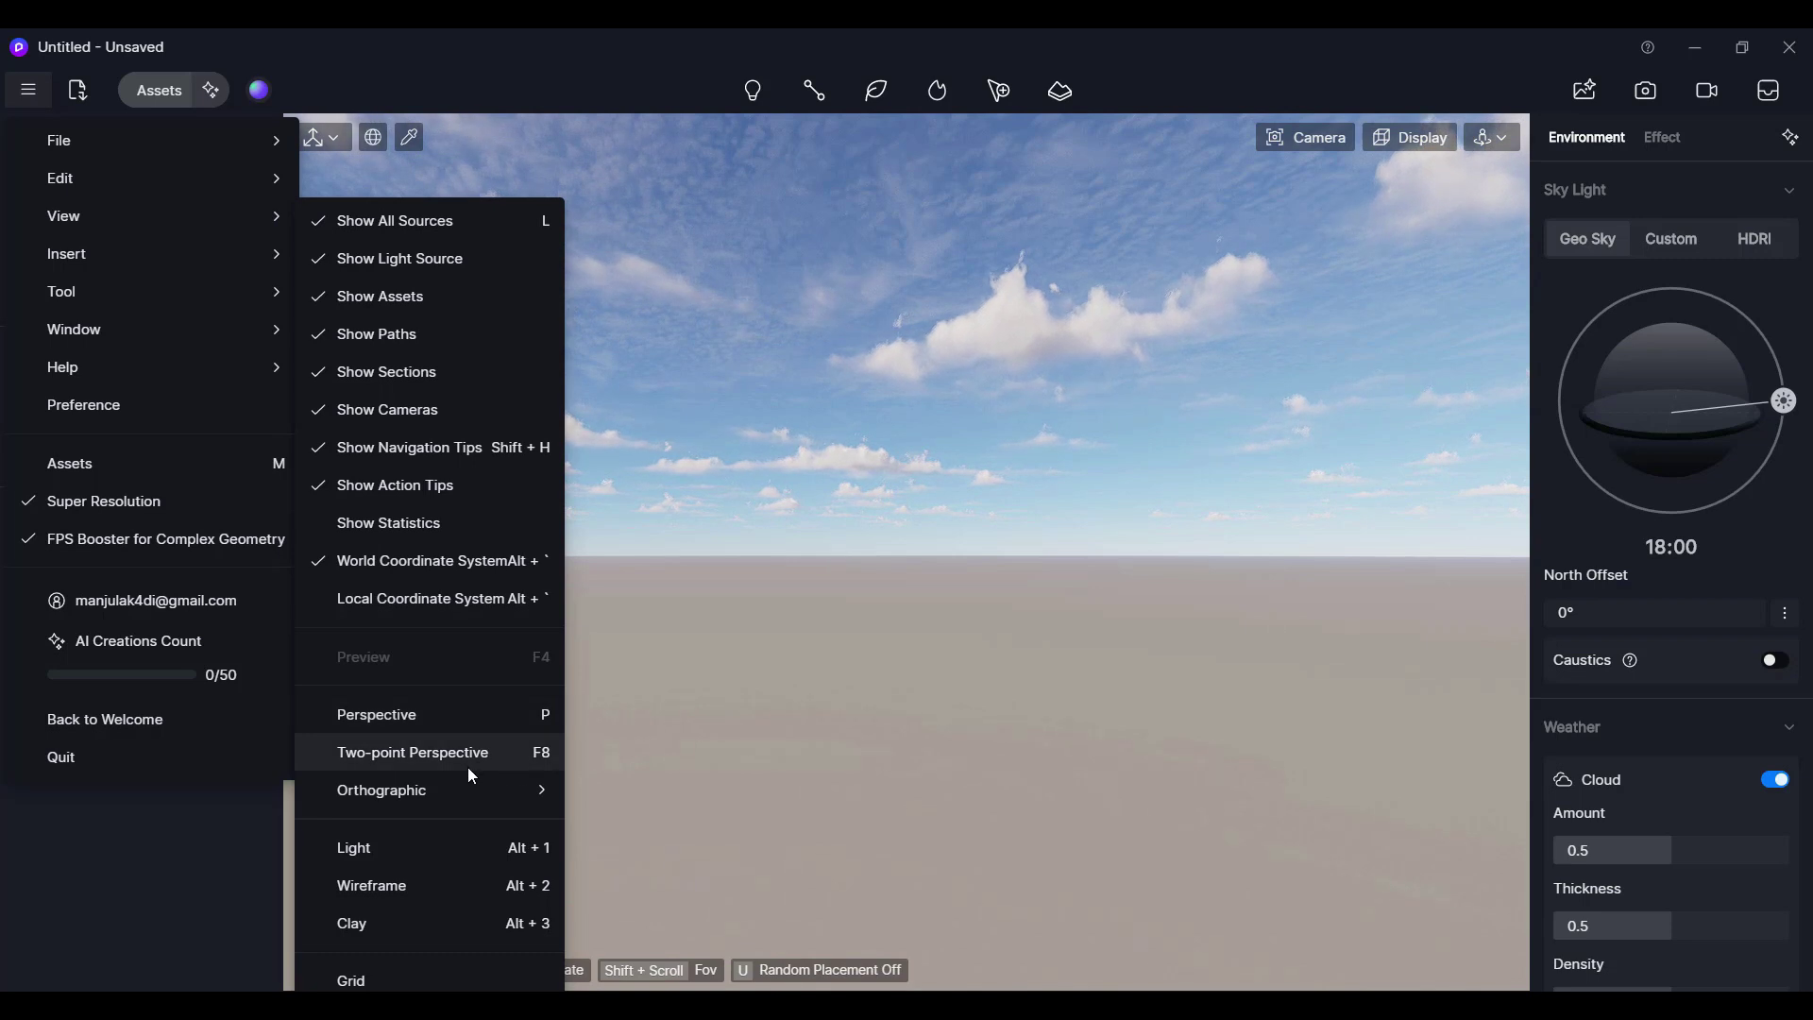
mouse_move(473, 785)
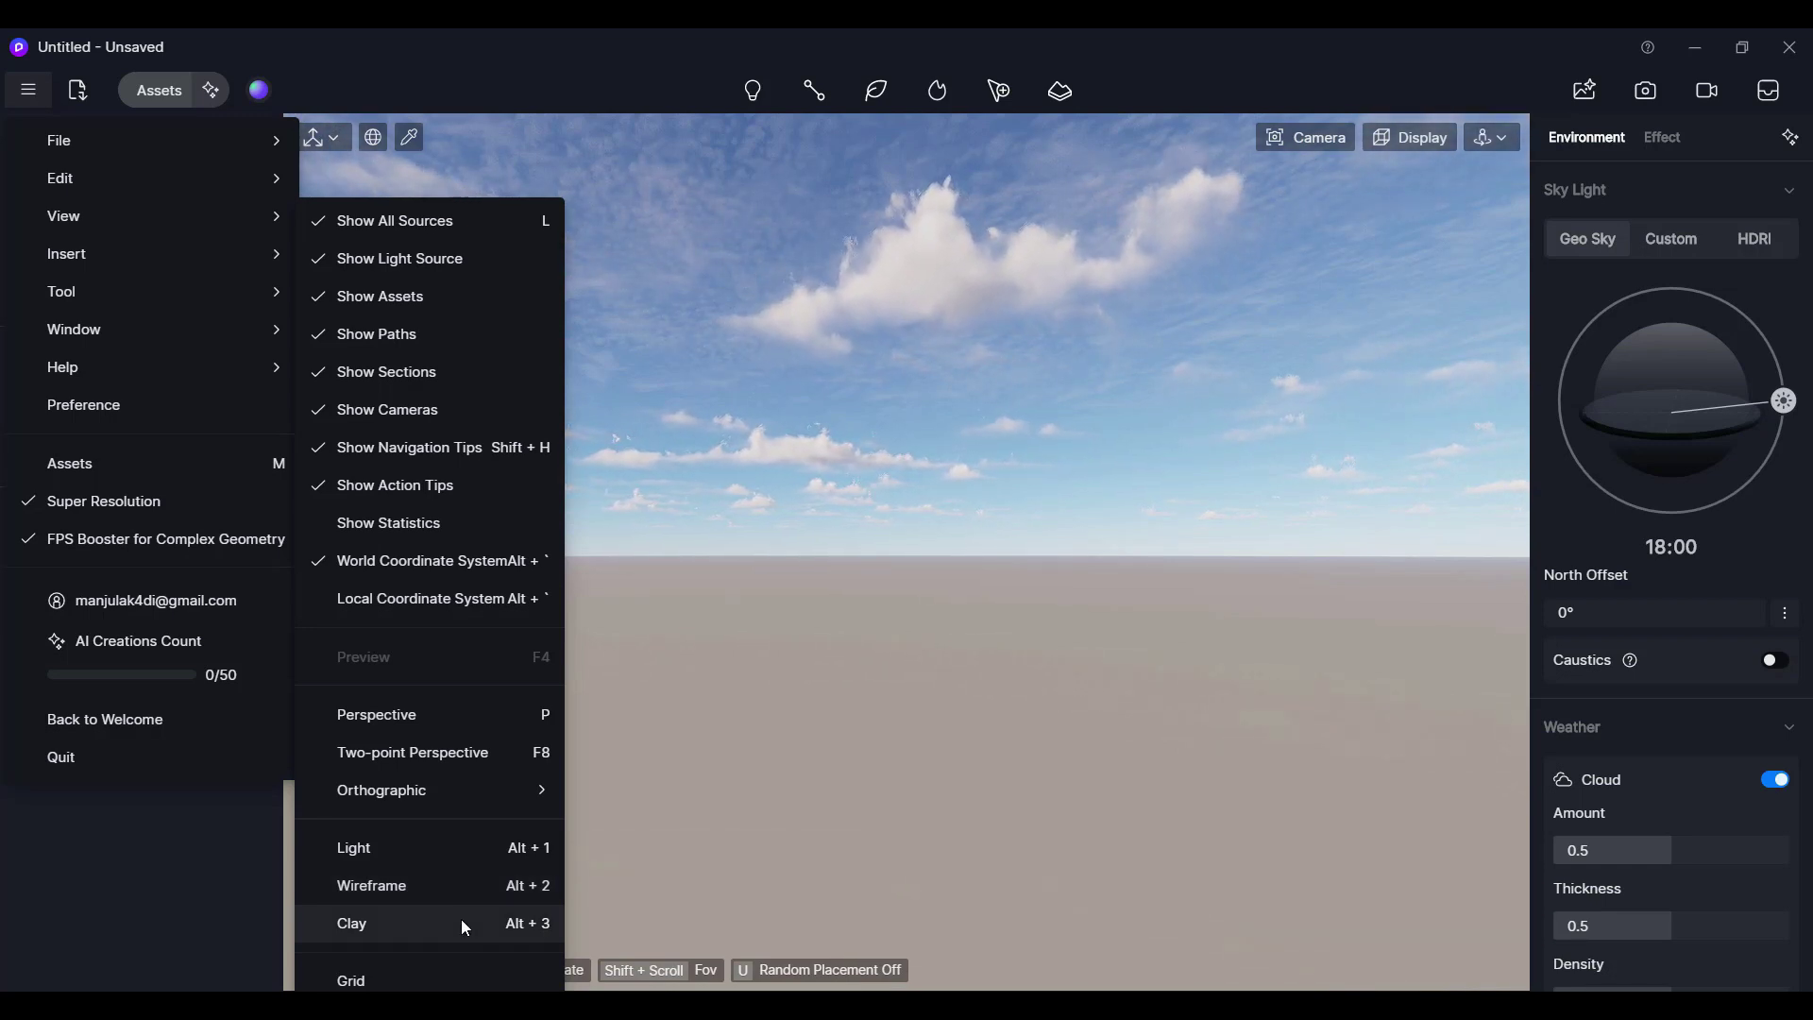
mouse_move(172, 271)
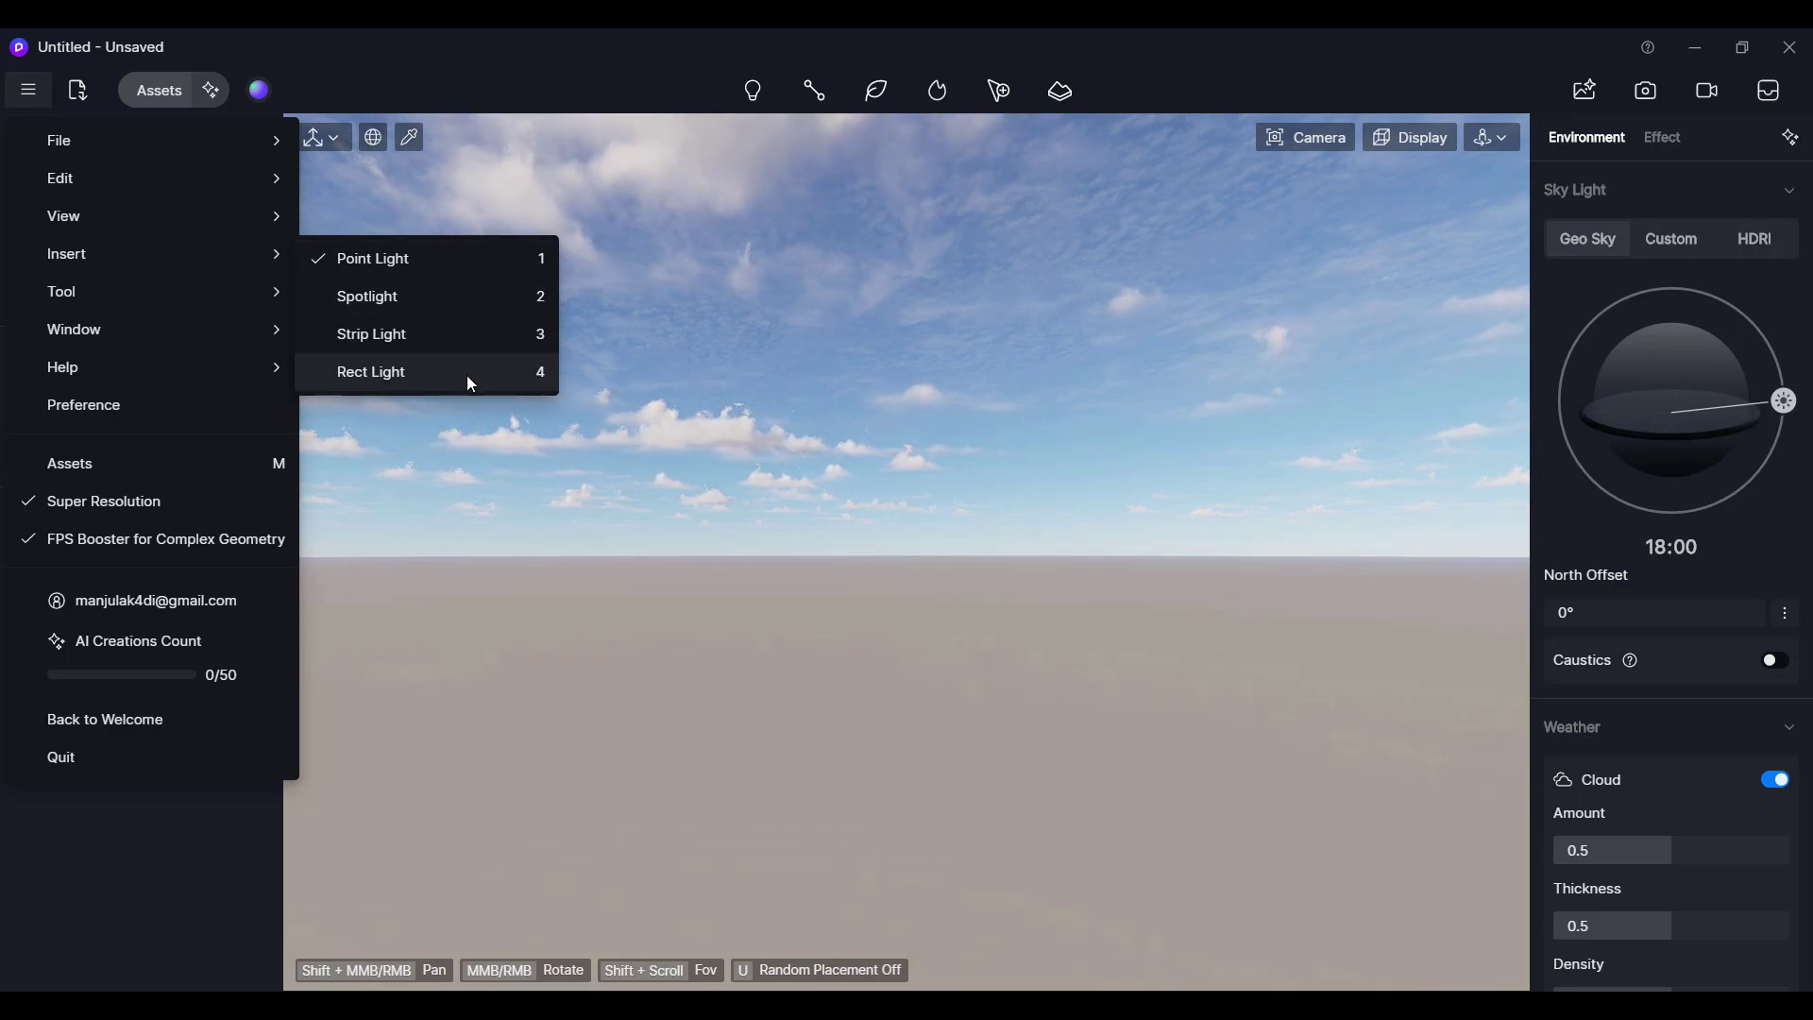
mouse_move(151, 299)
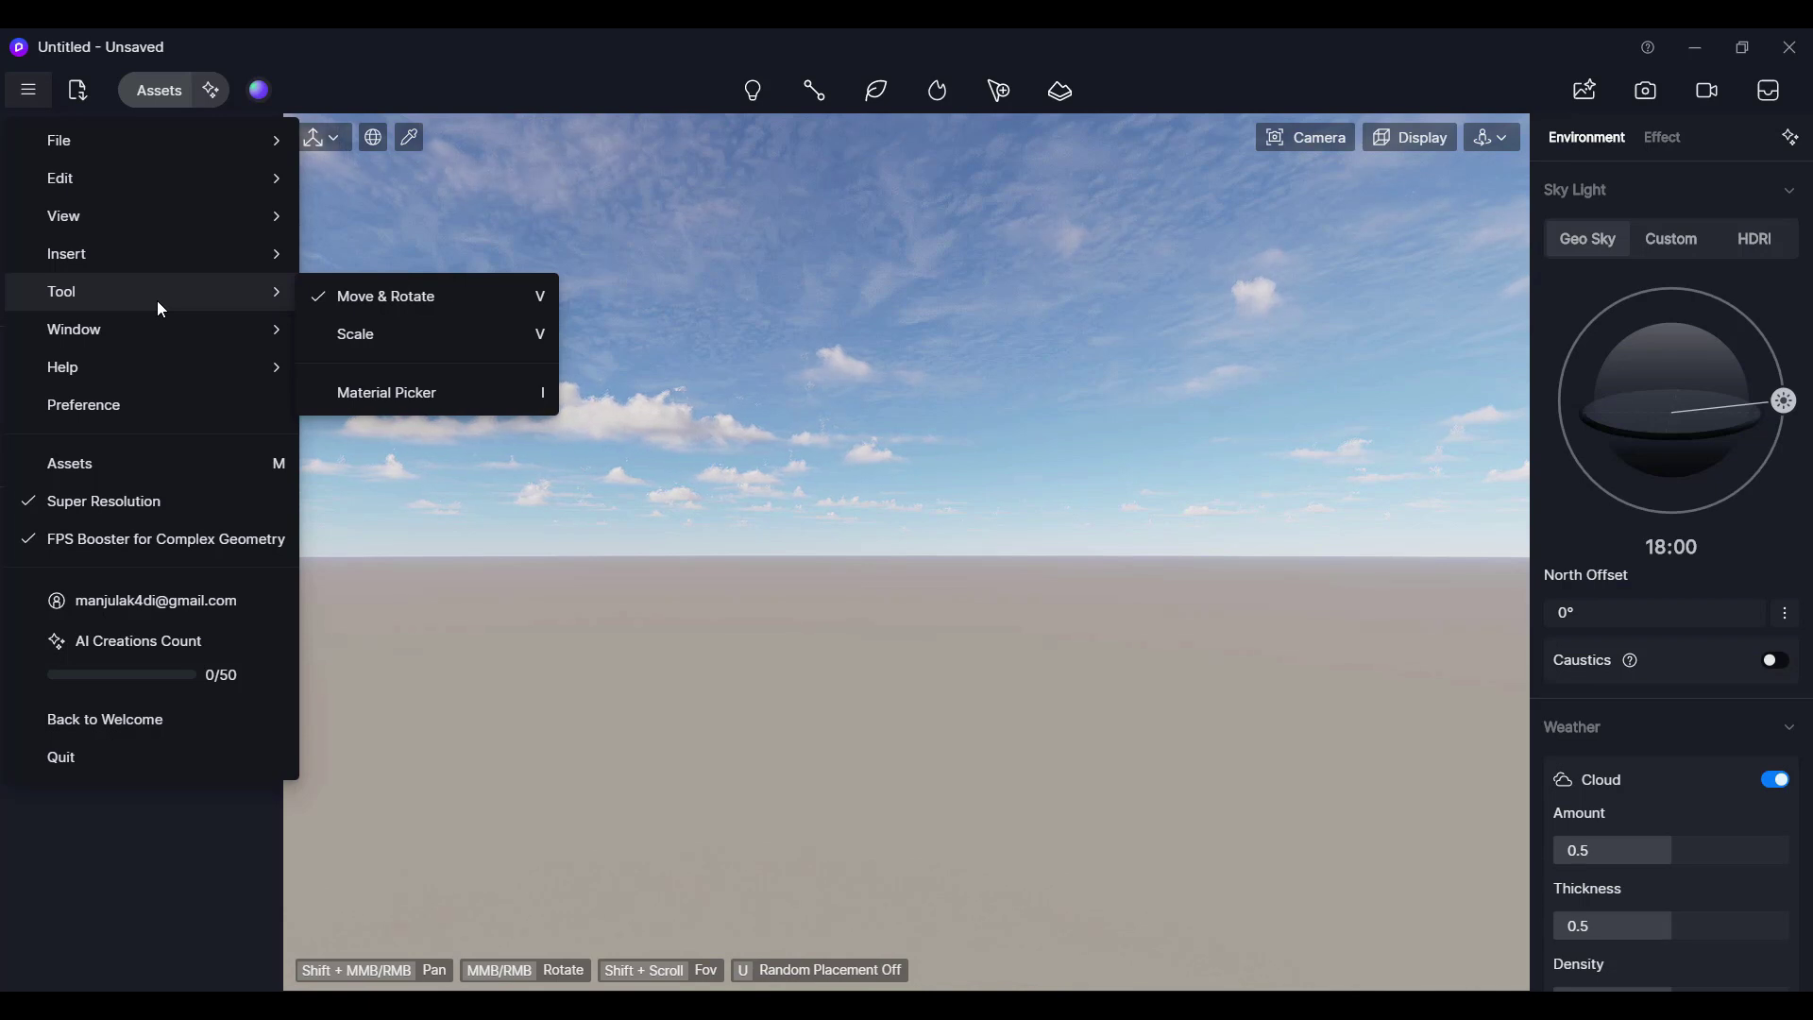
mouse_move(163, 347)
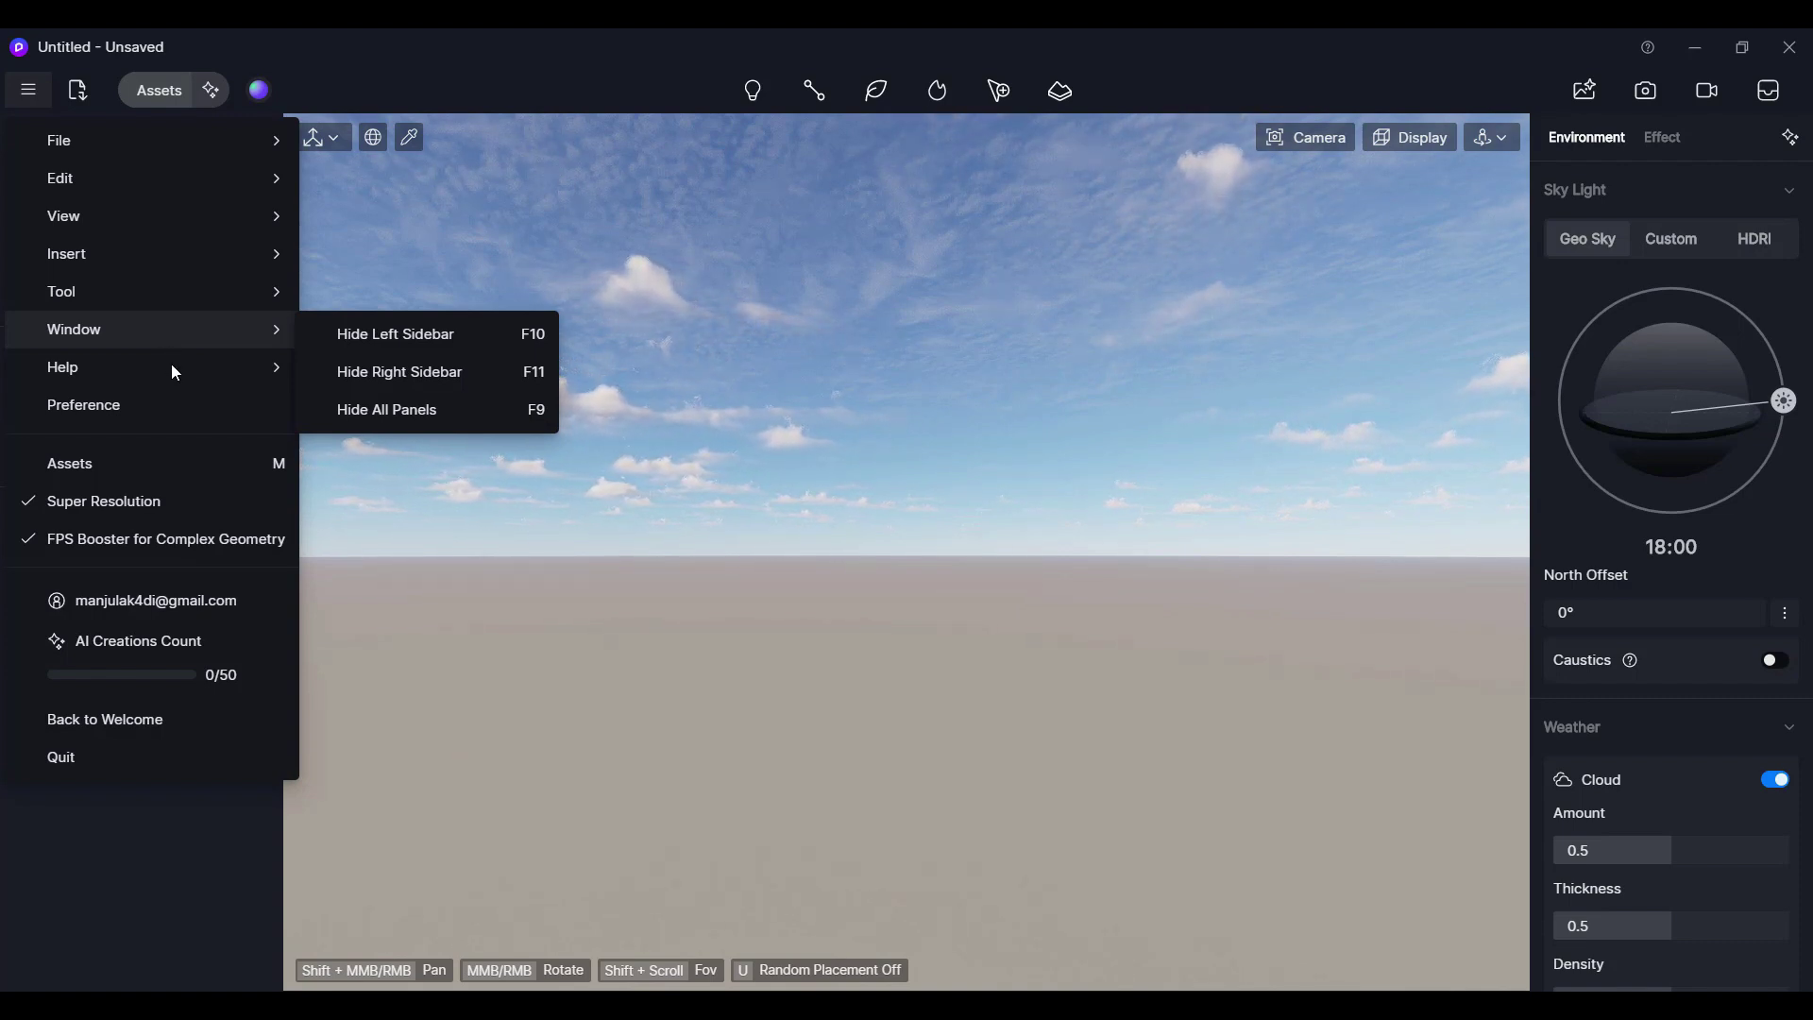
mouse_move(175, 374)
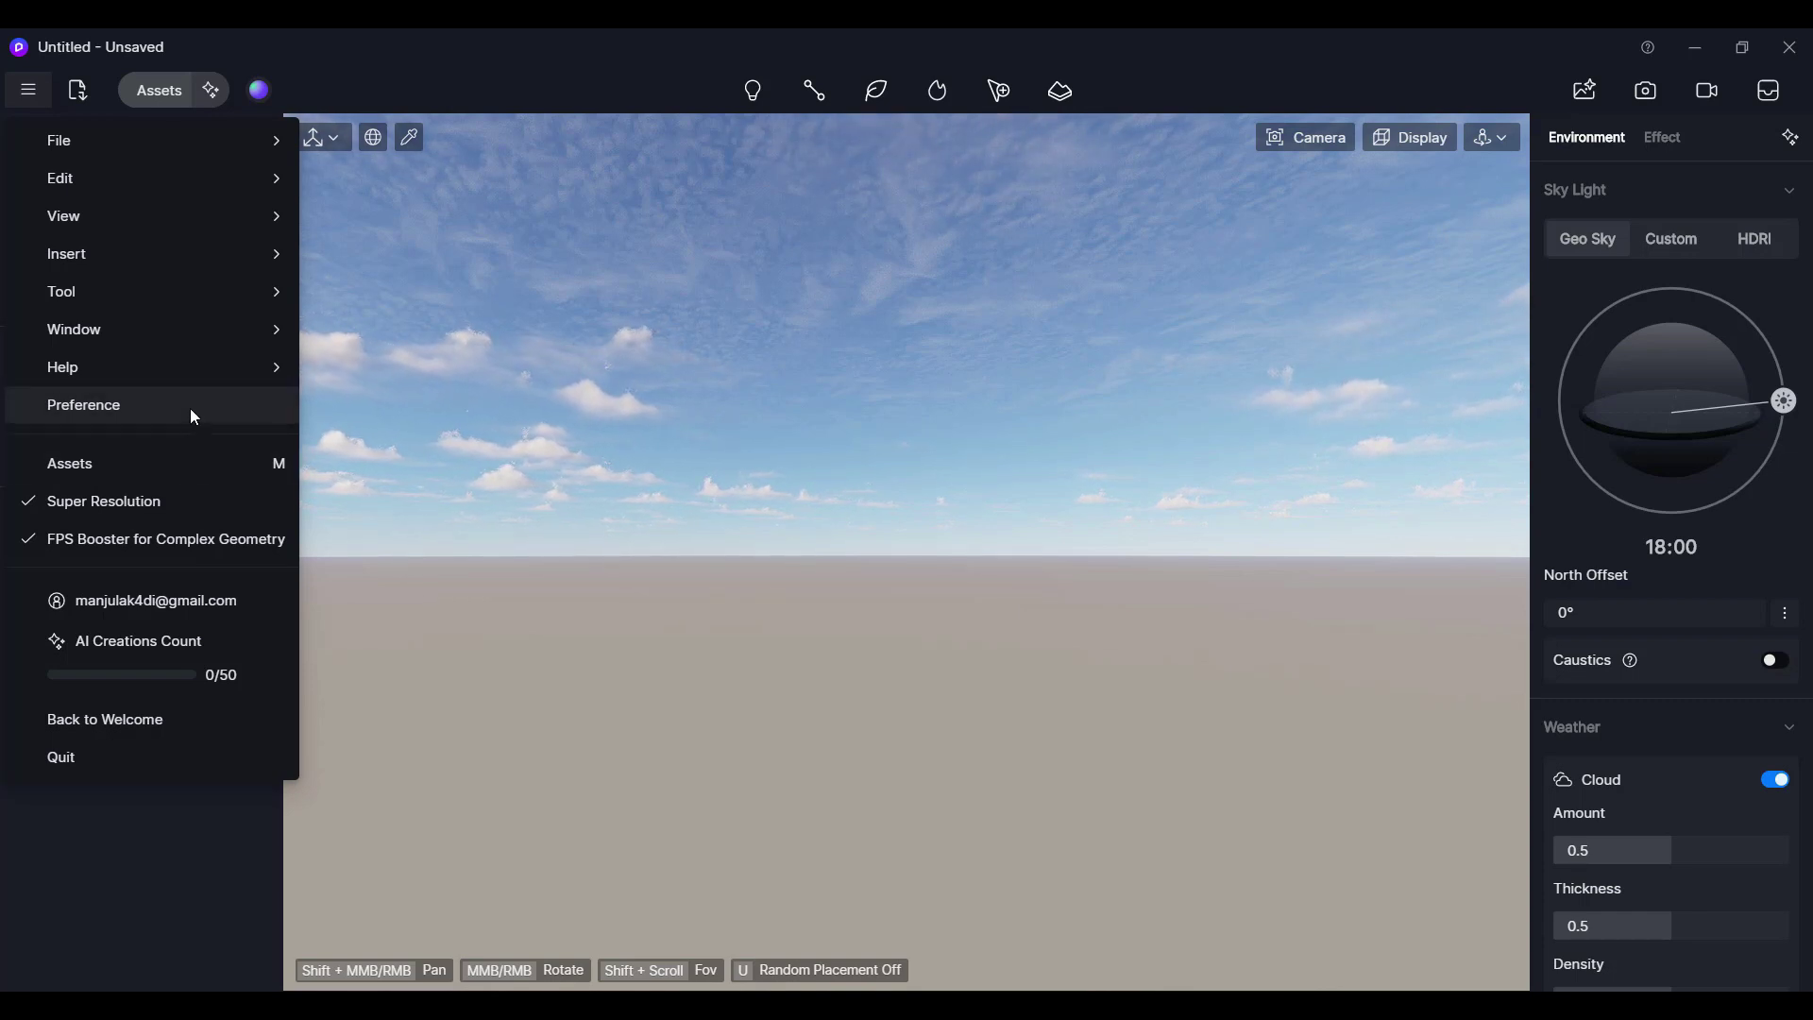
View the general preferences and close them, and look over the remaining main menu entries down to the AI creations count
click(190, 407)
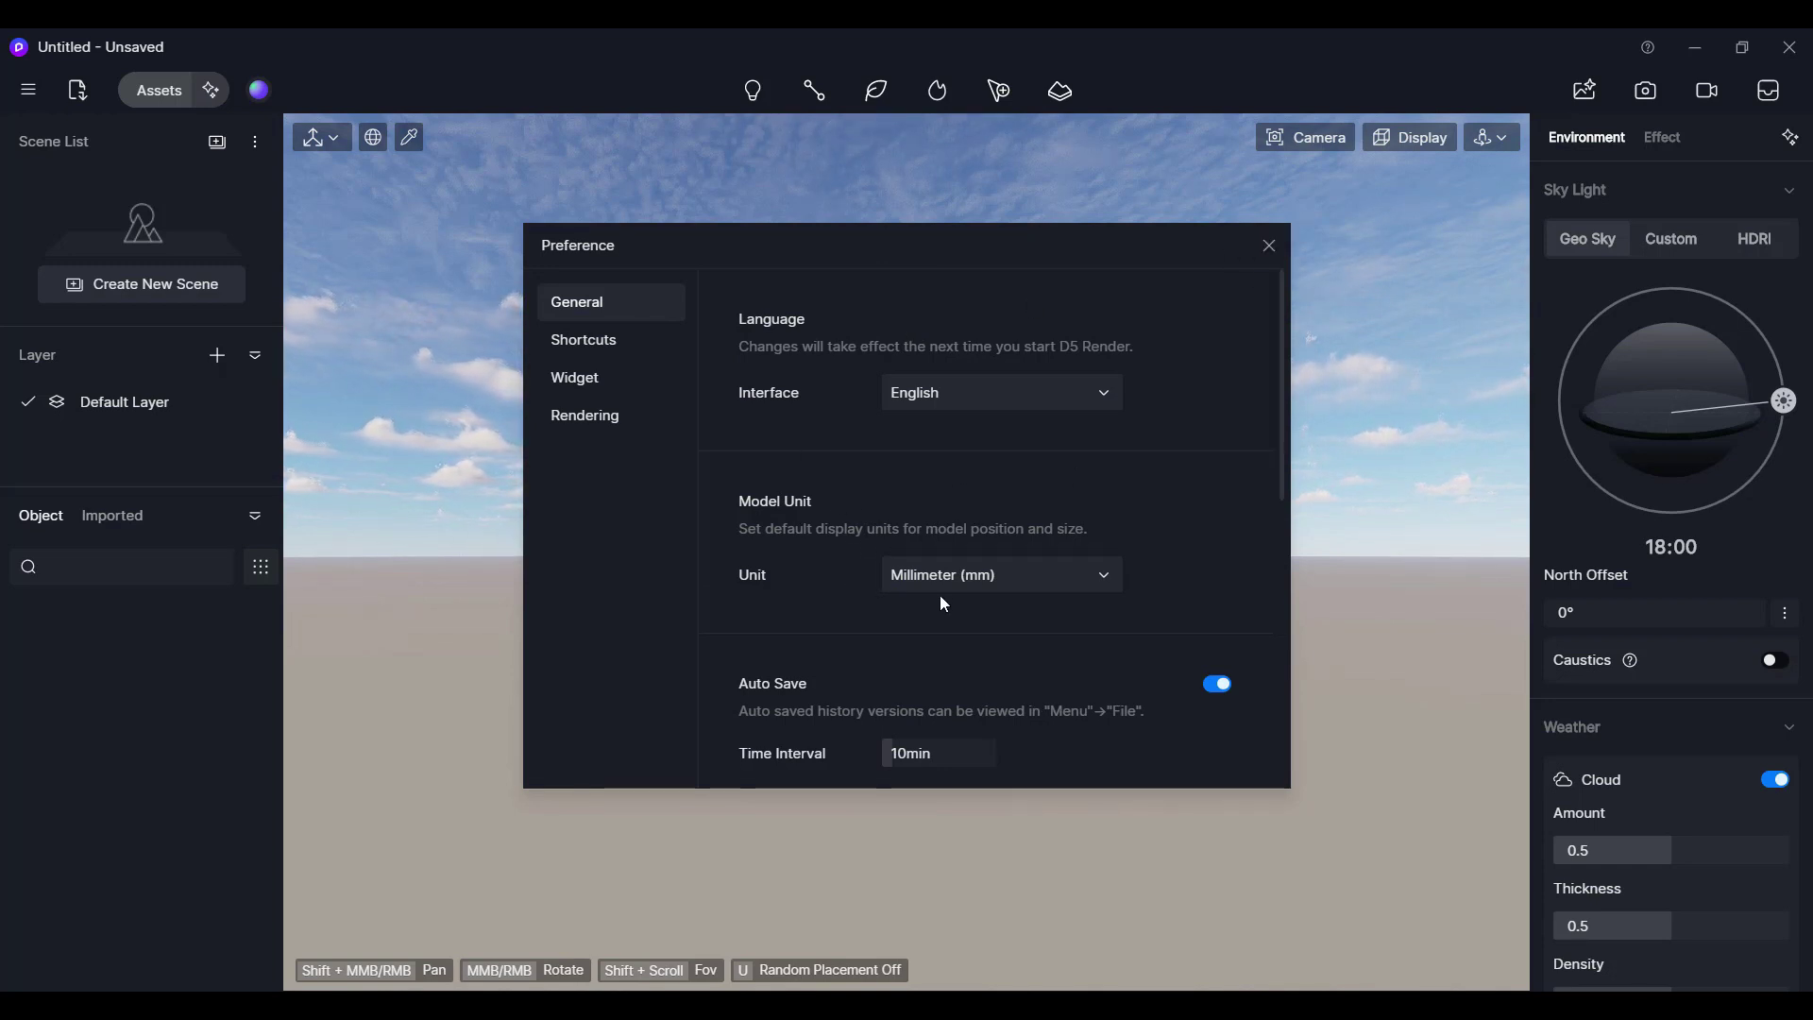
click(1268, 245)
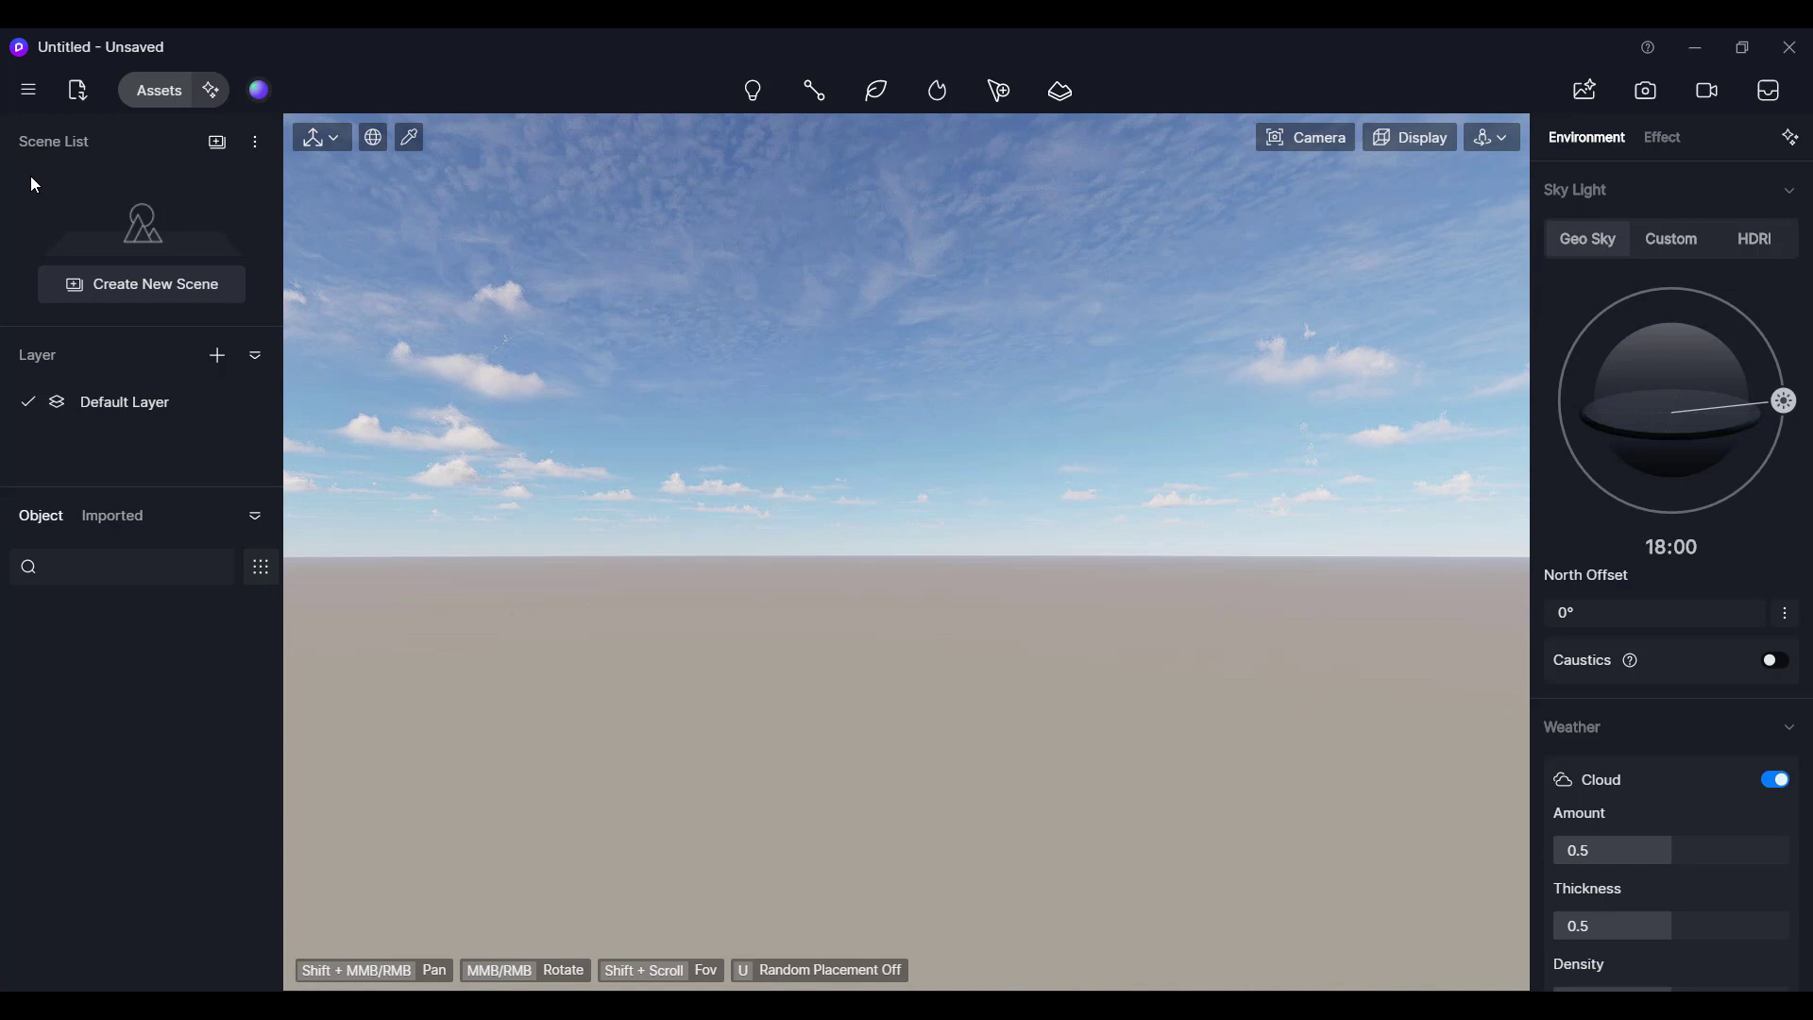
click(25, 91)
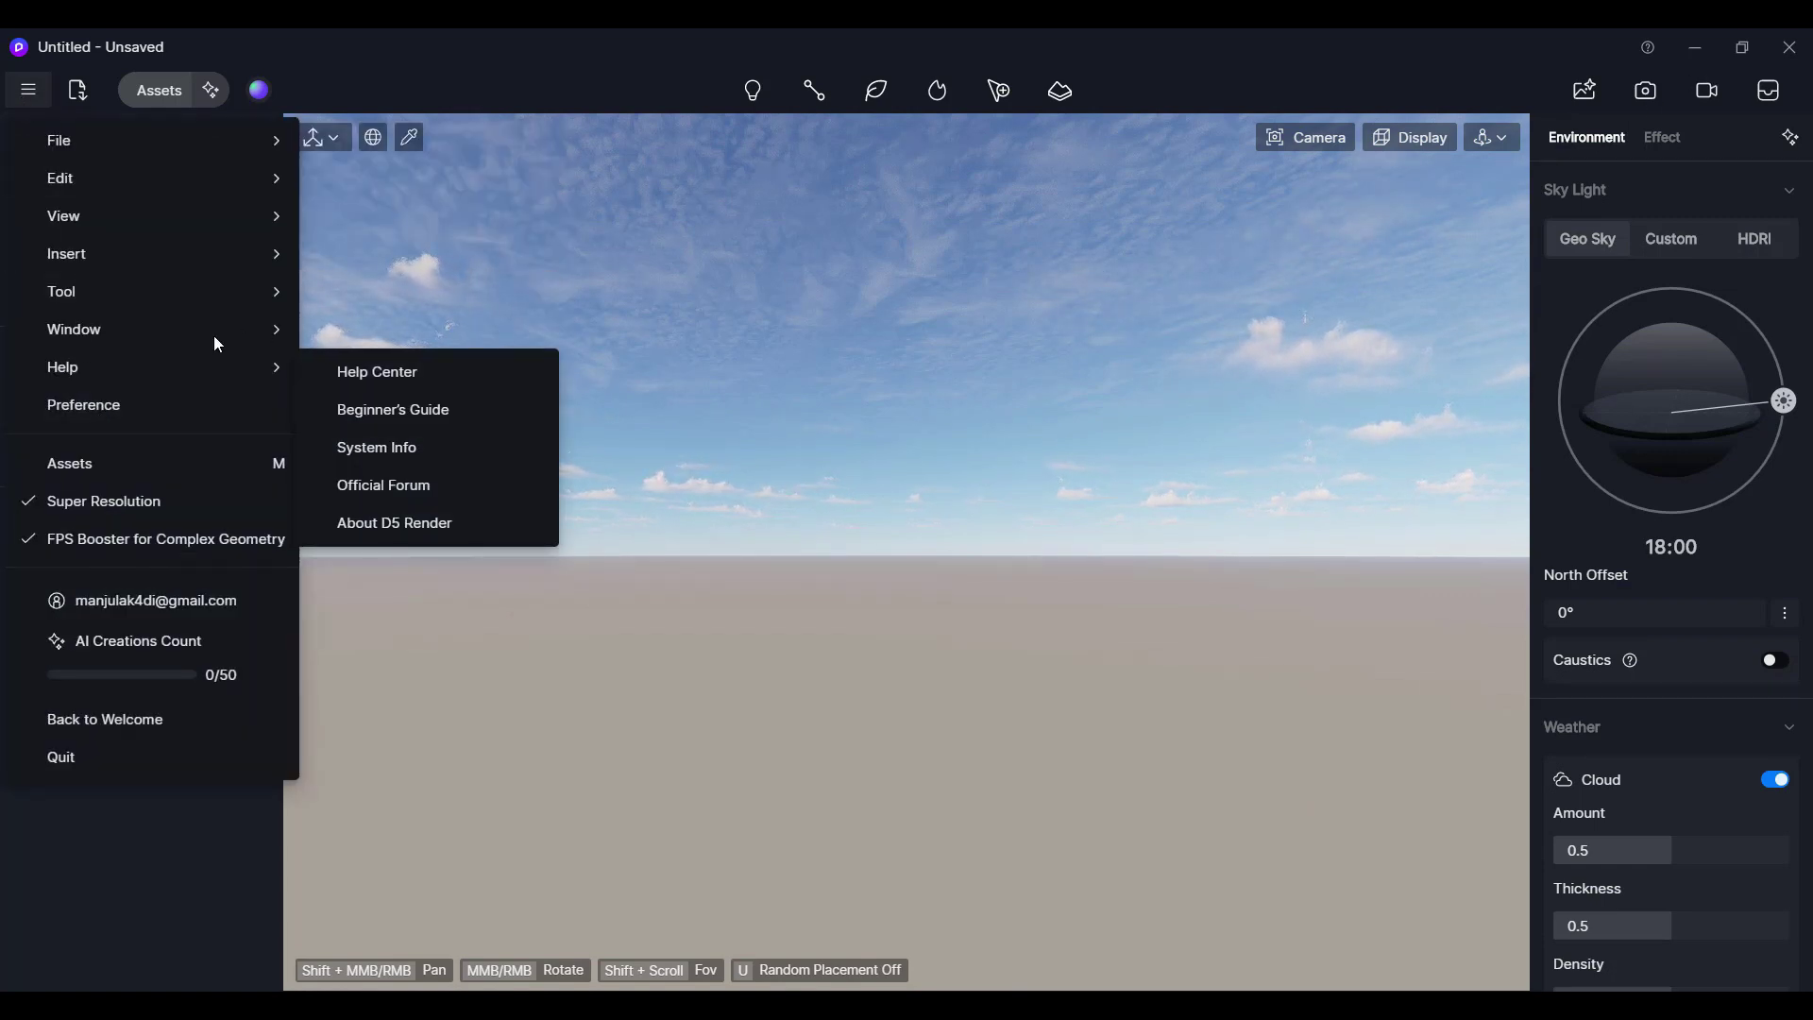
mouse_move(202, 338)
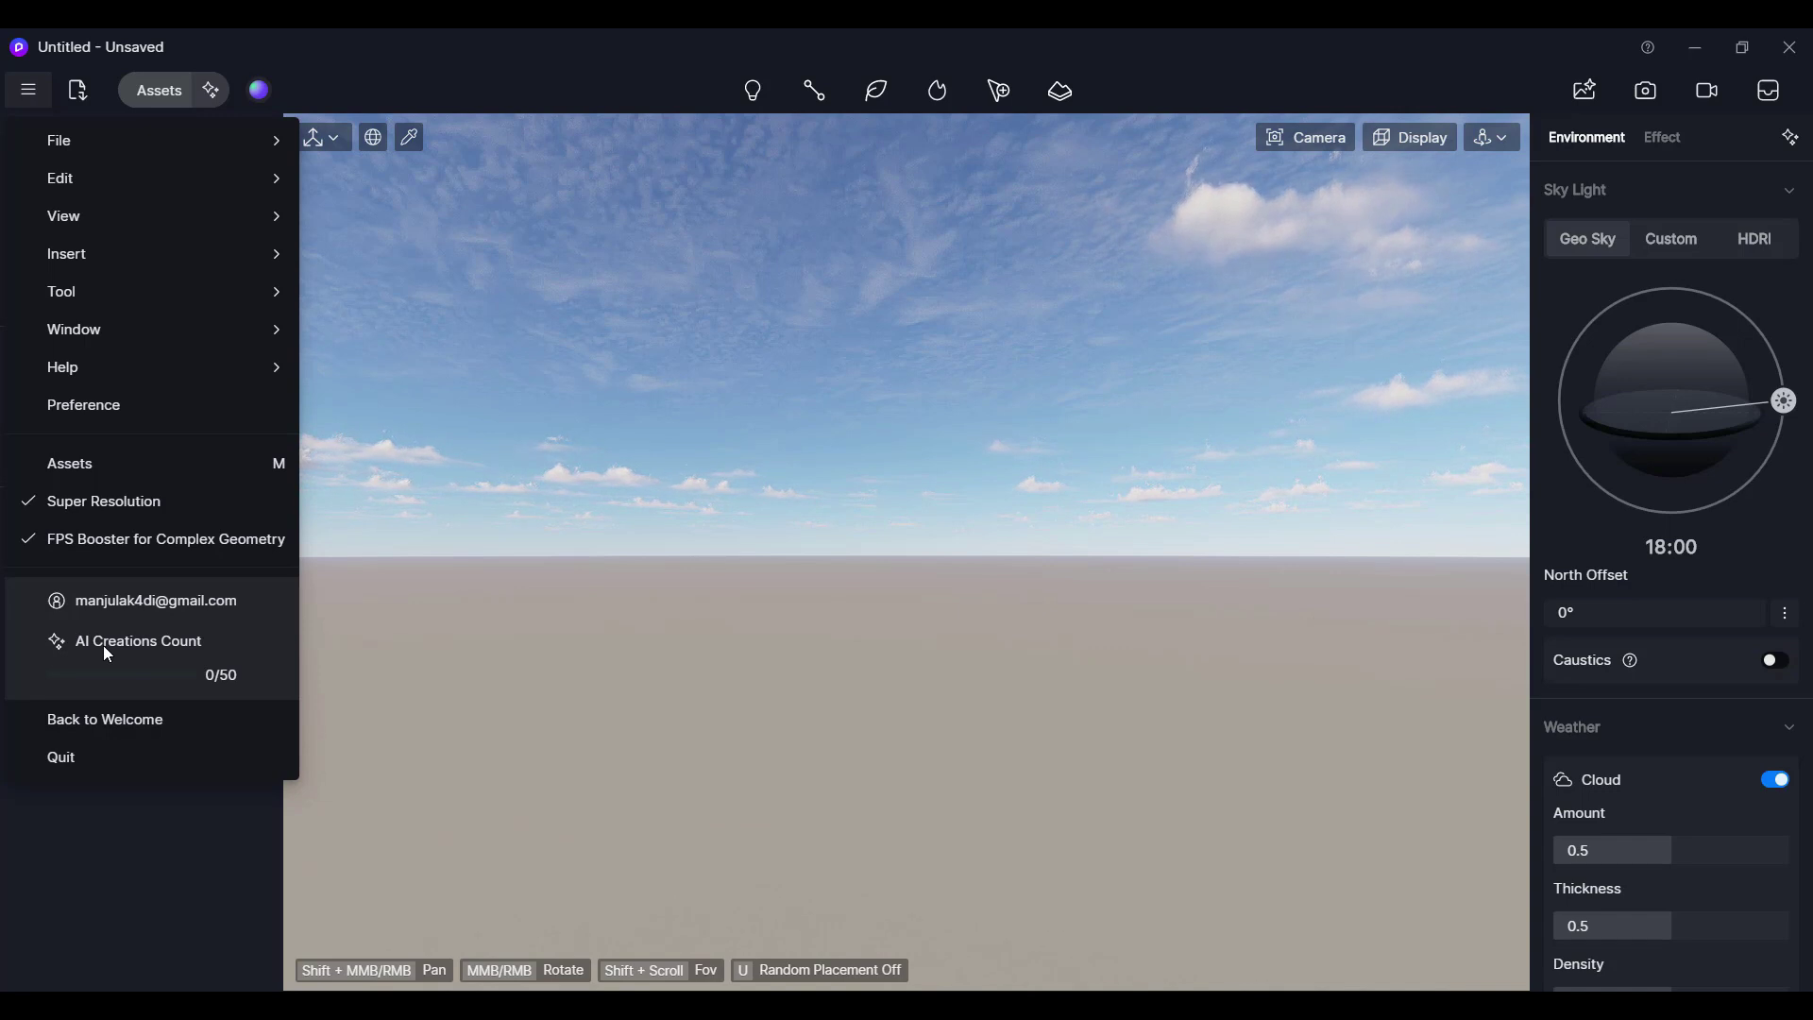
click(206, 878)
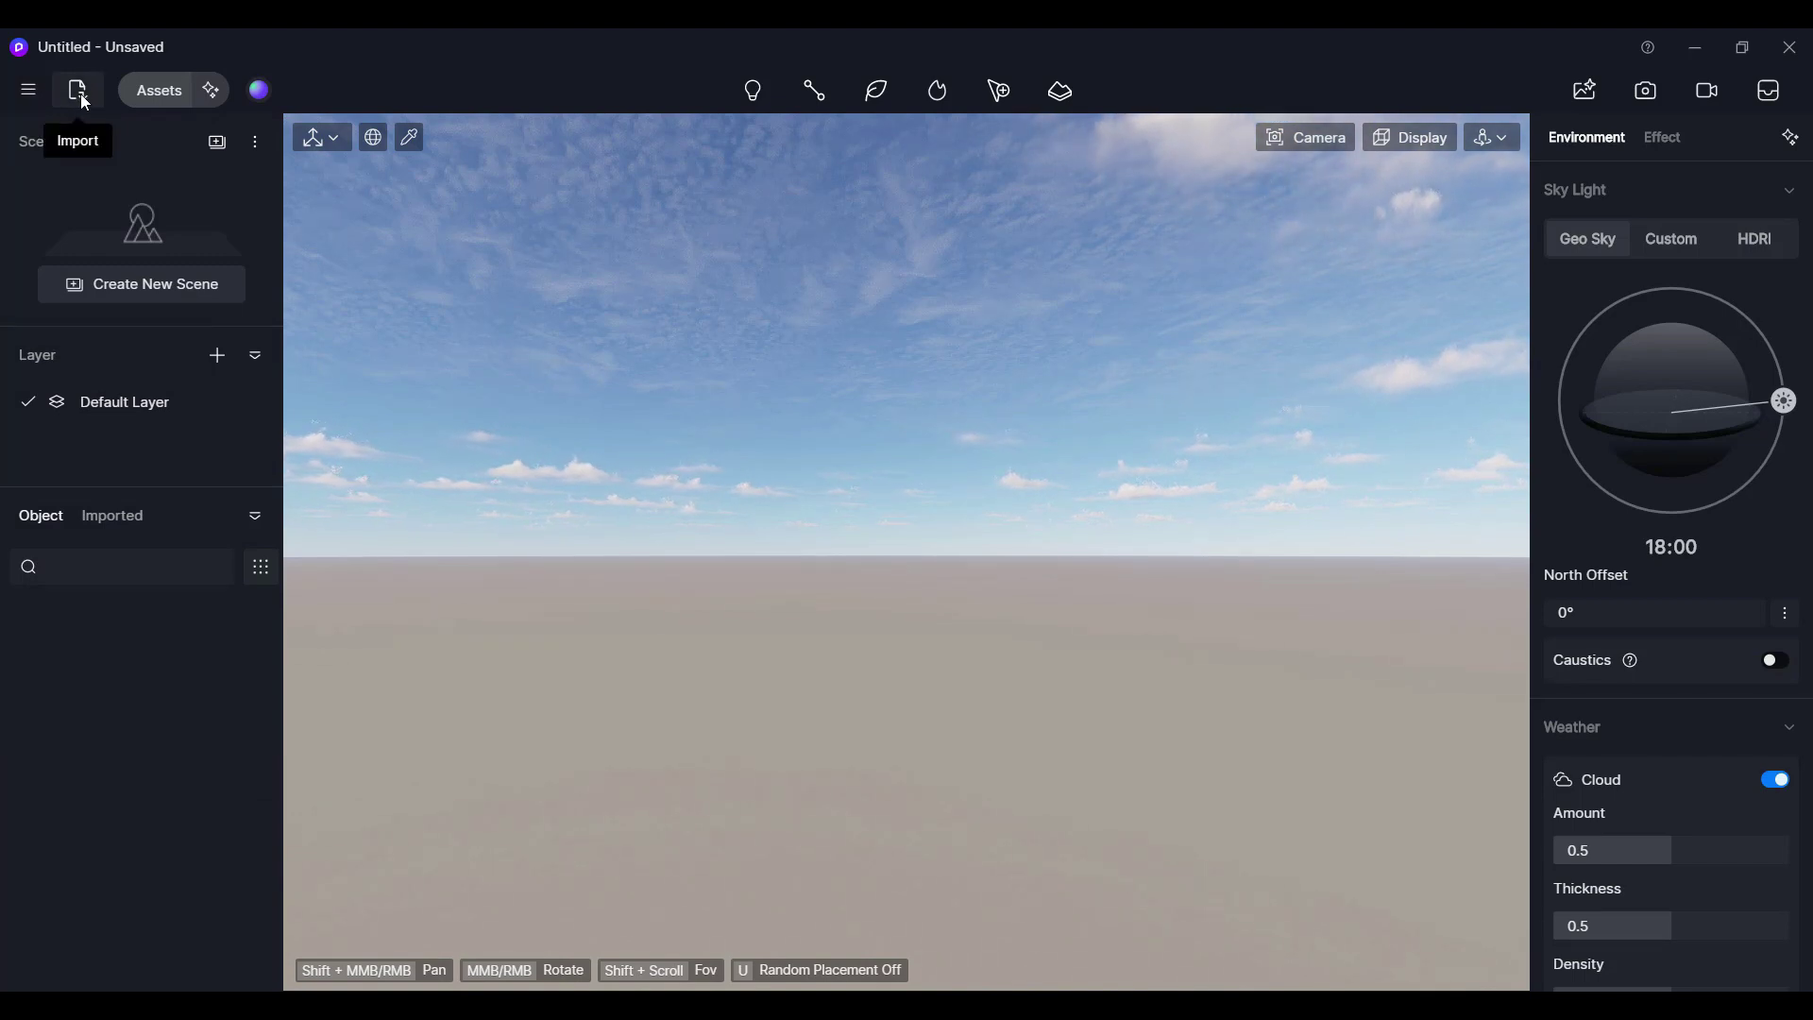
Open the asset library and look at its local collection before returning to the online one
click(149, 88)
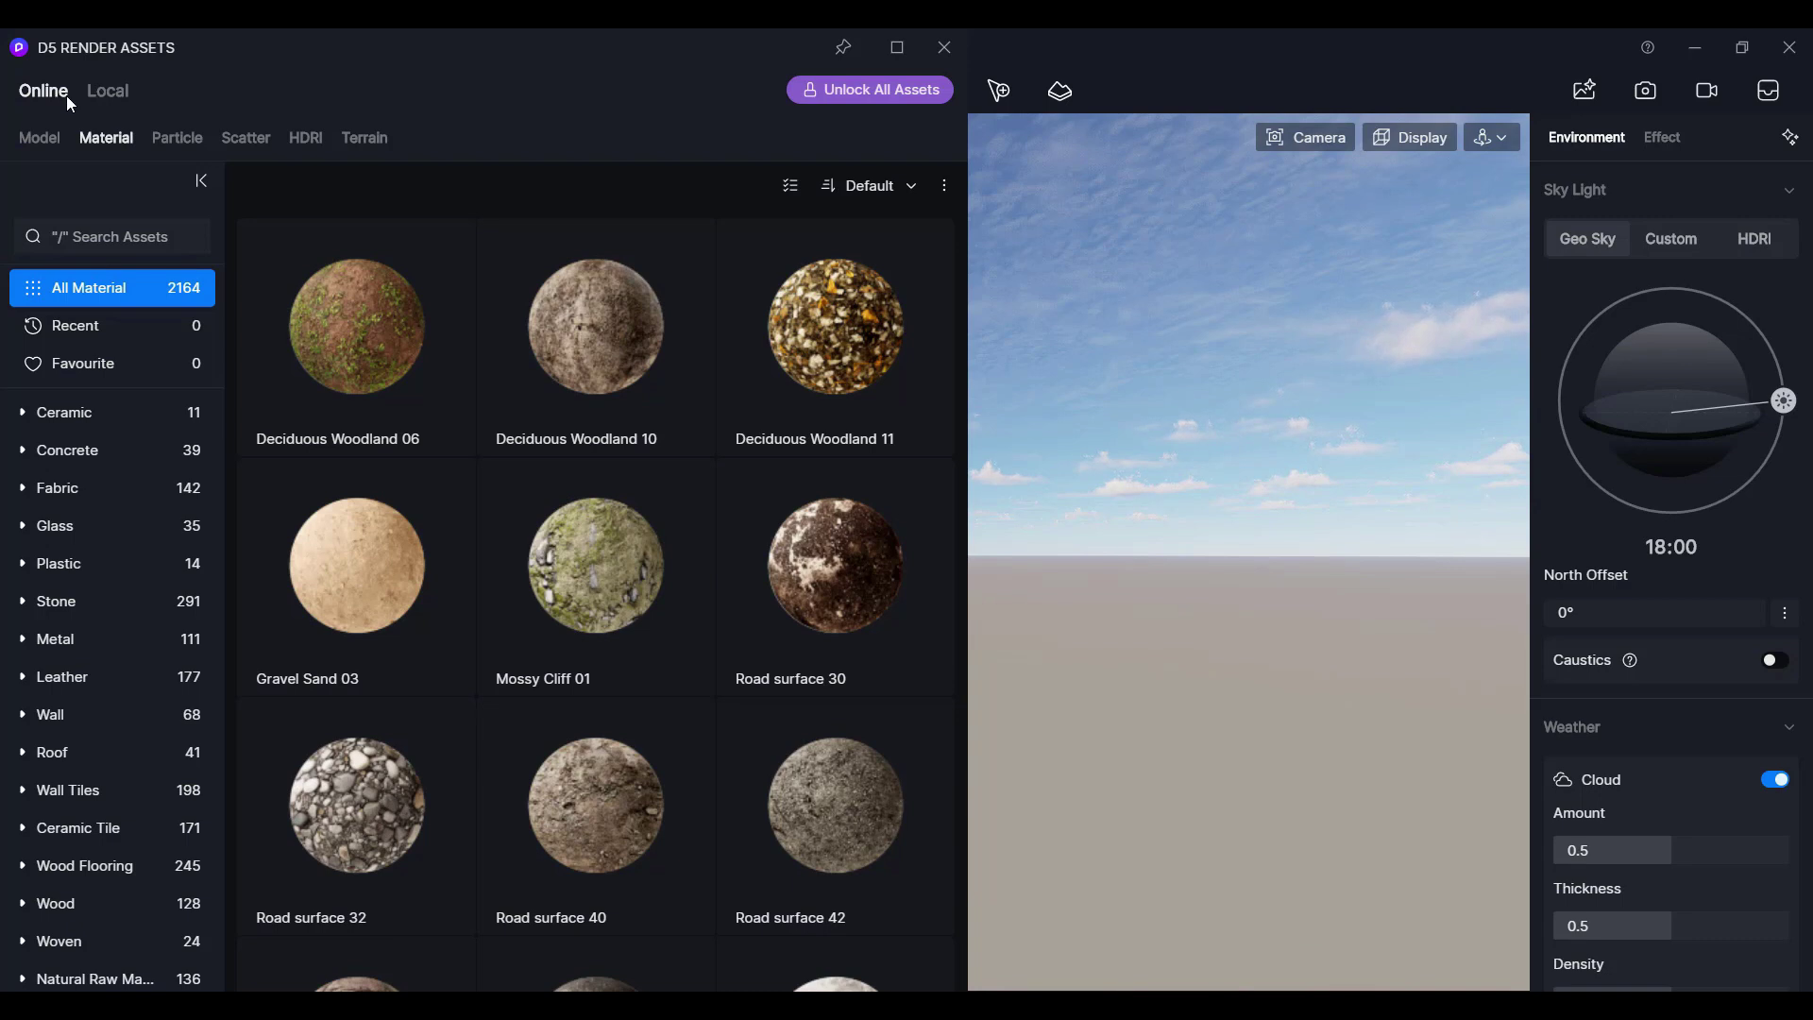
click(115, 106)
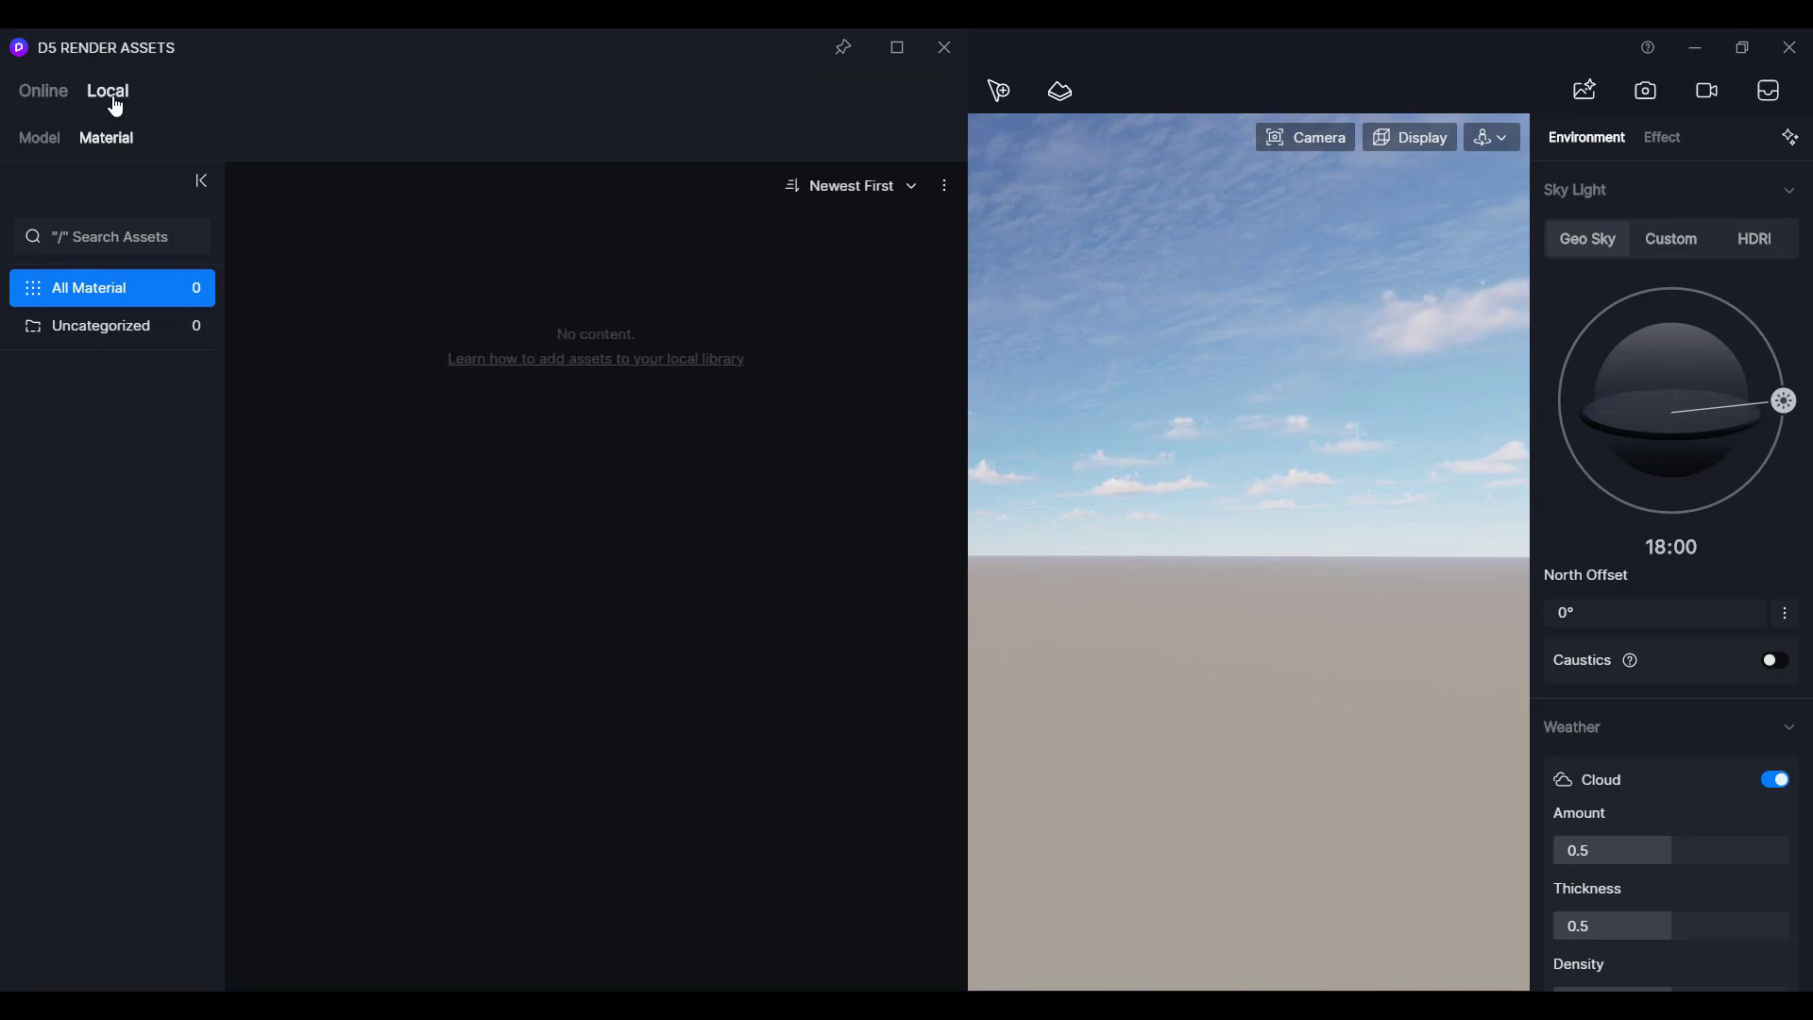
click(53, 94)
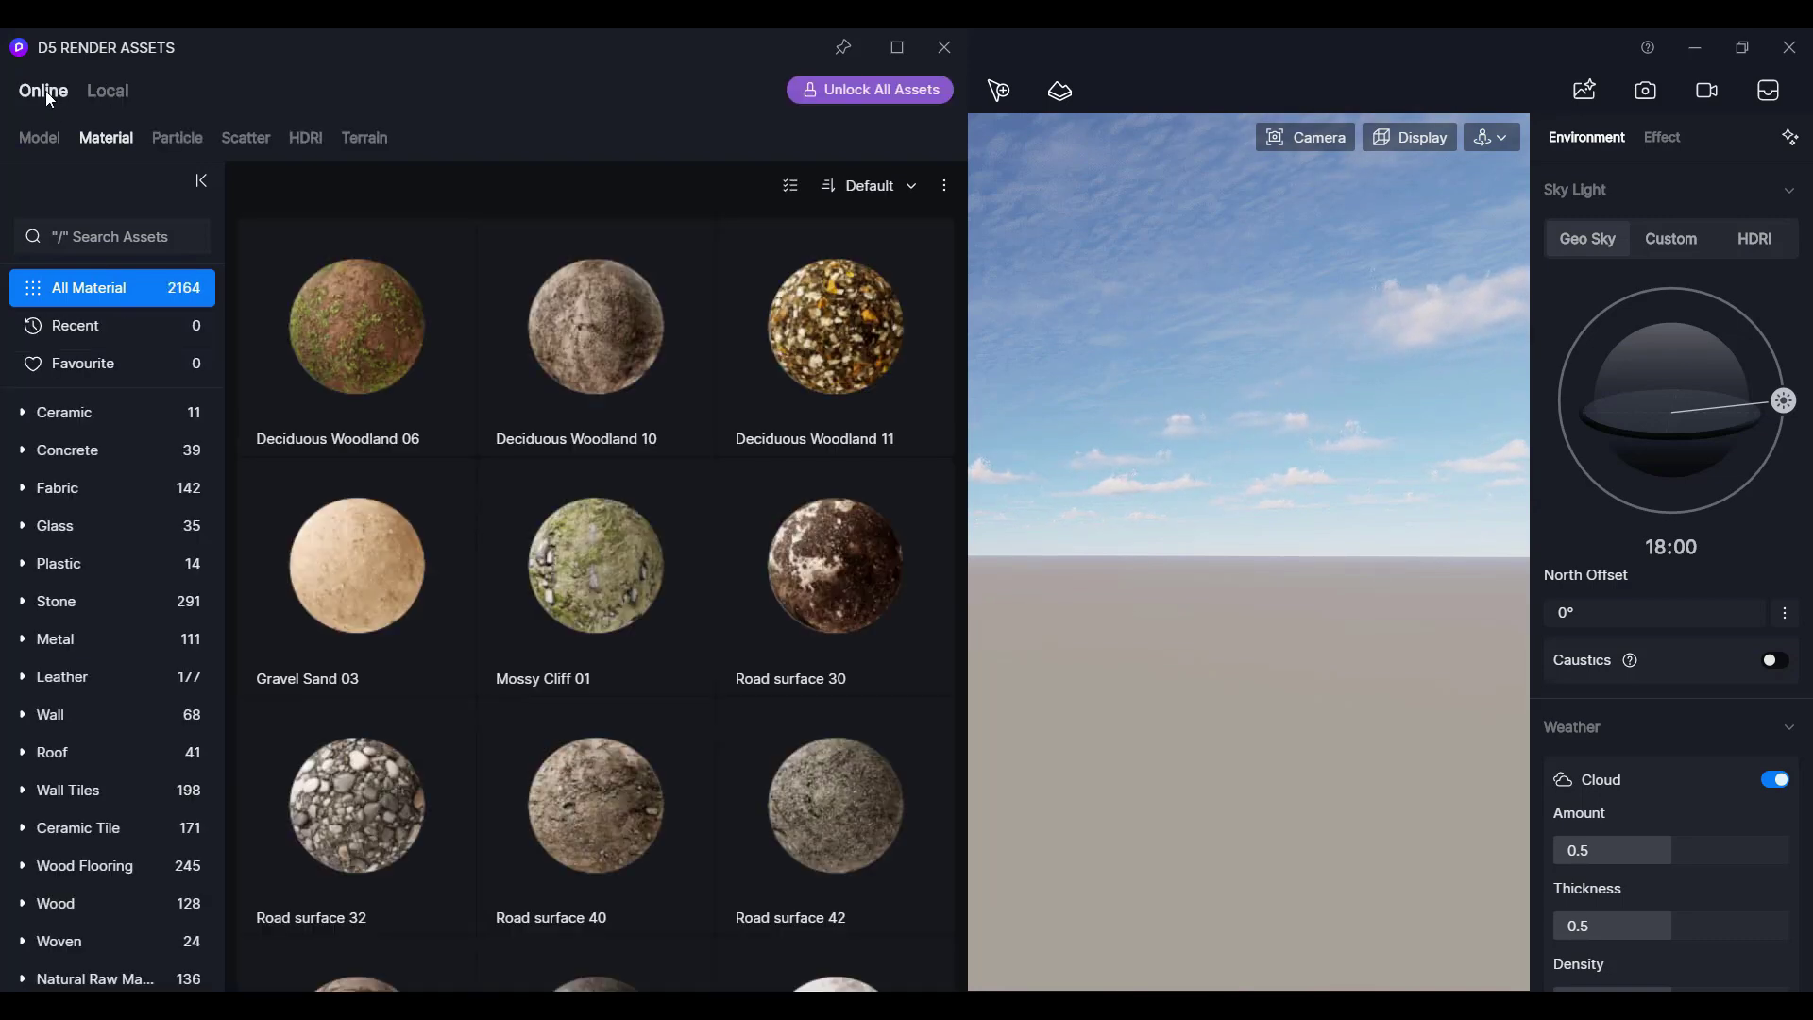
Browse the online models and show the Flowering Tree category under Nature
click(39, 139)
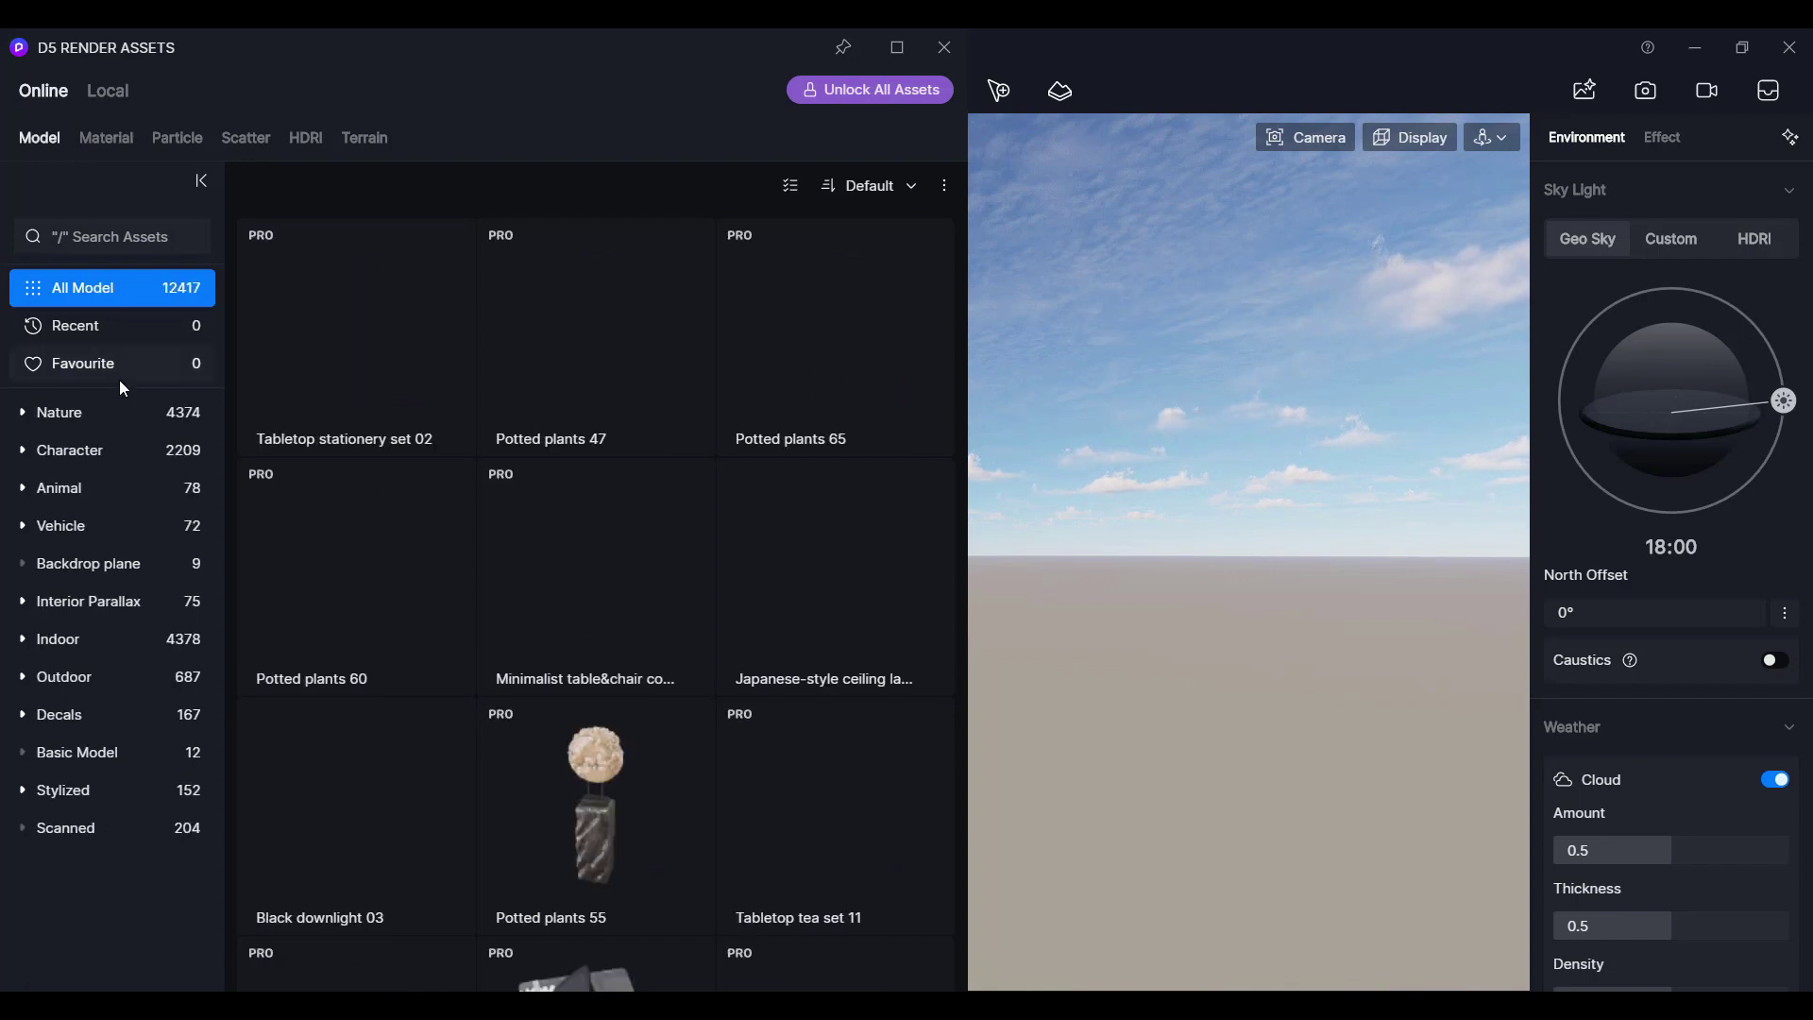
click(102, 422)
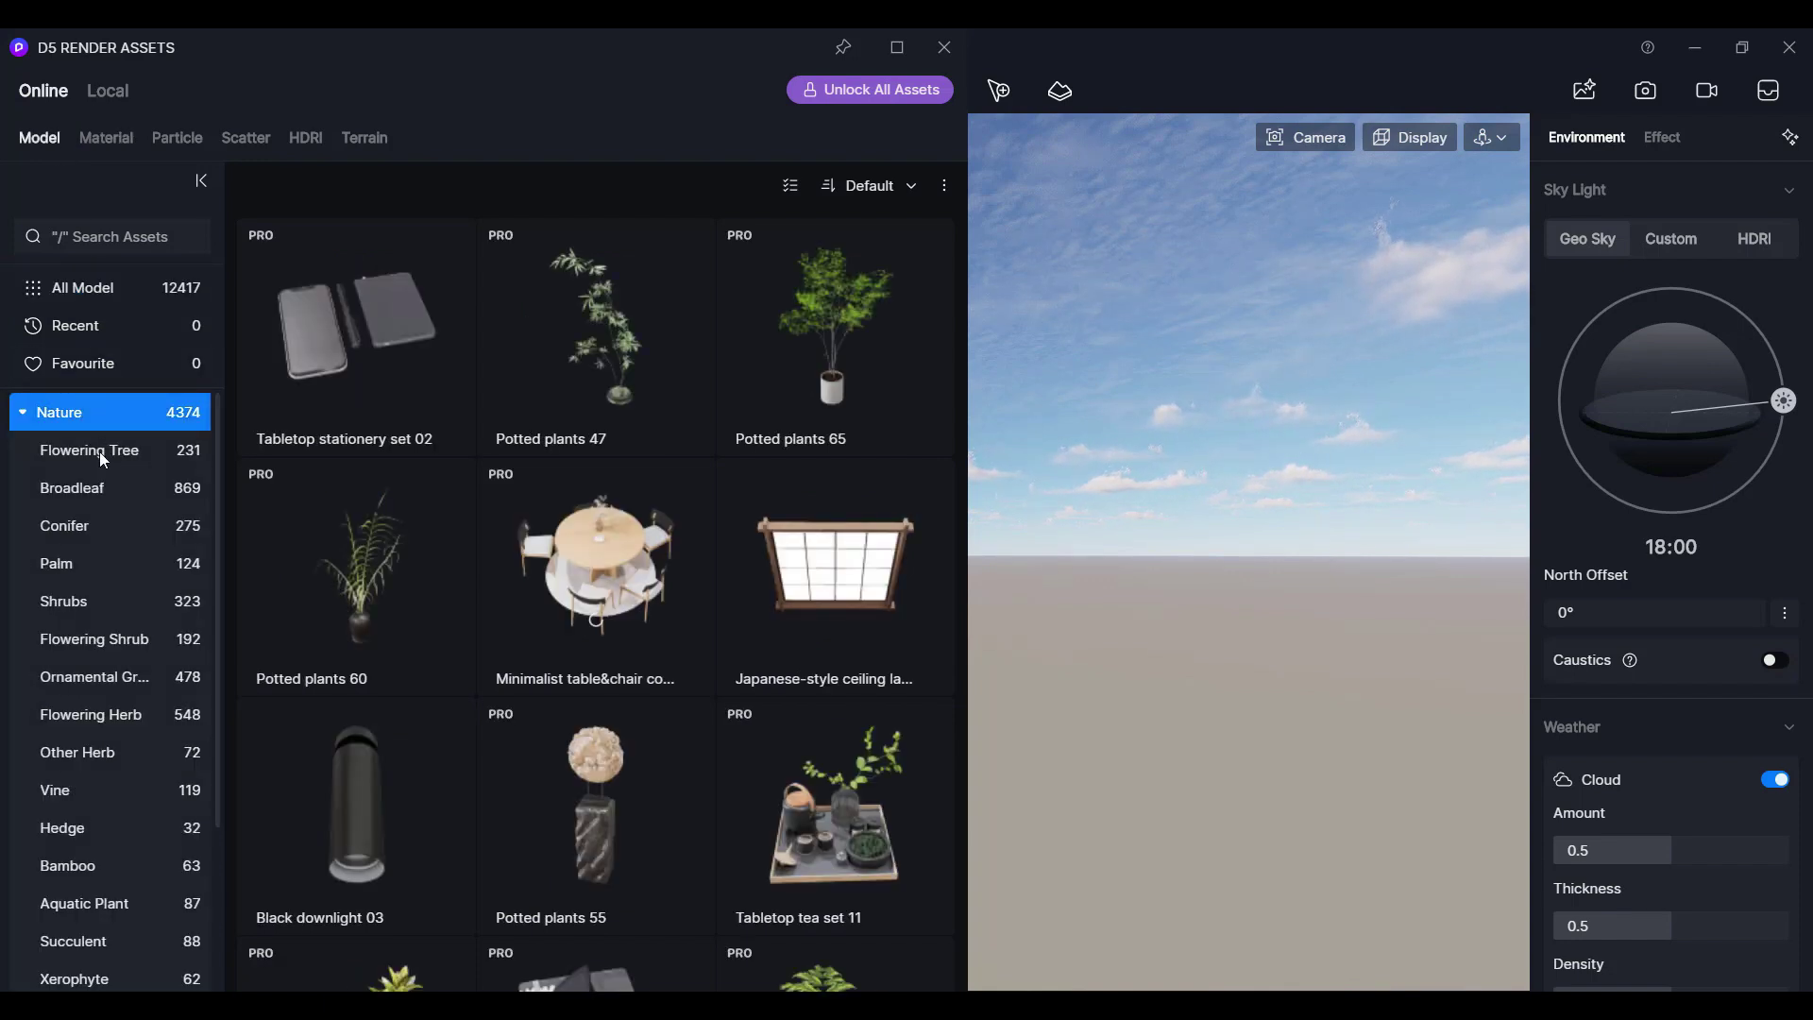
click(104, 457)
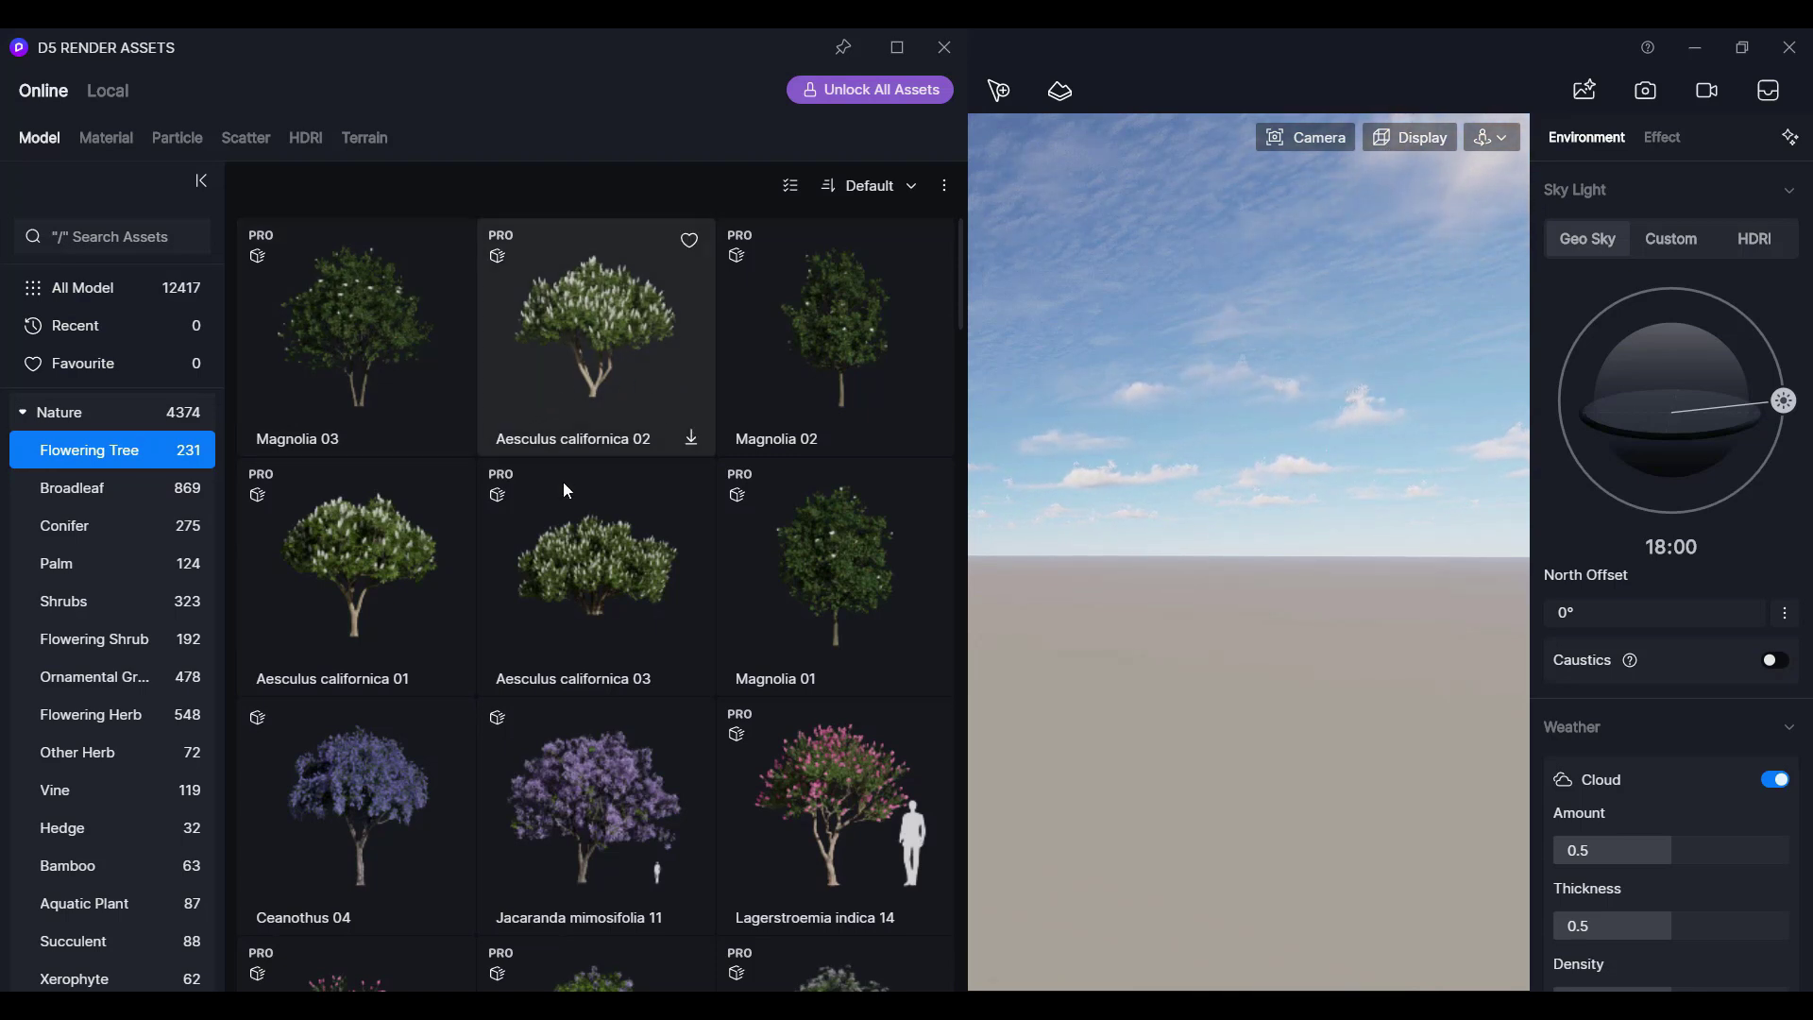
Review the sorting and thumbnail size options, and filter the flowering tree models to free assets only
click(912, 192)
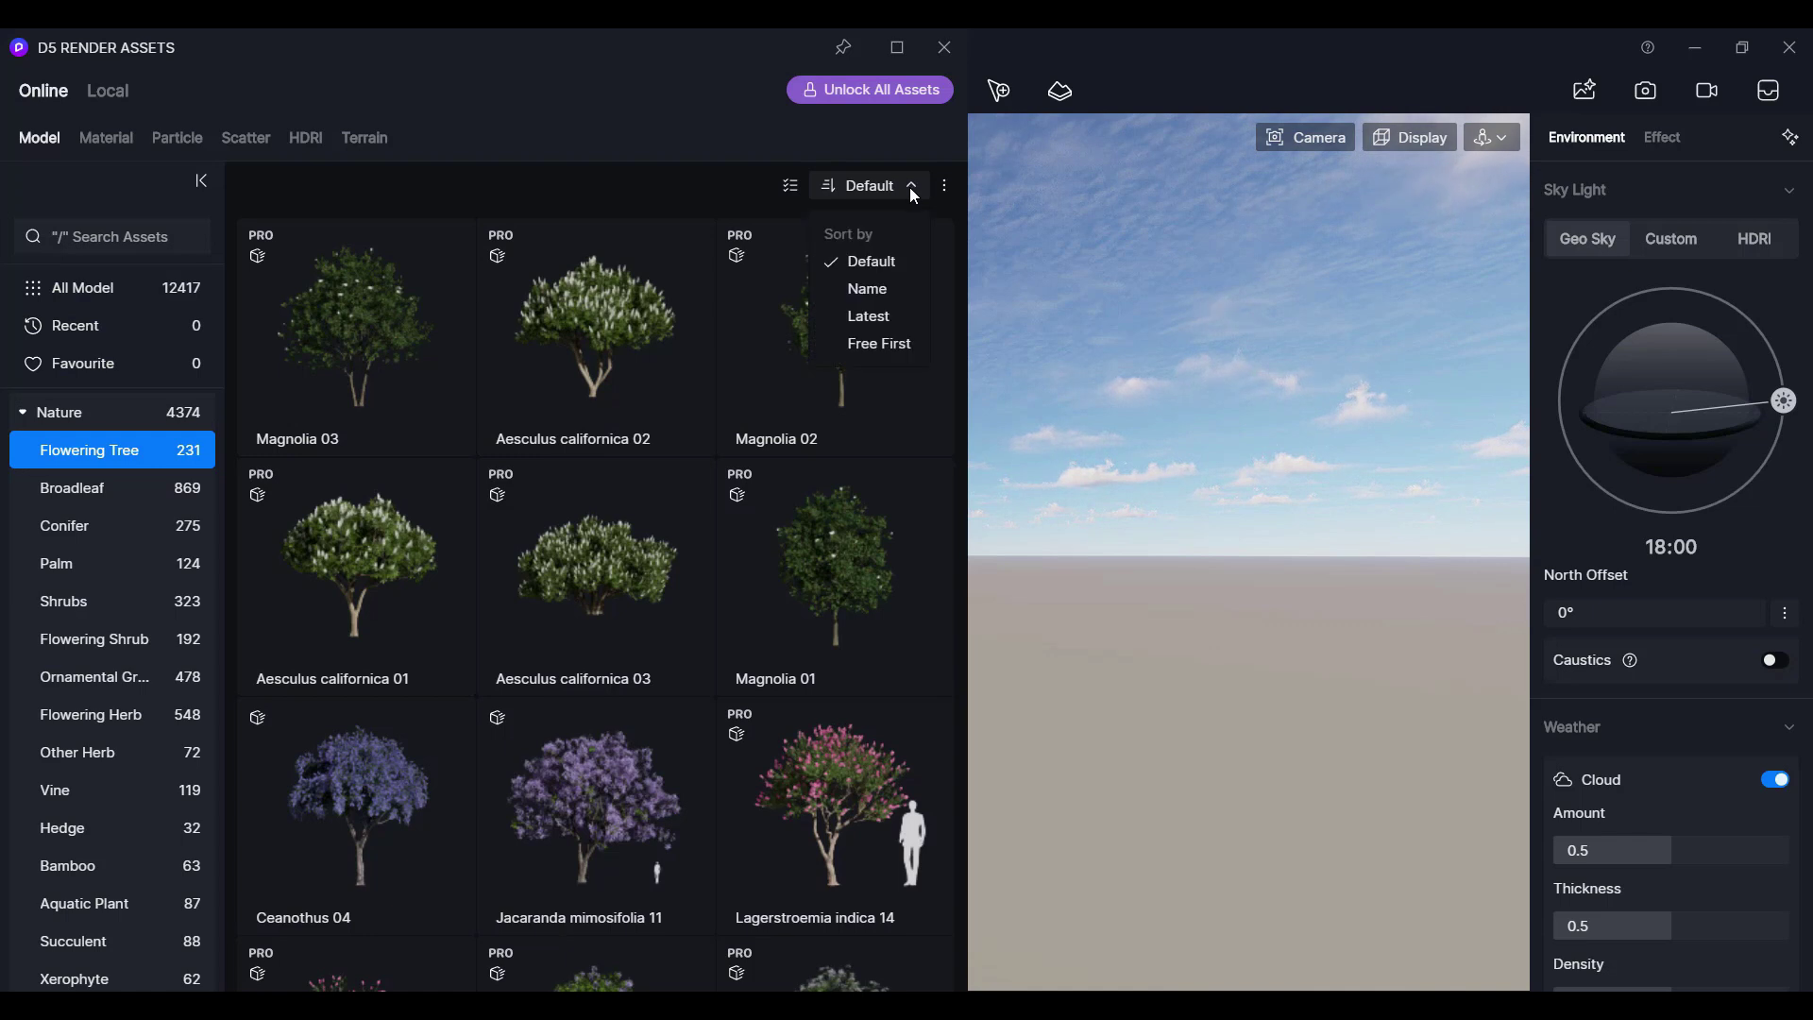
click(944, 185)
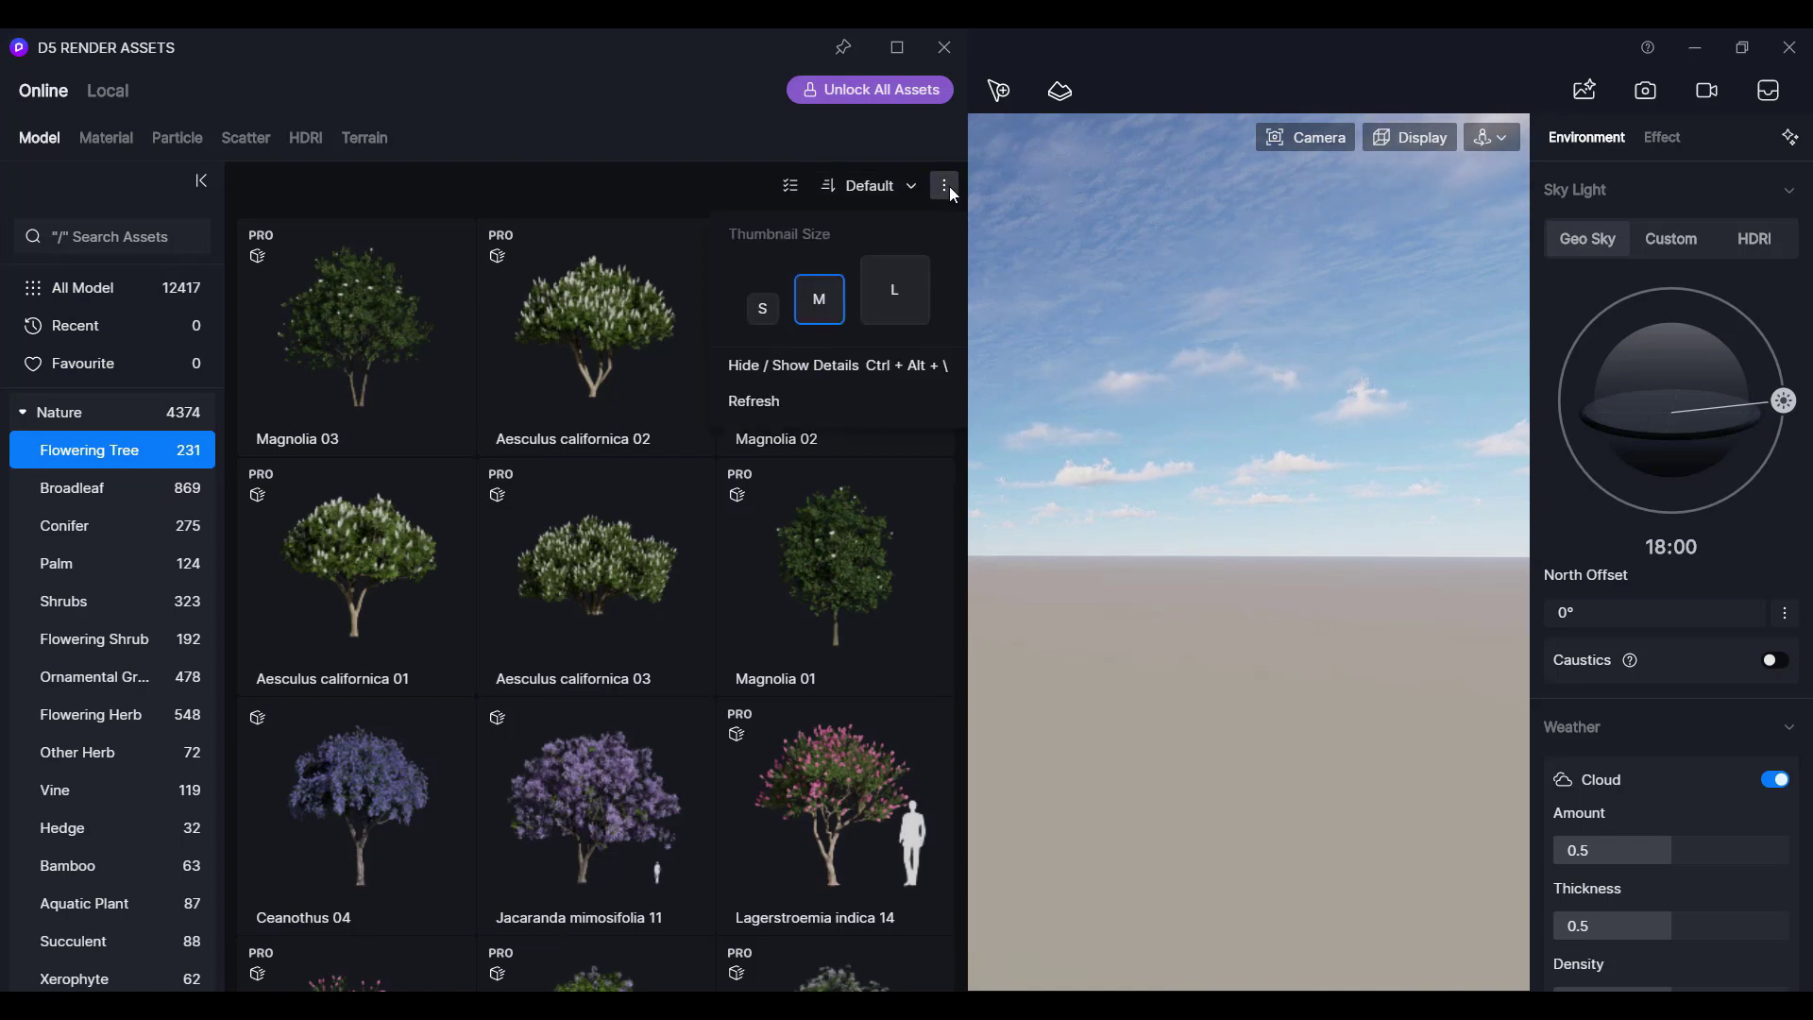
click(791, 187)
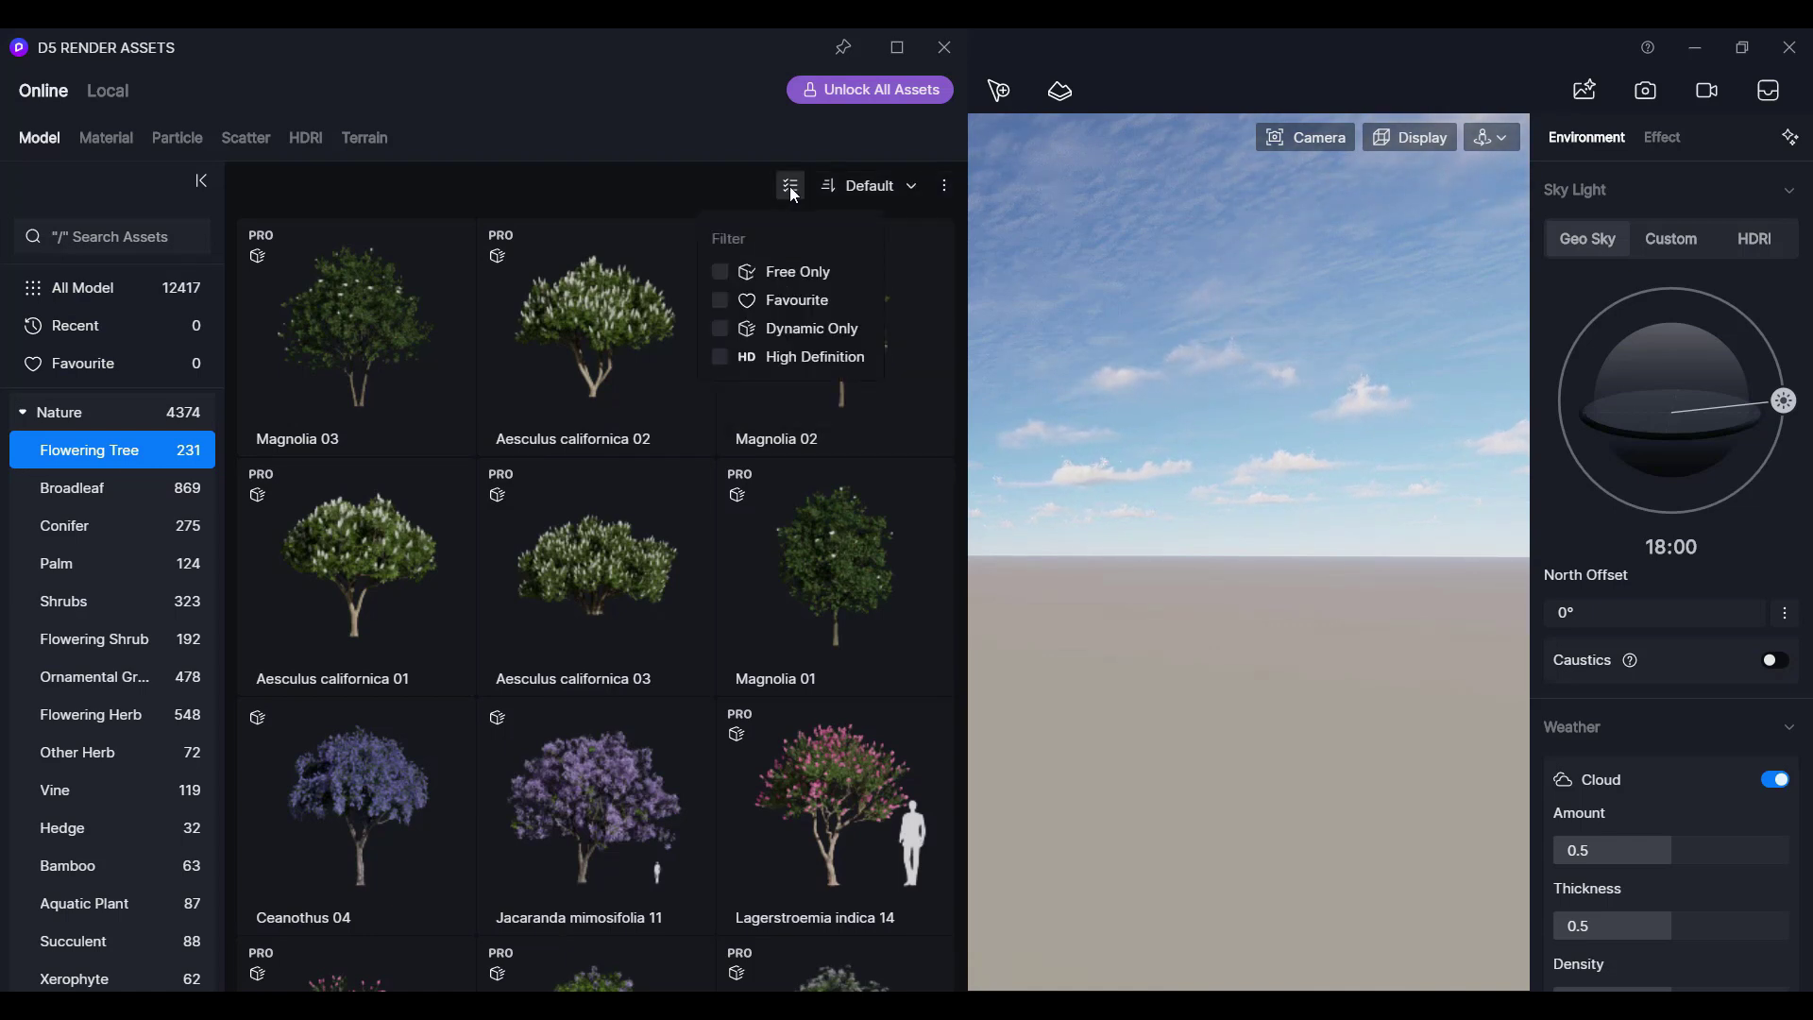
click(791, 274)
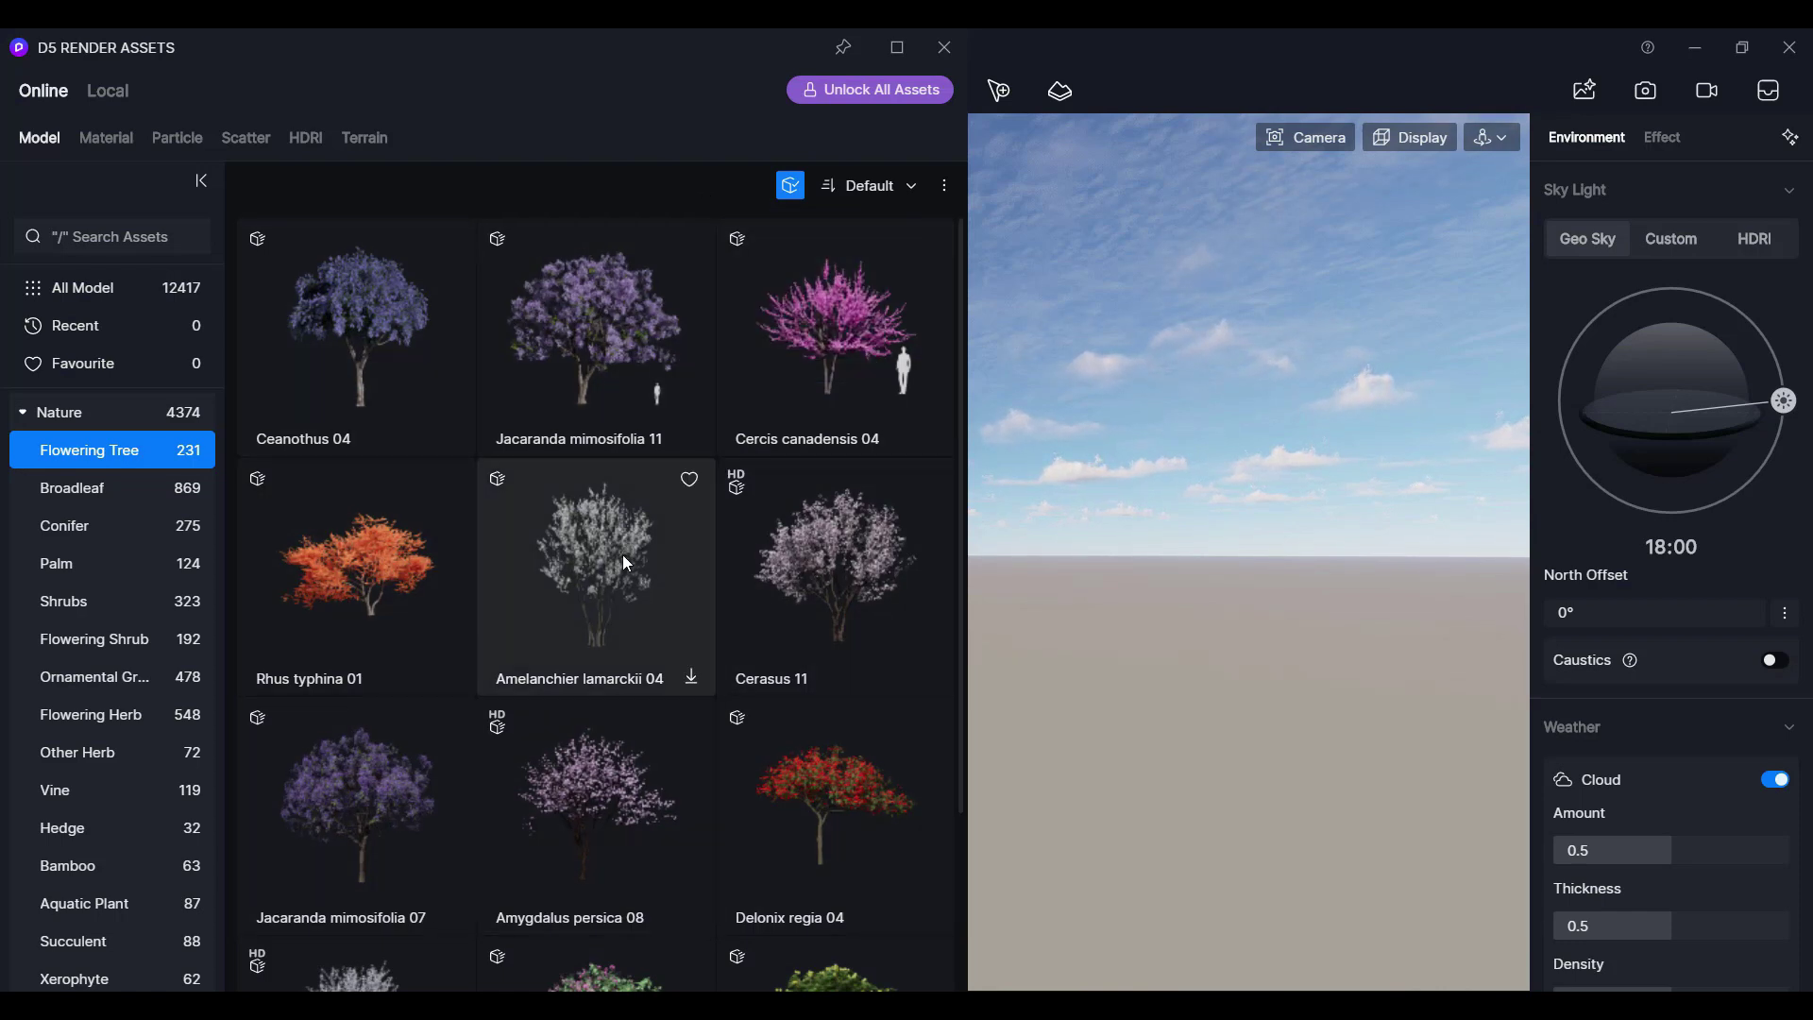
Browse the free Broadleaf, Conifer, Palm and Shrubs models and collapse the Nature category
click(126, 495)
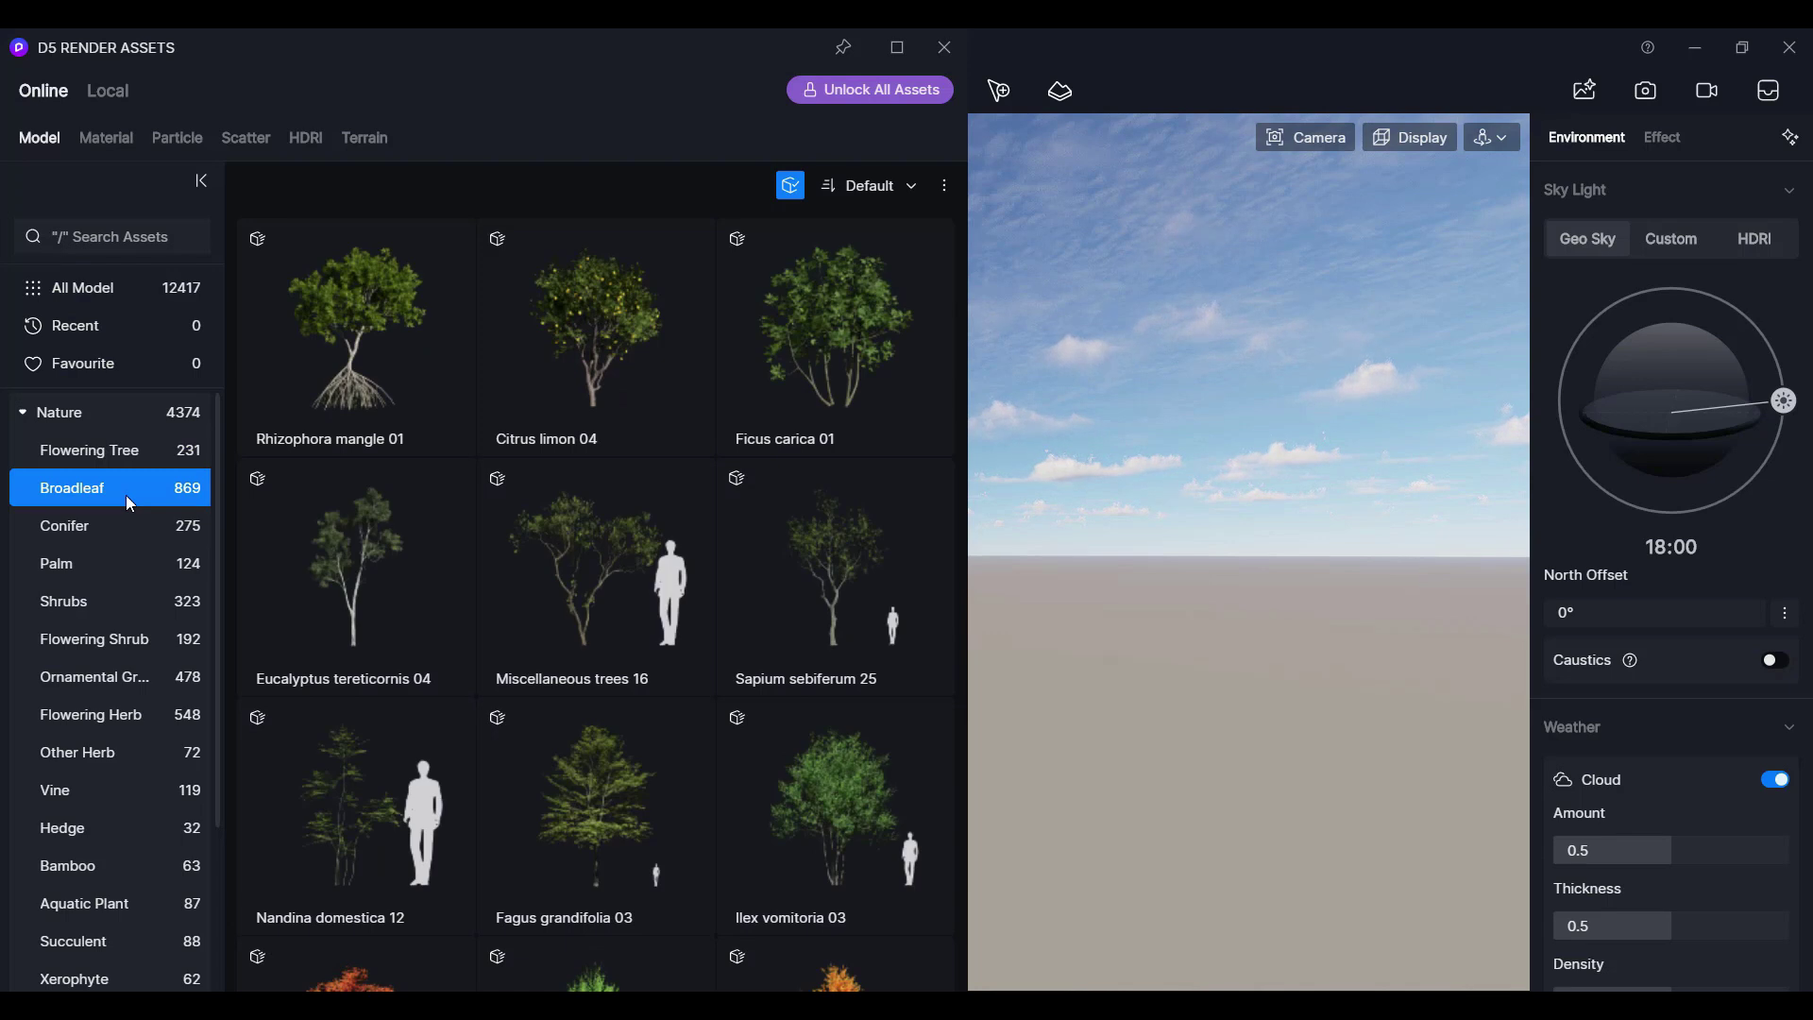
click(125, 527)
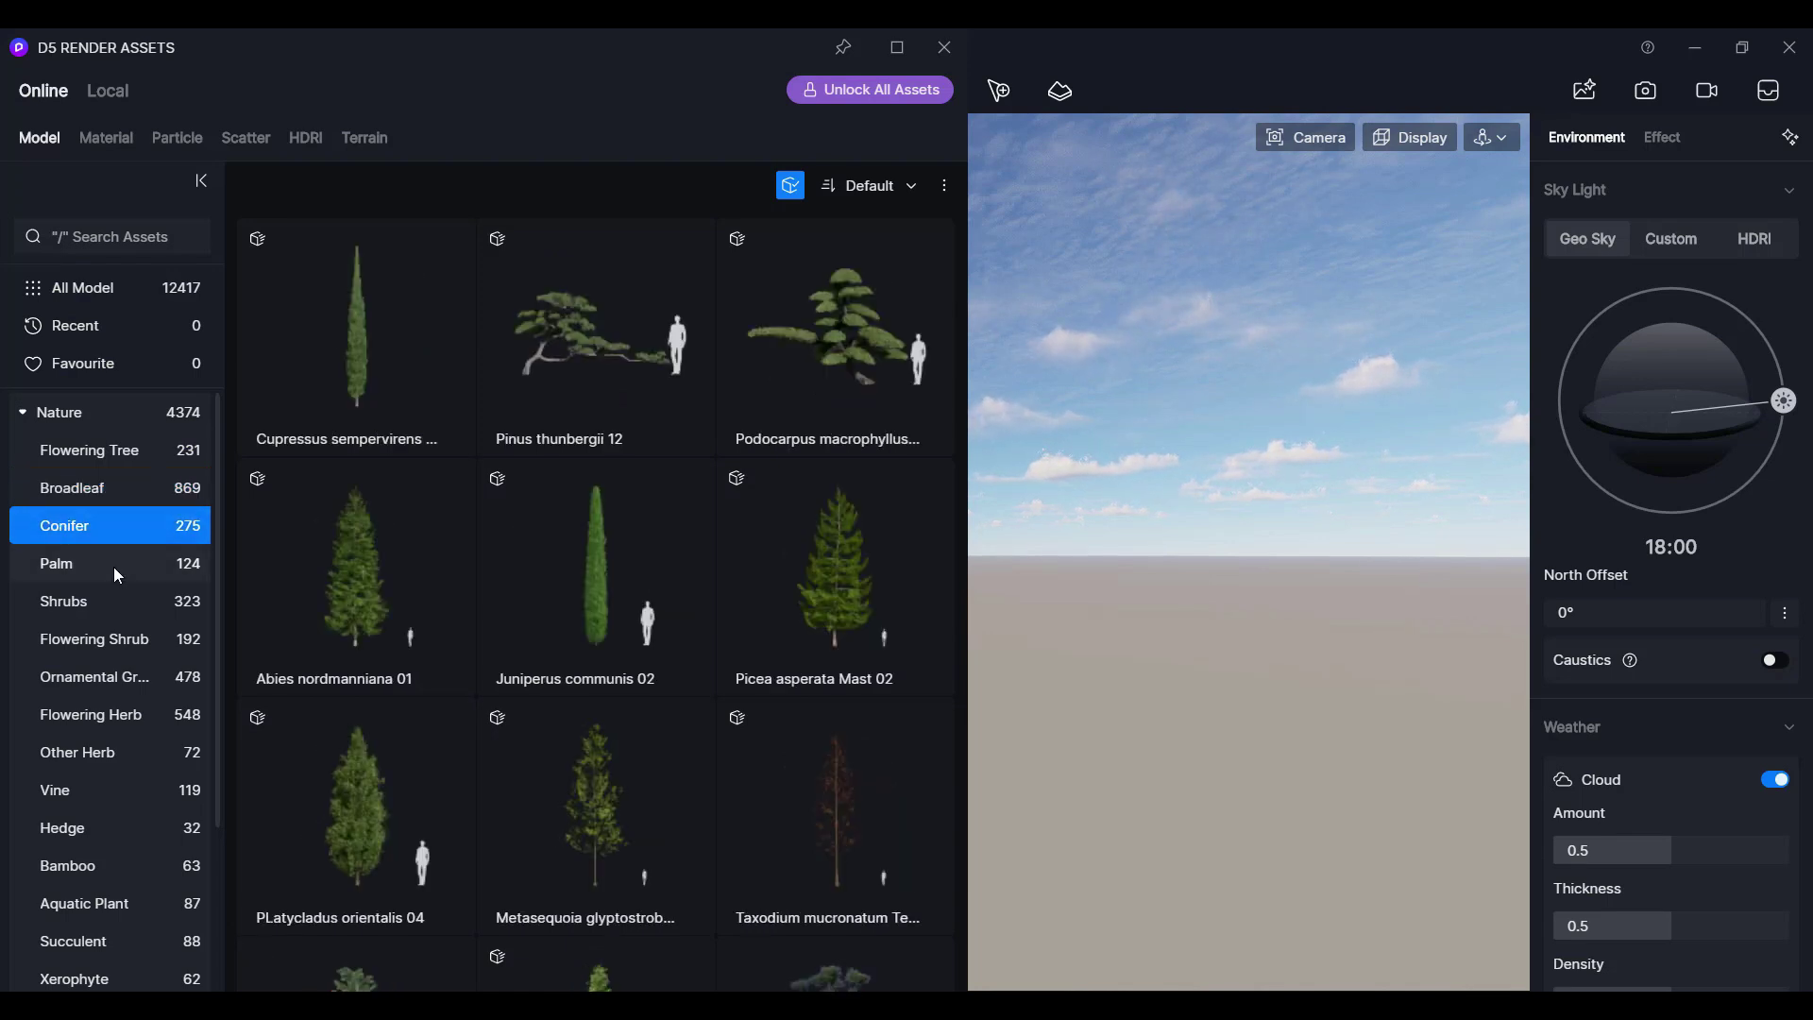
click(113, 566)
click(113, 603)
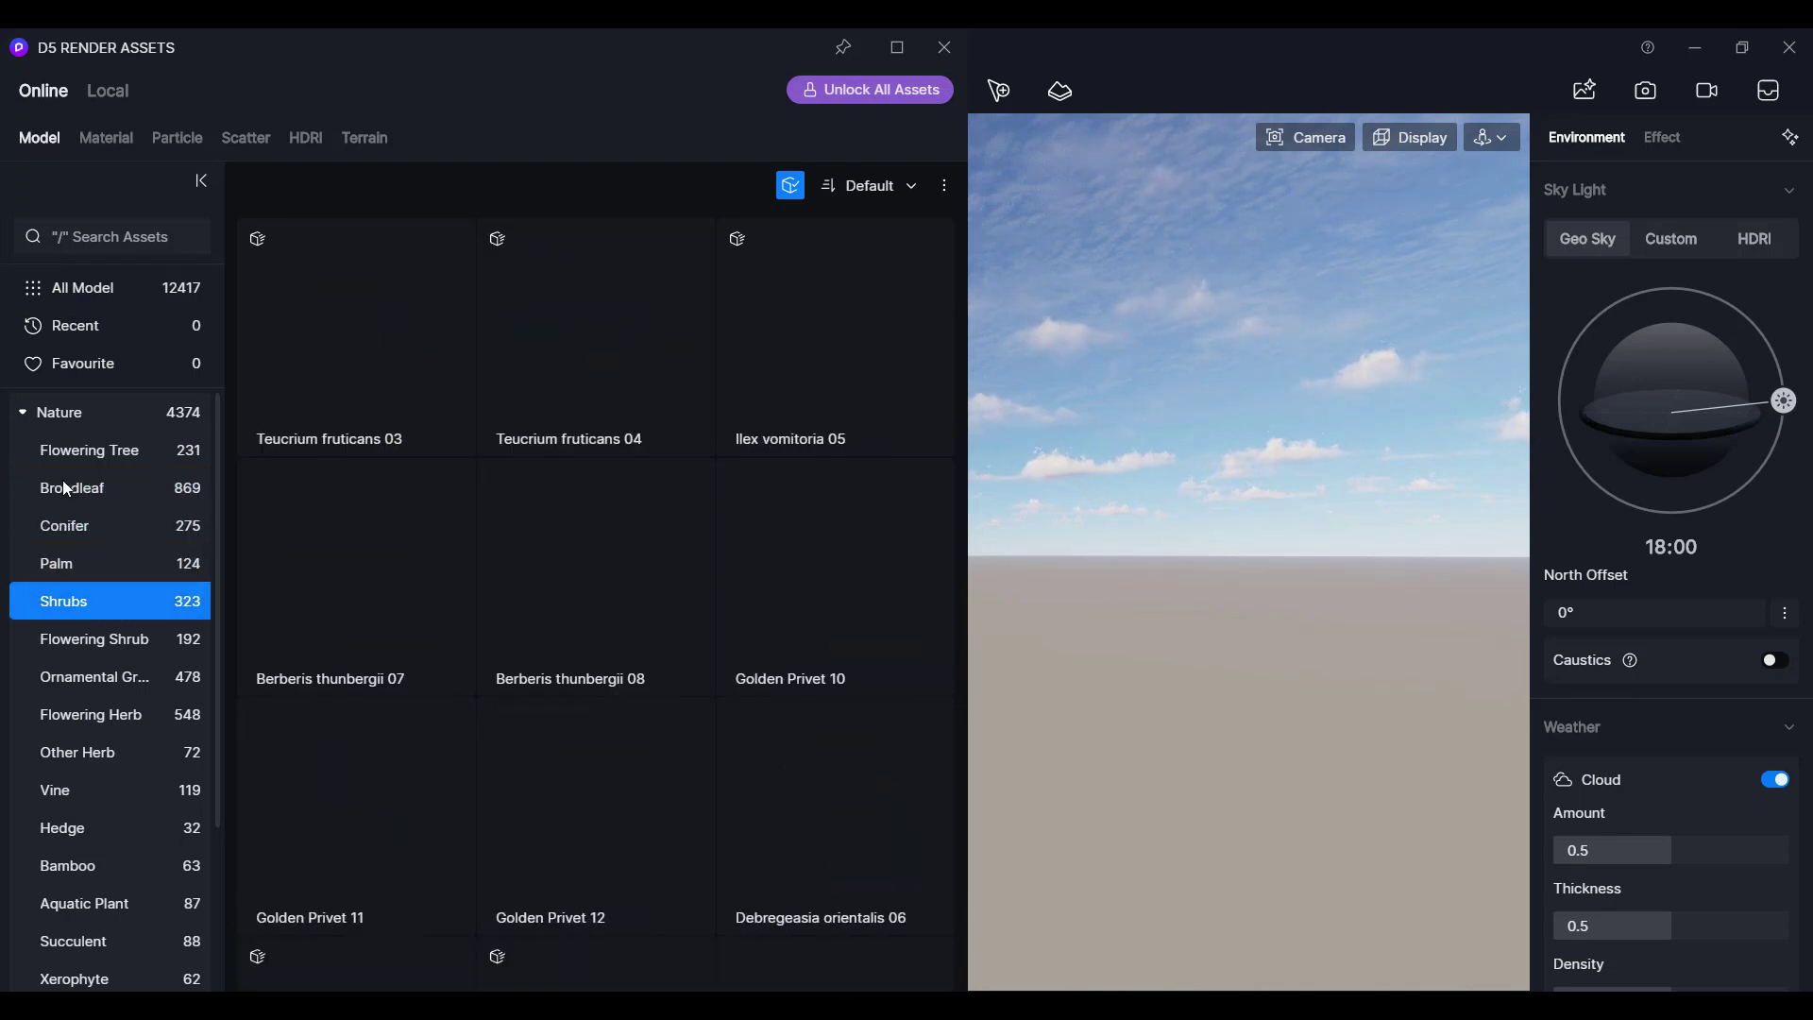
click(24, 413)
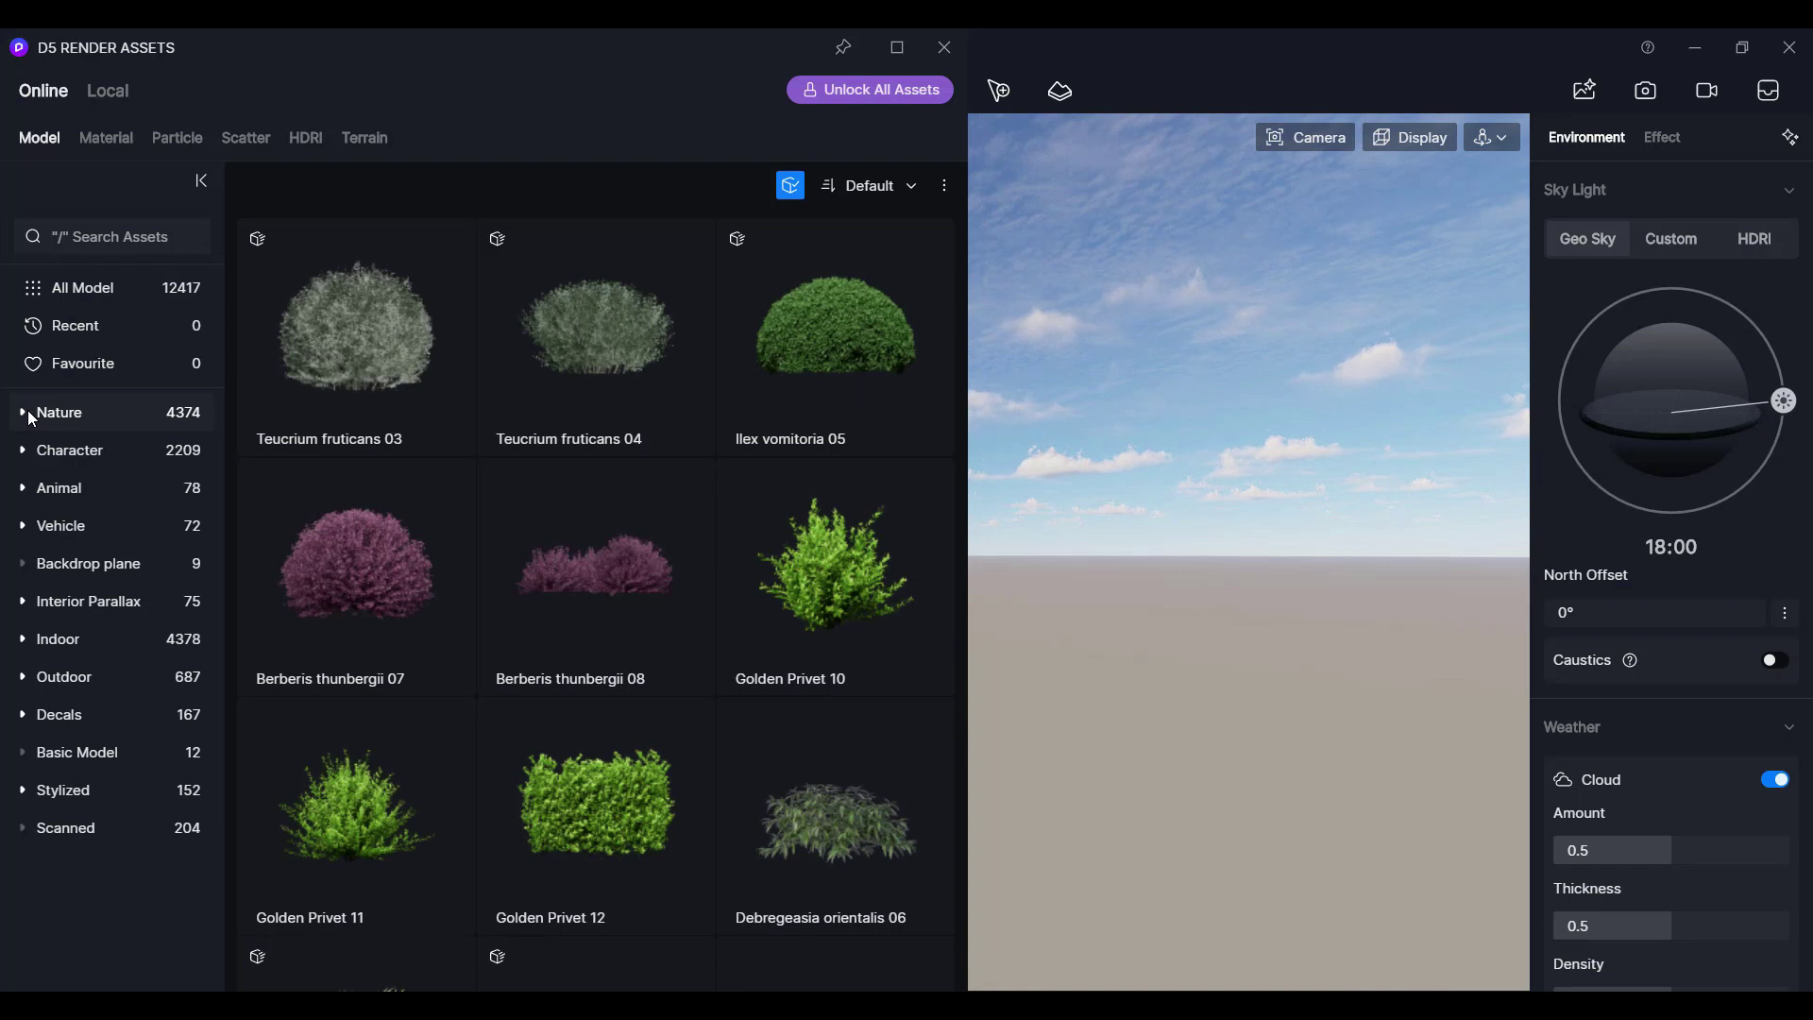
Browse the free Character models, including Business, Casual, Sports and Fitness and Regional, and collapse the category
click(79, 451)
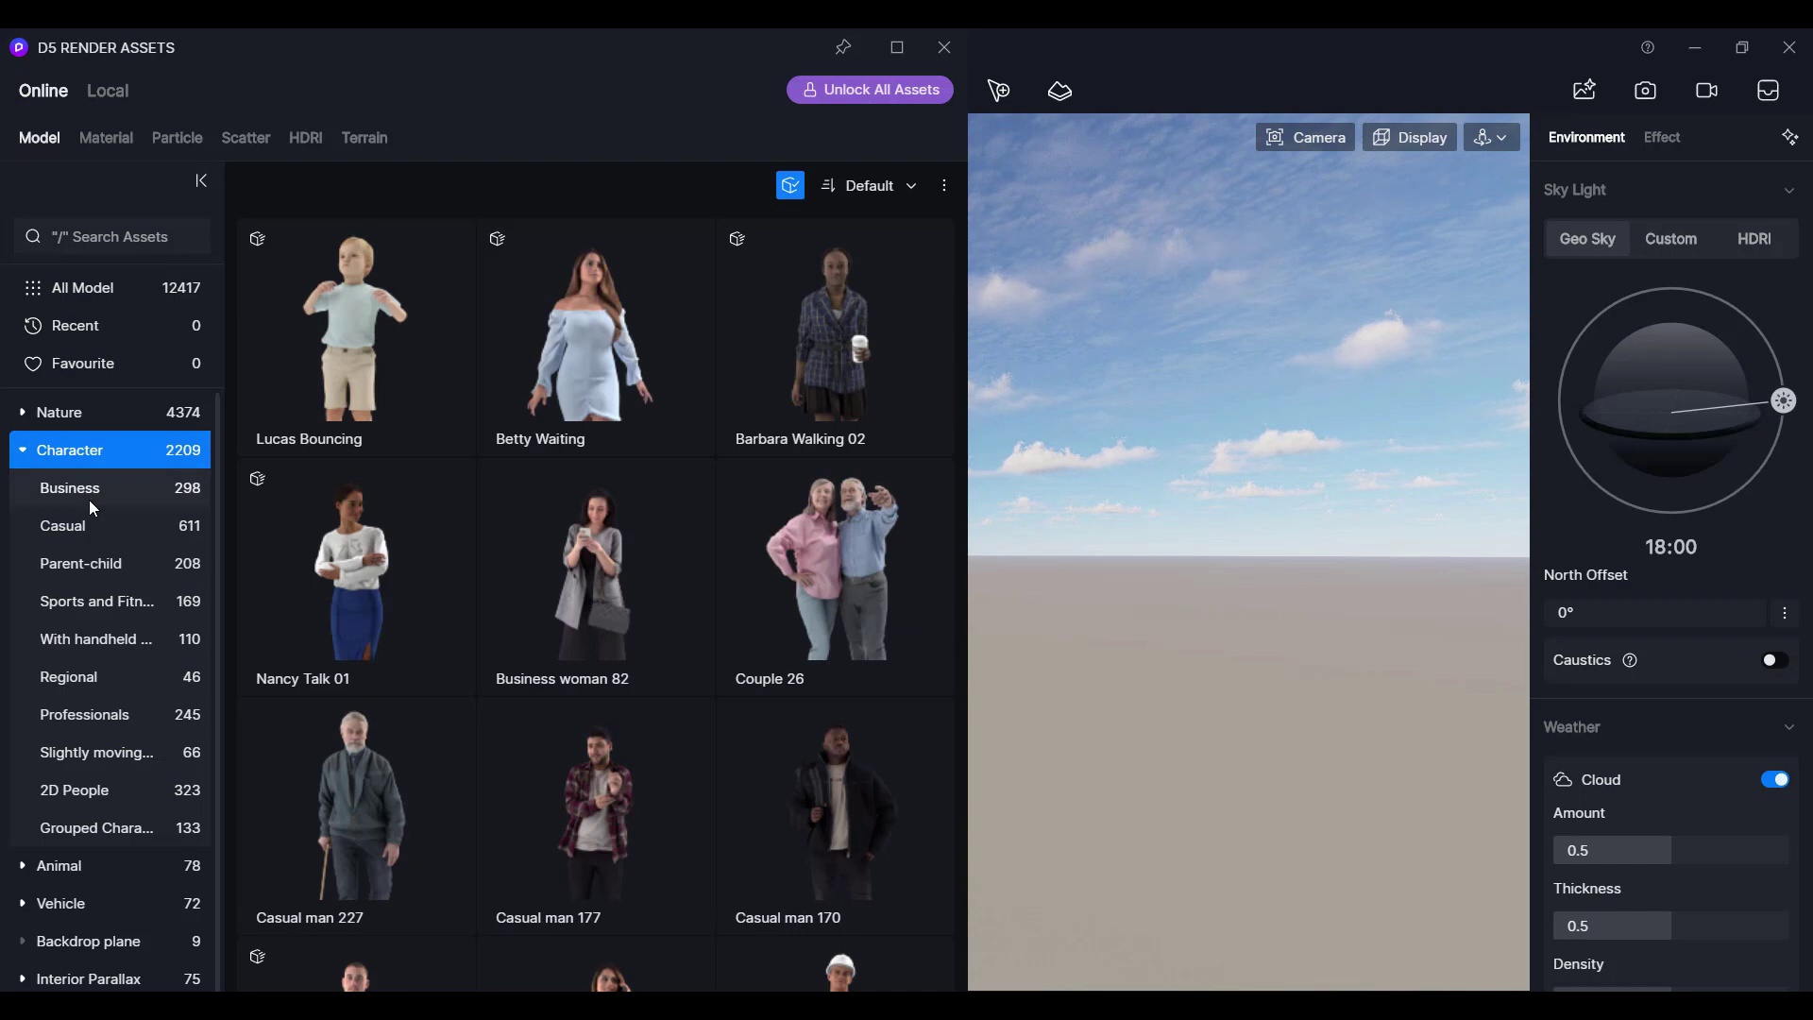
click(89, 495)
click(83, 536)
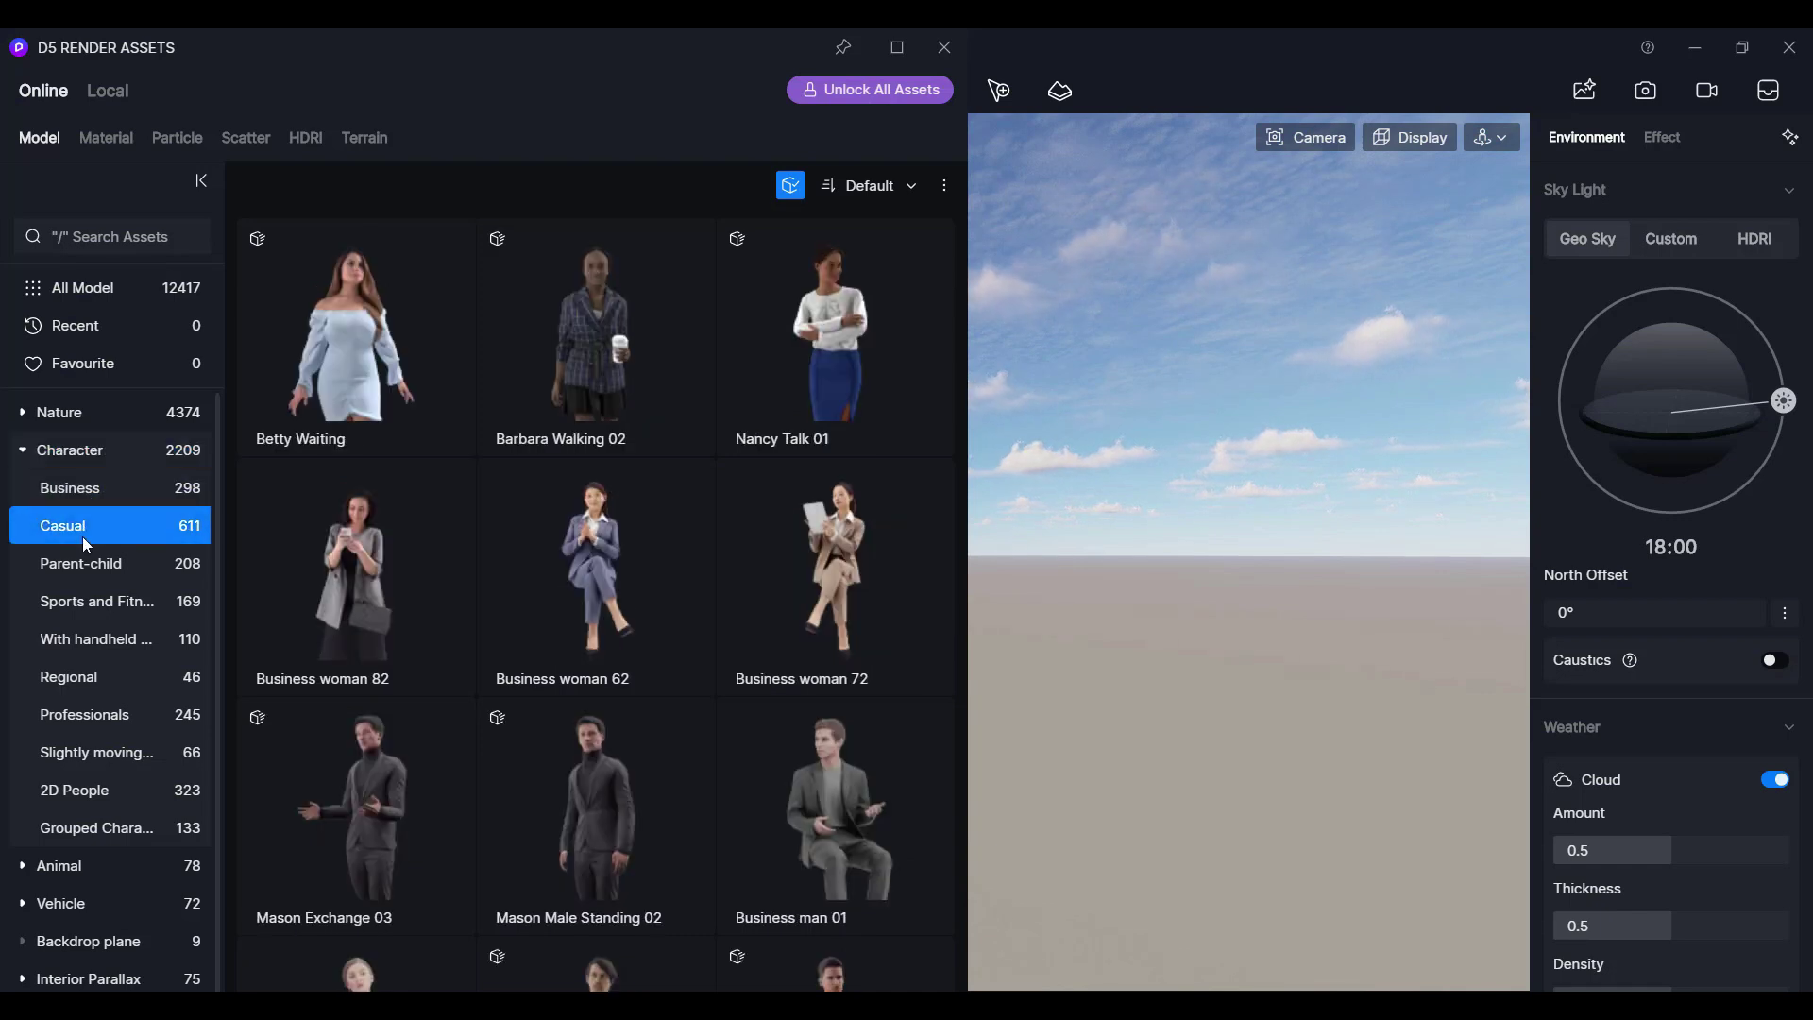
click(93, 595)
click(107, 672)
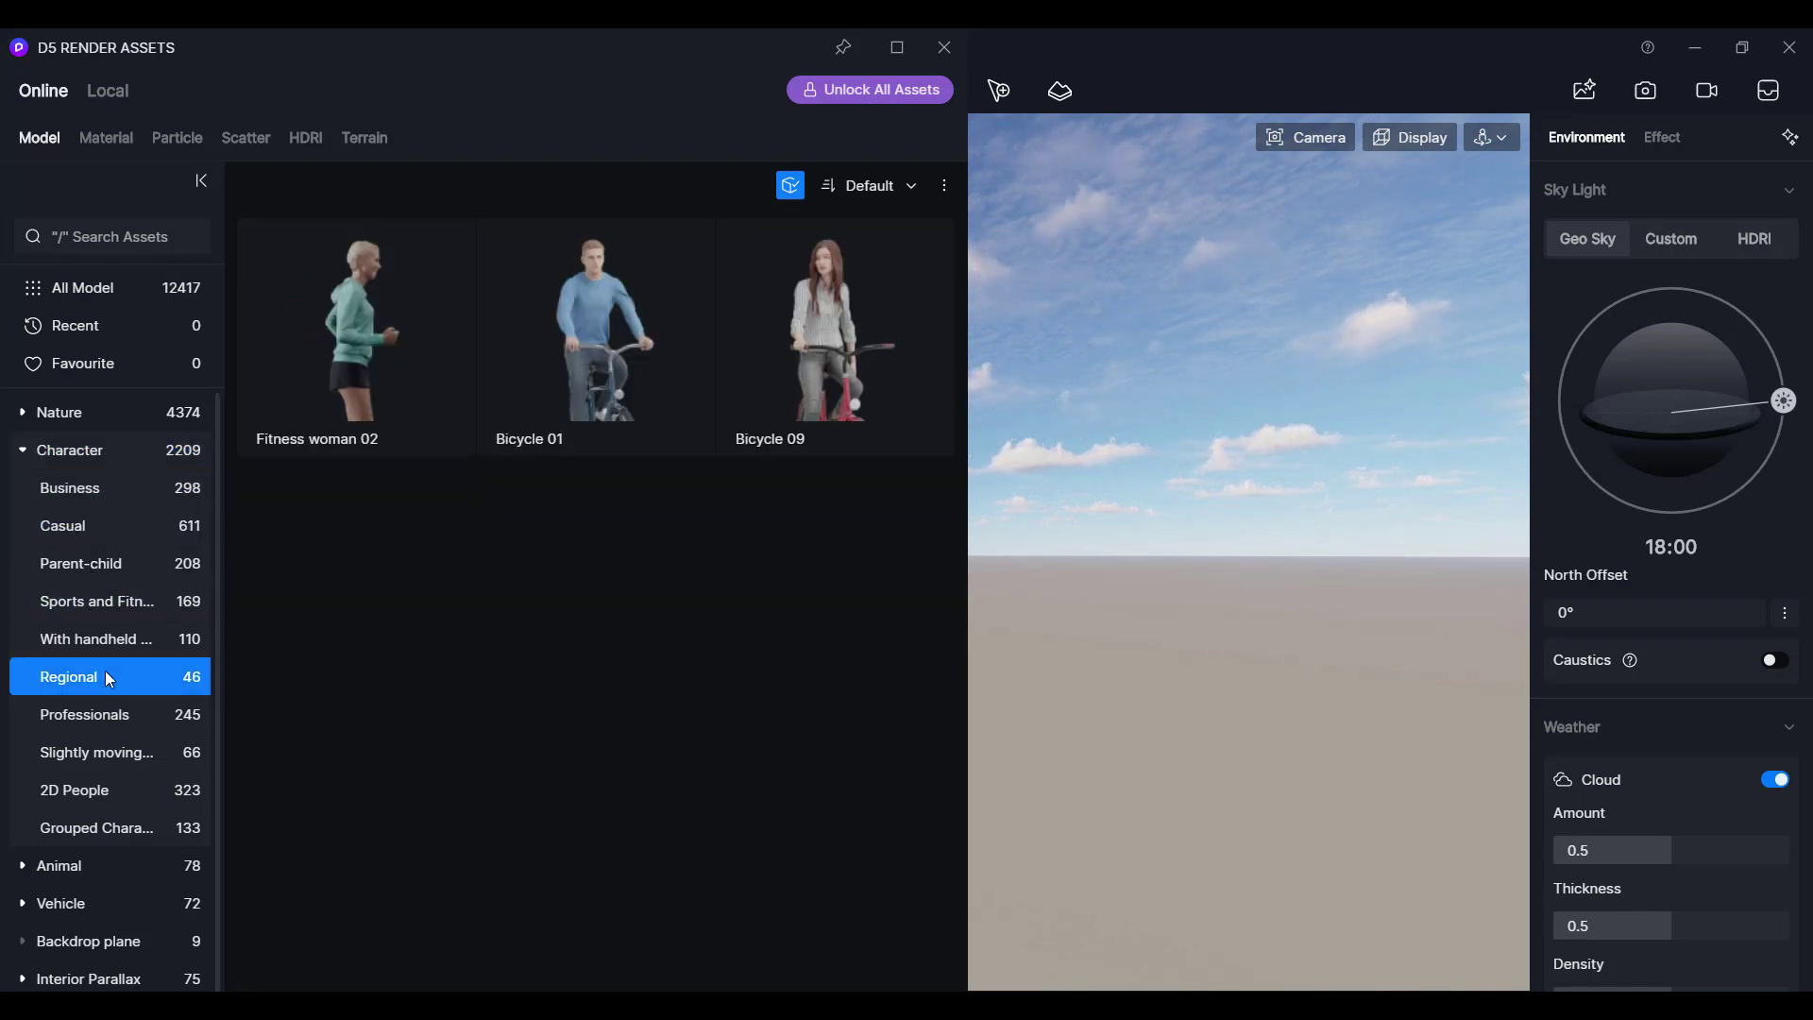
click(26, 451)
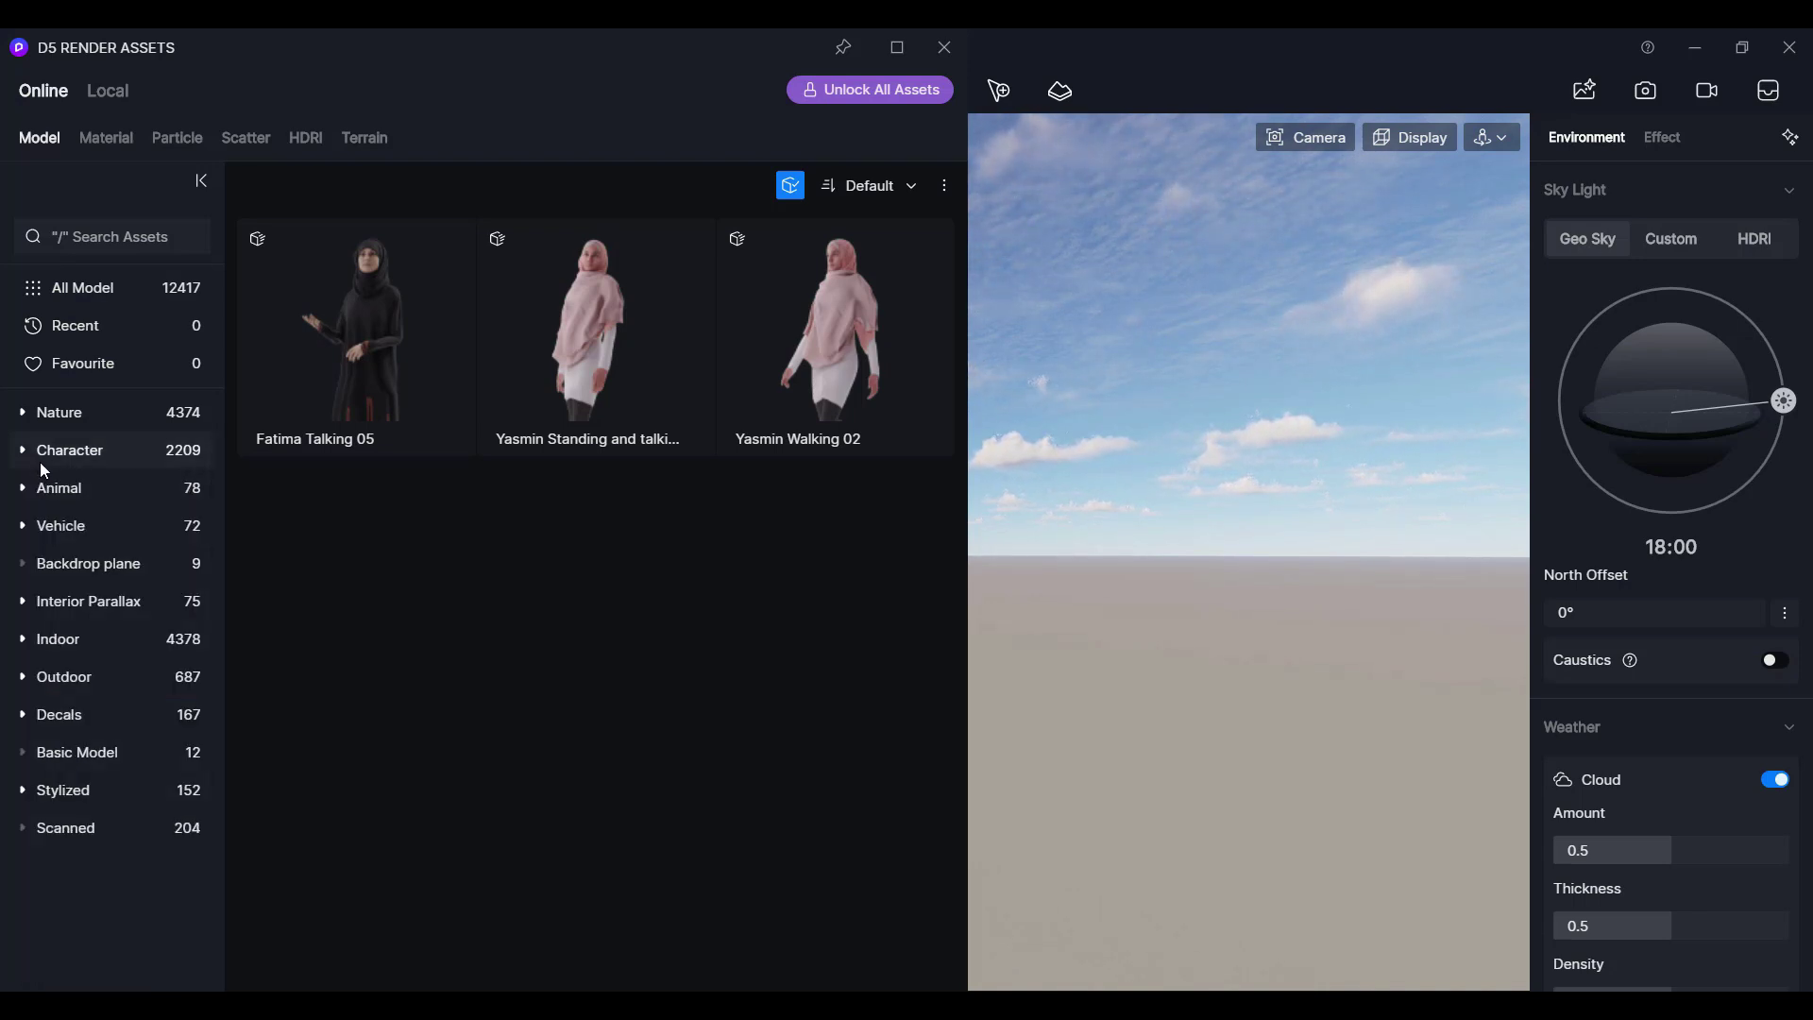
Expand the Animal category and browse its free Bird, Wild Animal, Fish and Pet models
click(22, 491)
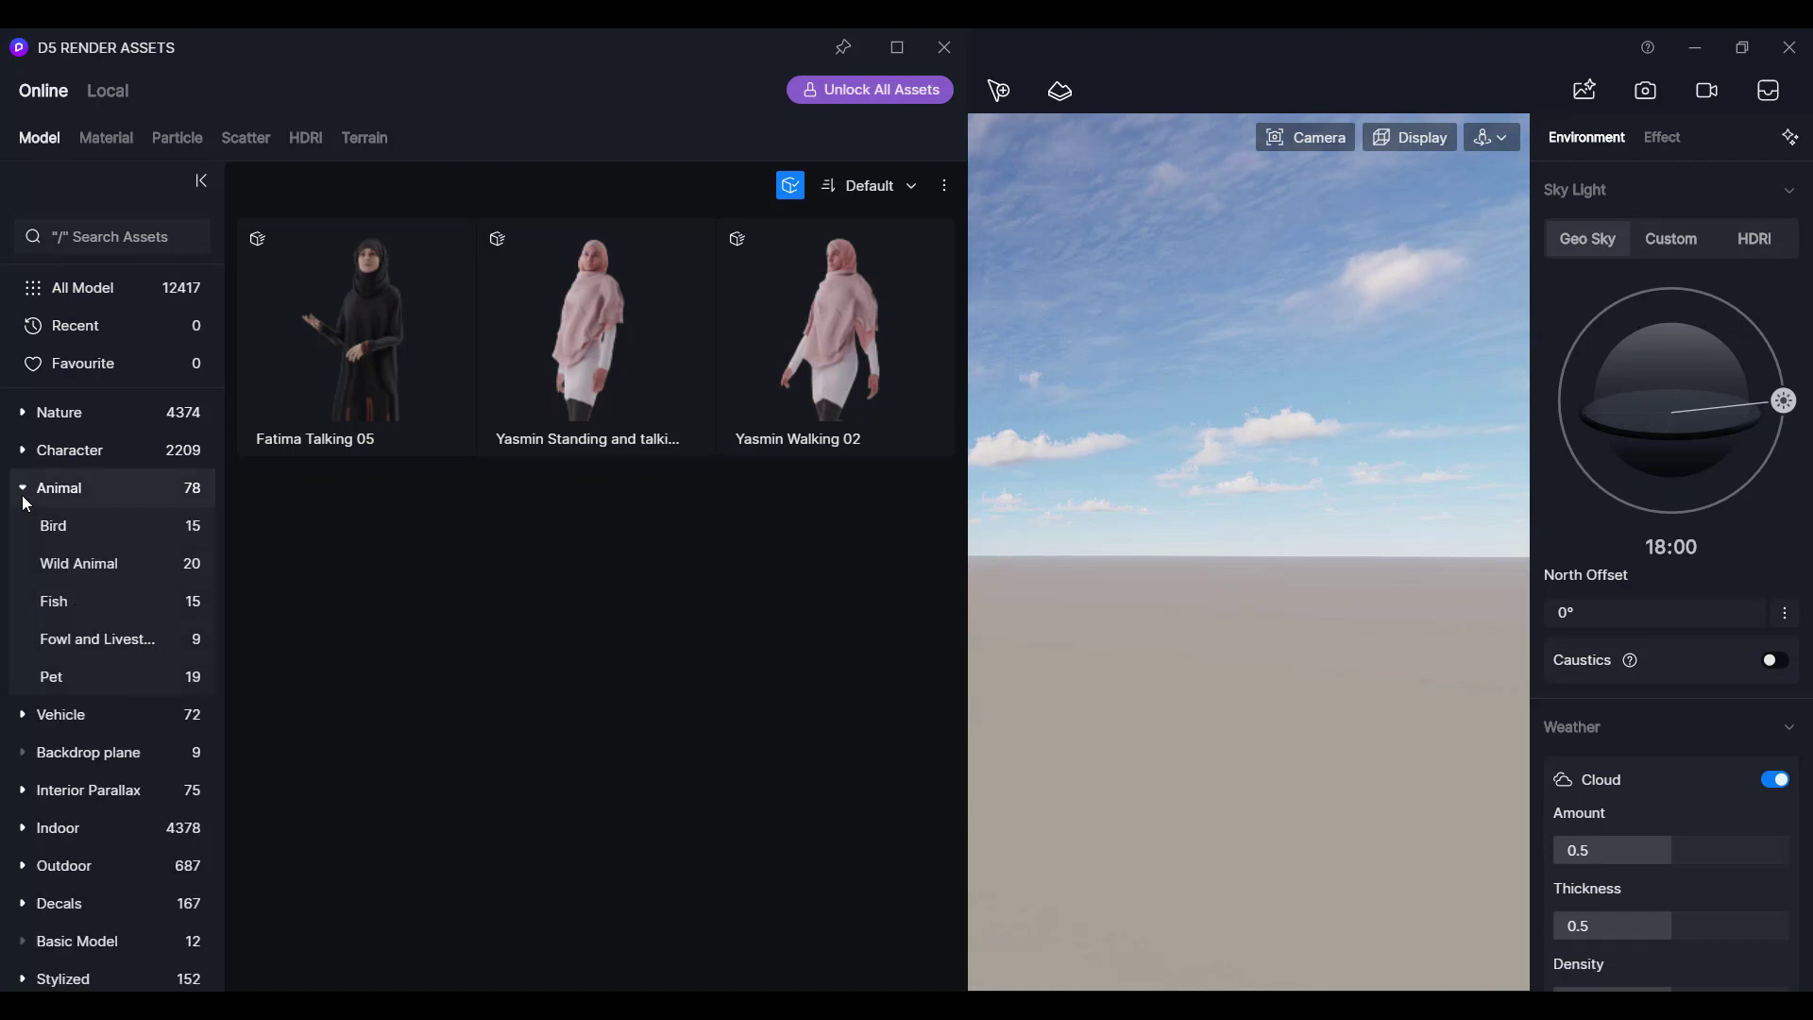
click(92, 525)
click(103, 571)
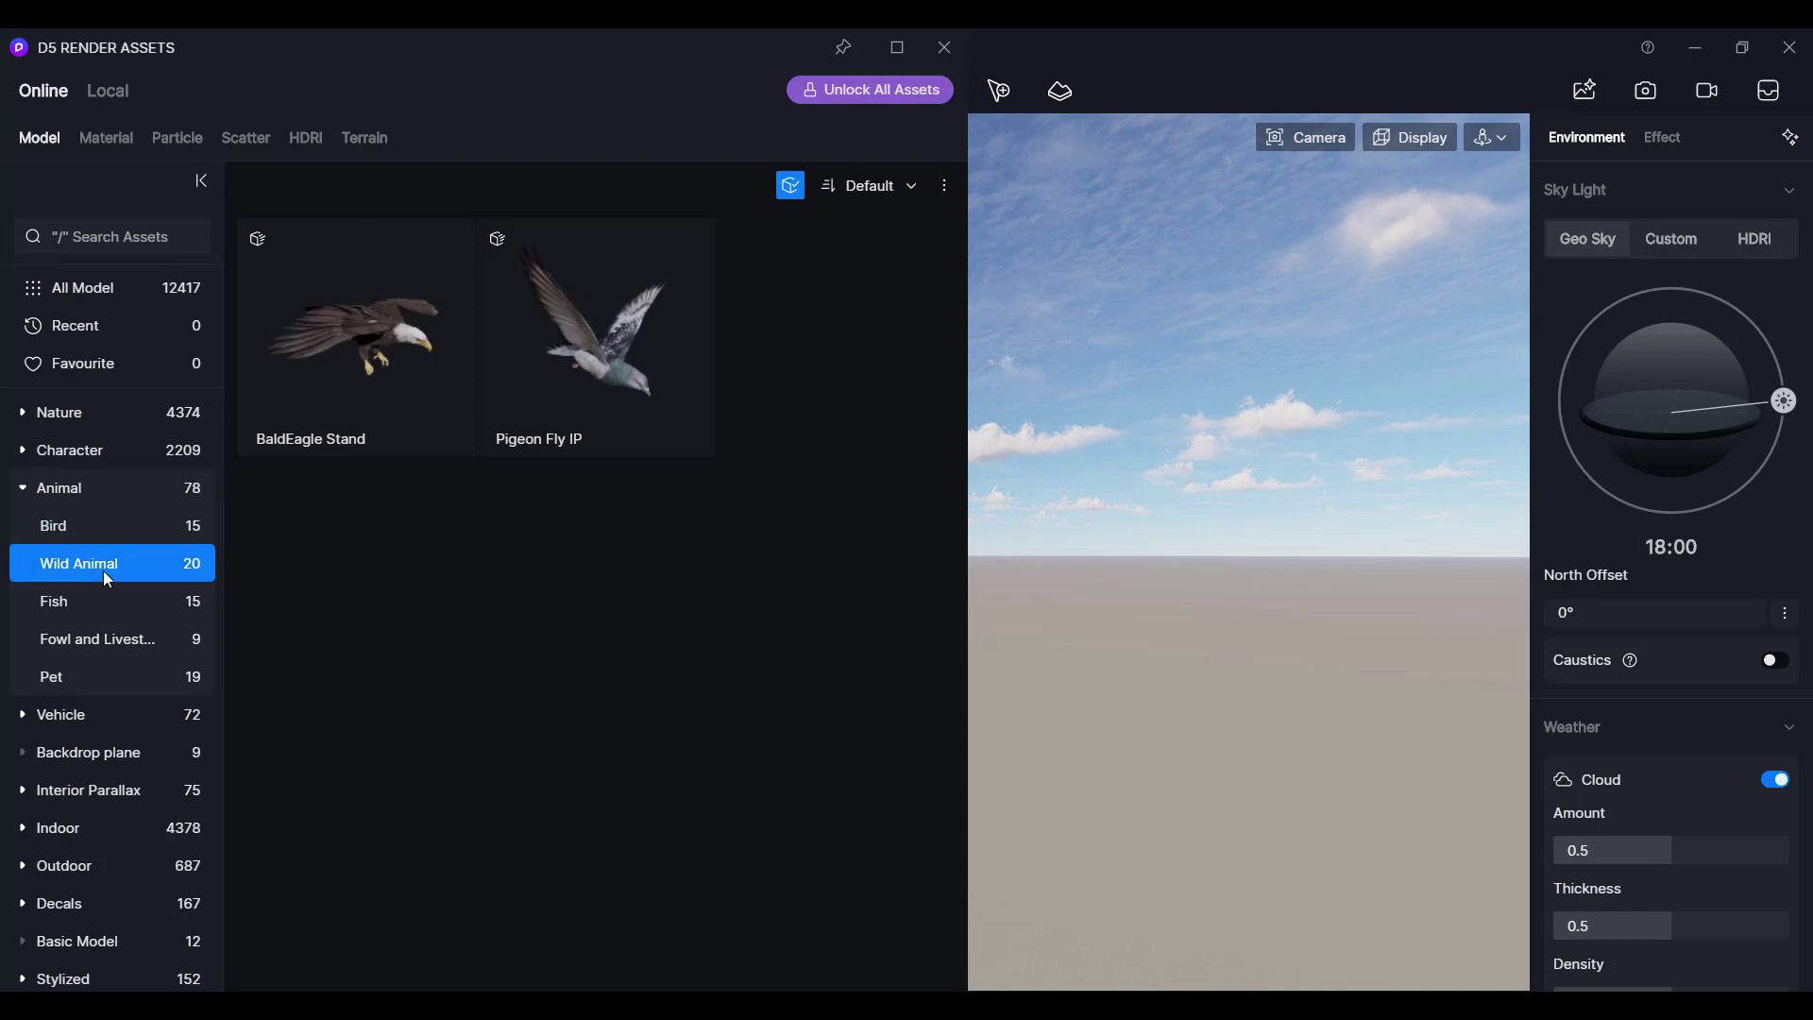
click(104, 595)
click(104, 680)
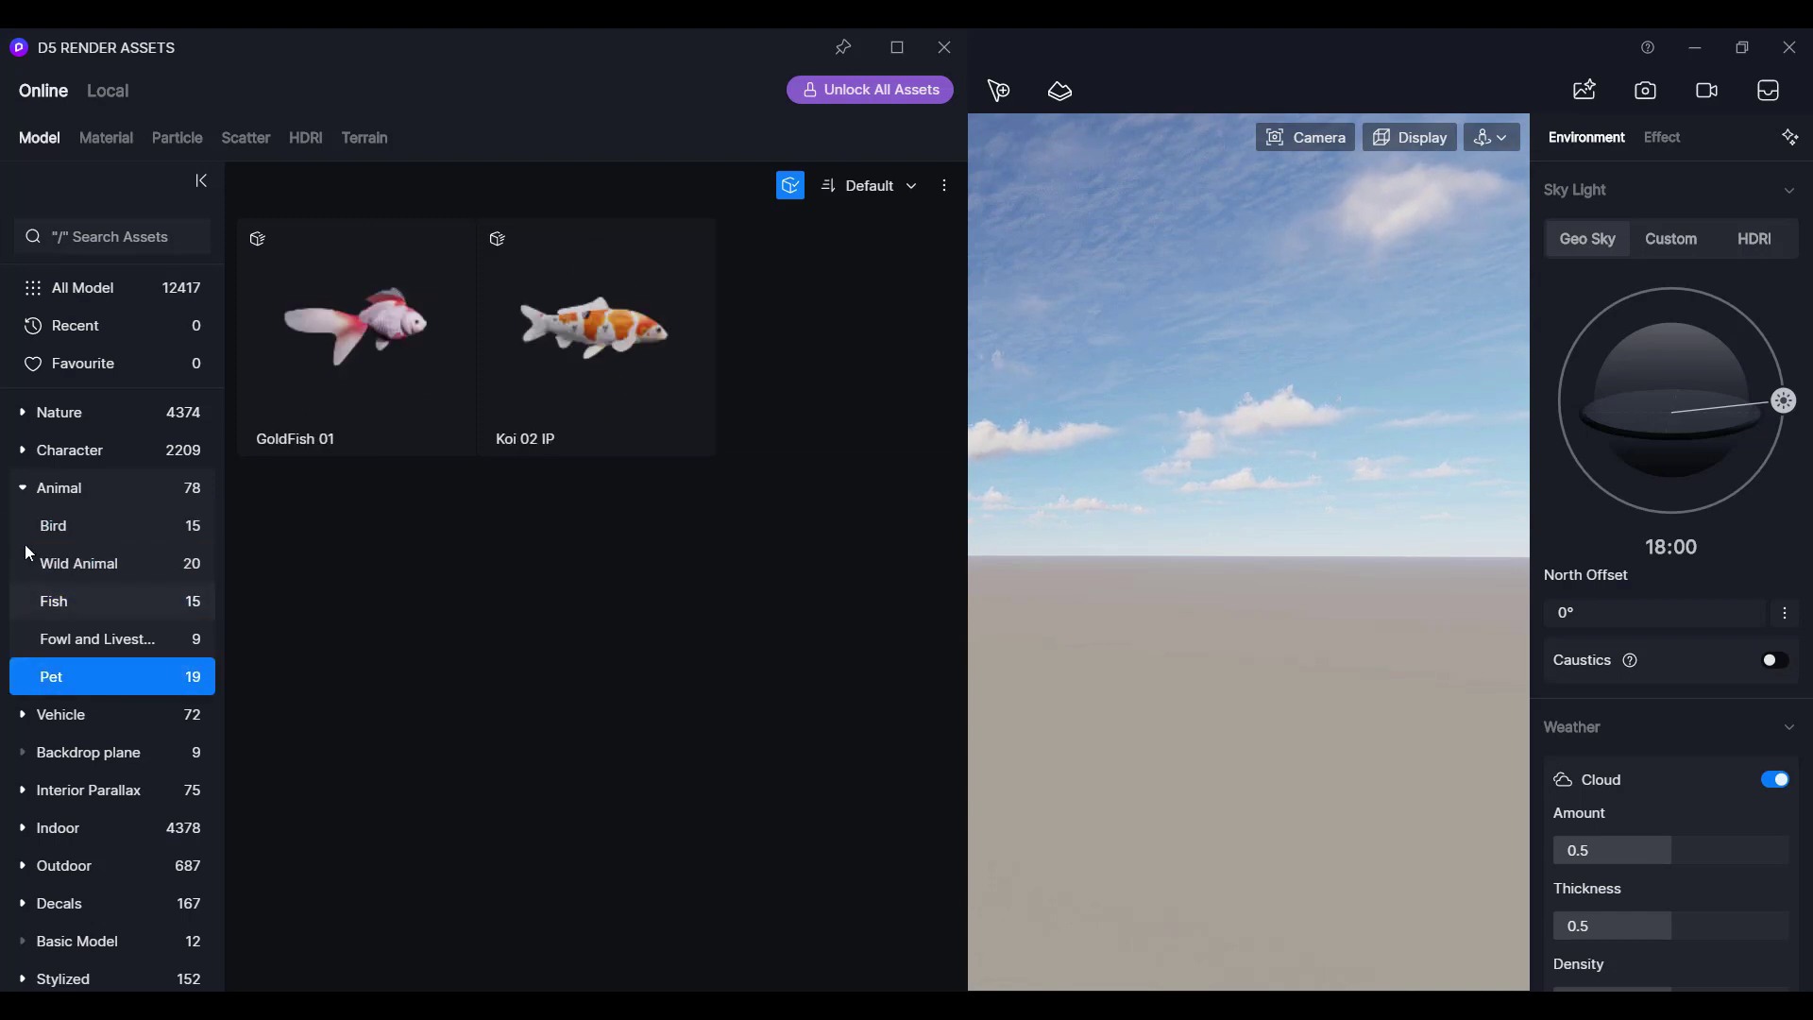
Expand the Vehicle category, browse its free Small-sized, Large&Medium, Special Vehicle, Aircraft and Ship models, and collapse it
click(23, 487)
click(27, 535)
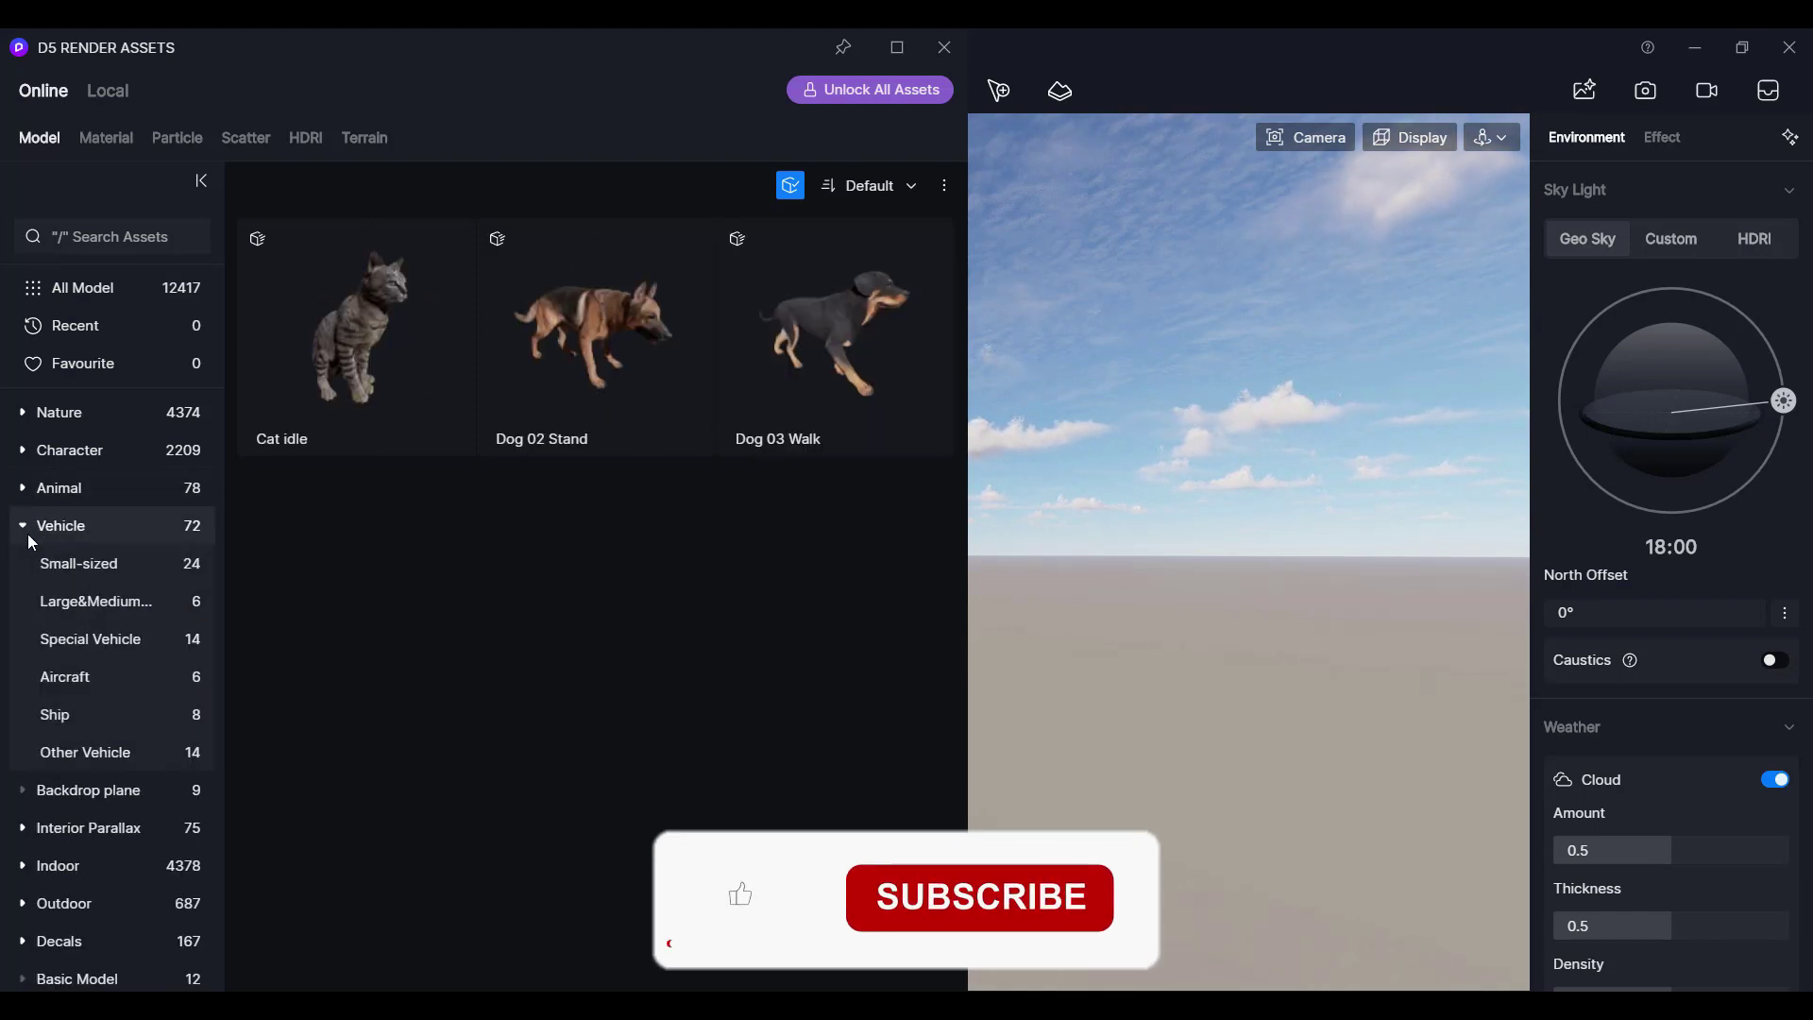
click(87, 565)
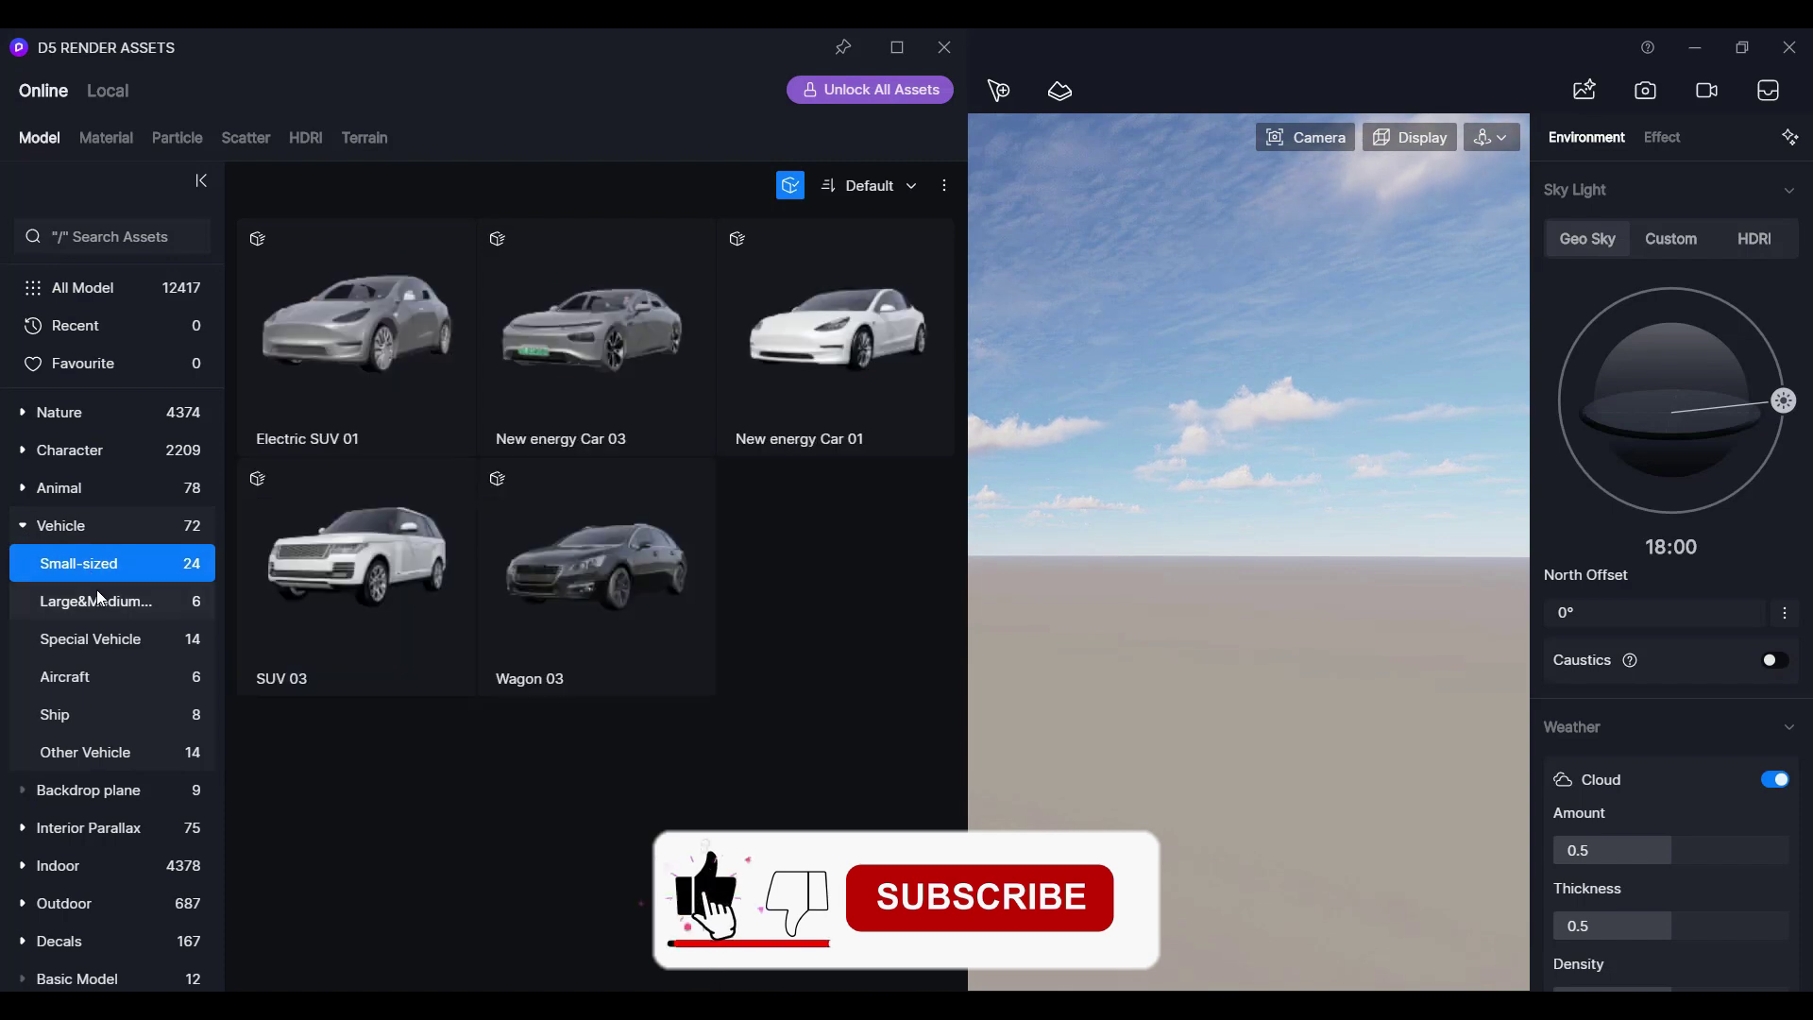
click(98, 601)
click(94, 639)
click(94, 677)
click(100, 710)
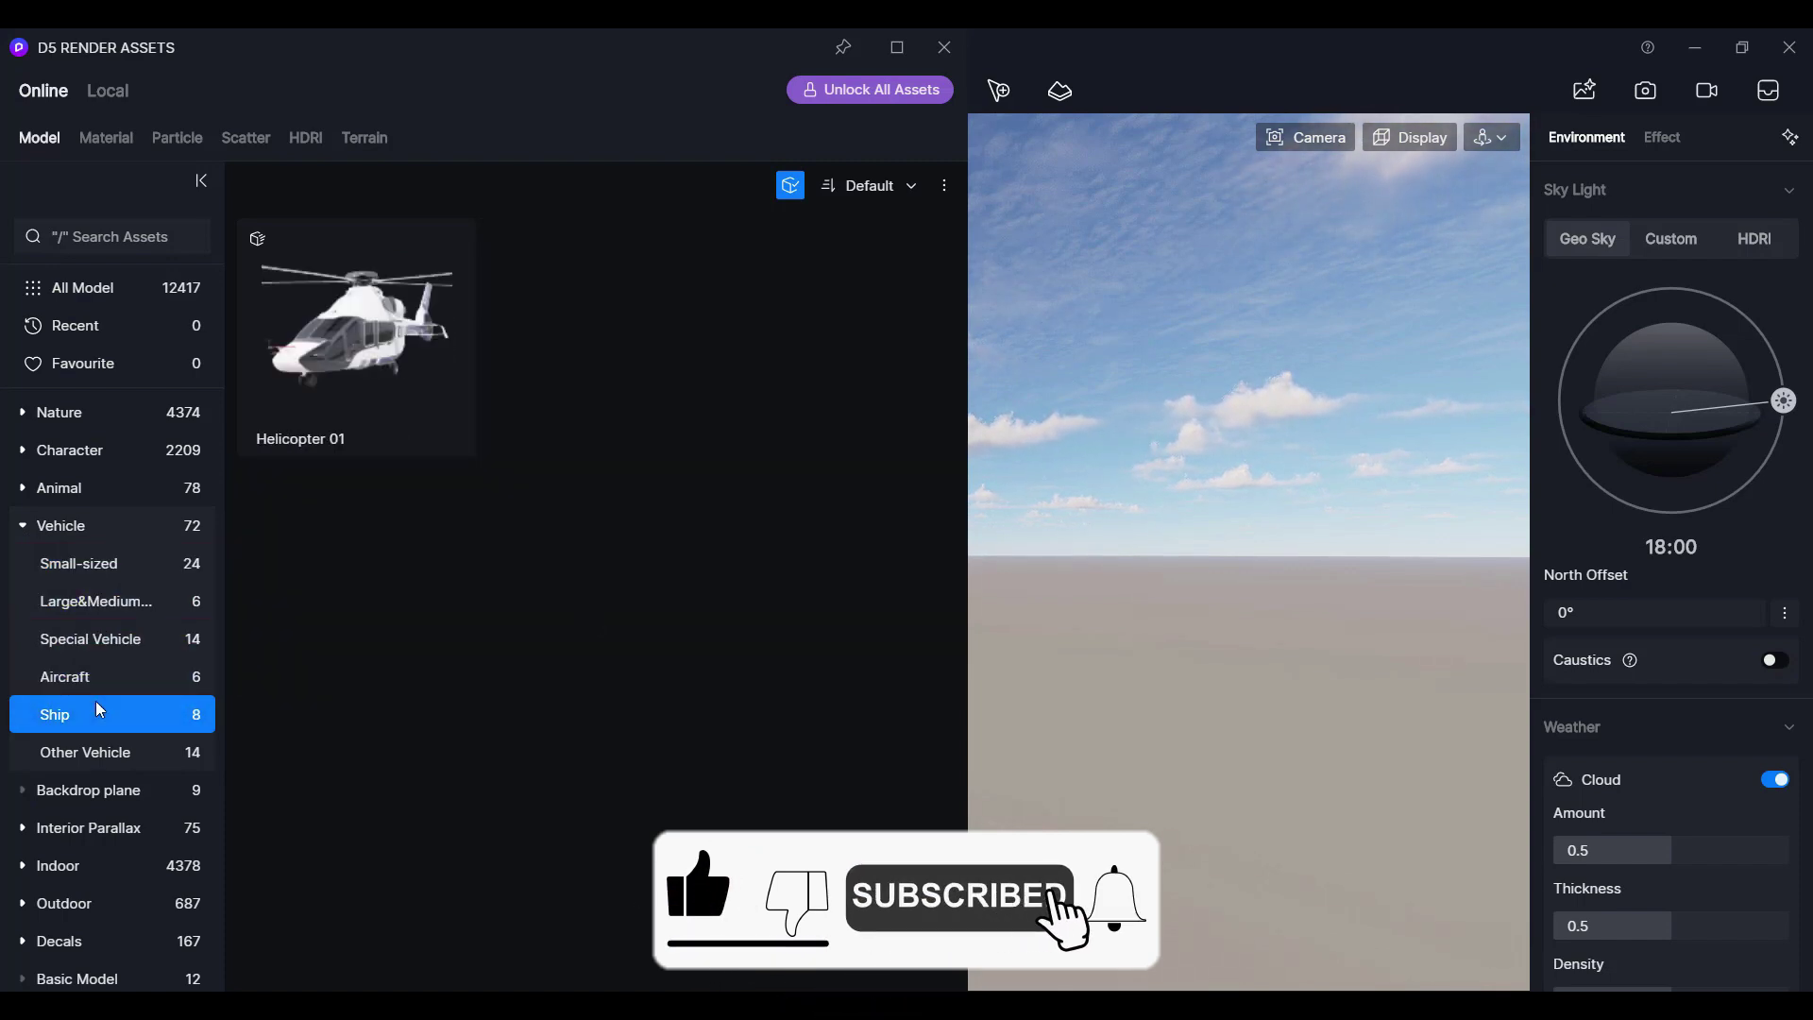
click(24, 525)
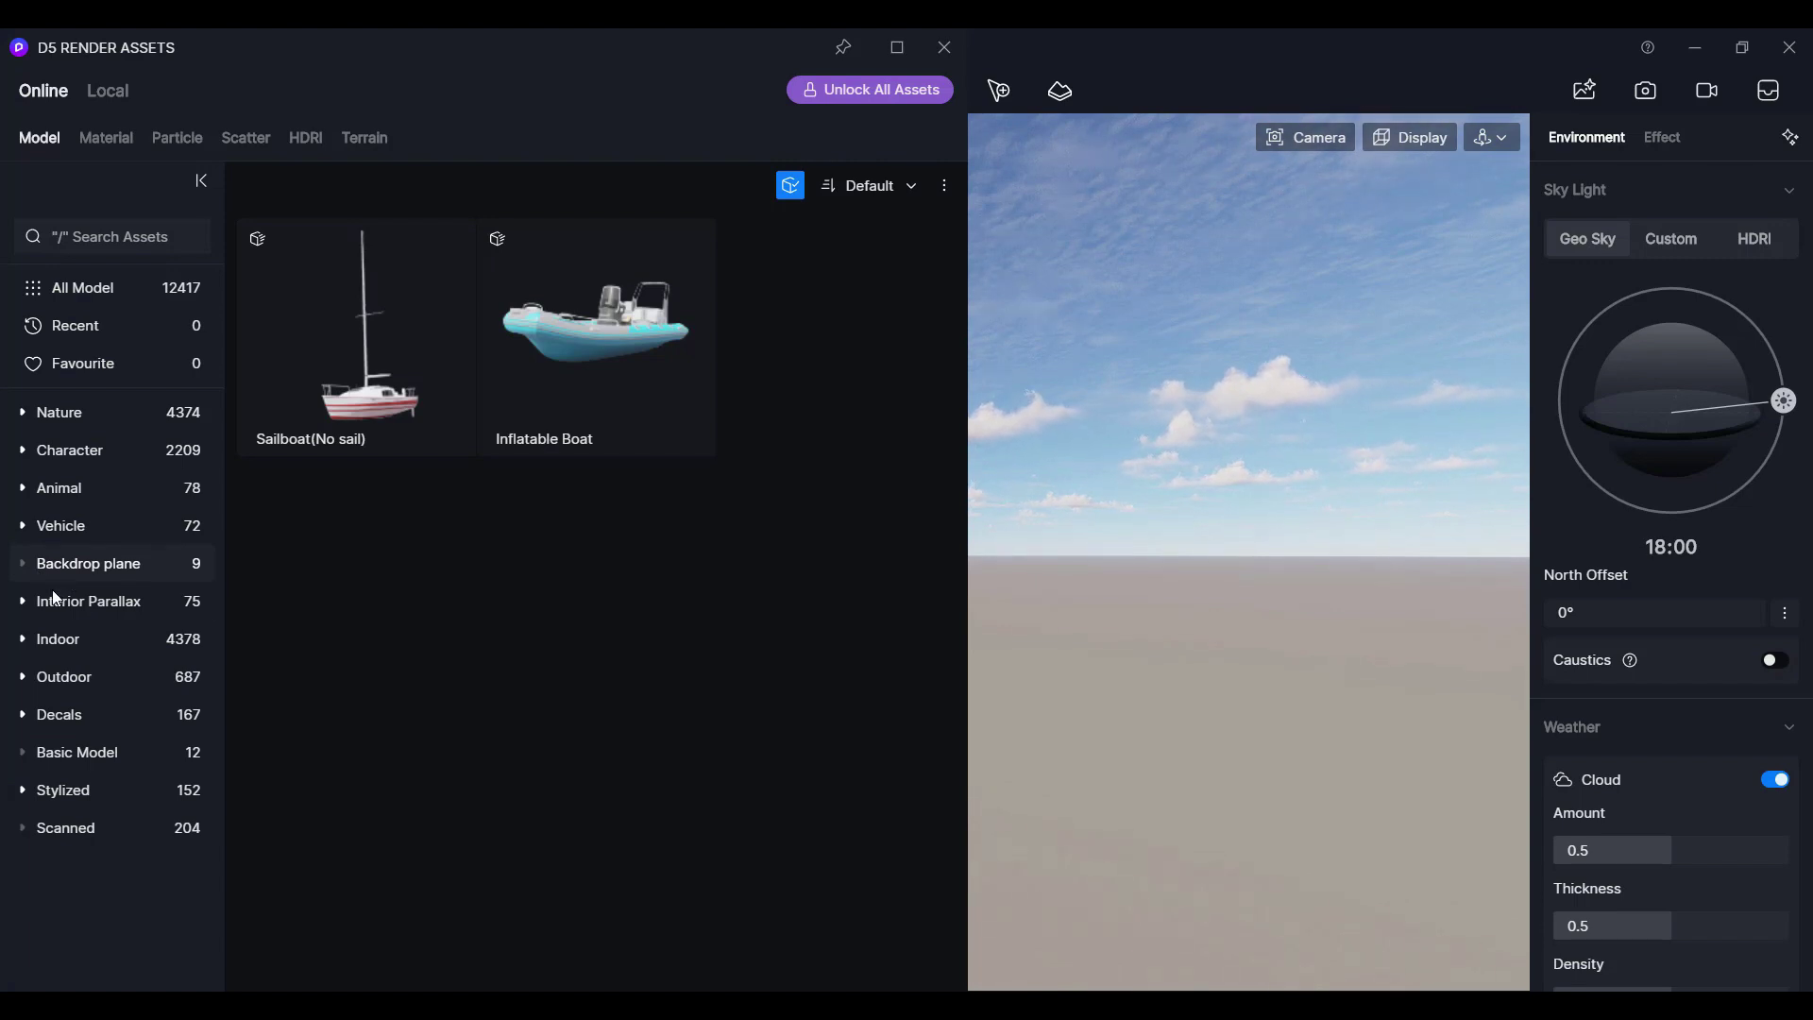
Check the subcategories of Interior Parallax, collapse it and expand the Indoor category
click(28, 606)
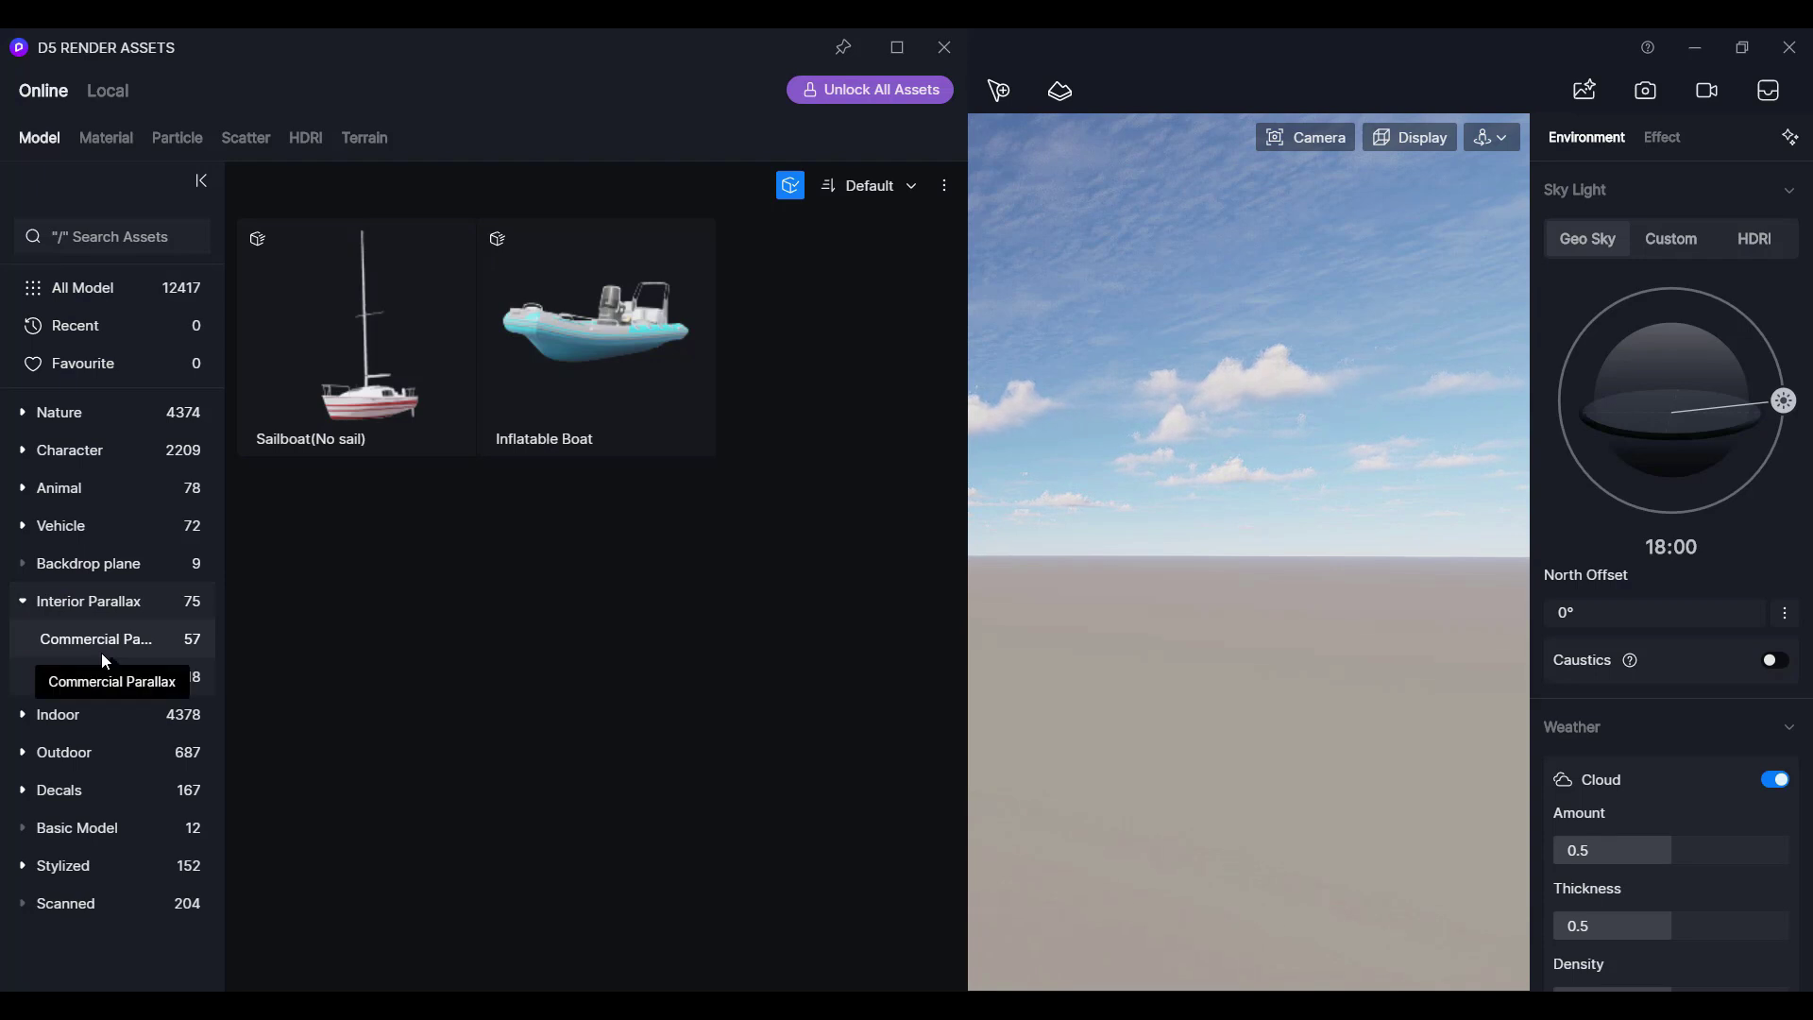
click(25, 603)
click(23, 641)
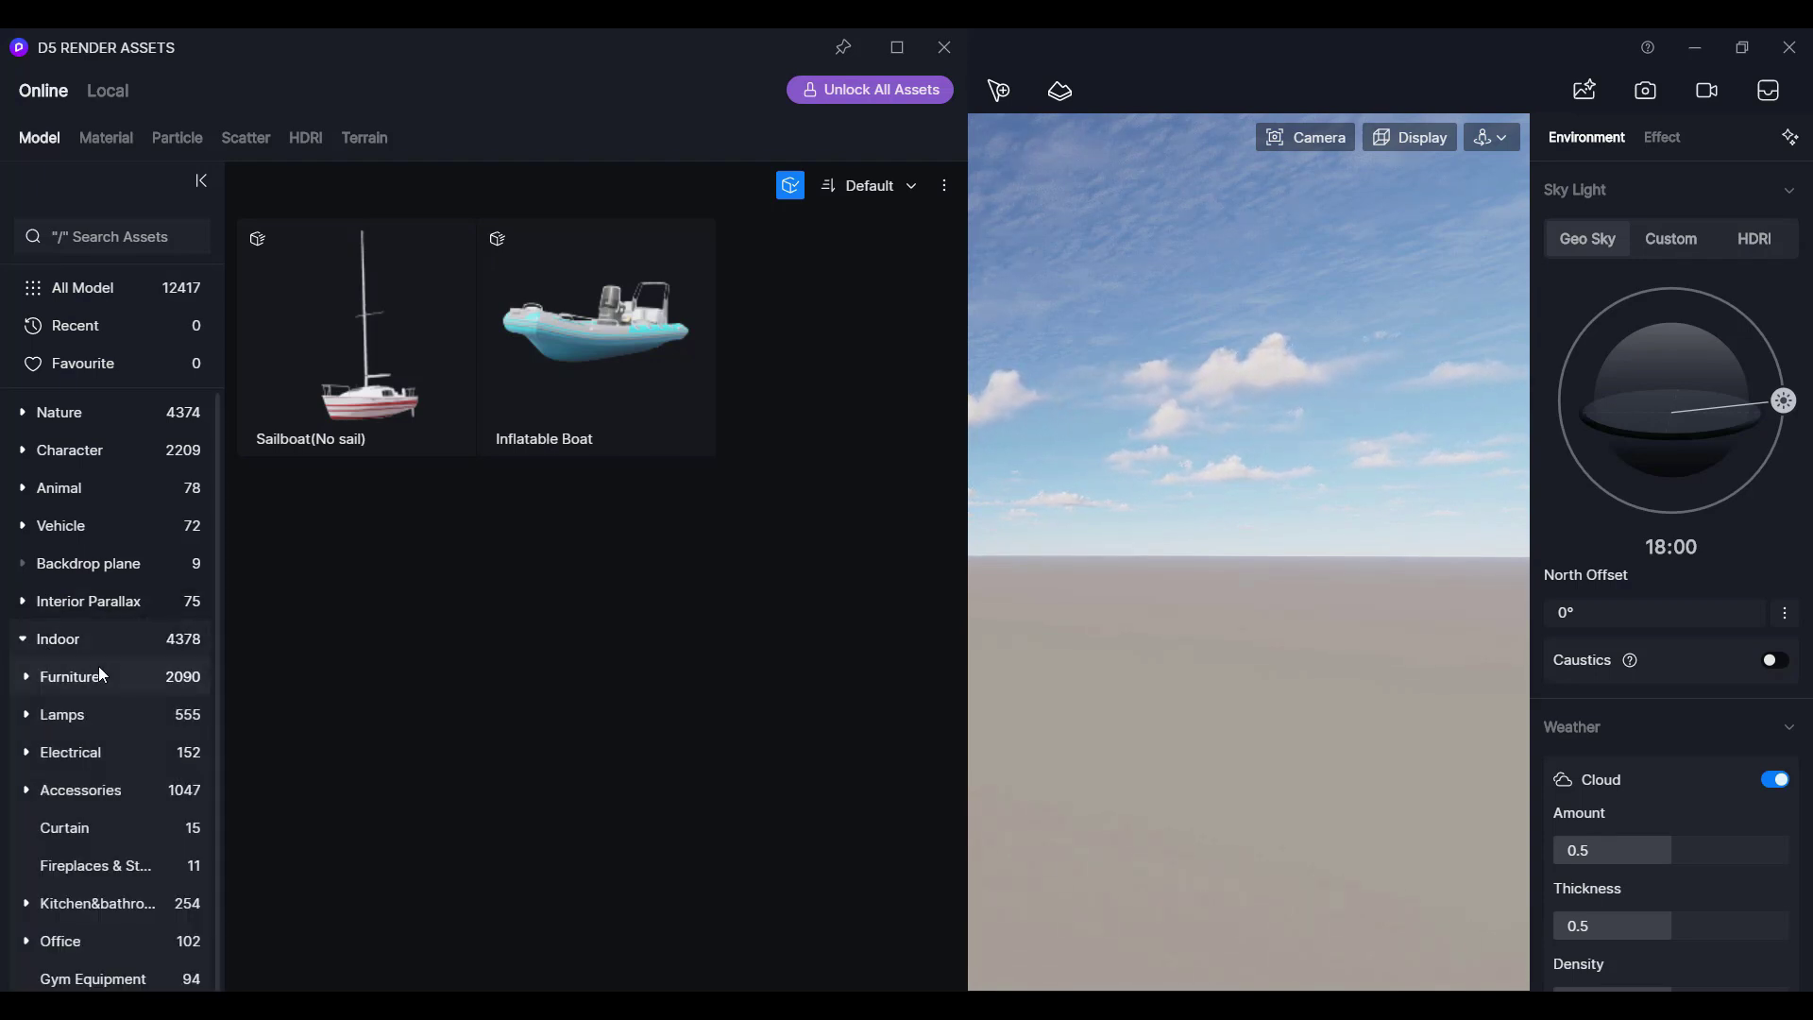
Browse the free indoor Furniture models, including Sofa, Table, Tables, Chairs, Beds, Cabinet and Shelves, and collapse the group
click(44, 678)
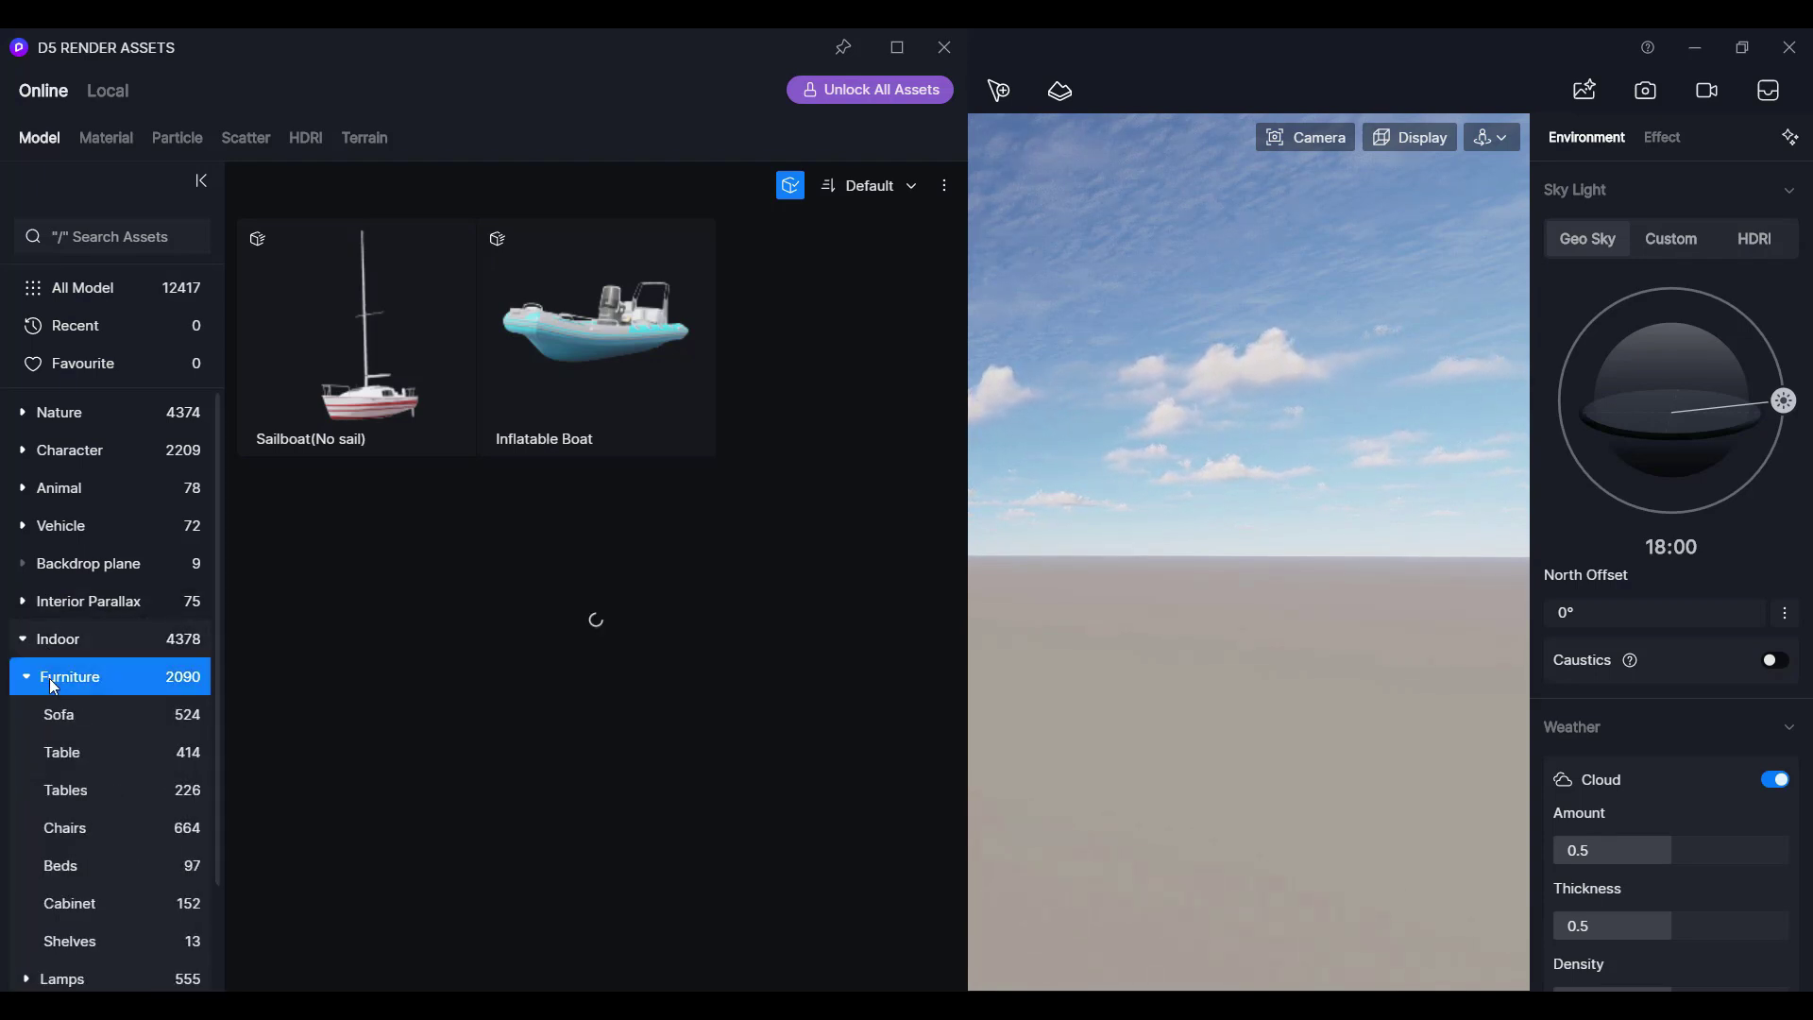
click(82, 727)
click(77, 755)
click(80, 791)
click(83, 829)
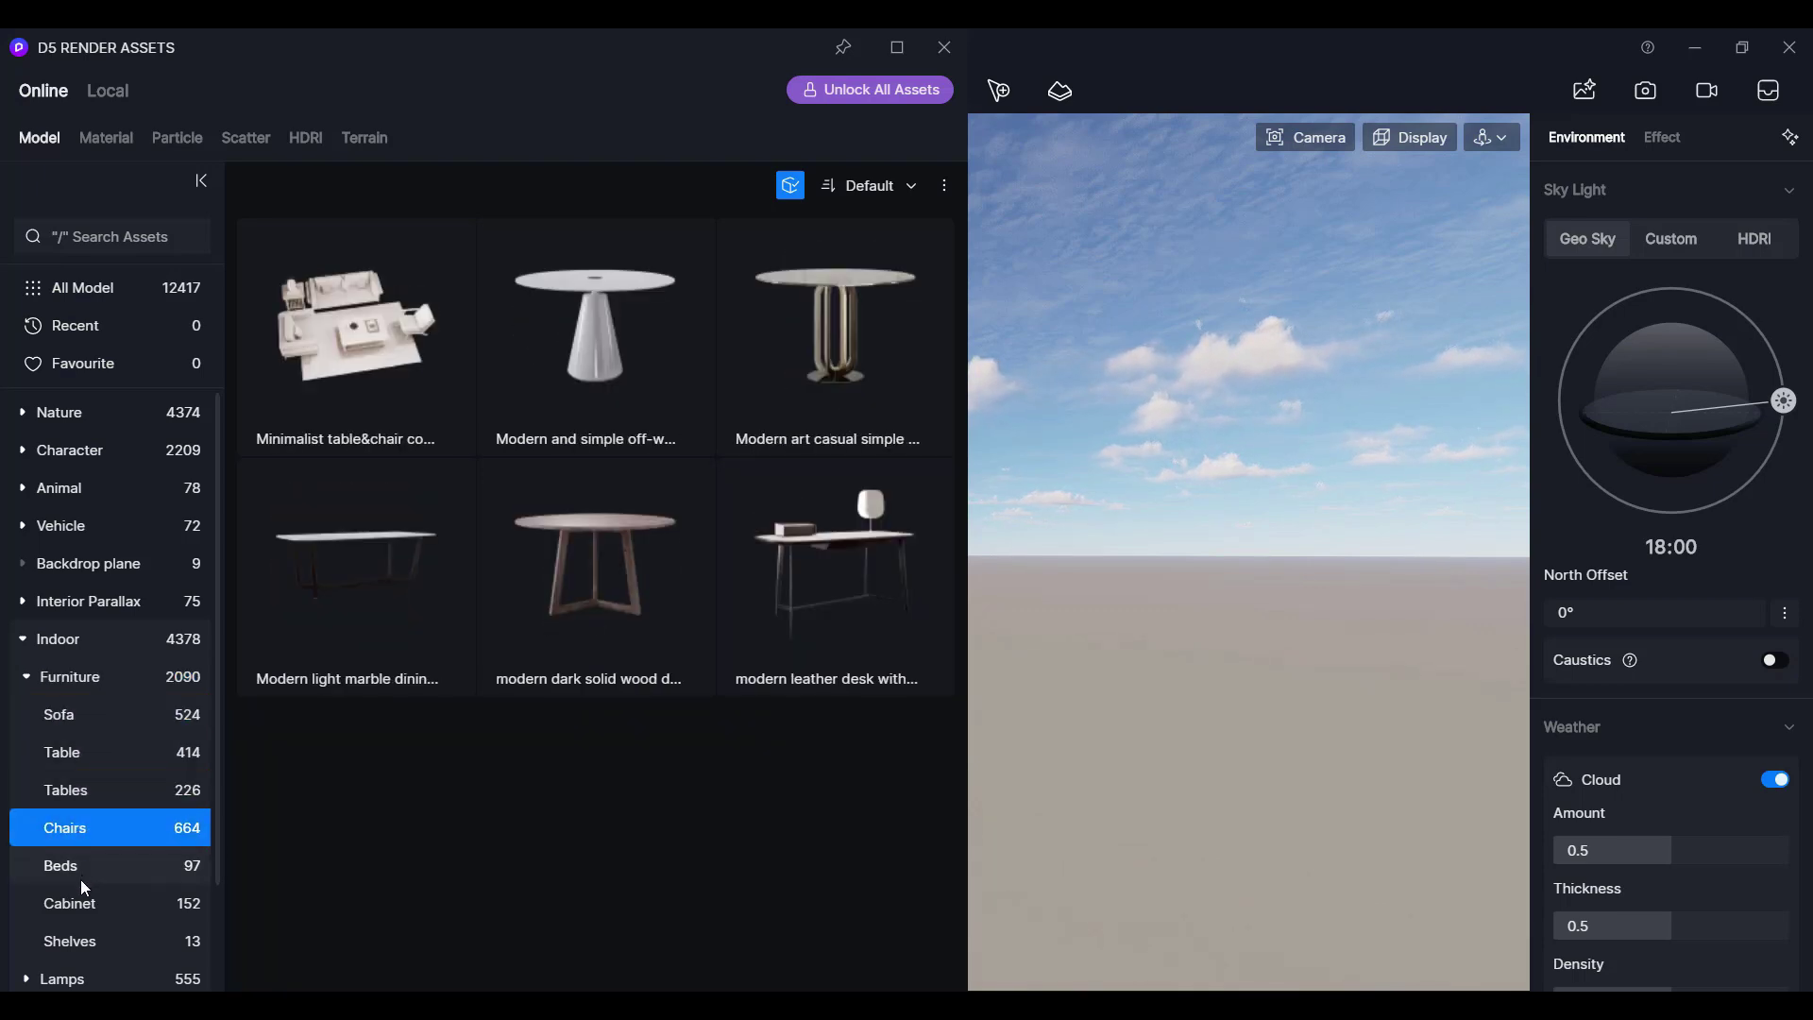
click(81, 876)
click(81, 911)
click(81, 939)
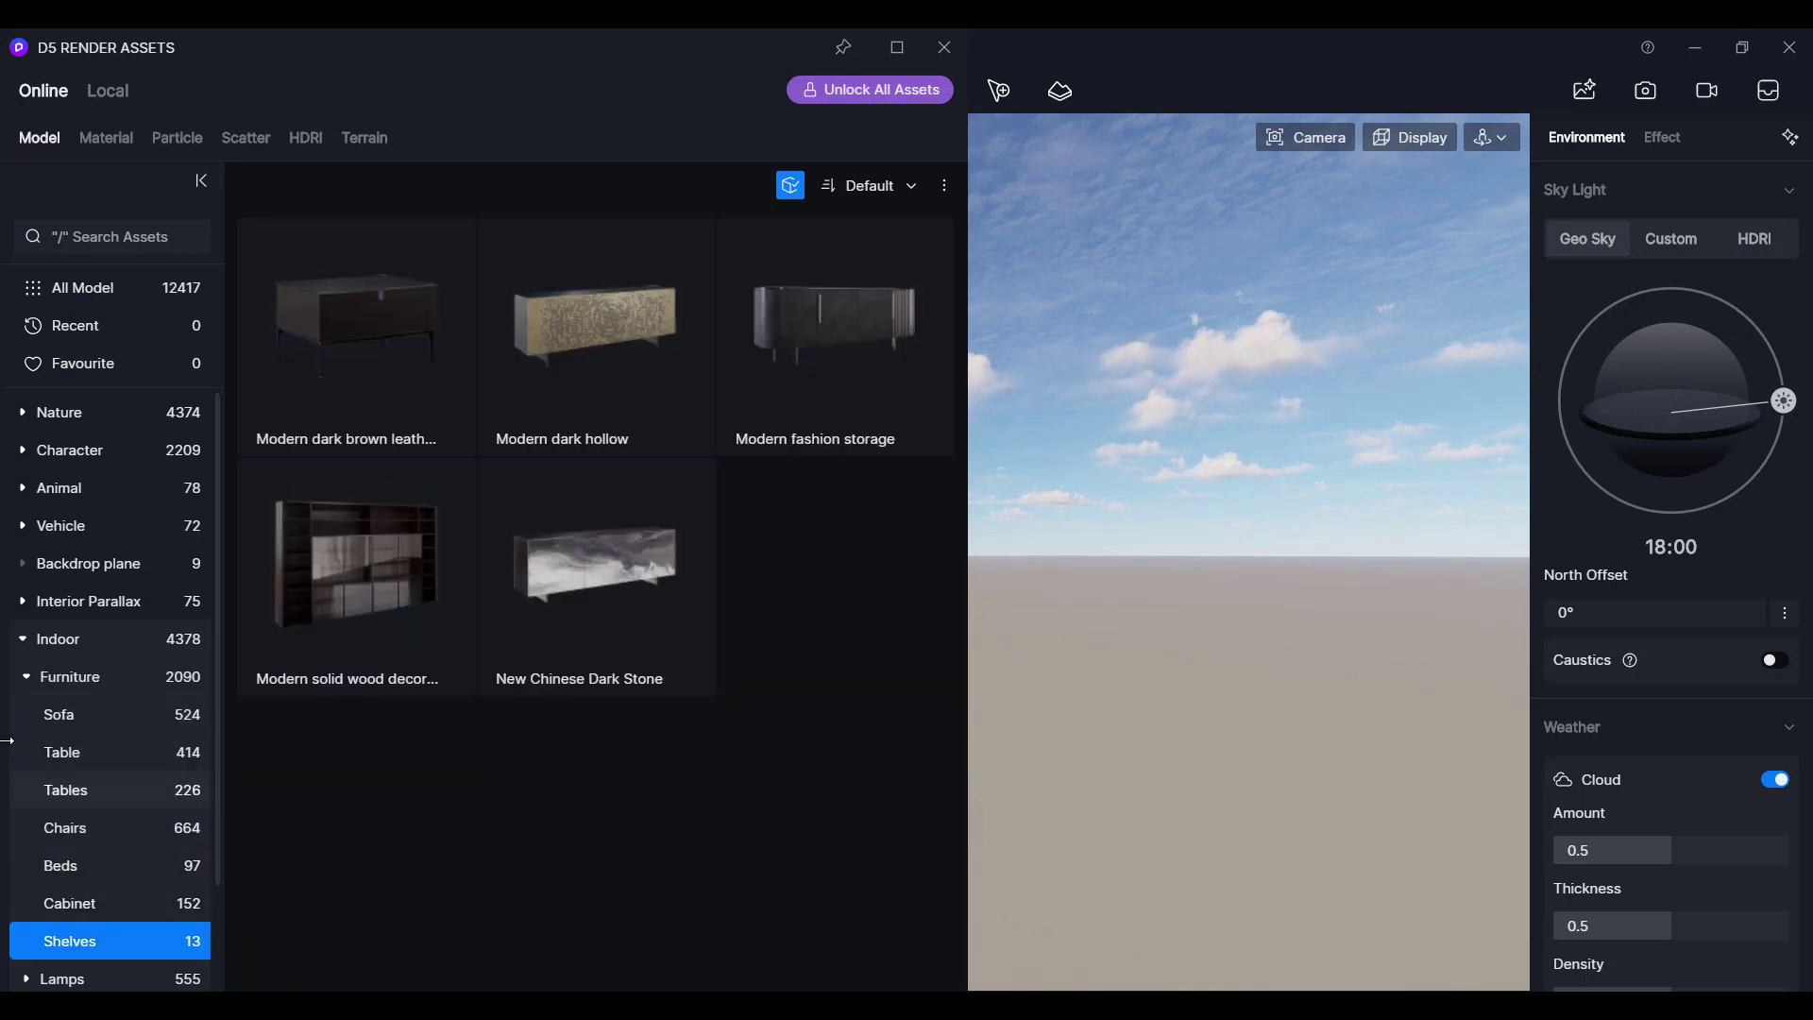
click(25, 678)
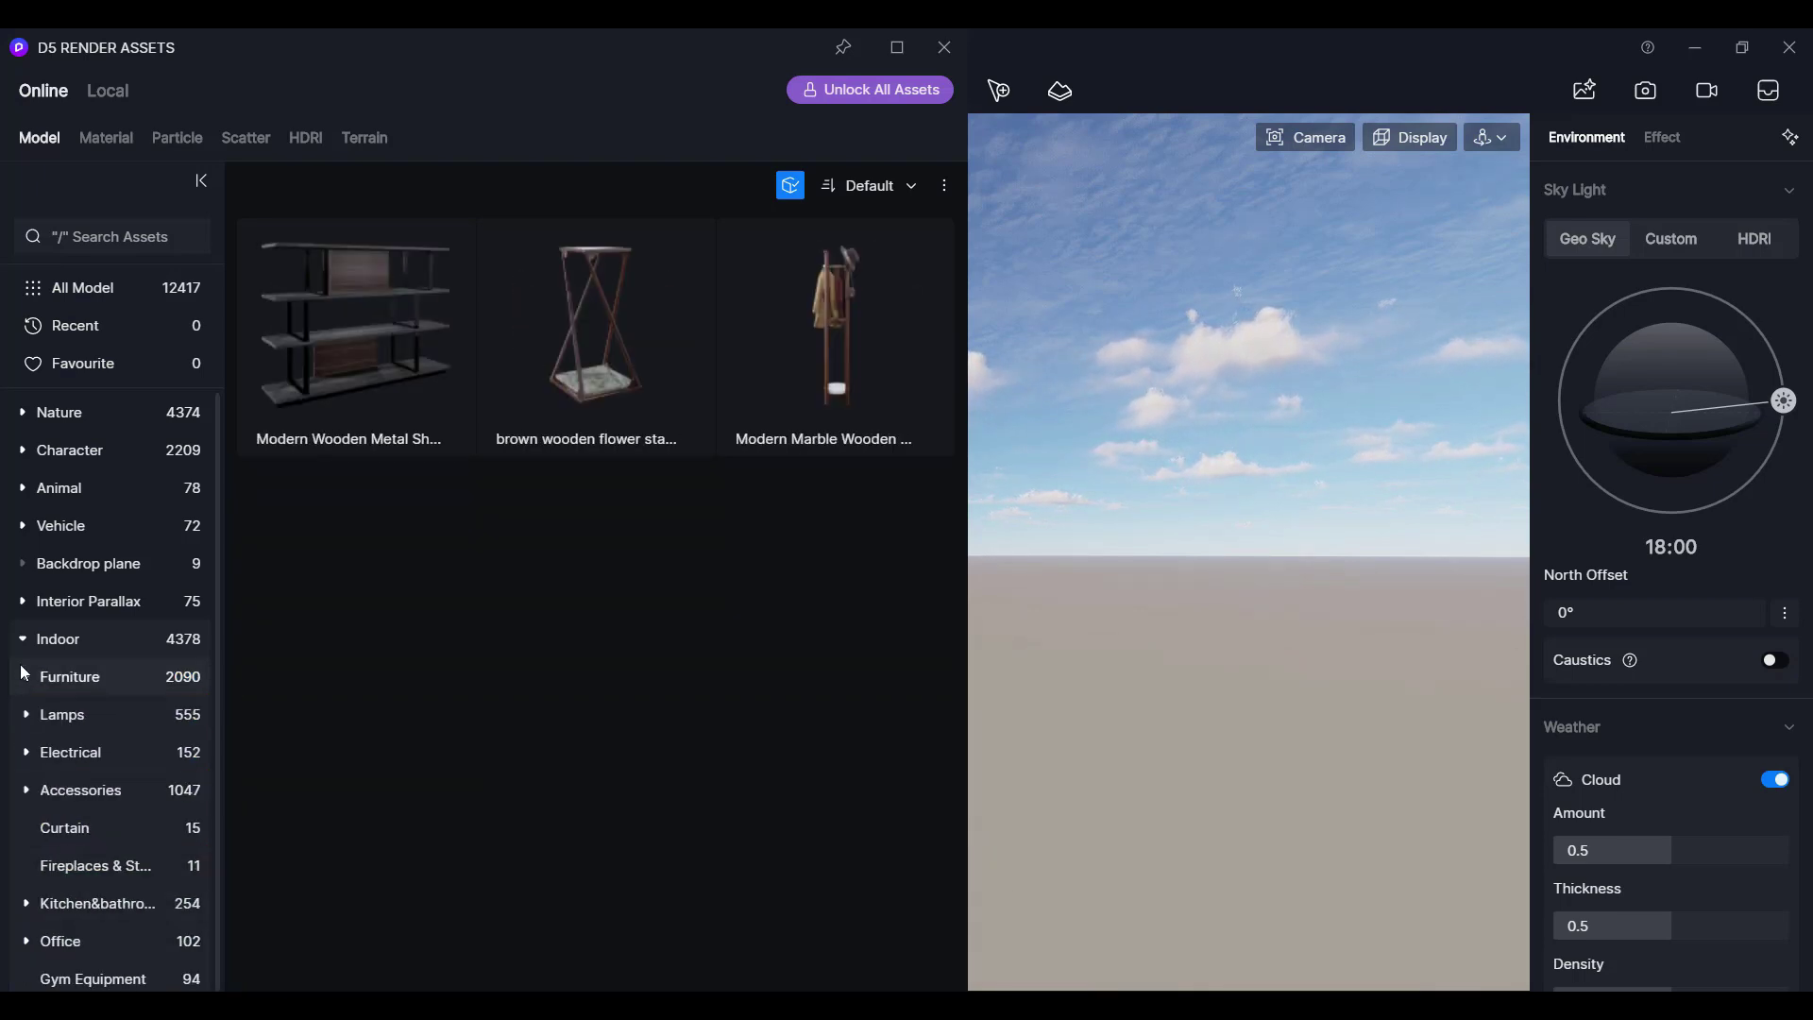
Browse the free indoor Lamps models for Chandeliers, Wall lamp, Table lamps, Floor lamp and Stage Light, and collapse the group
click(36, 717)
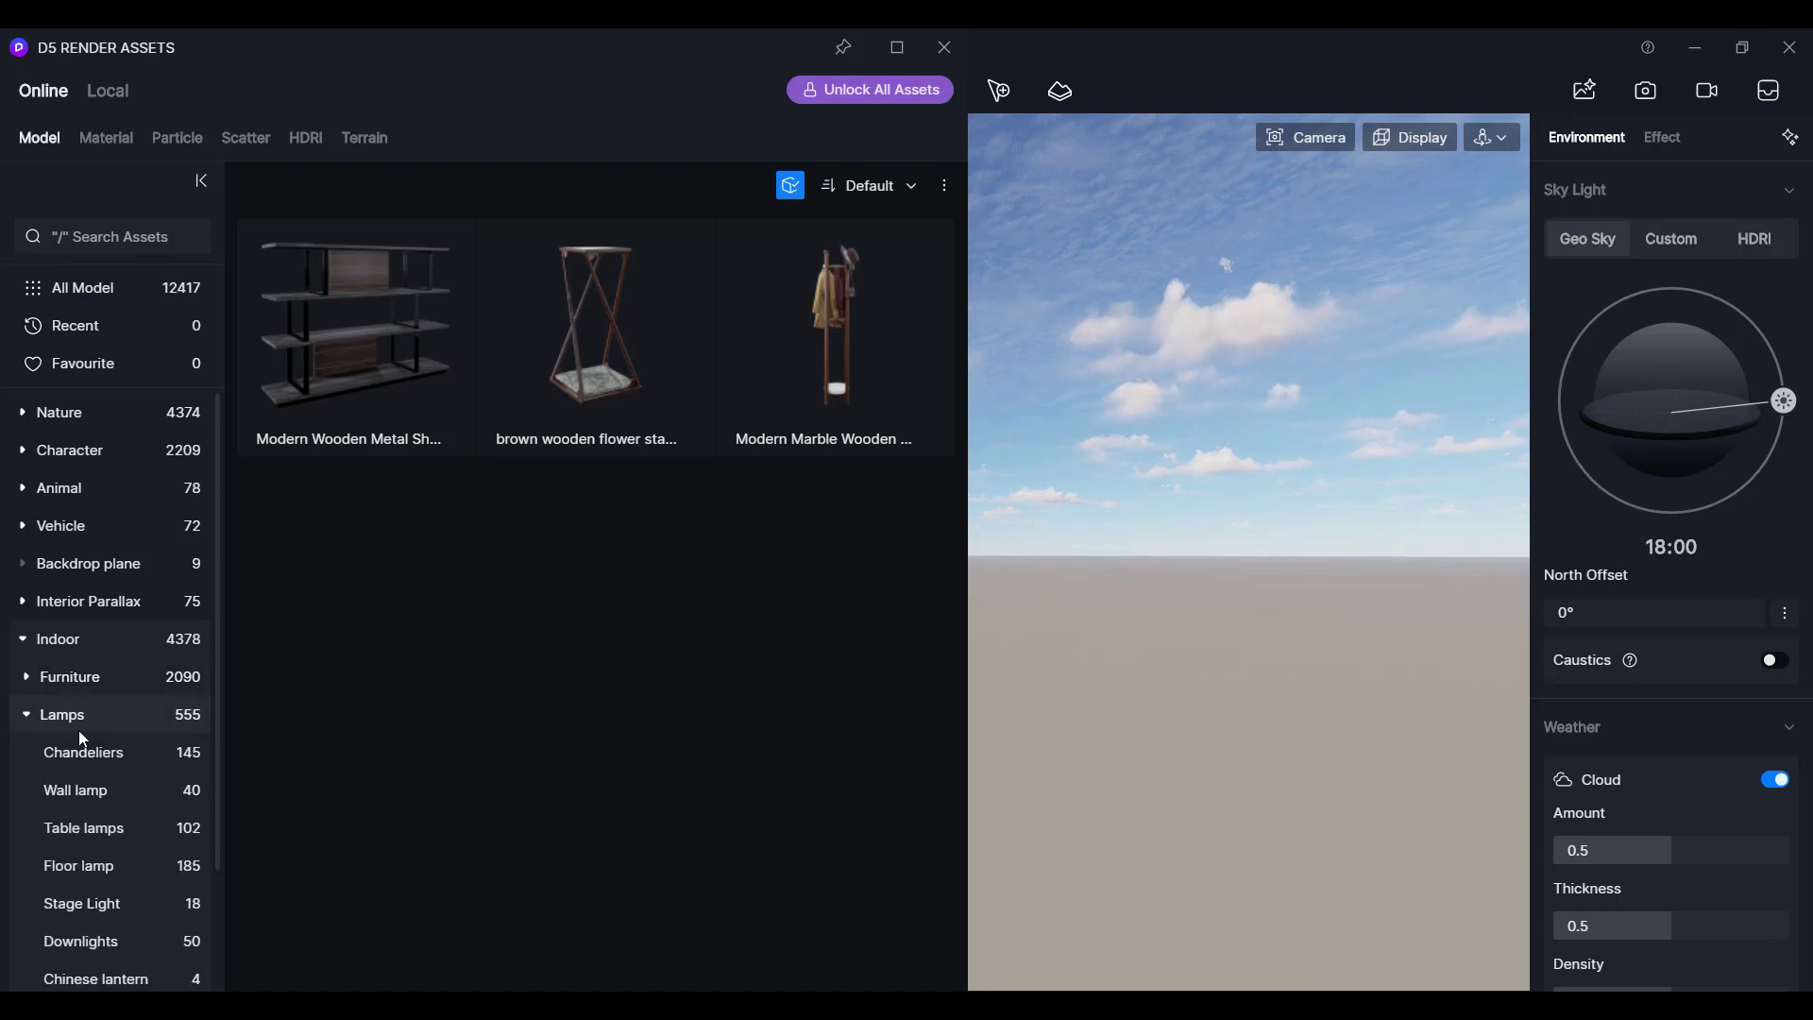
click(90, 751)
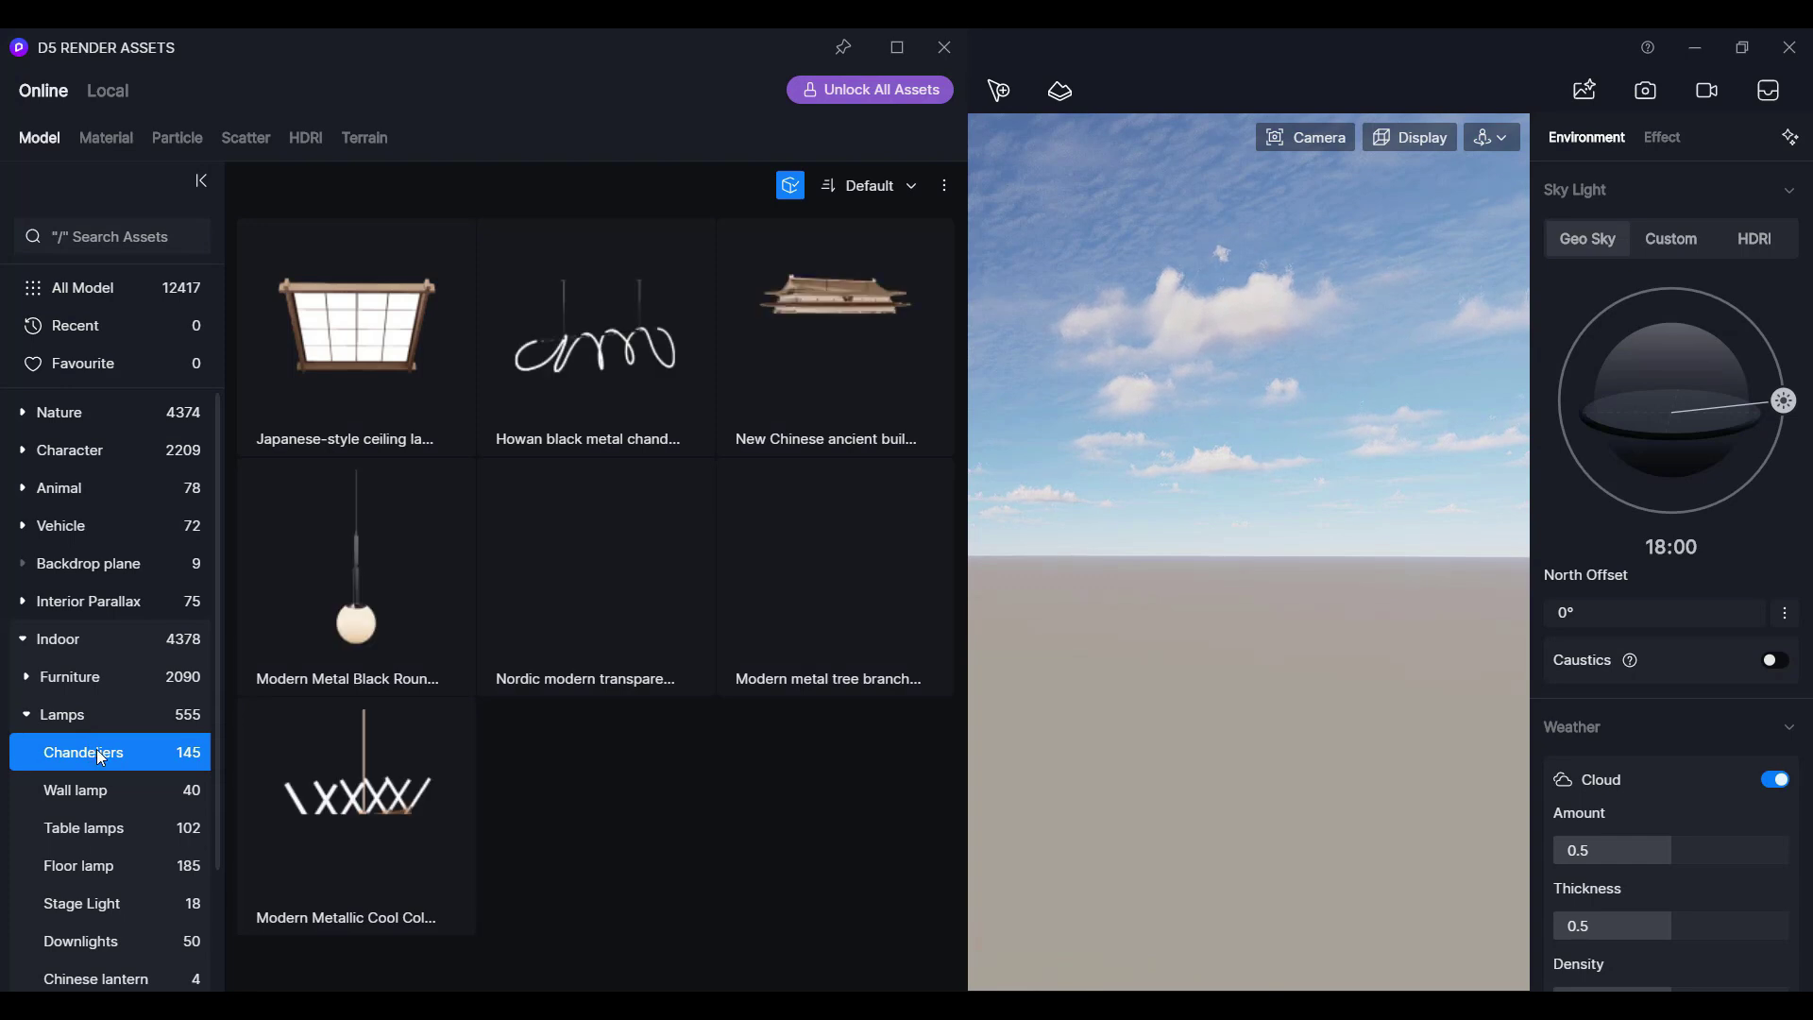
click(117, 789)
click(109, 828)
click(112, 866)
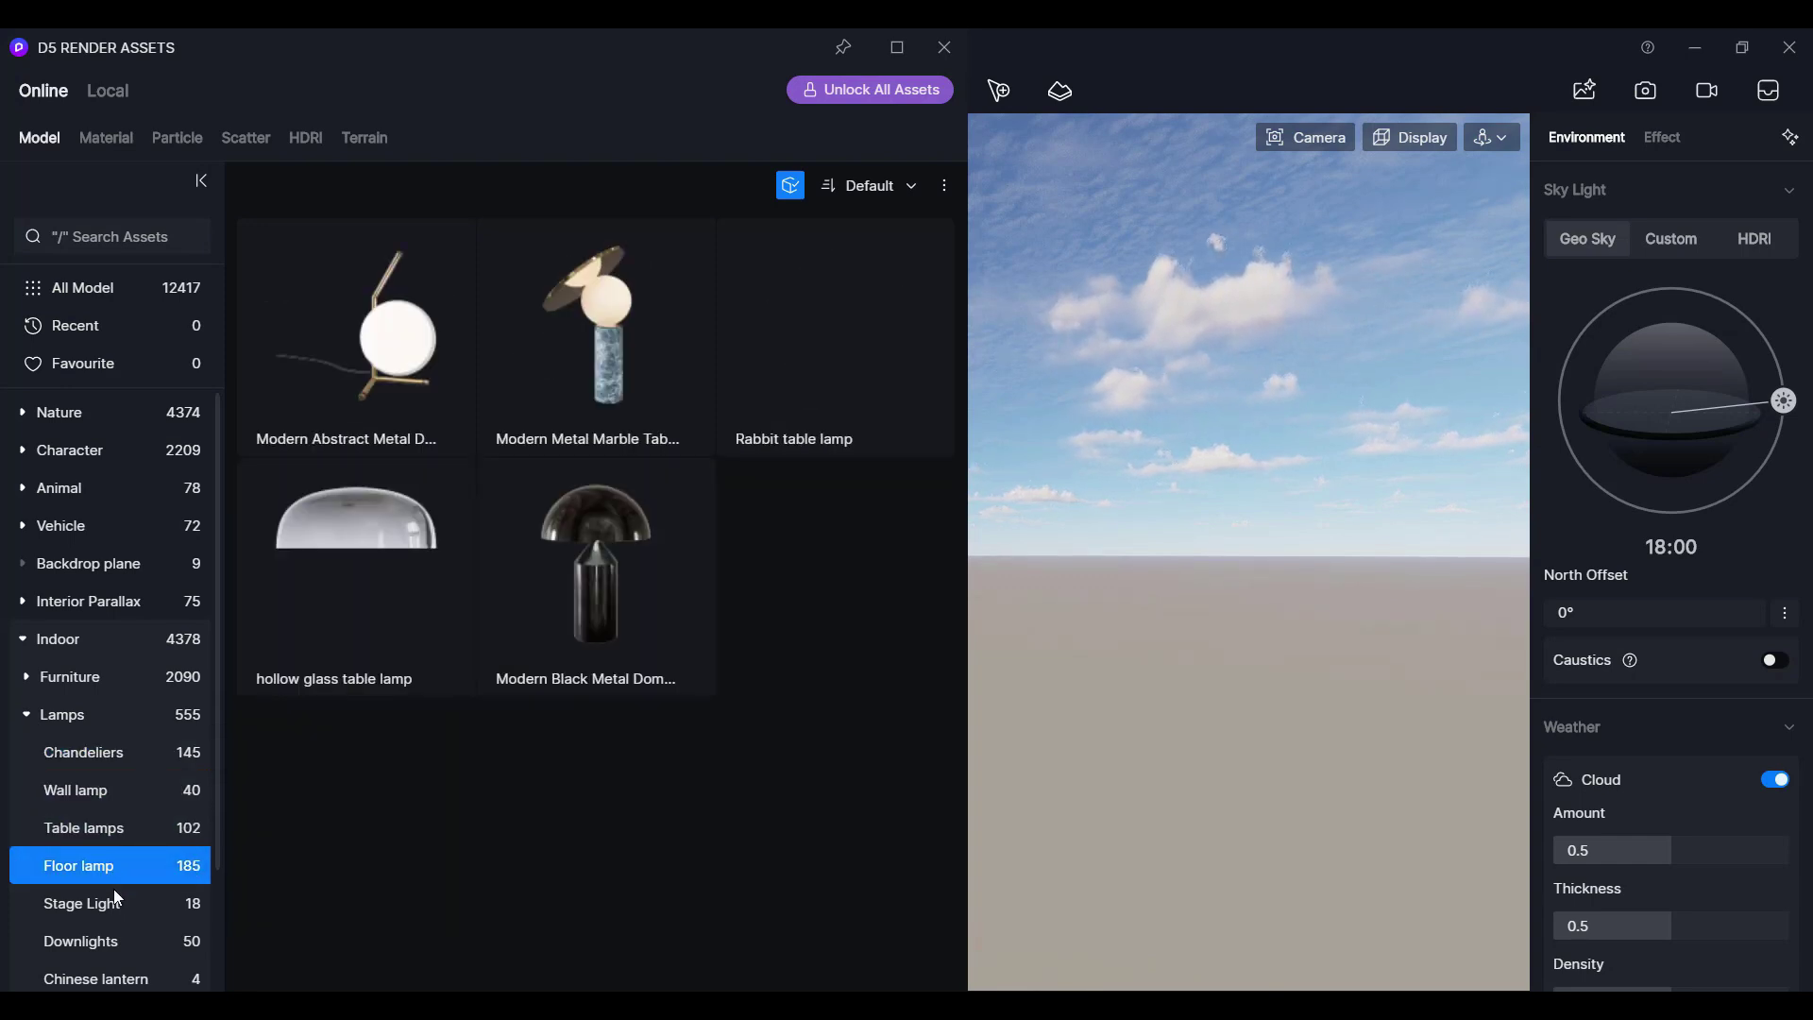
click(112, 905)
click(25, 722)
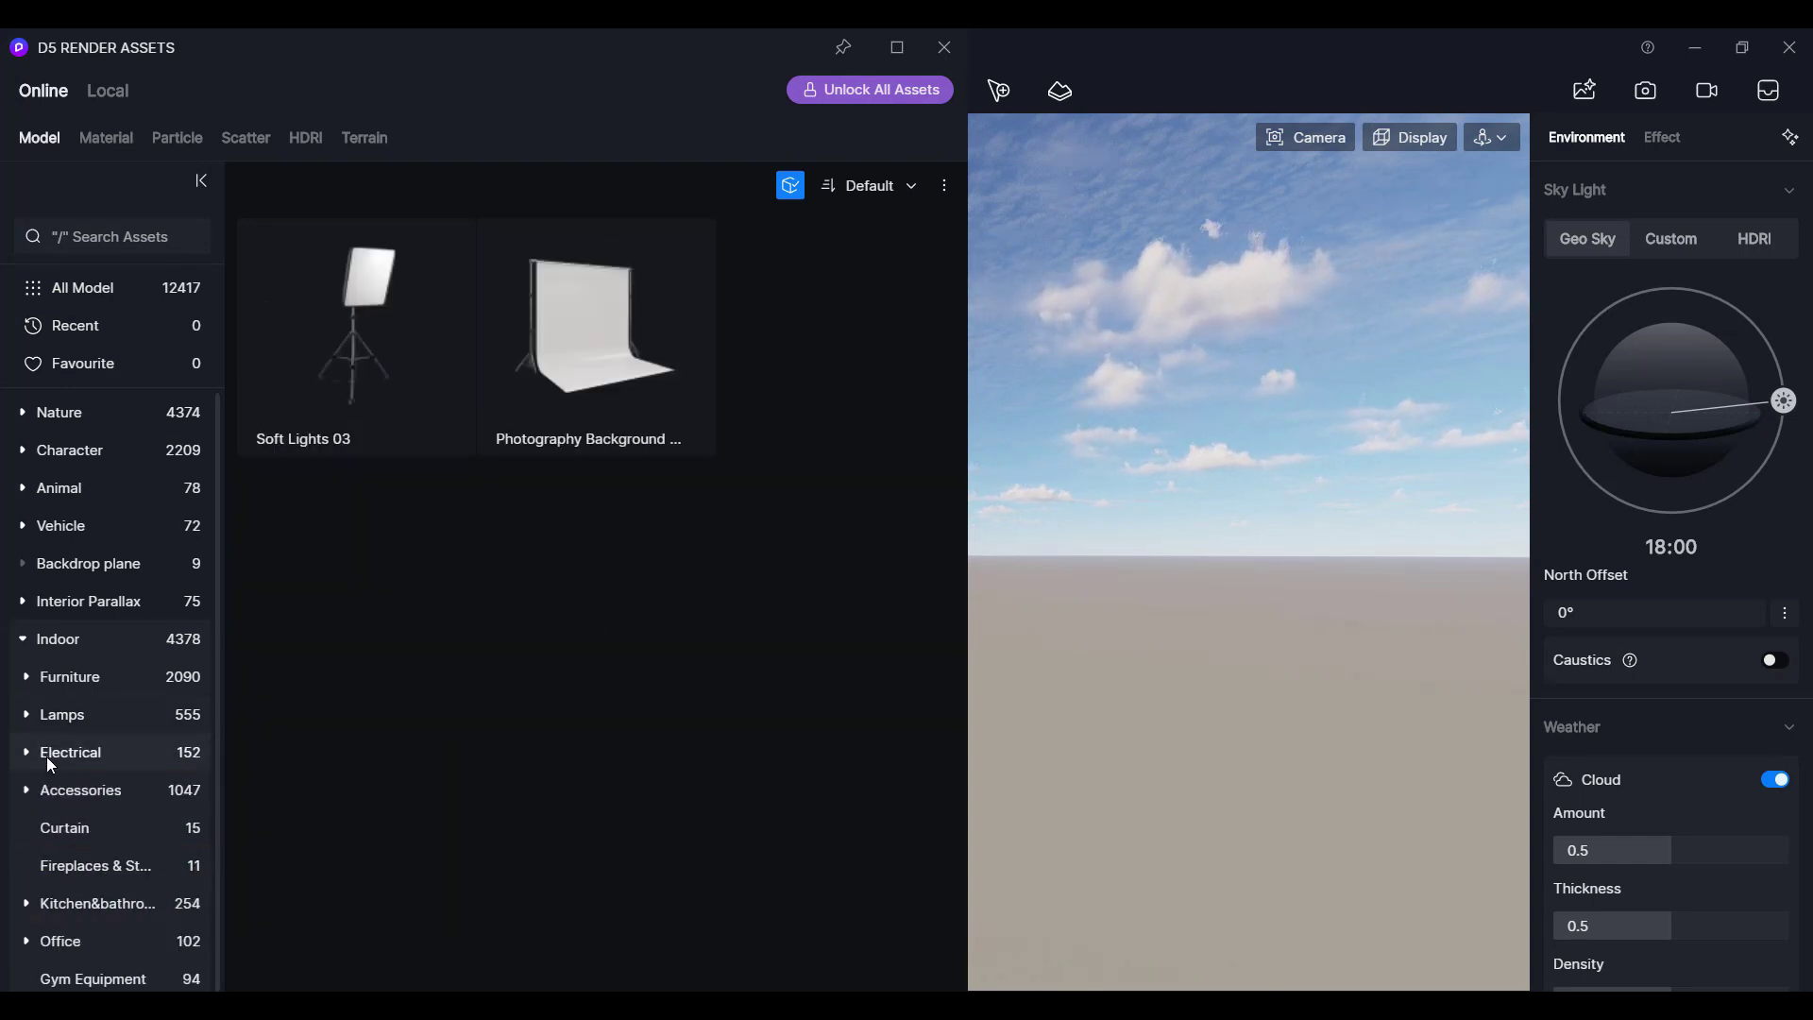
Browse the Electrical group's Home Appliances, Digital and Switchboards models, and check the subcategories of Accessories
click(29, 751)
click(66, 792)
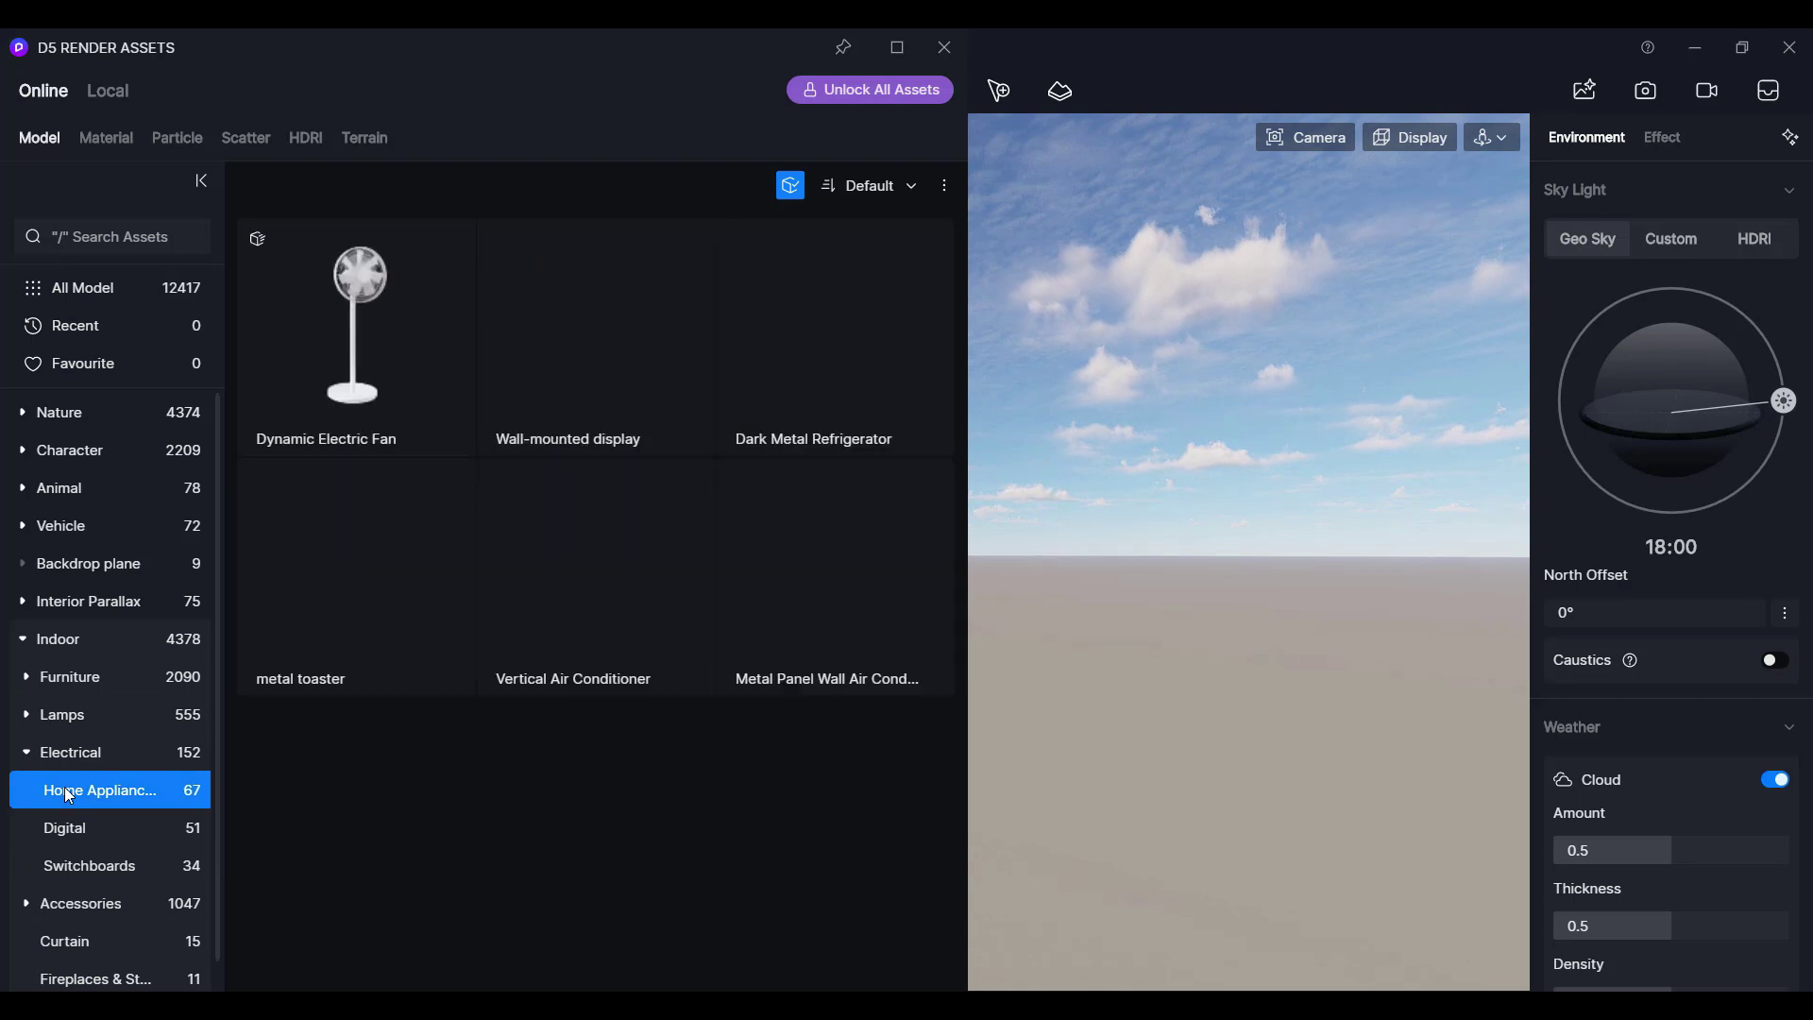
click(81, 830)
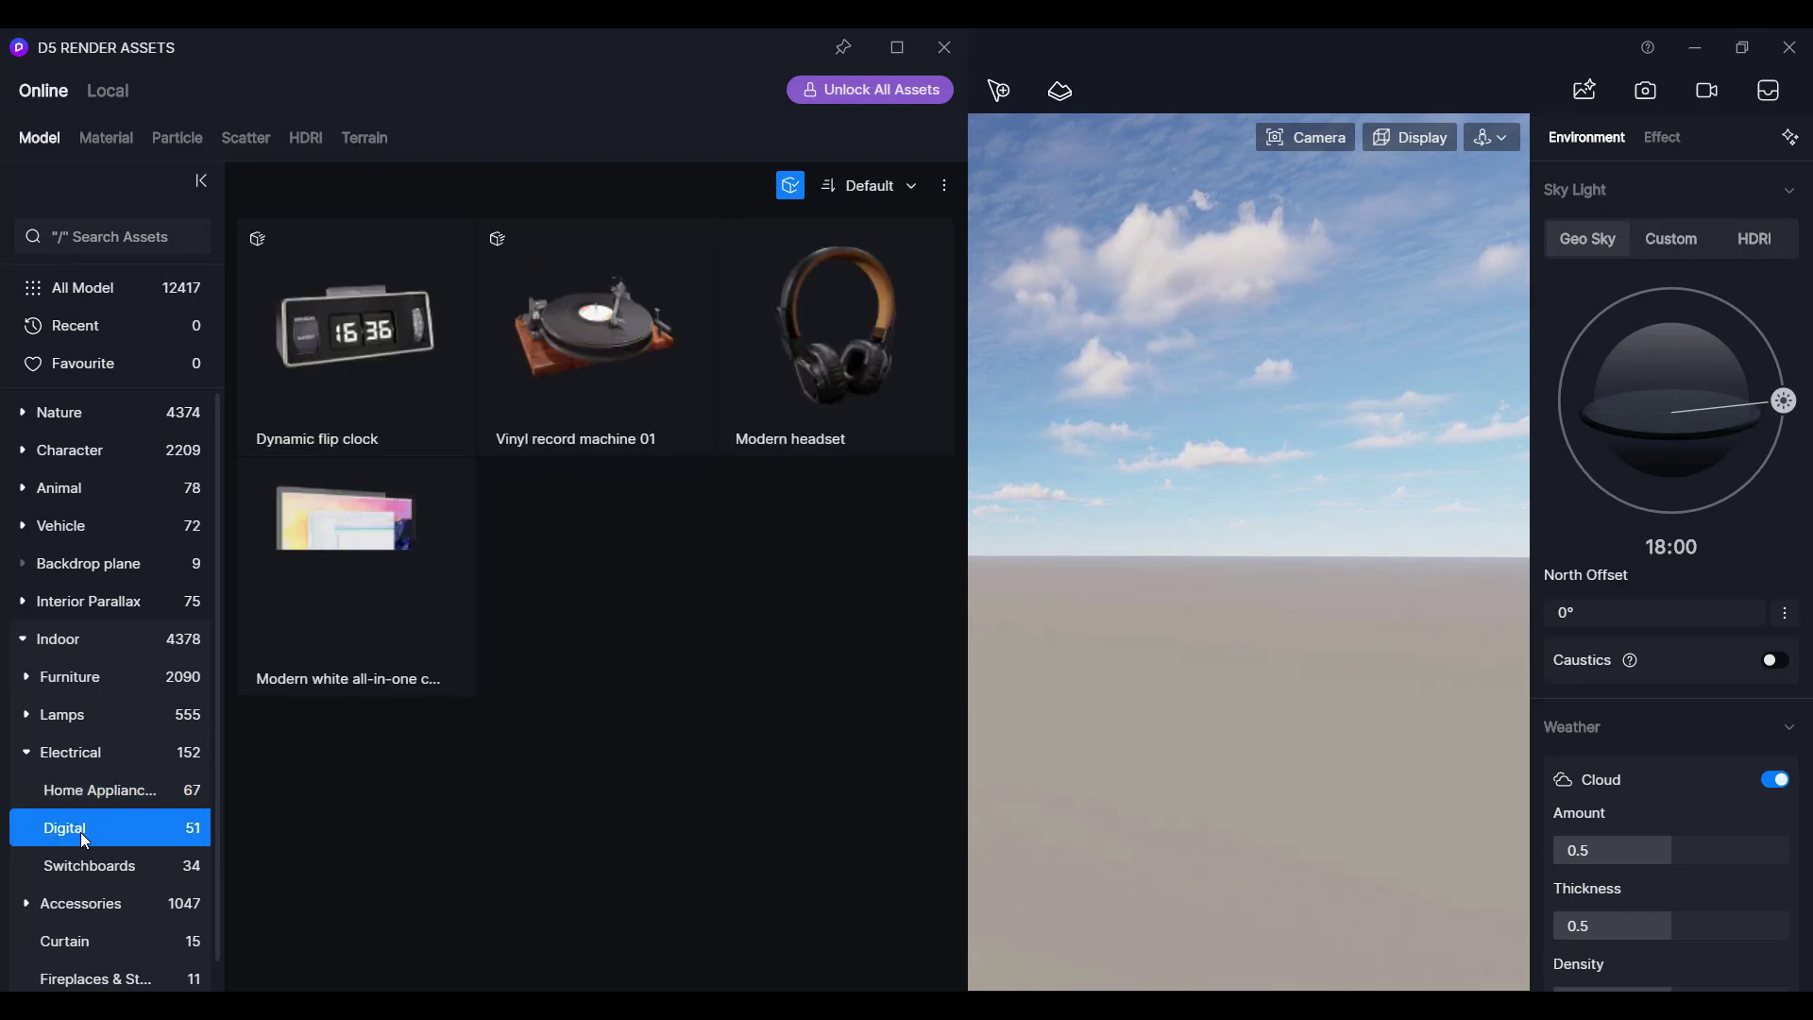
click(93, 859)
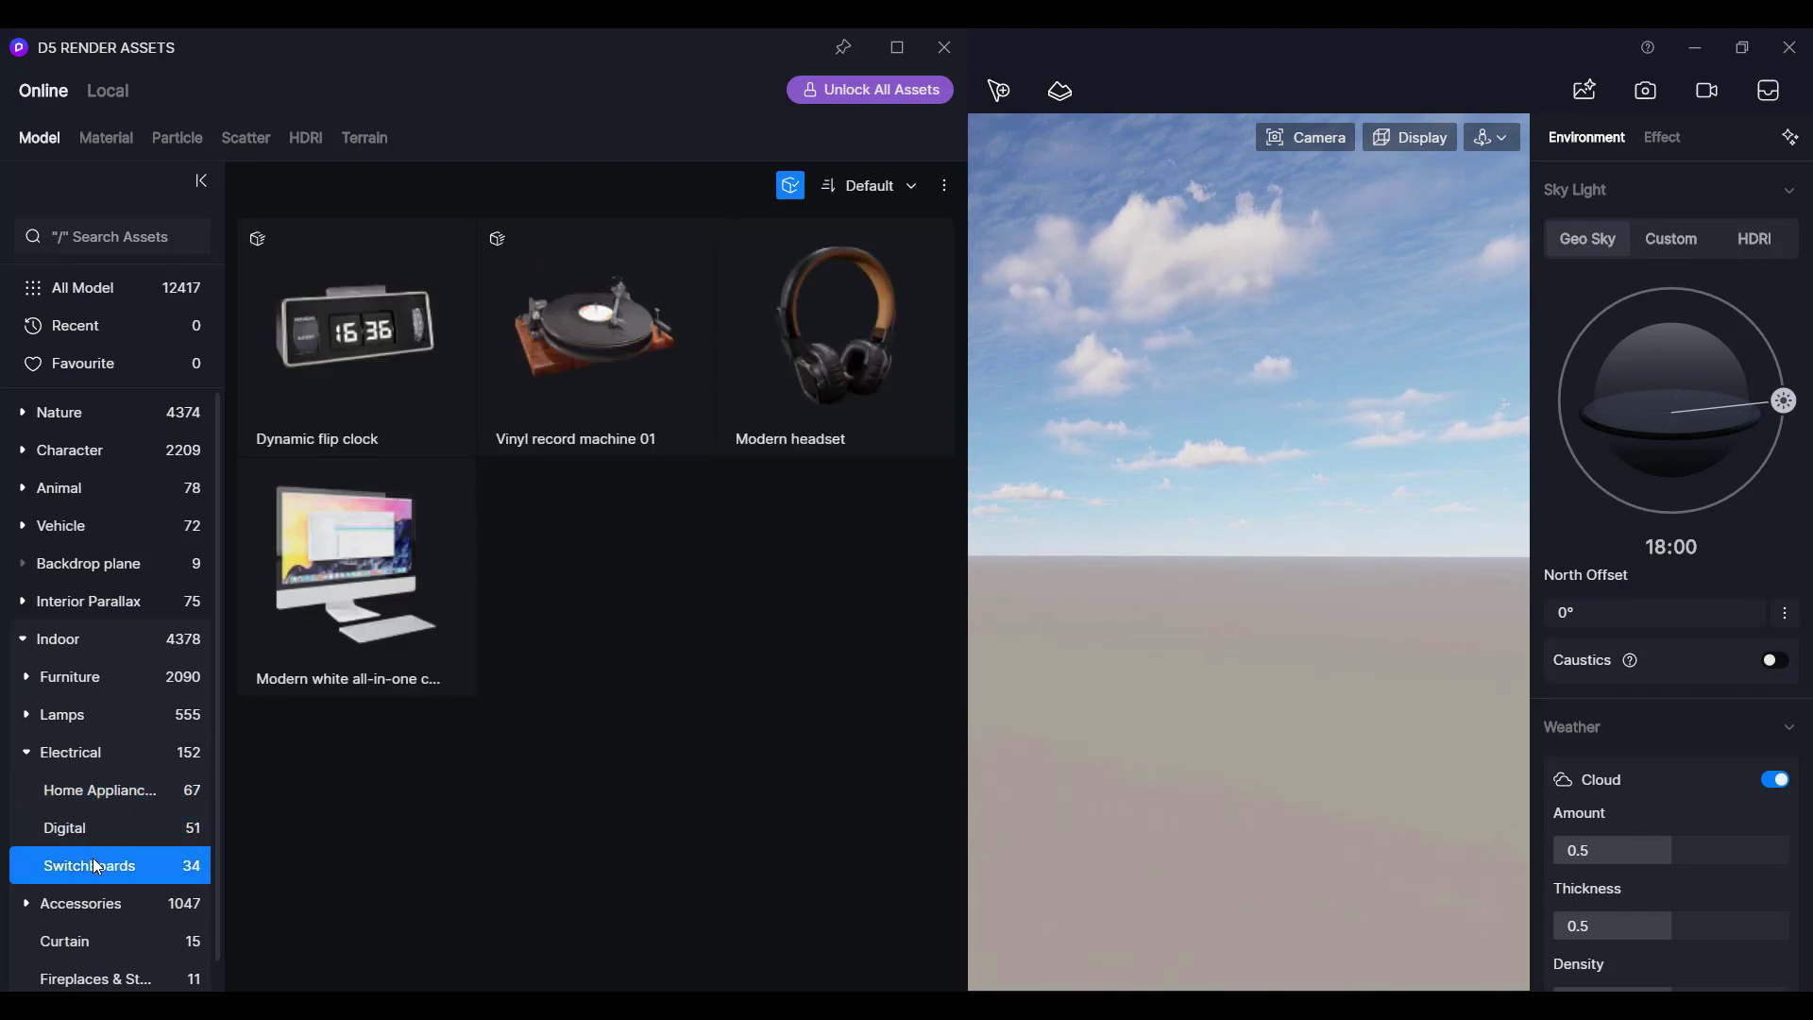
click(27, 753)
click(24, 793)
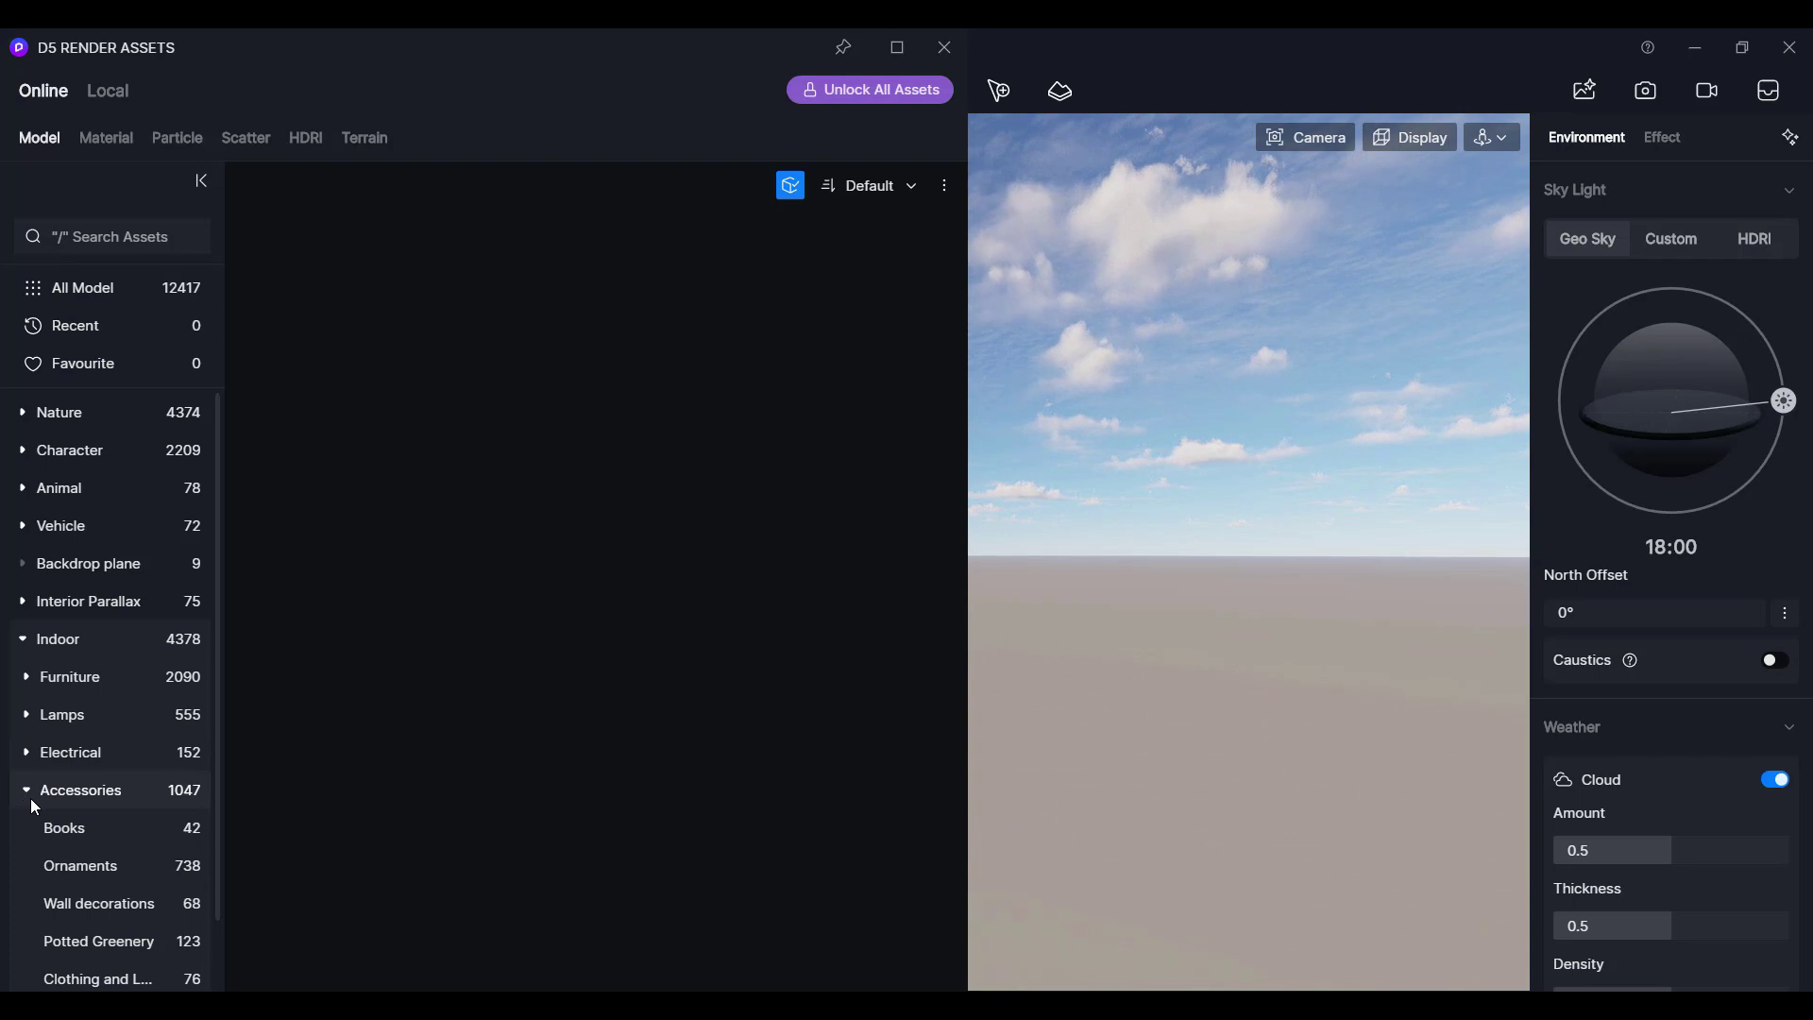
click(30, 797)
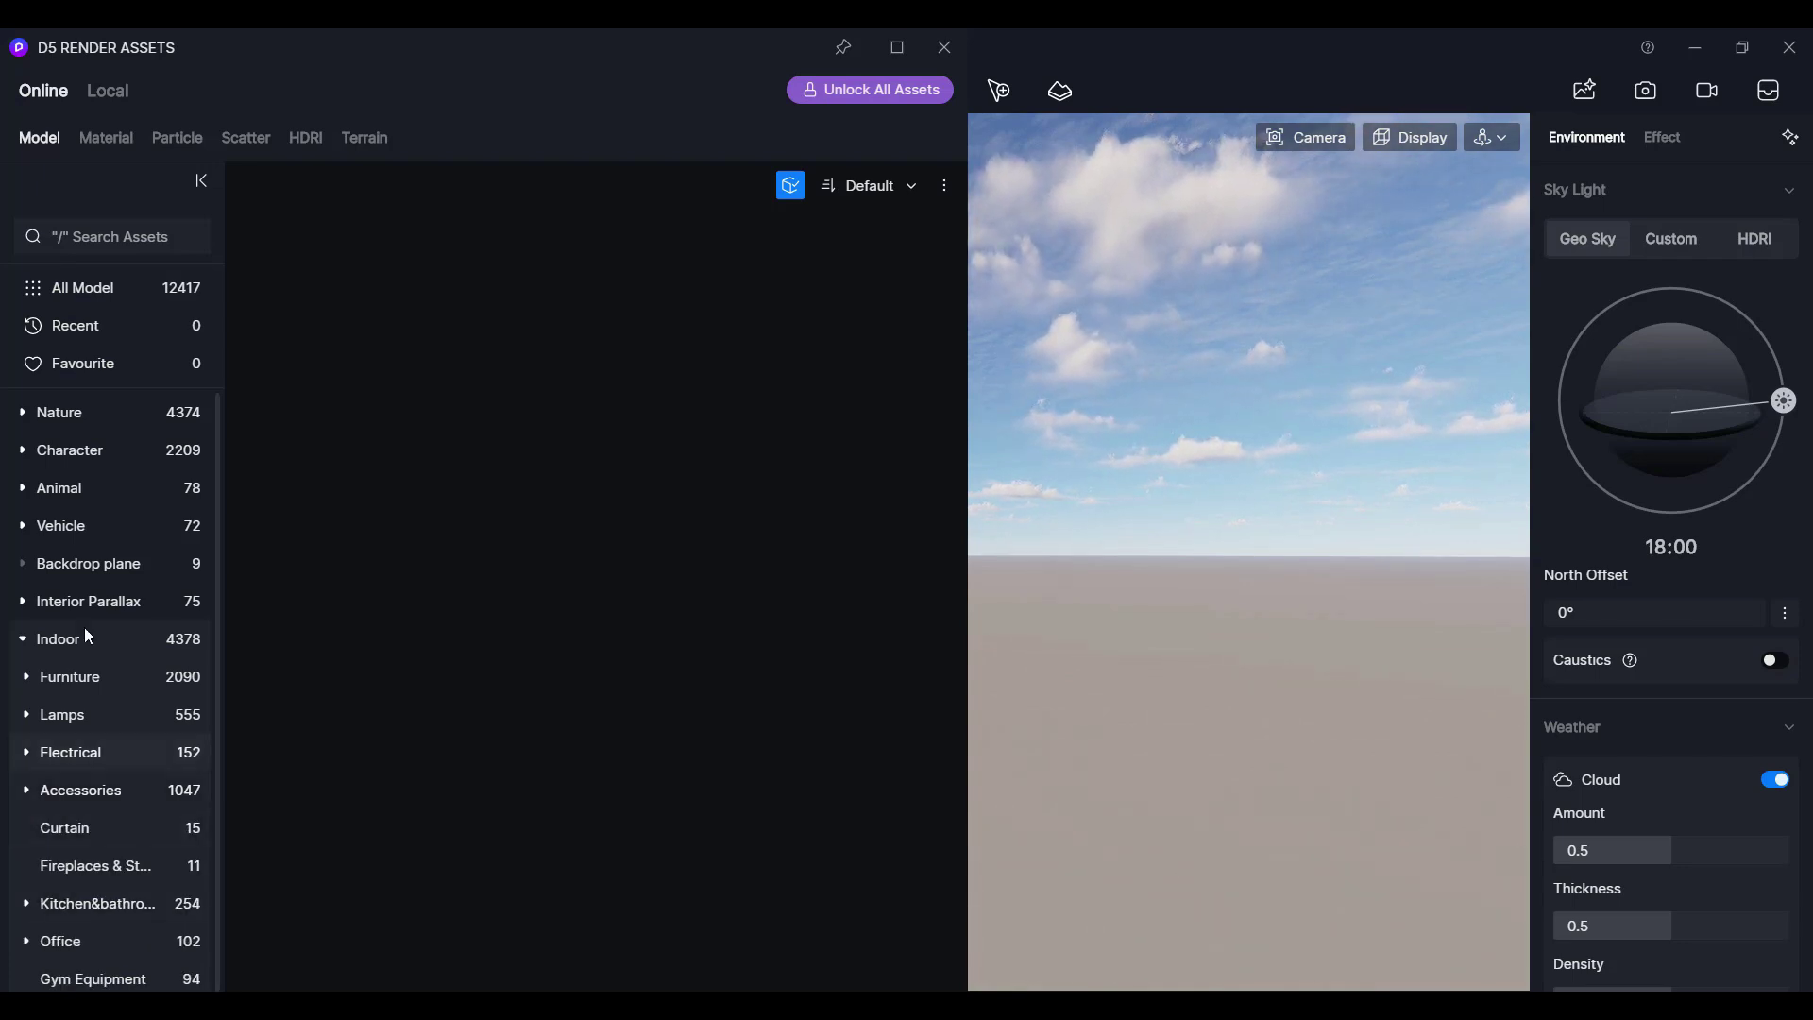
Switch the library to material assets and browse the free Polished Ceramic and Matt Ceramic materials
click(109, 144)
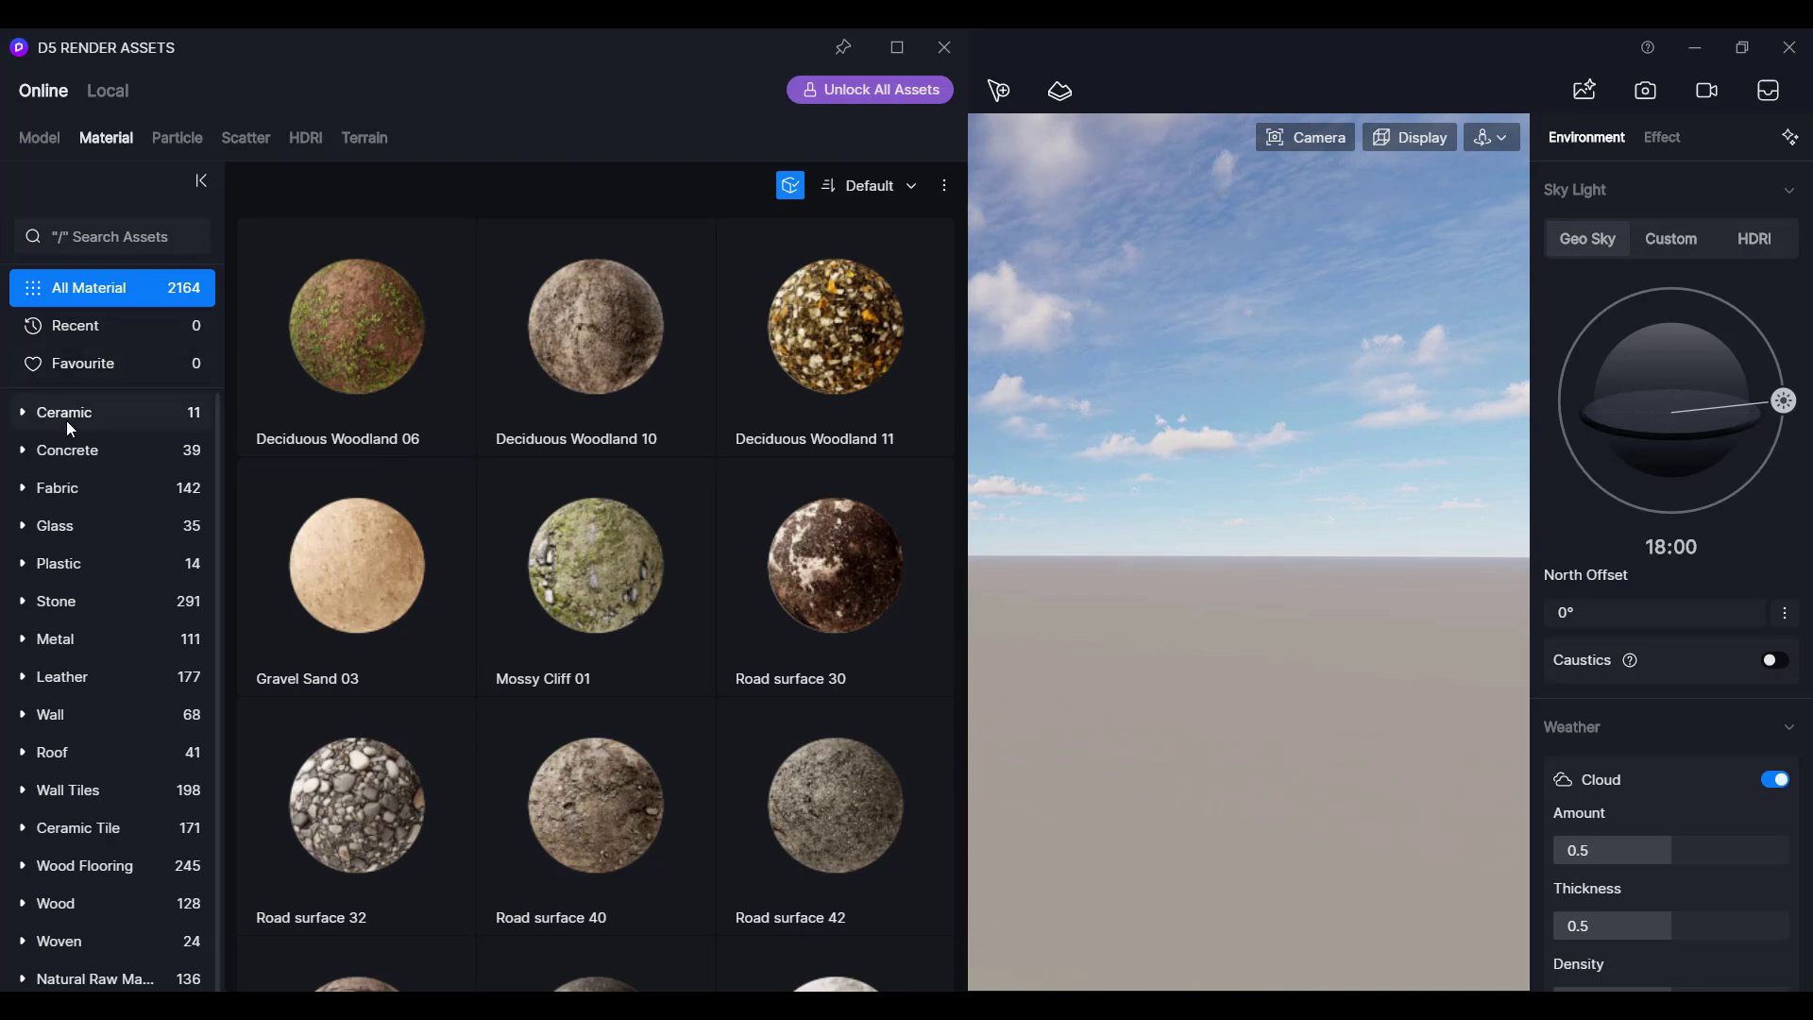
click(24, 414)
click(96, 457)
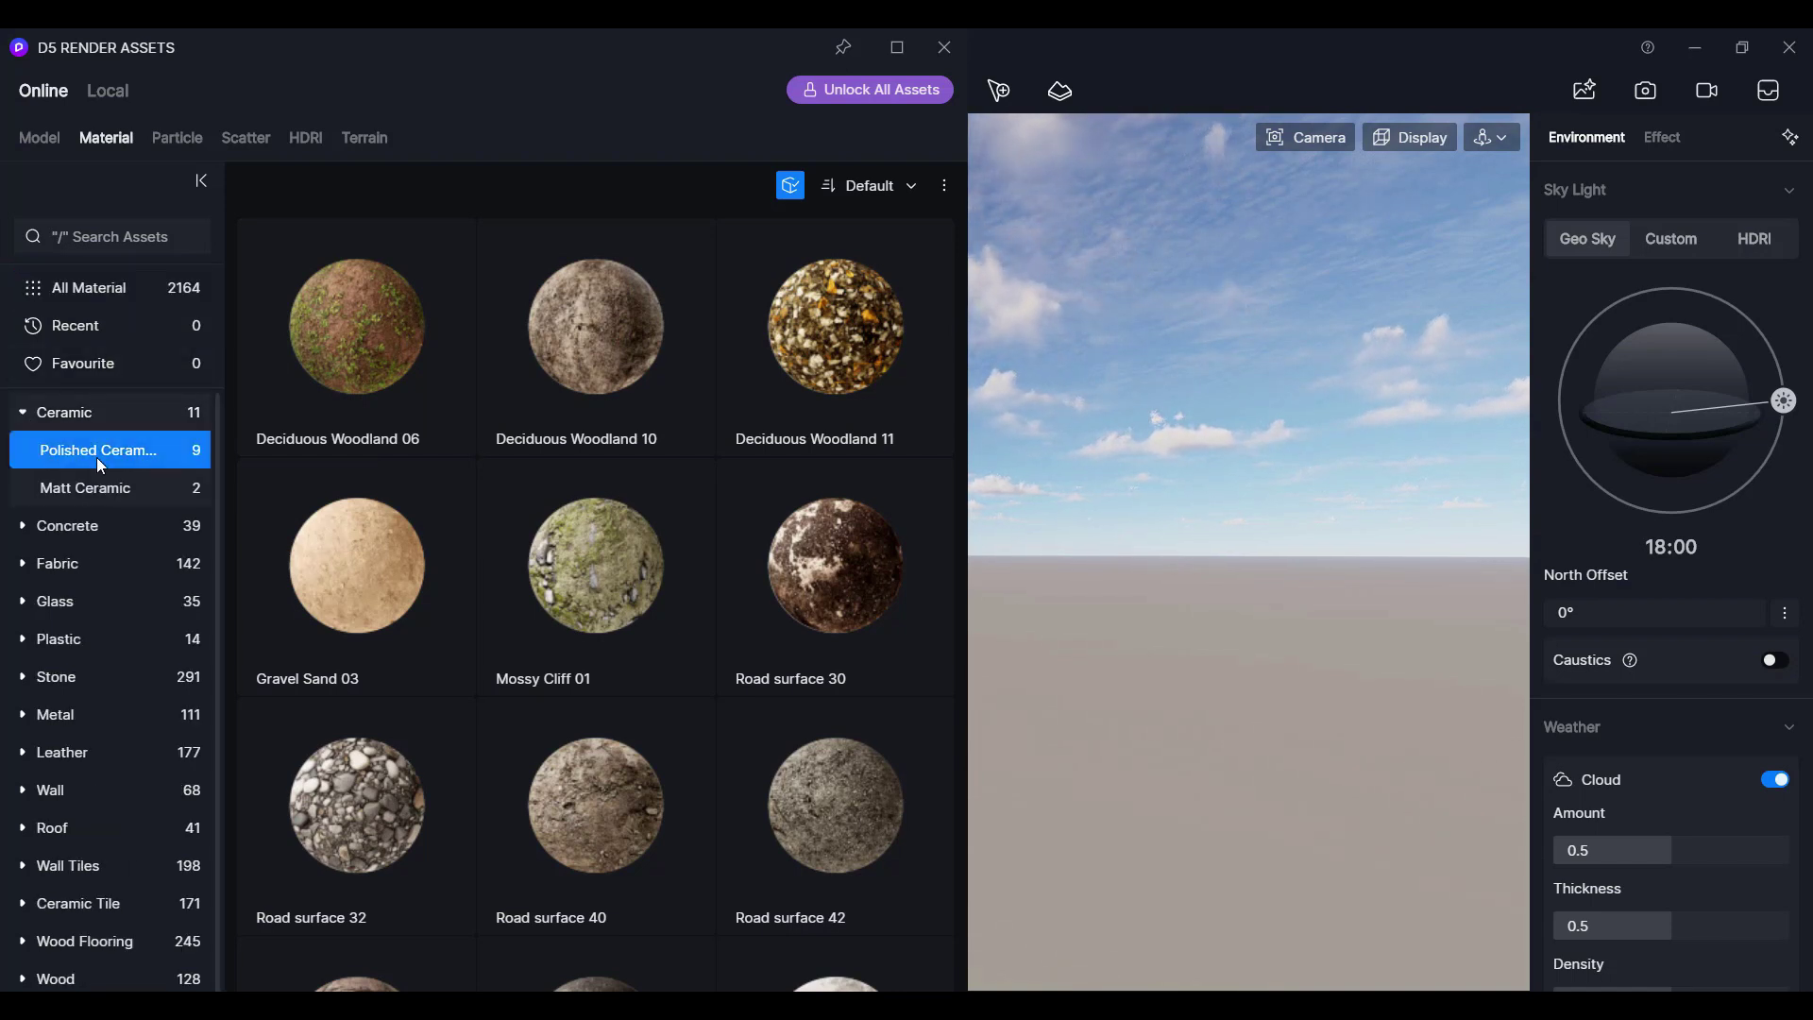
click(100, 489)
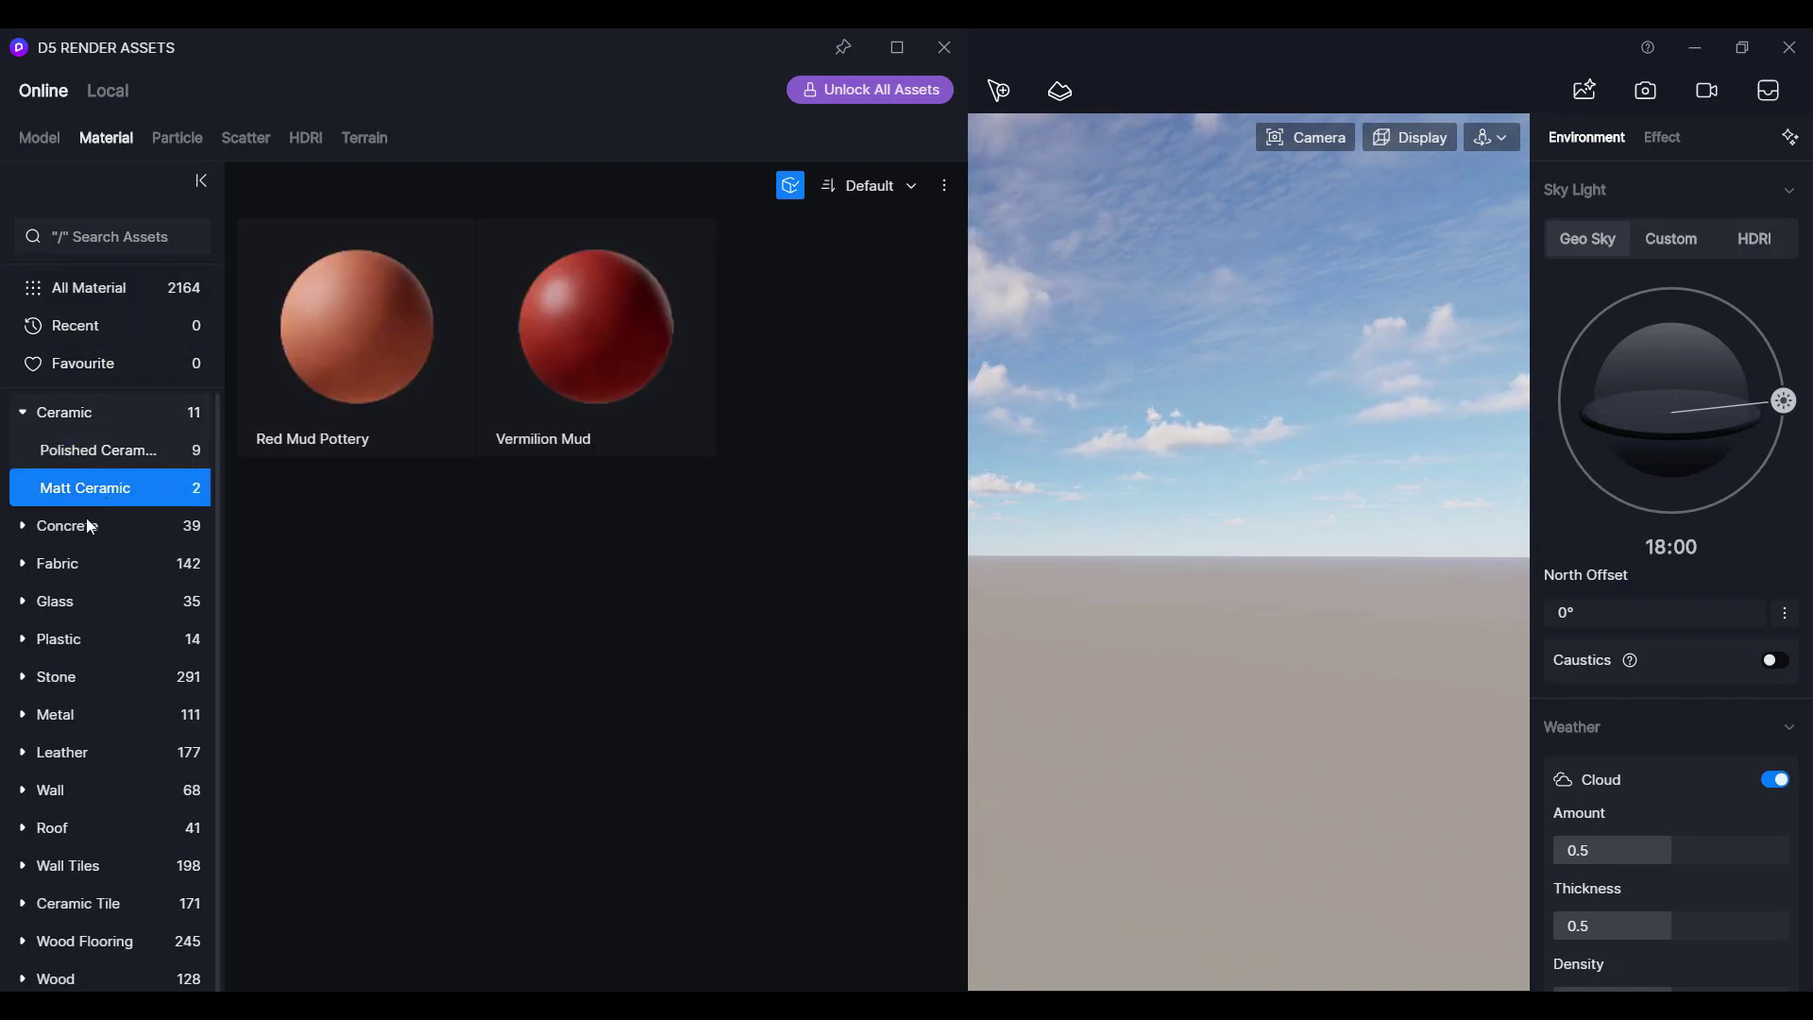
Check the Concrete subcategory, browse the free Fabric materials including Wool and Silk, and collapse the Fabric category
click(26, 528)
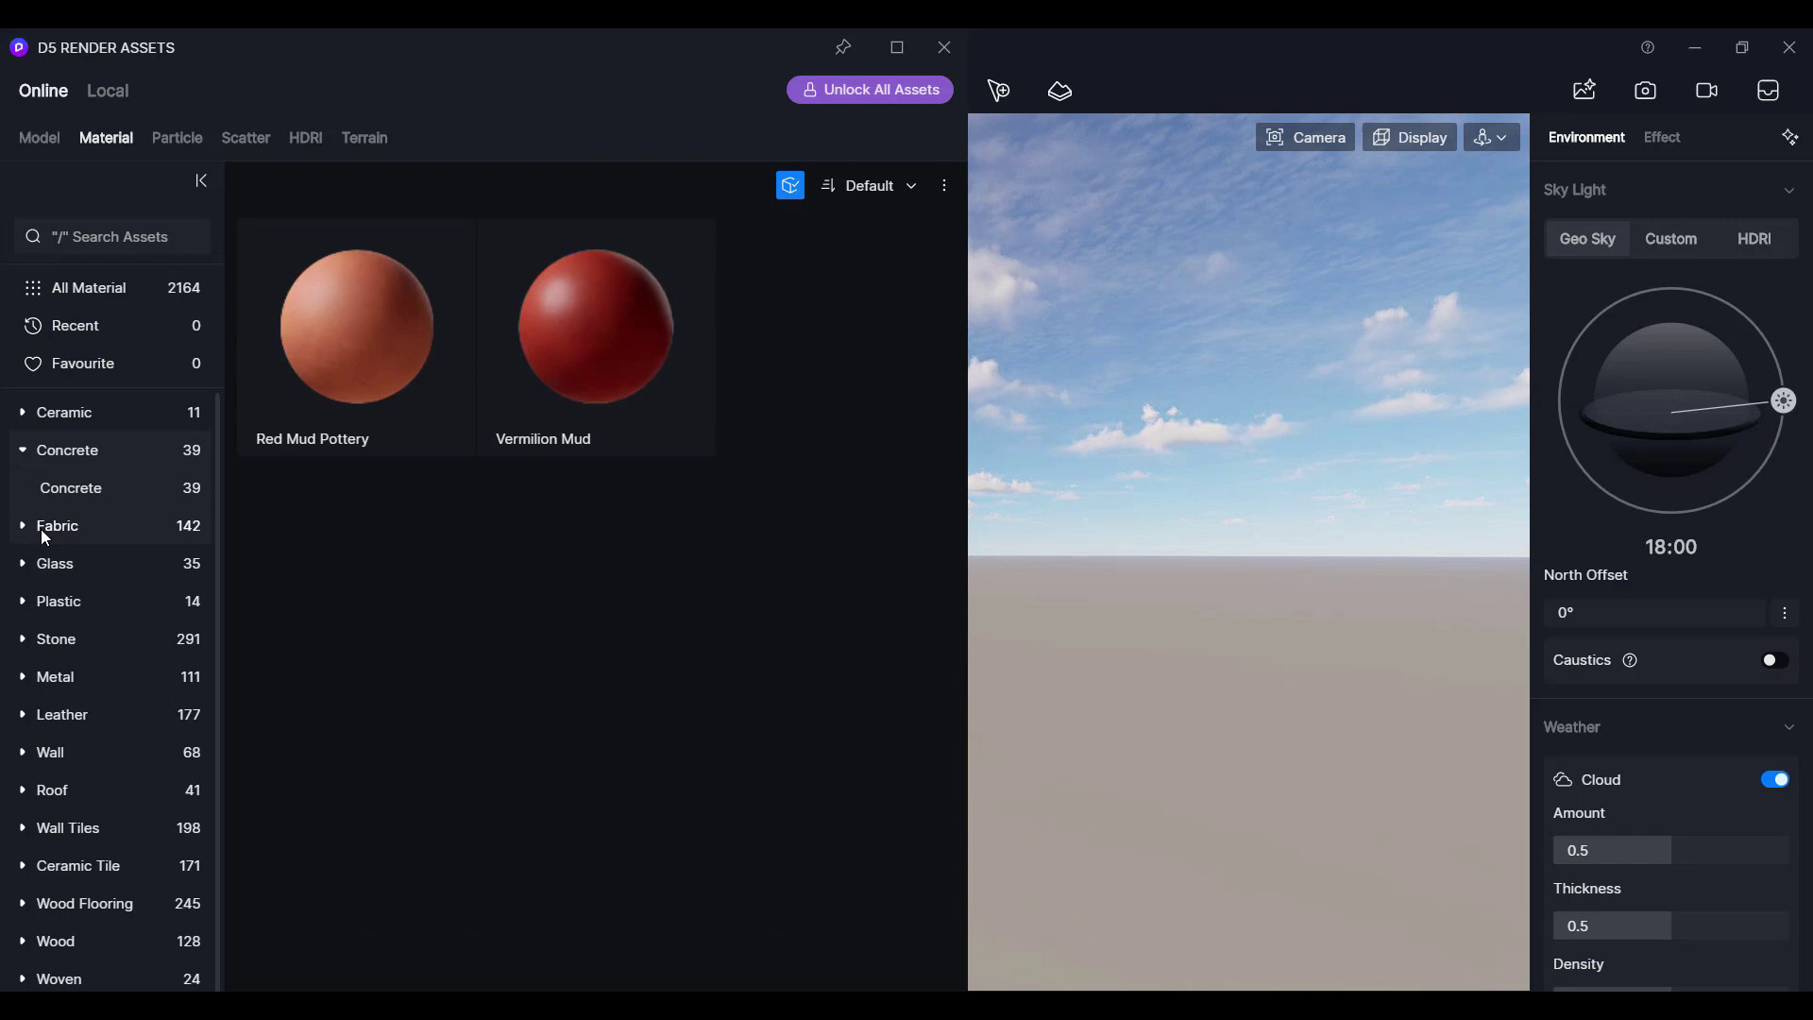
click(42, 528)
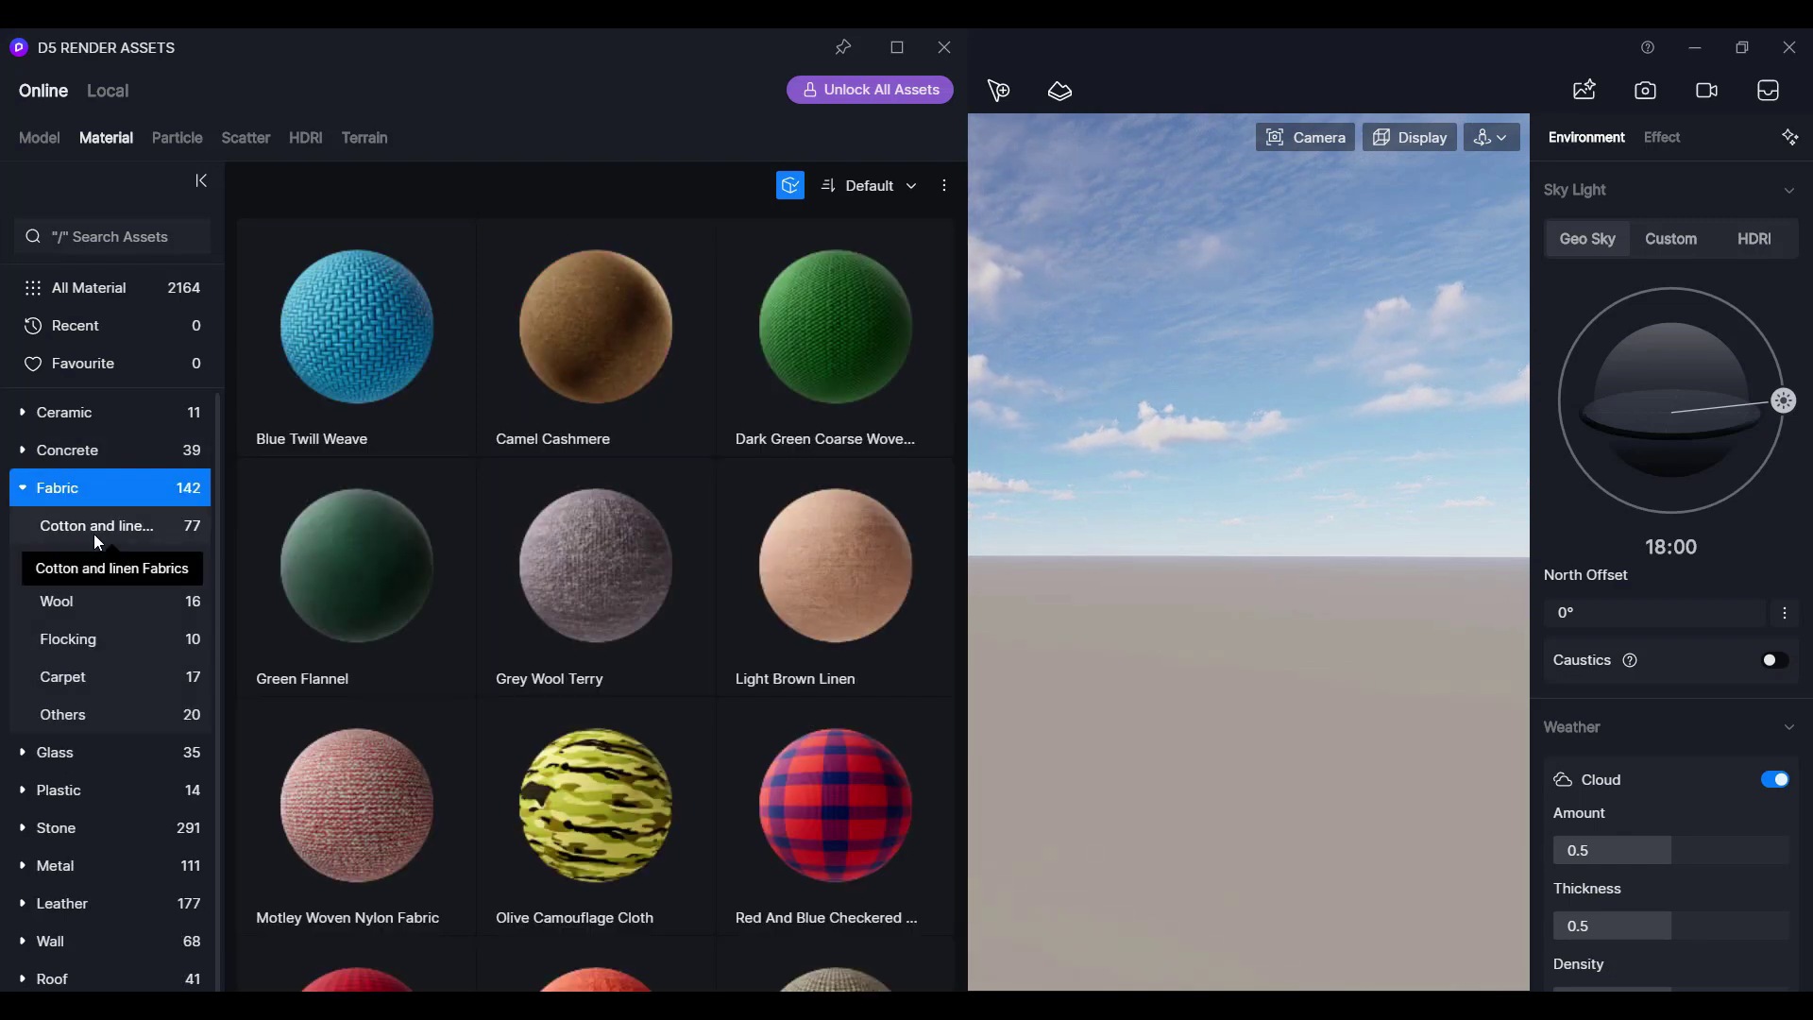
click(92, 594)
click(93, 564)
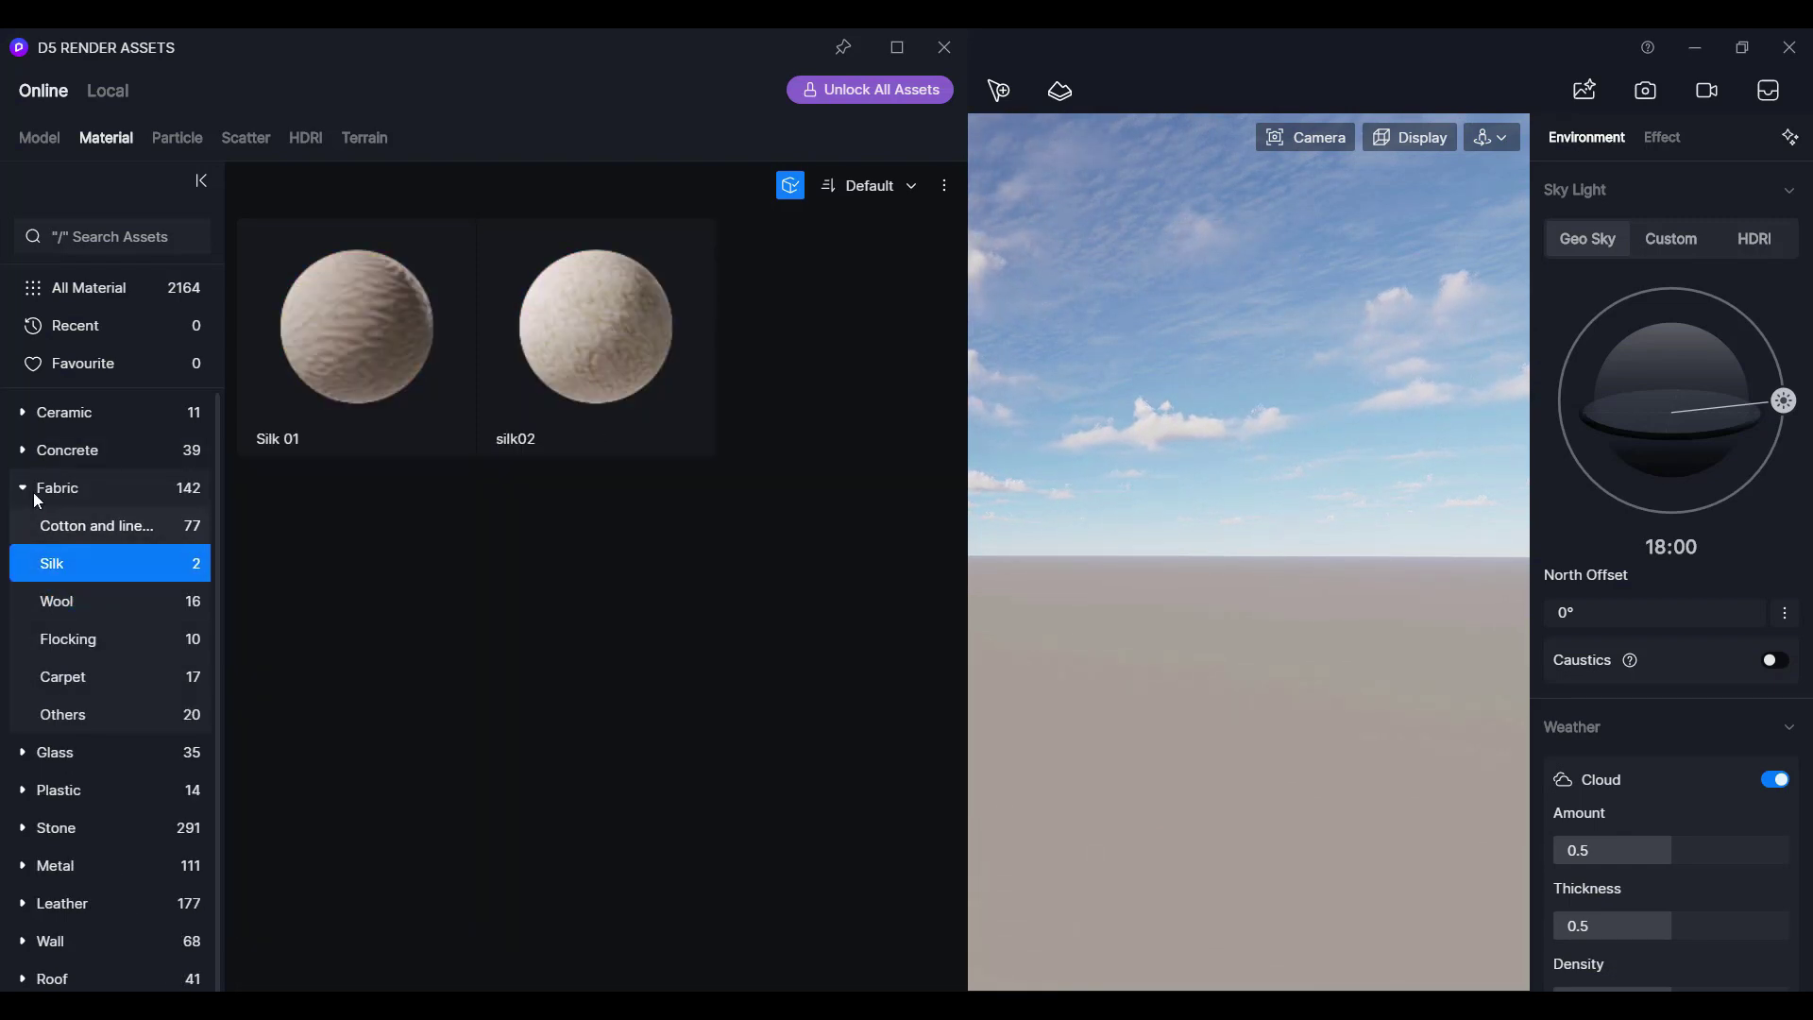
click(26, 487)
Review the subcategories of the Glass, Plastic, Stone and Metal materials
click(30, 525)
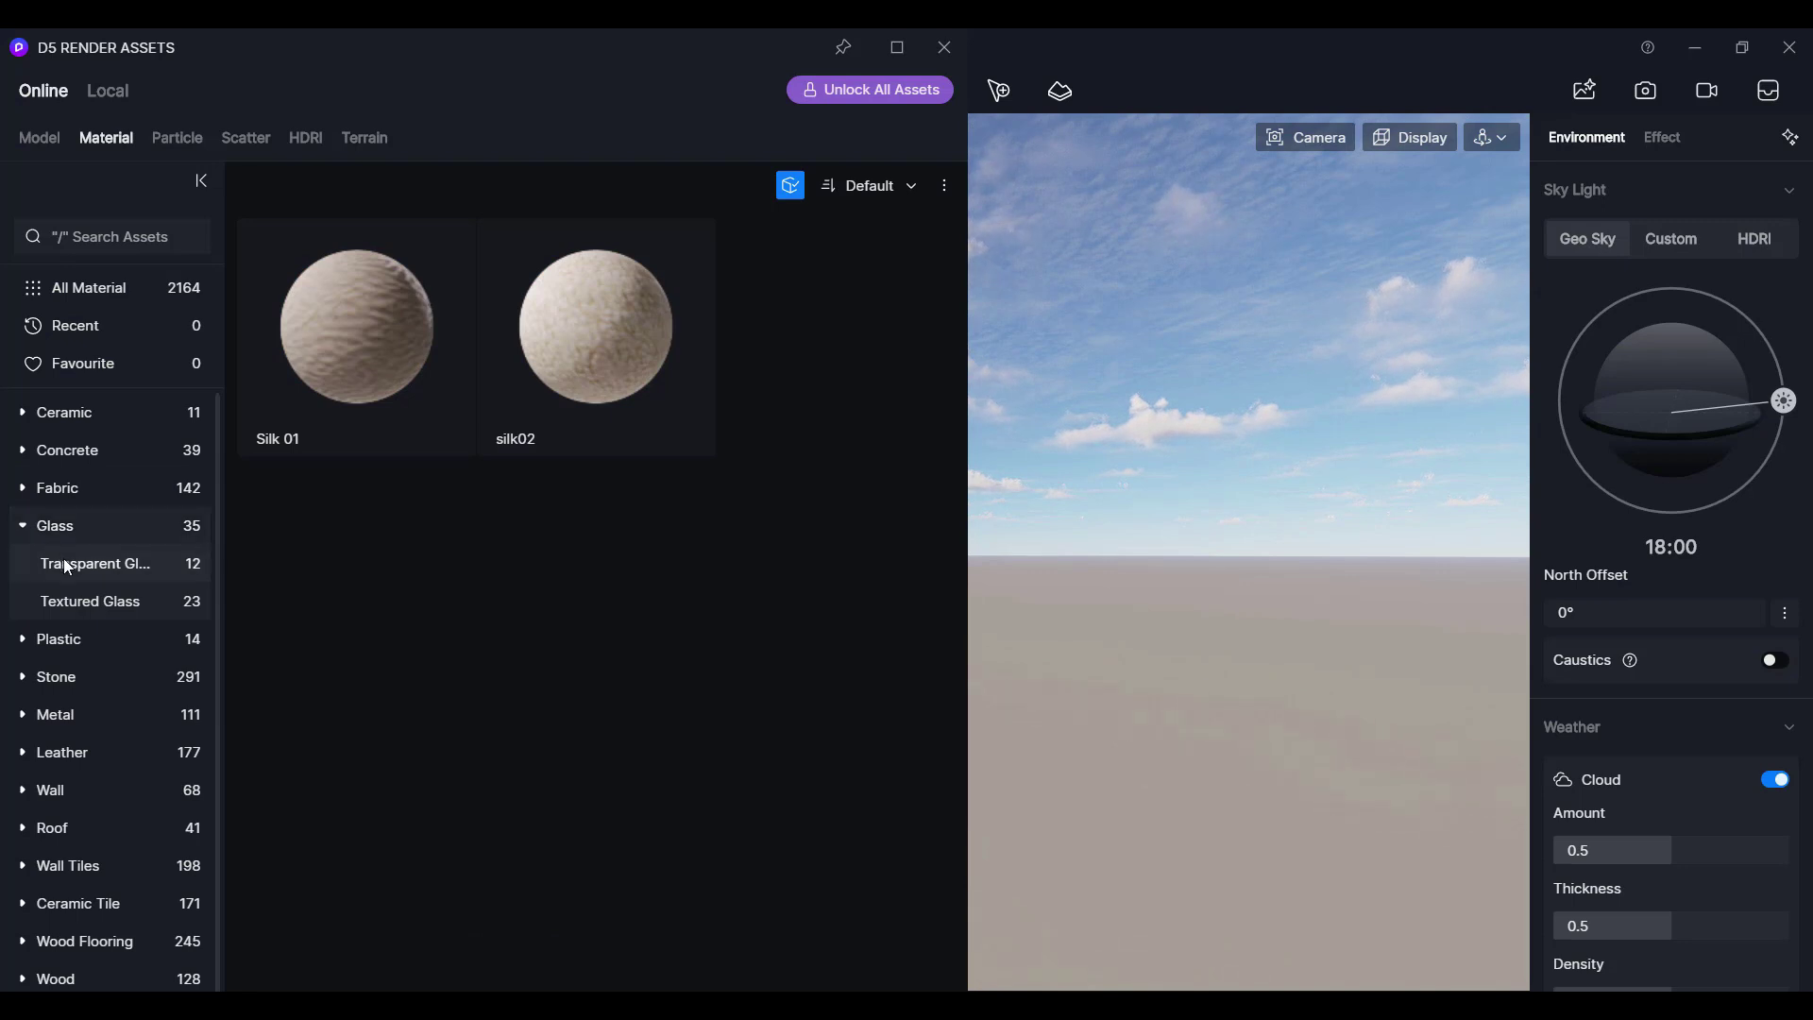
click(26, 640)
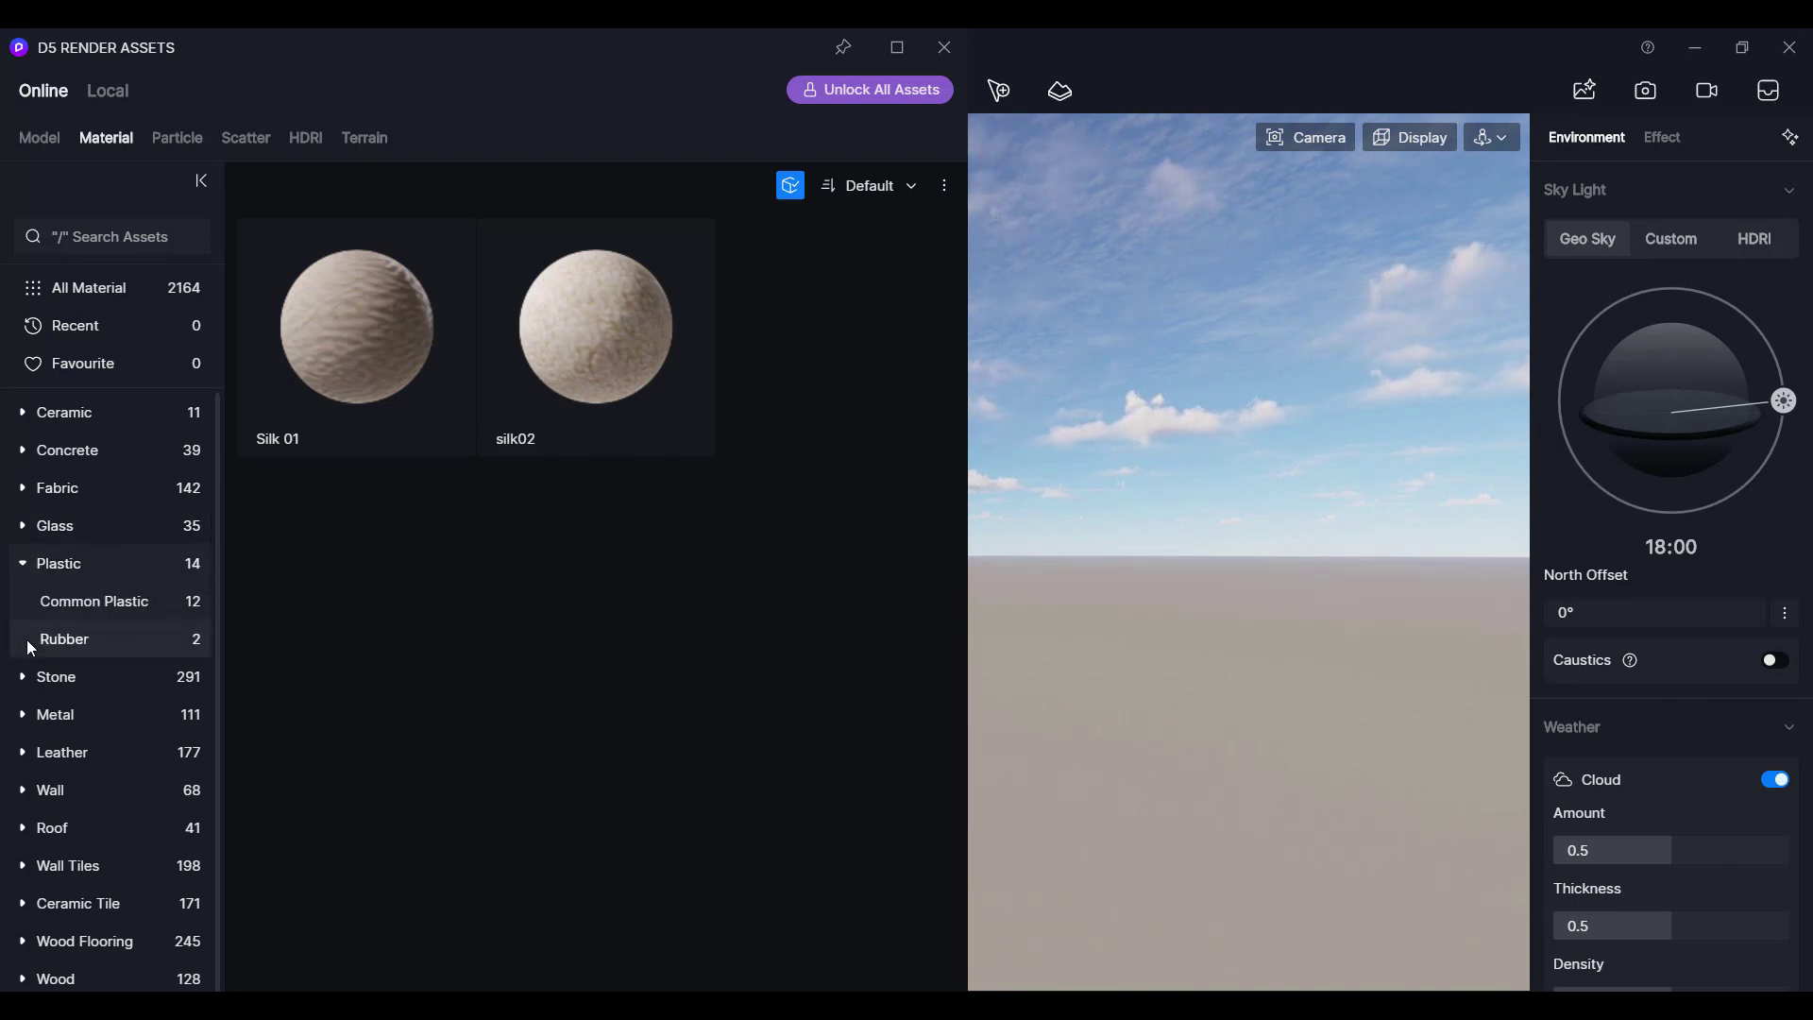
click(25, 677)
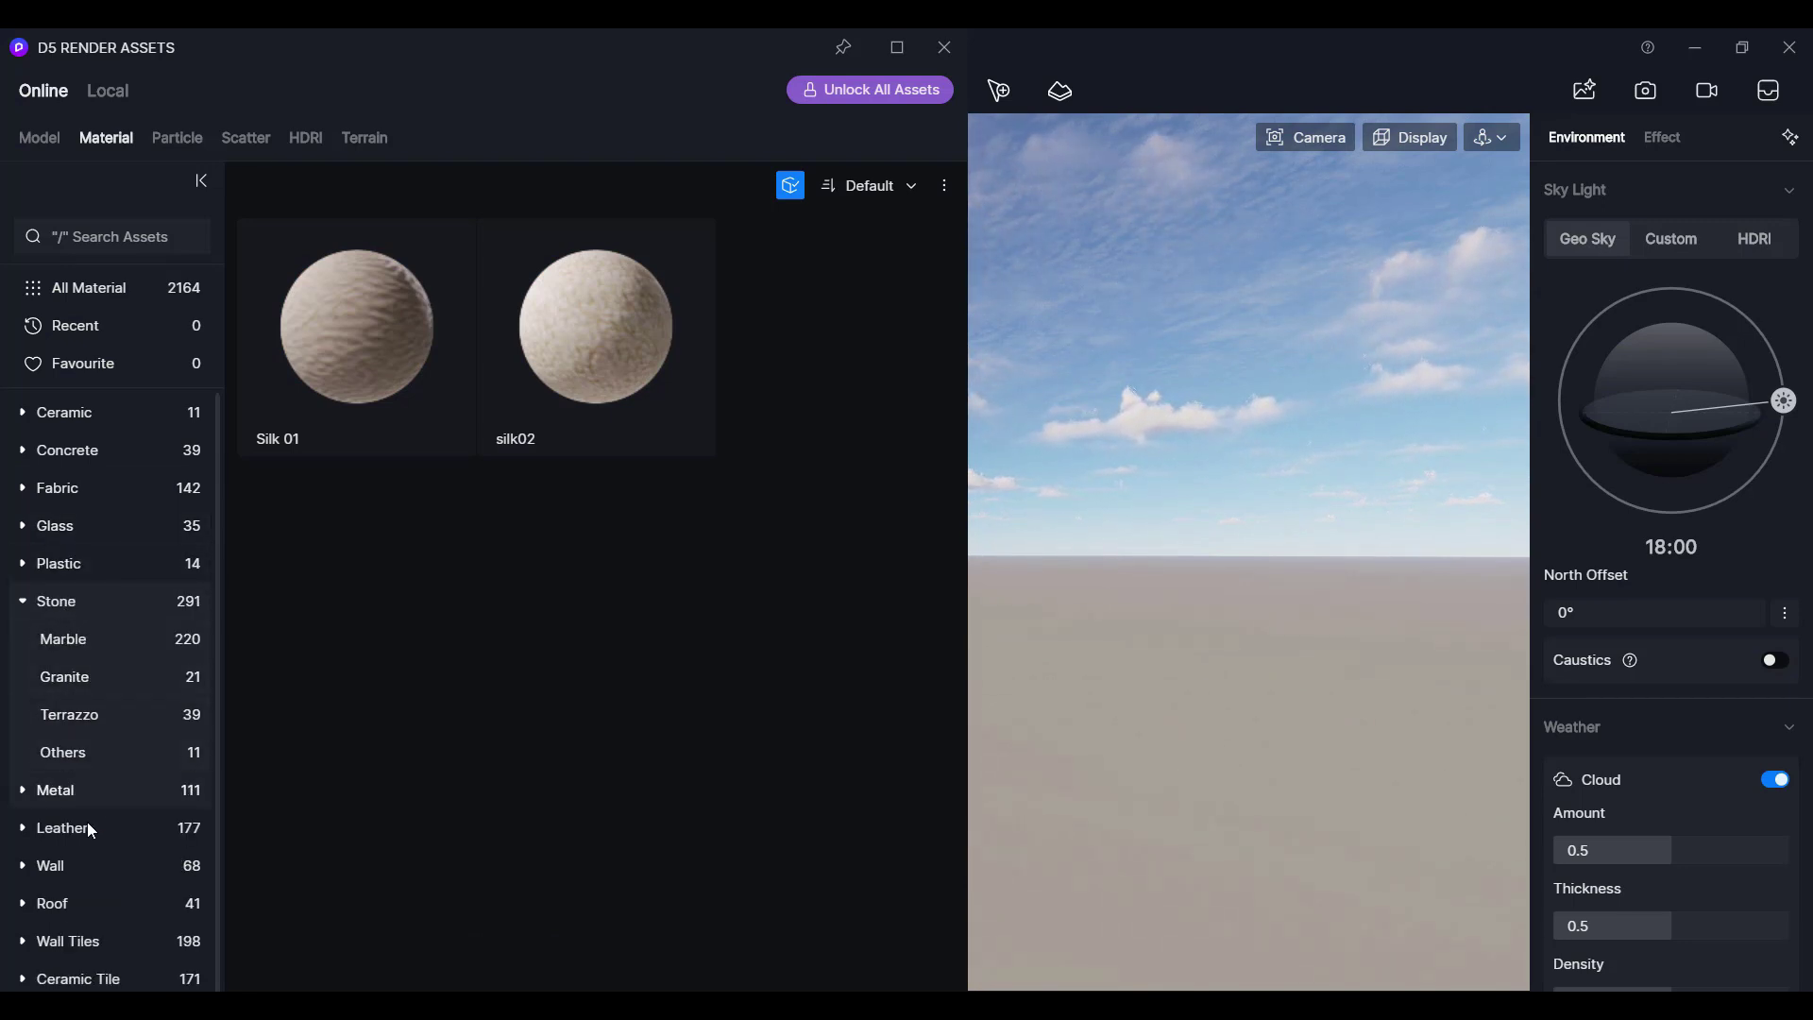
click(32, 789)
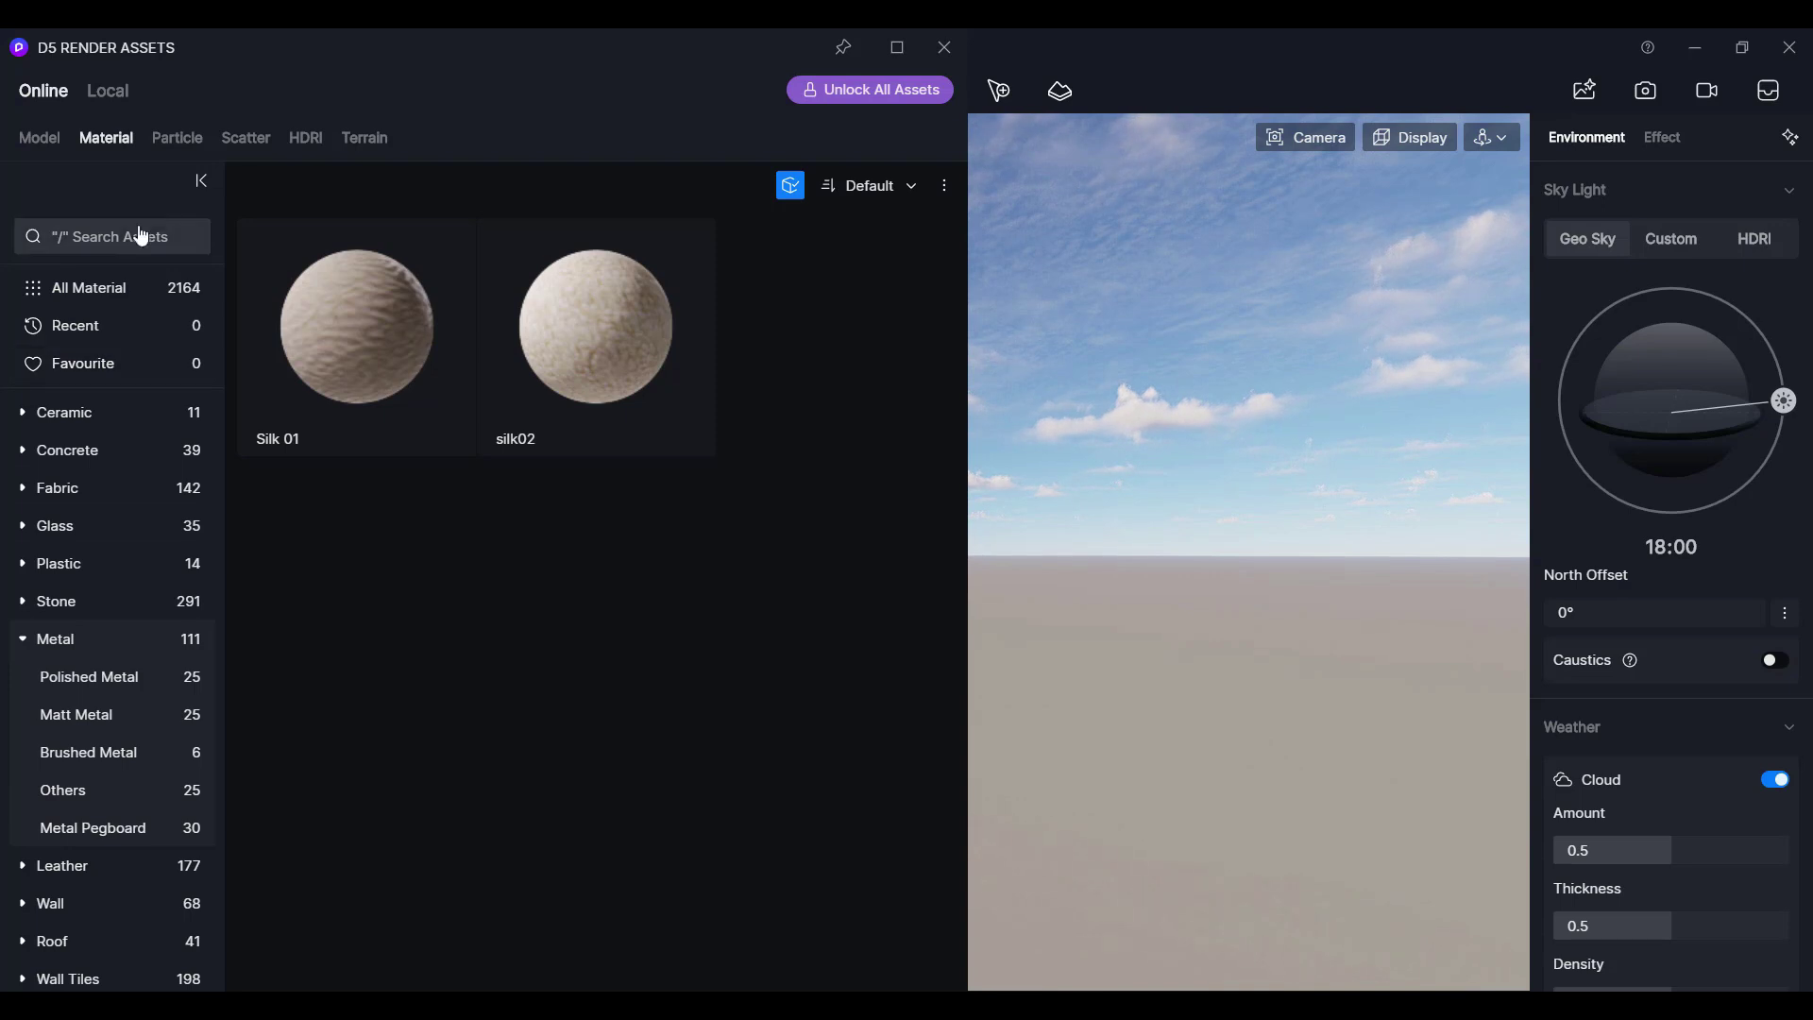
Switch the library to particle assets and browse the full free list and the Fire, Fluid and Smoke categories
click(177, 141)
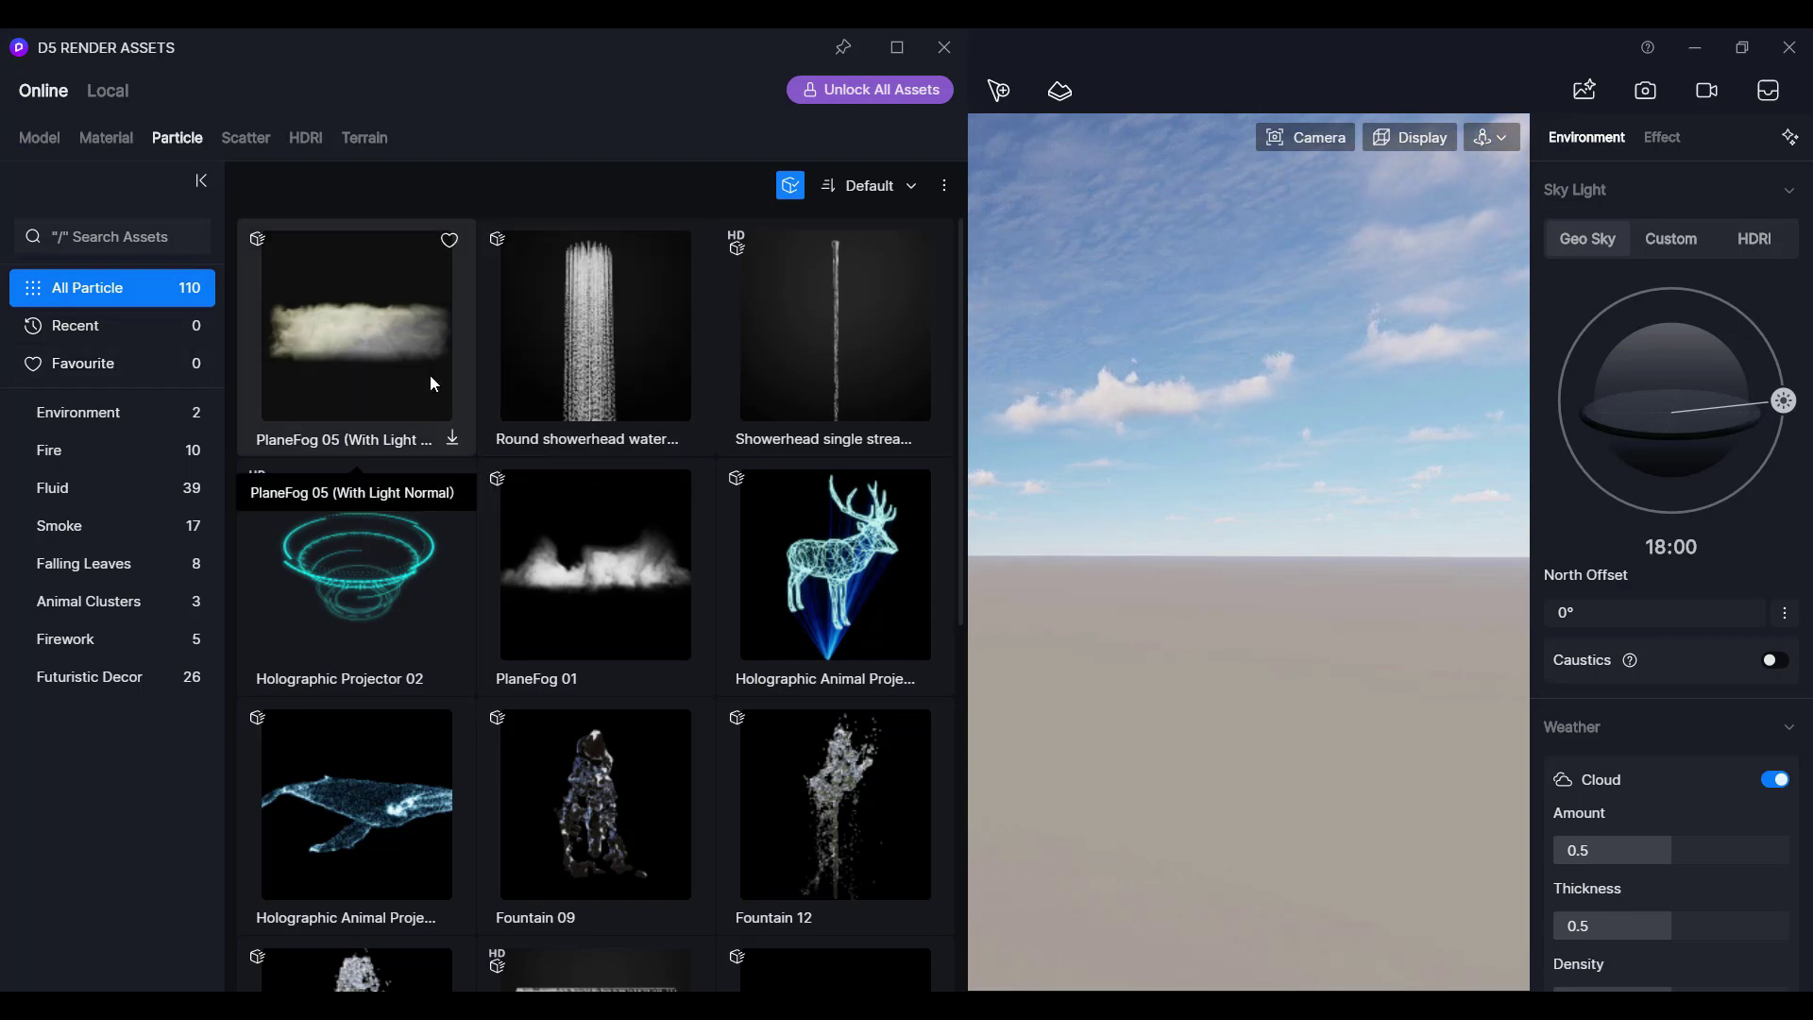
scroll(569, 570, down, 4)
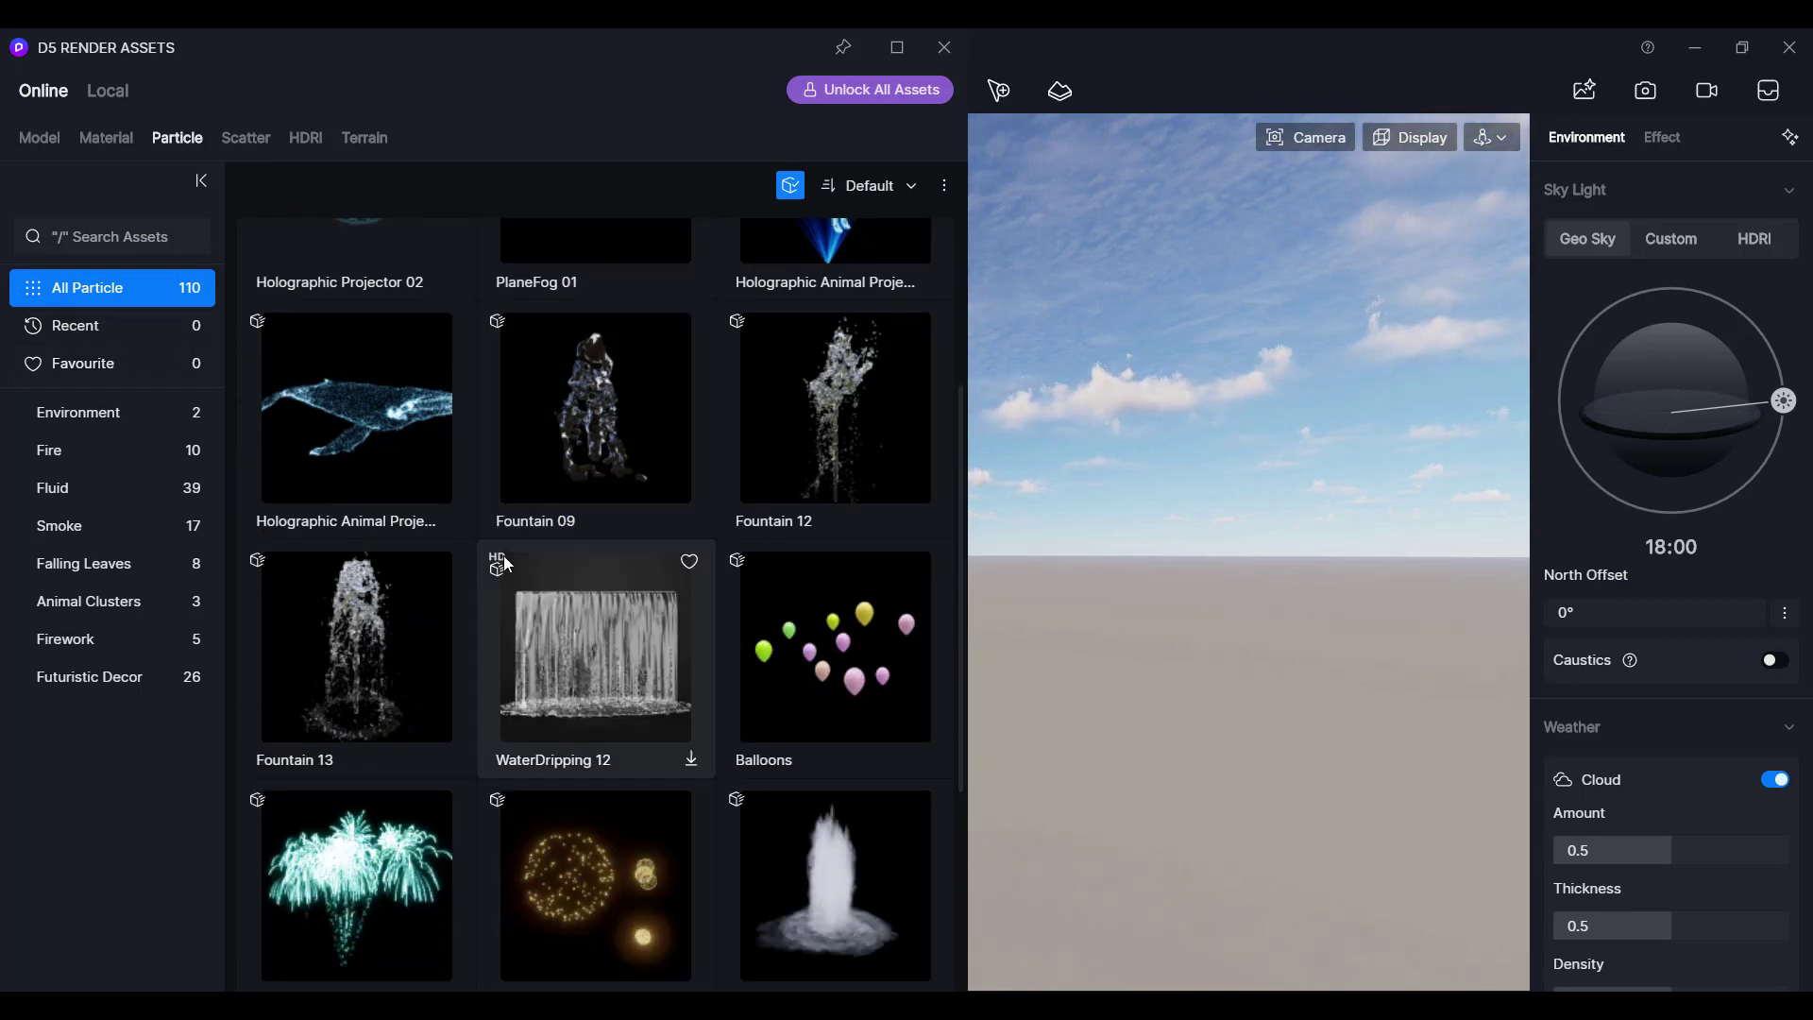
click(85, 459)
click(89, 497)
click(96, 530)
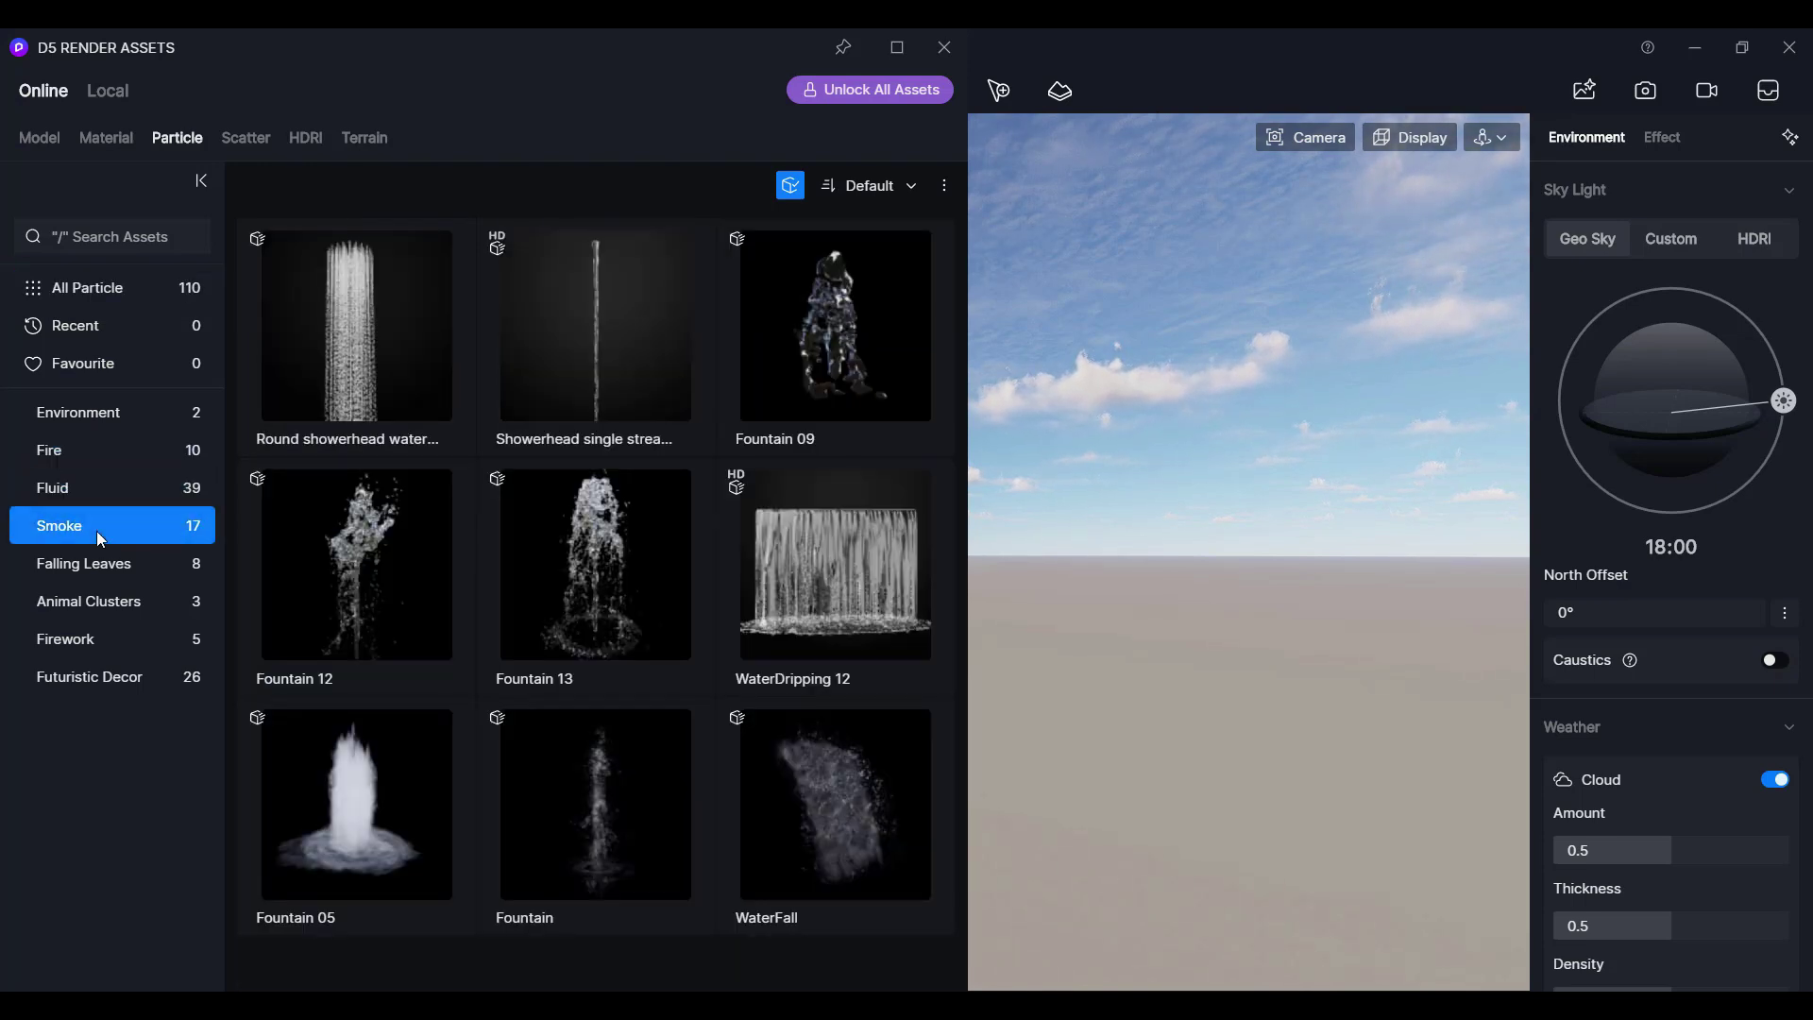
Browse the Falling Leaves and Animal Clusters particles, and revisit the Smoke, Fluid and Fire categories
click(115, 572)
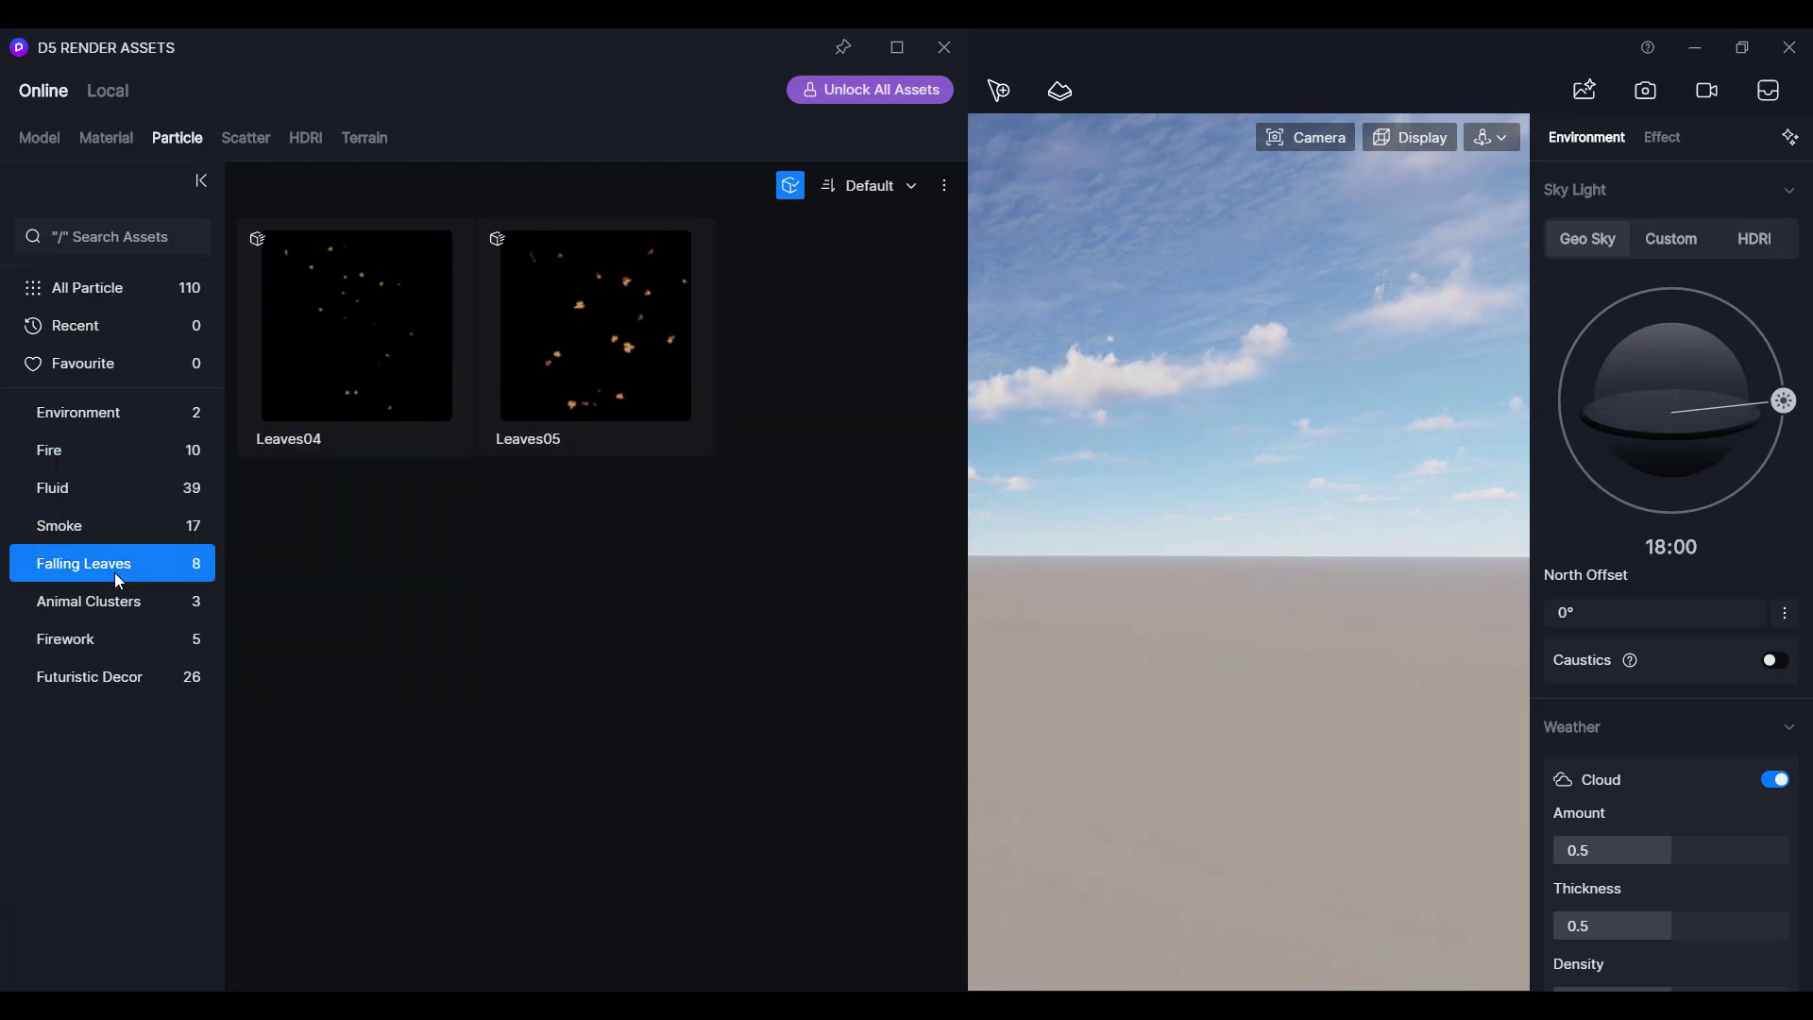
click(127, 595)
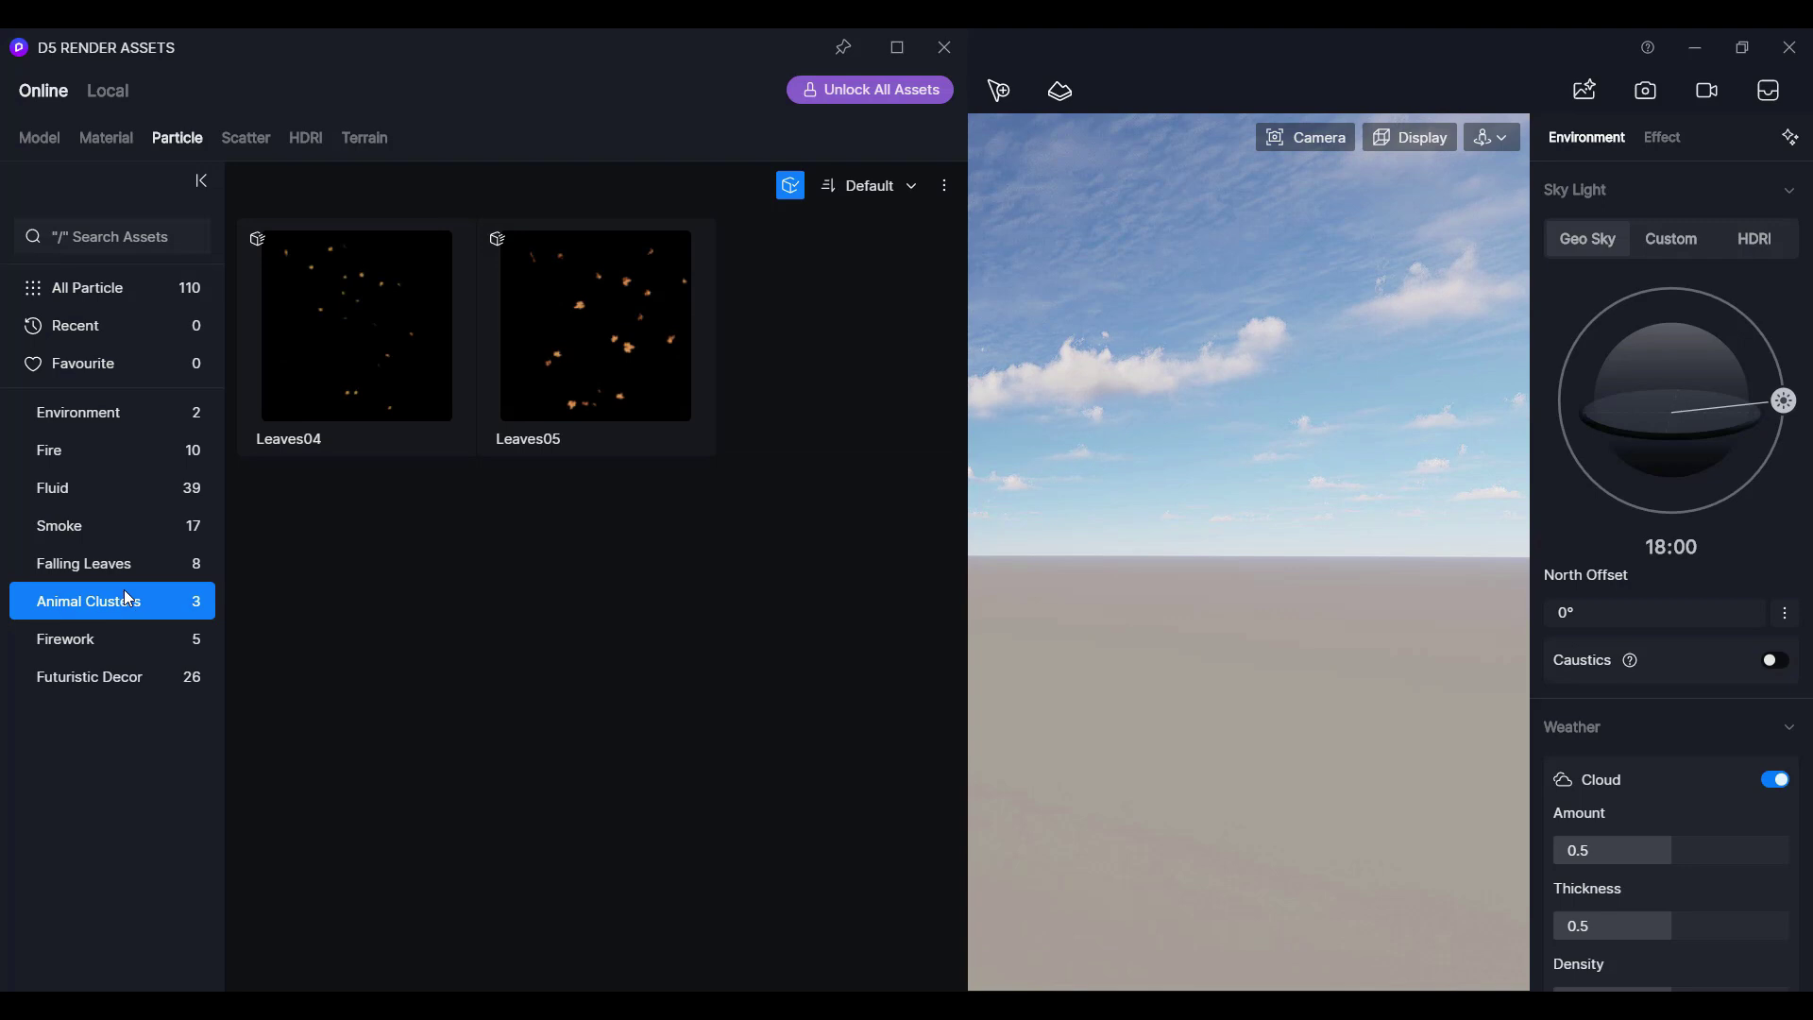
click(113, 531)
click(111, 489)
click(110, 453)
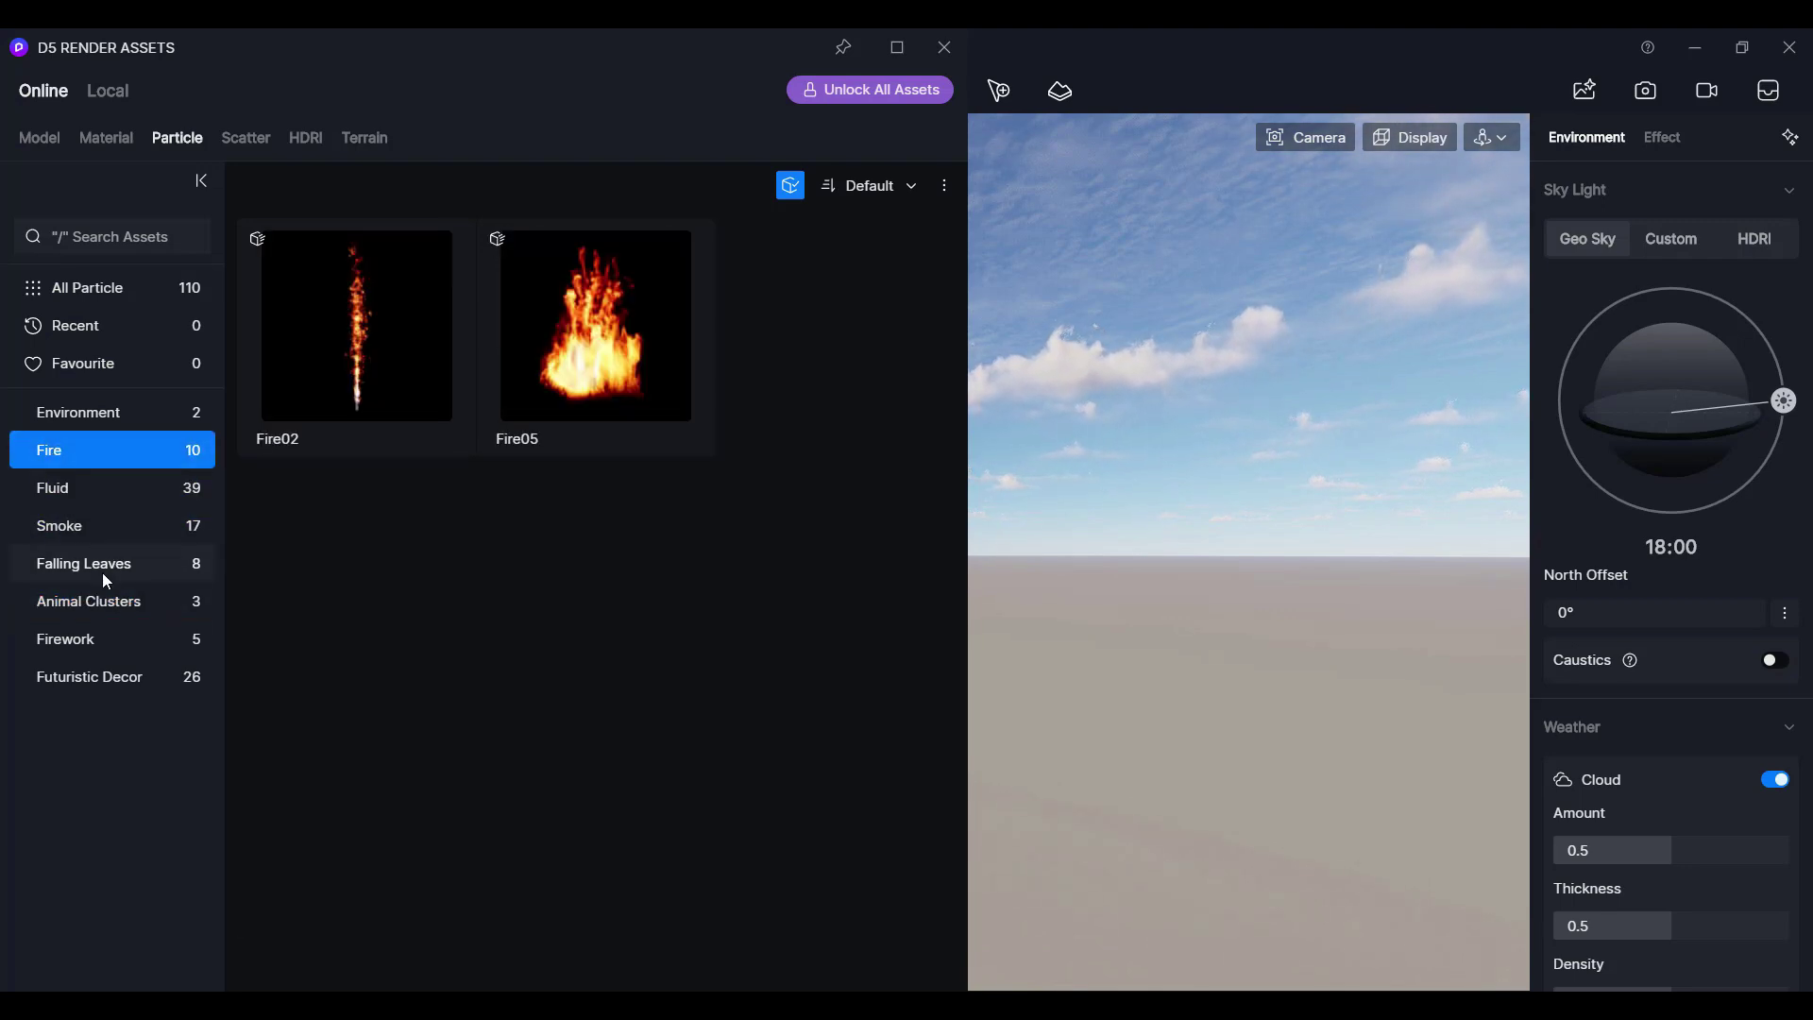
Browse the Falling Leaves, Animal Clusters and Firework particle categories
click(102, 572)
click(106, 600)
click(104, 636)
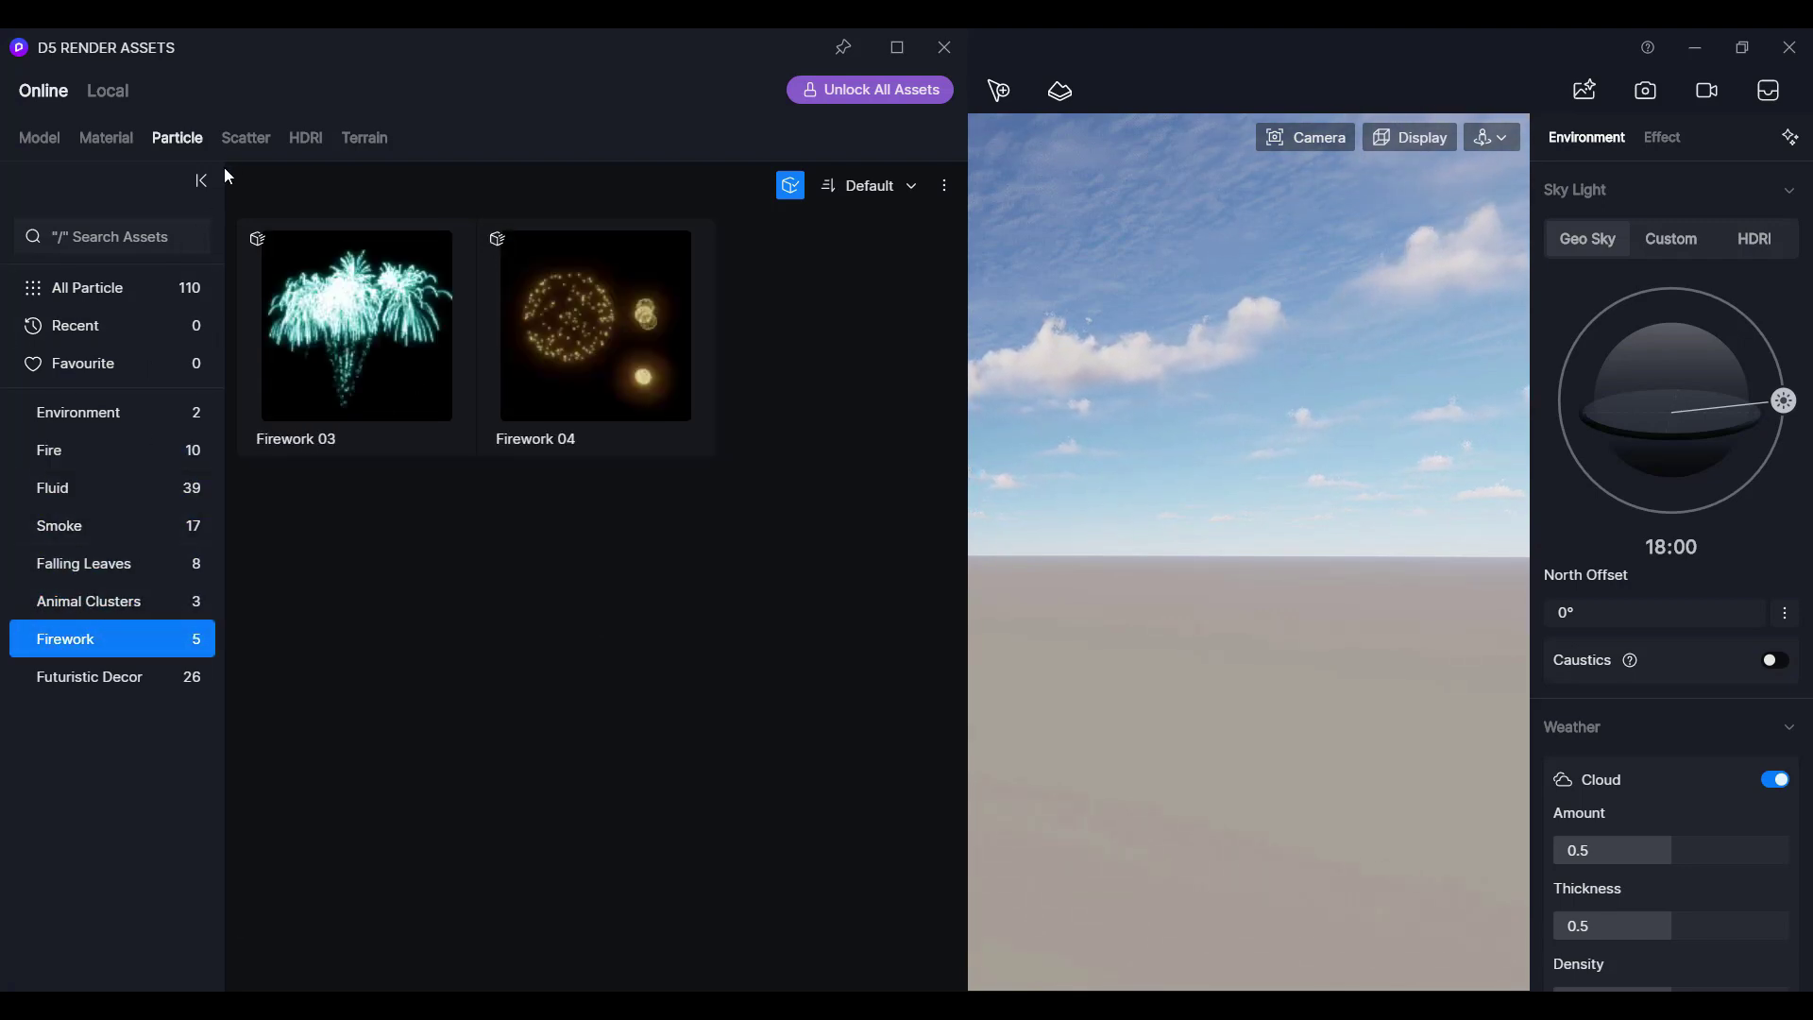
Browse the Scatter, HDRI and Terrain assets, and close the asset library after returning to the models
click(247, 140)
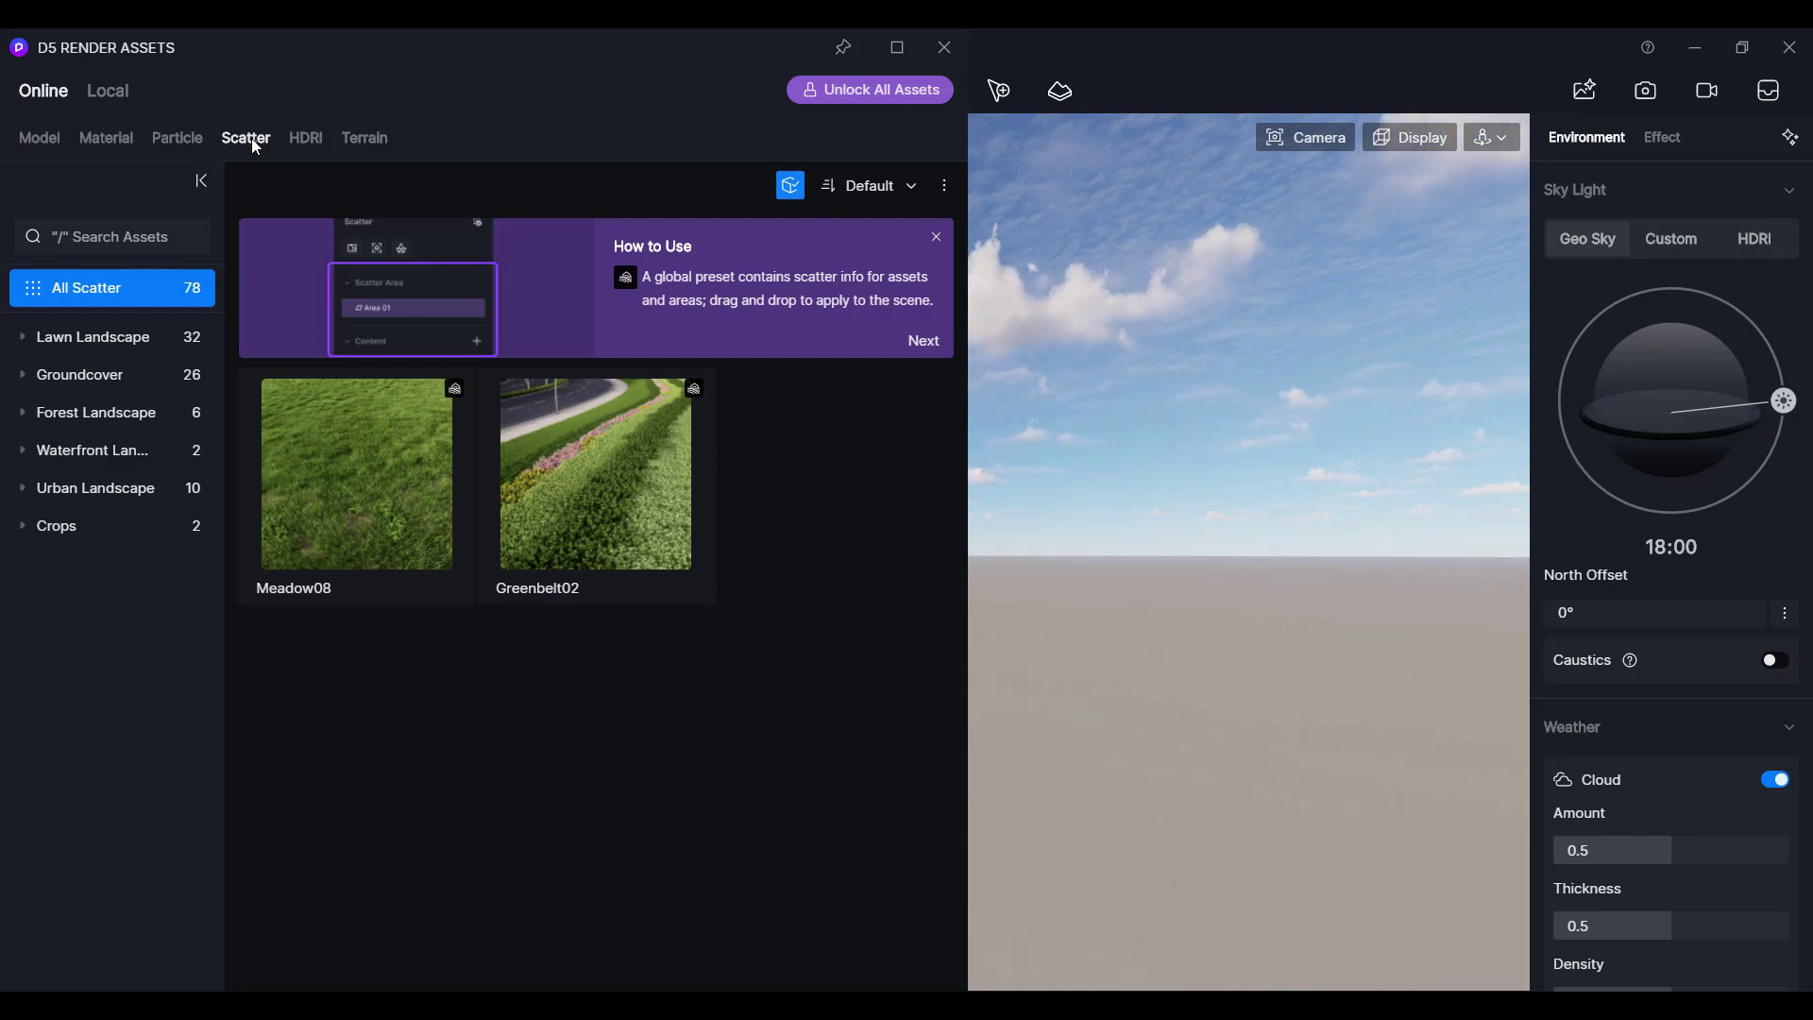
click(313, 146)
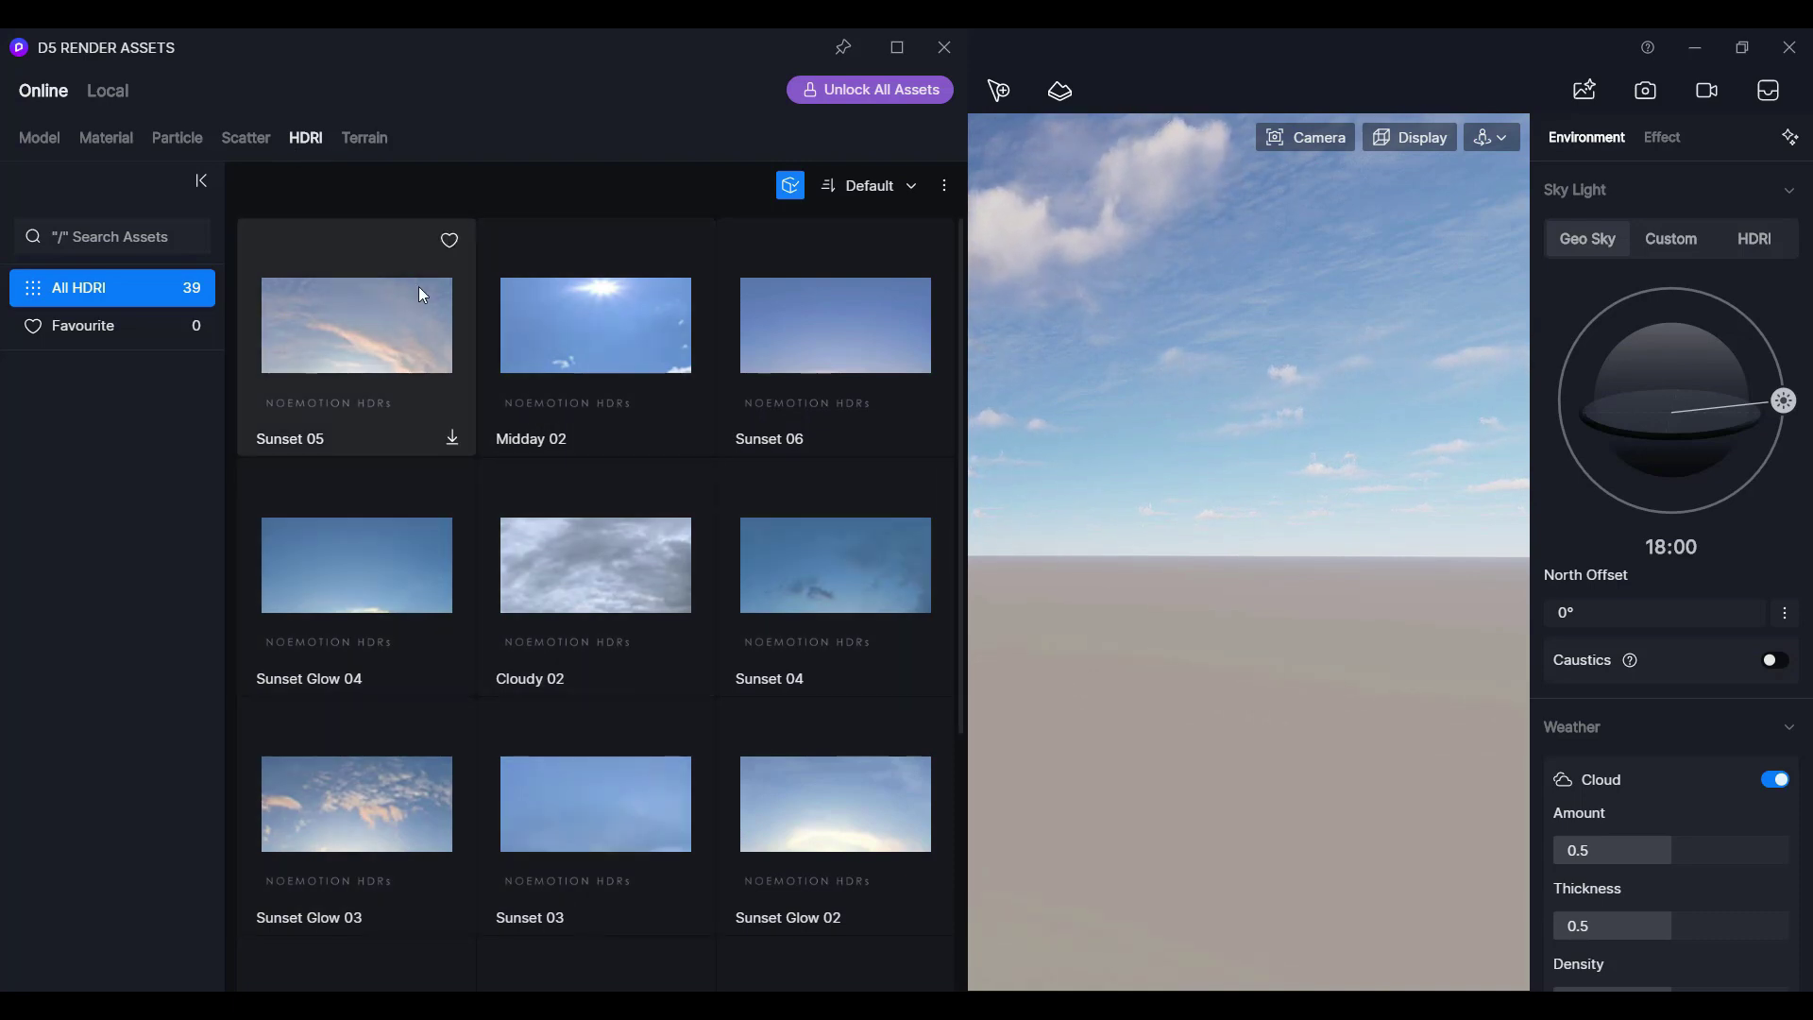
click(360, 144)
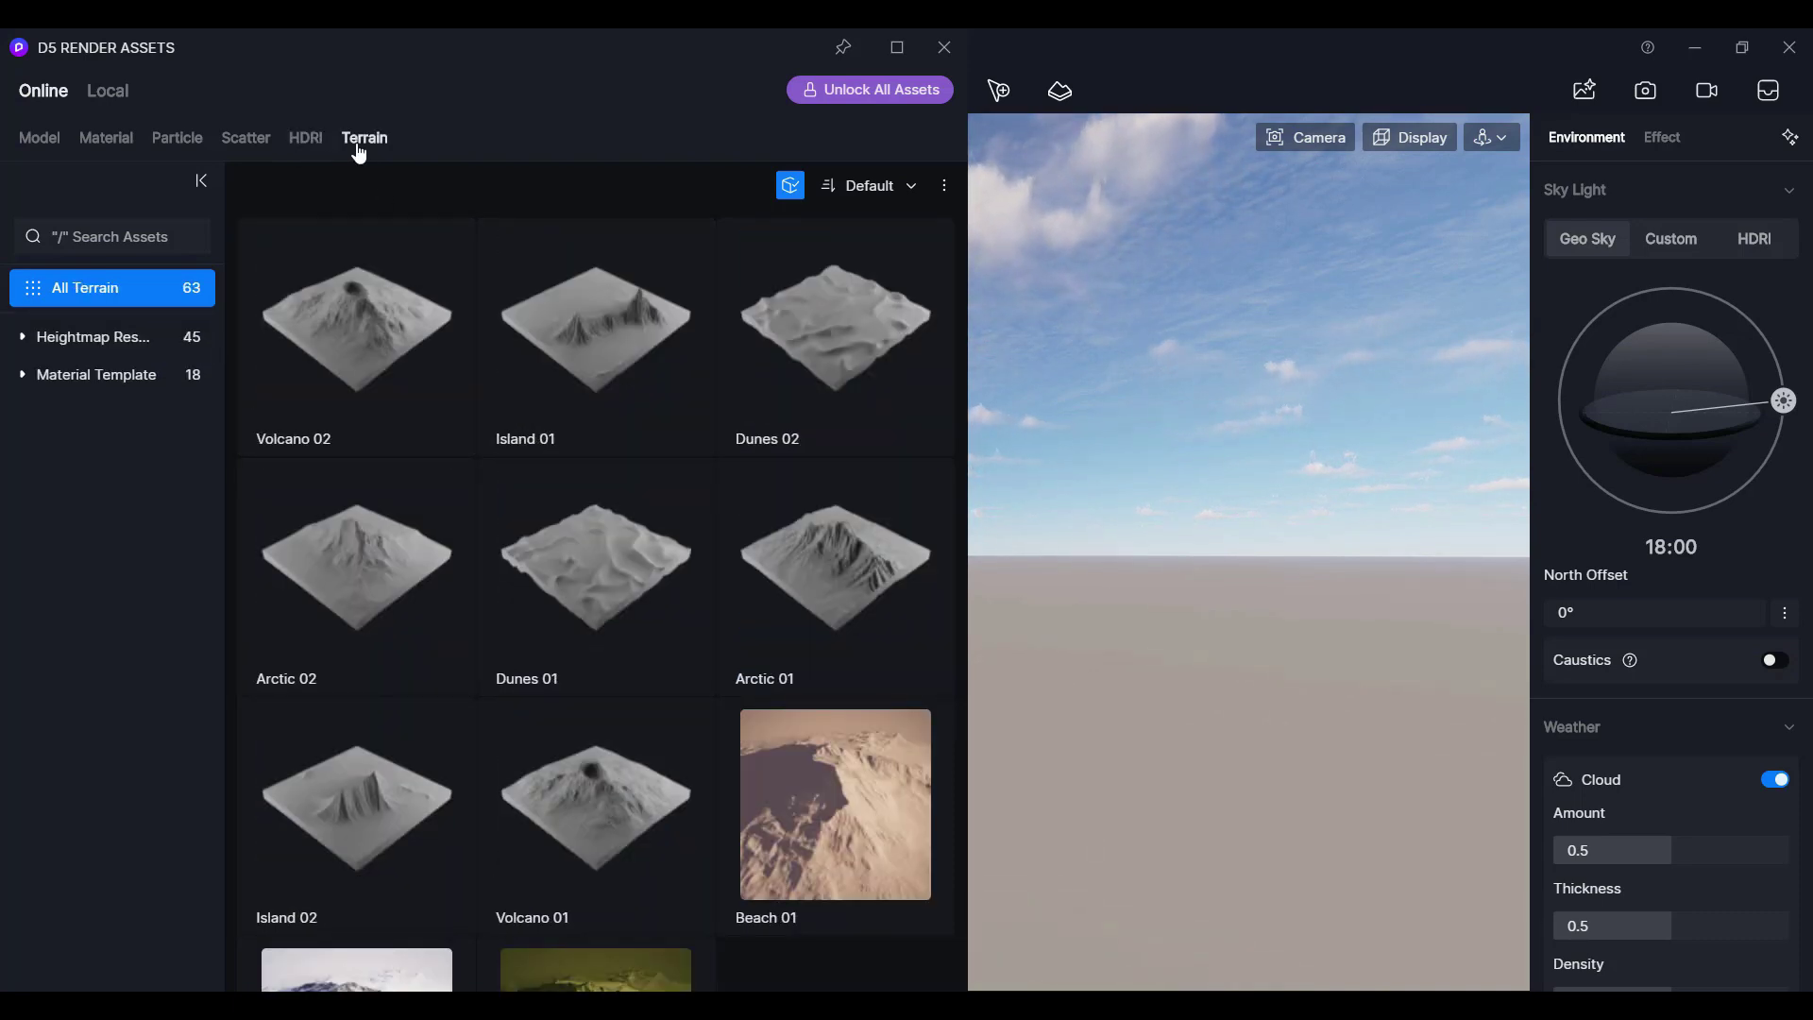
scroll(576, 659, down, 1)
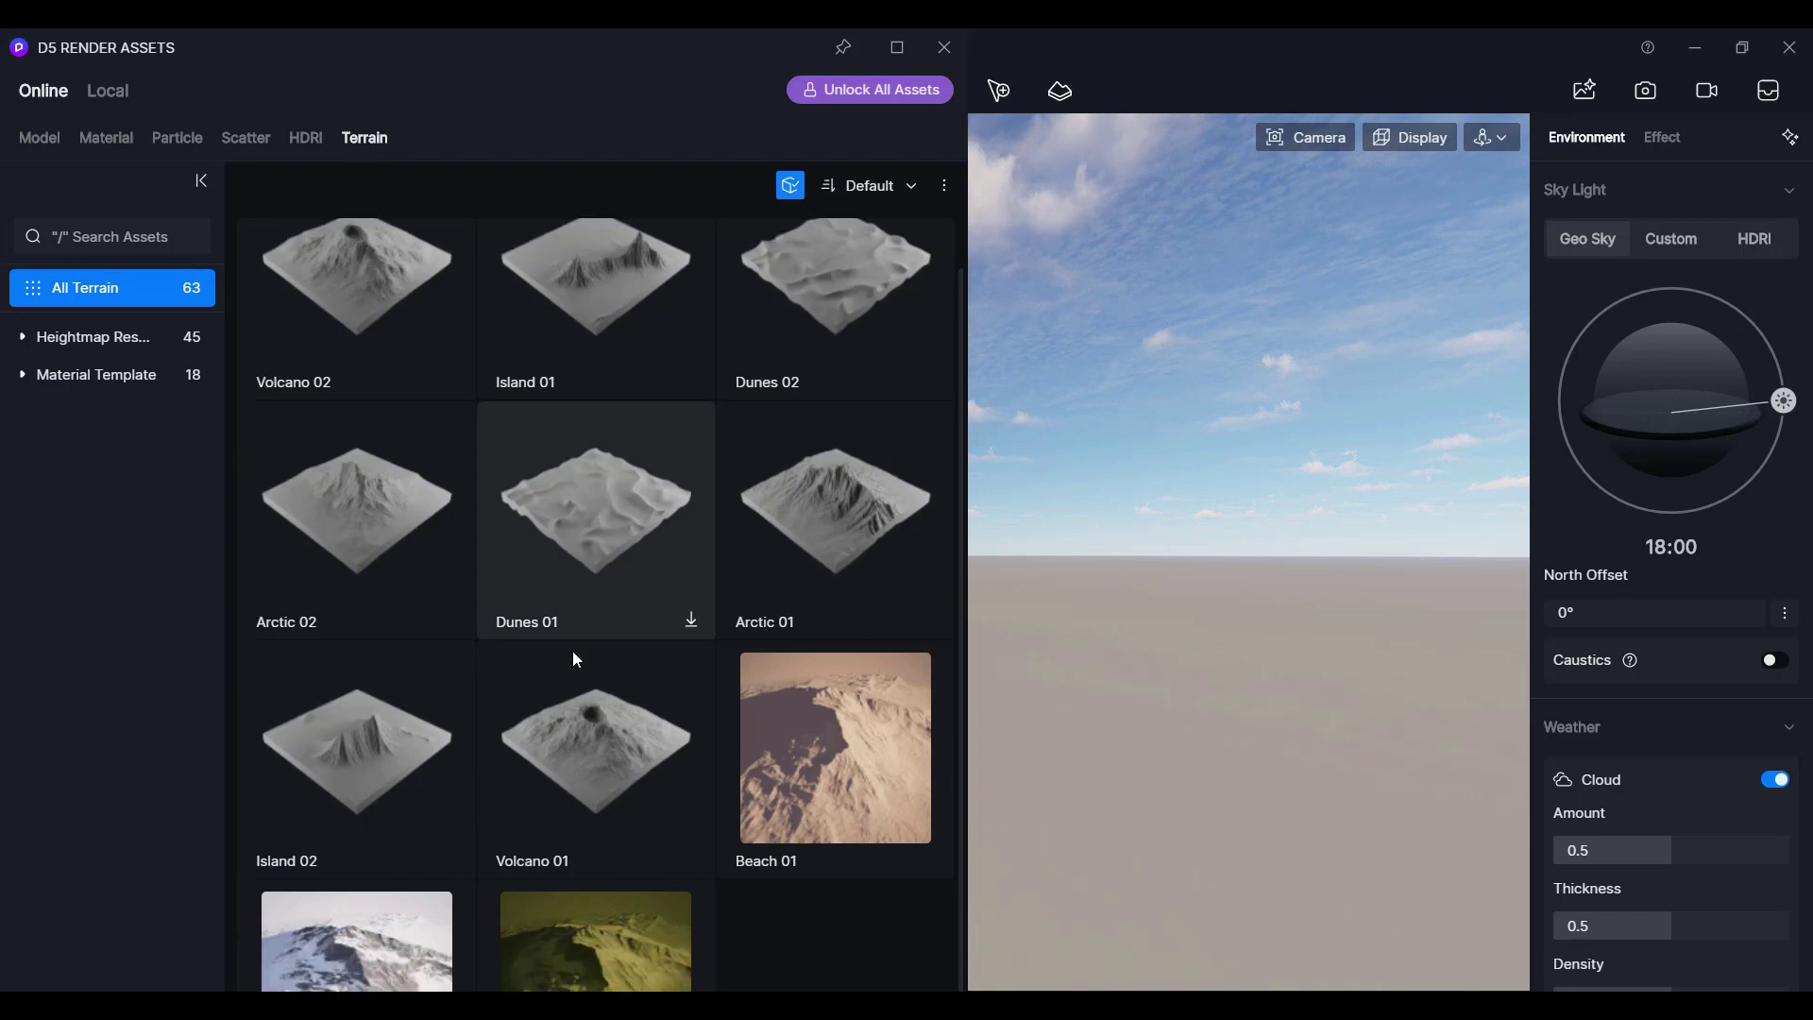
scroll(571, 736, down, 1)
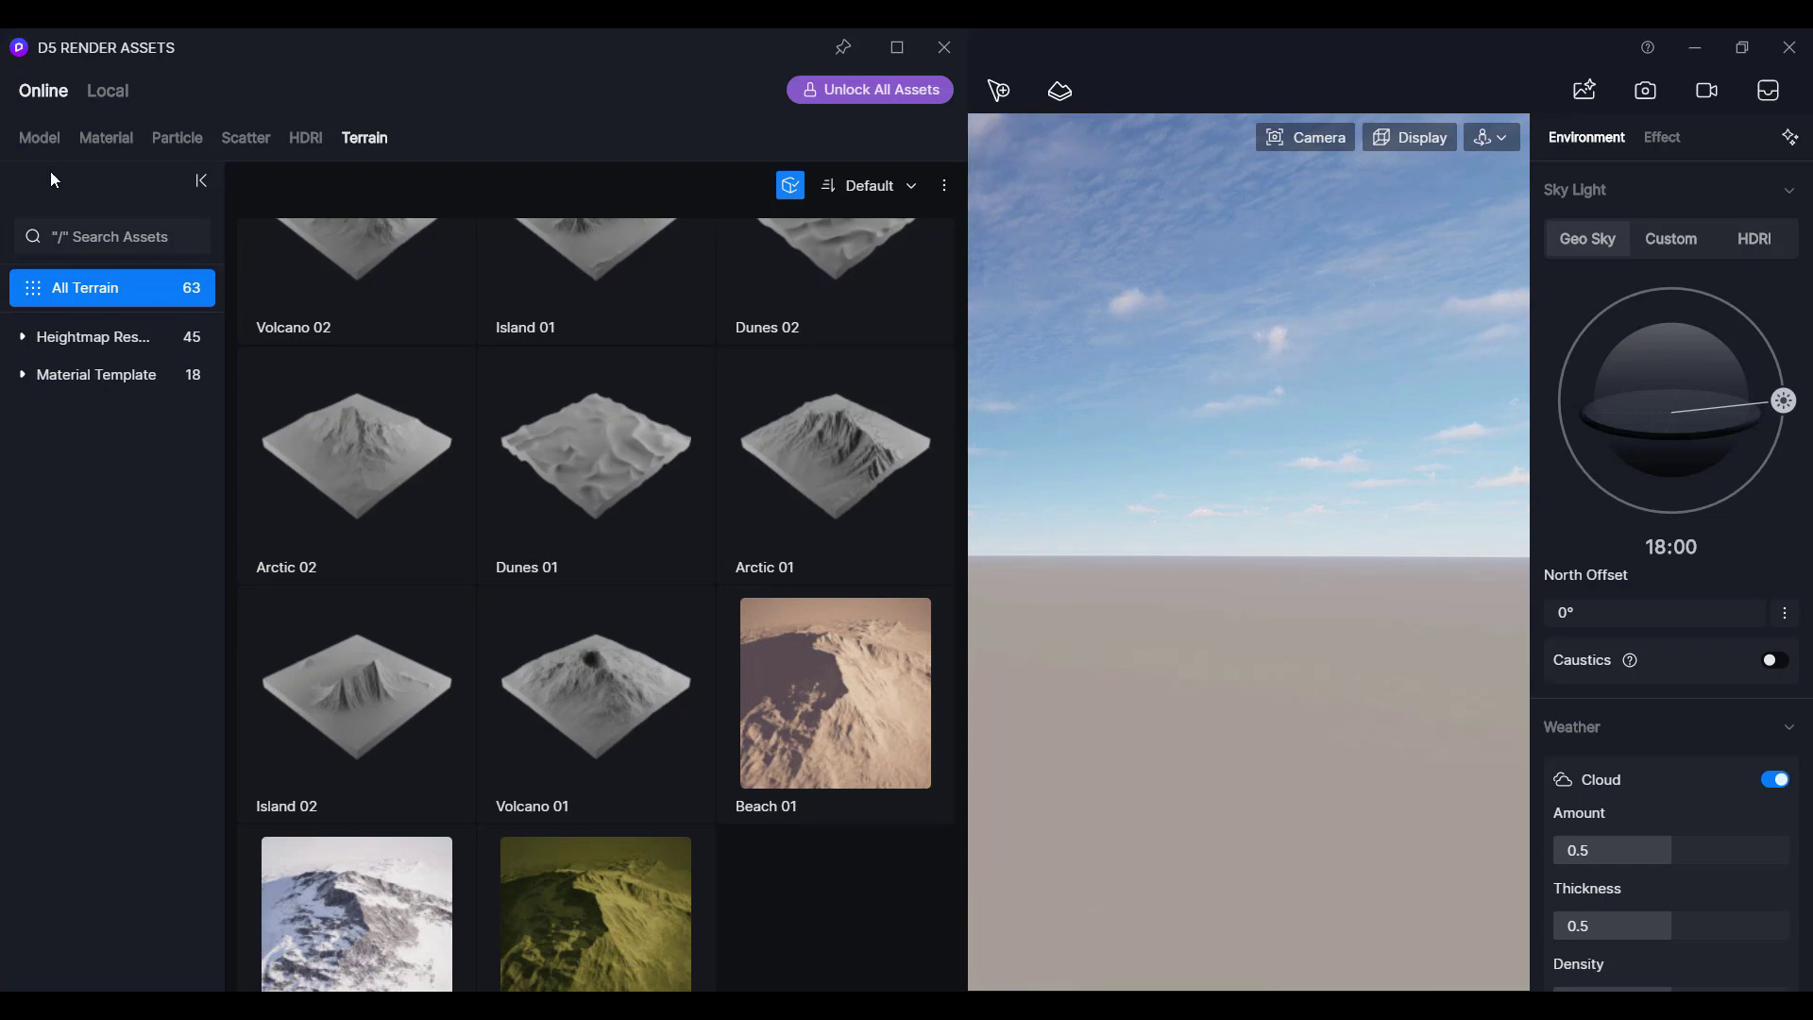
click(52, 138)
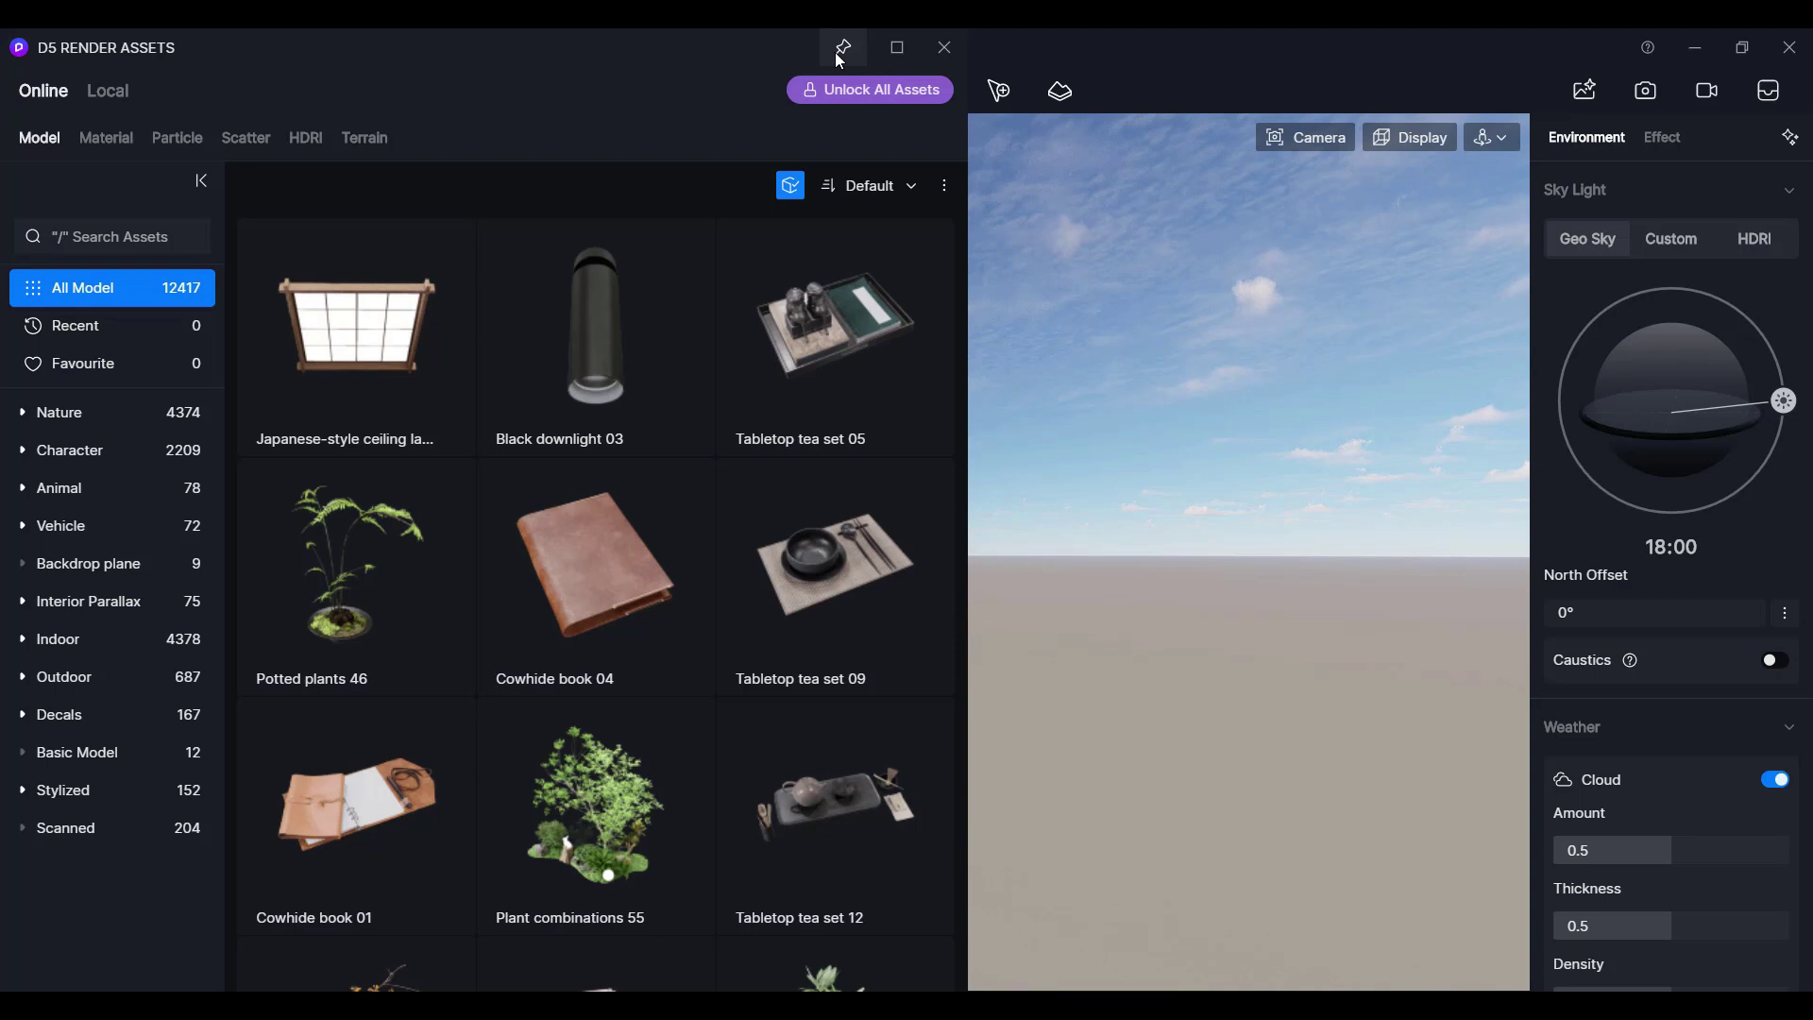
click(944, 47)
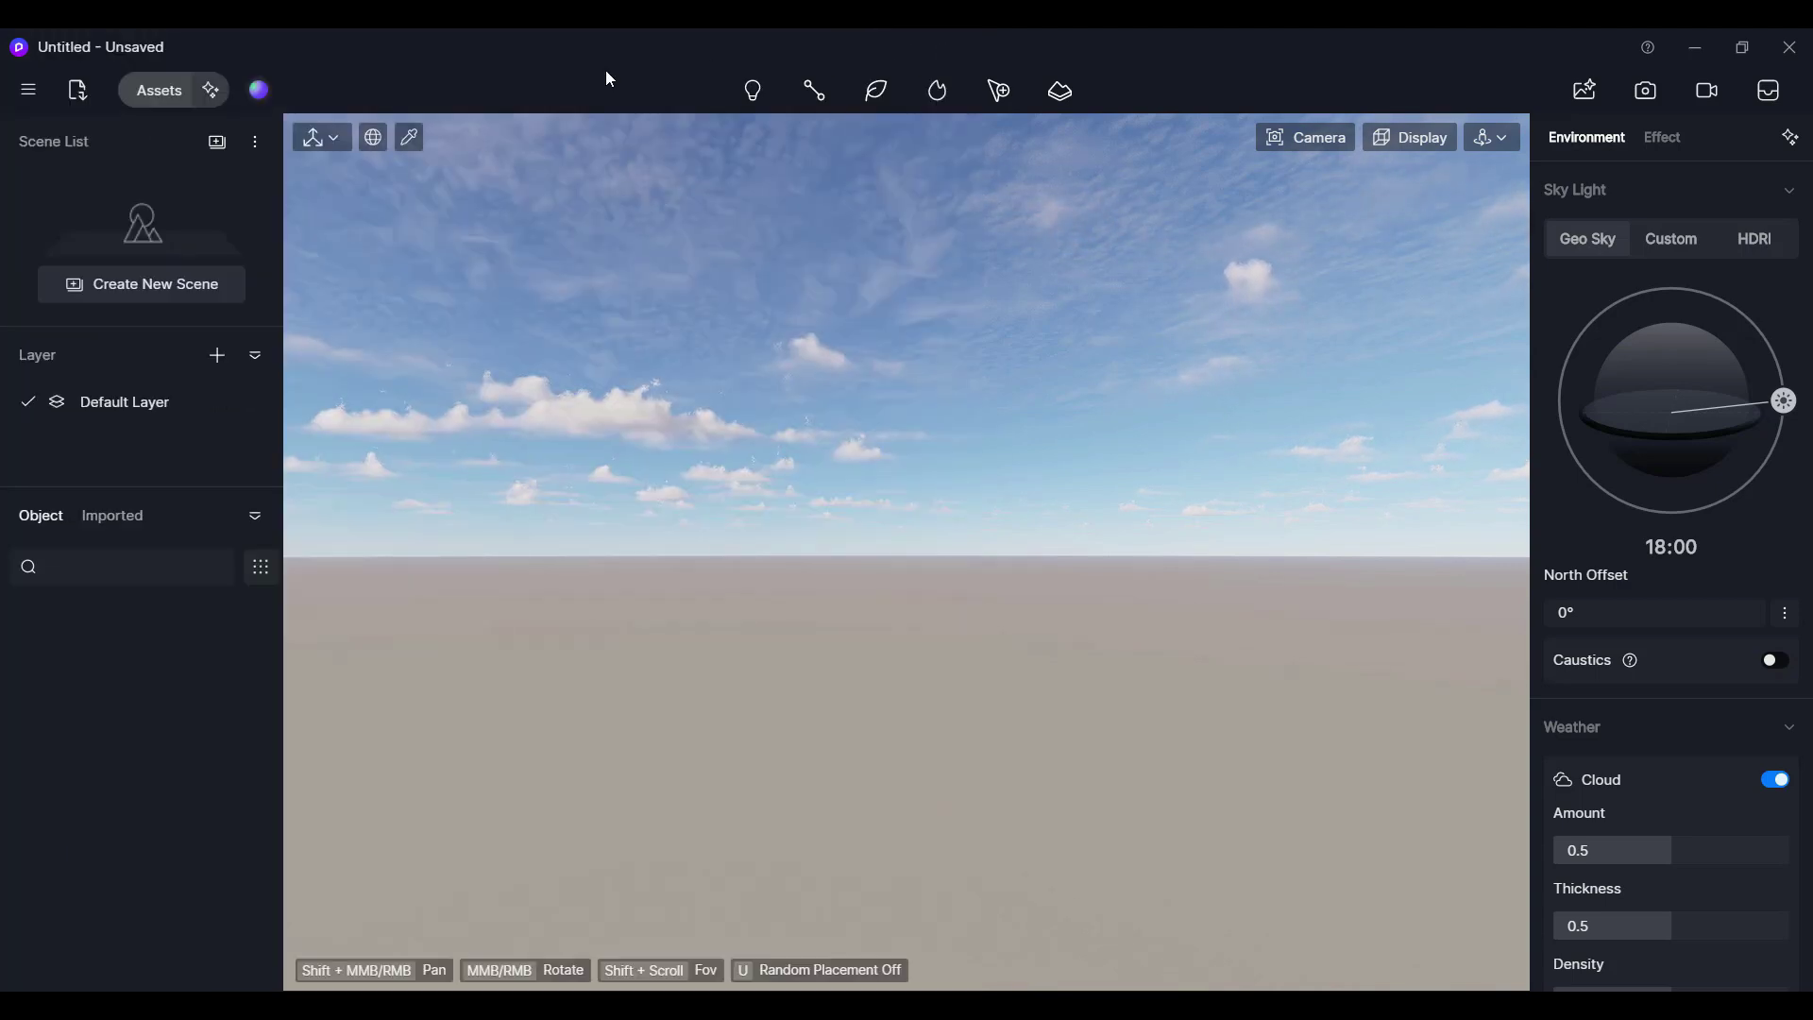
Generate a Realistic-style Text to 3D model from the existing prompt describing a dinosaur in Jurassic Park
click(211, 95)
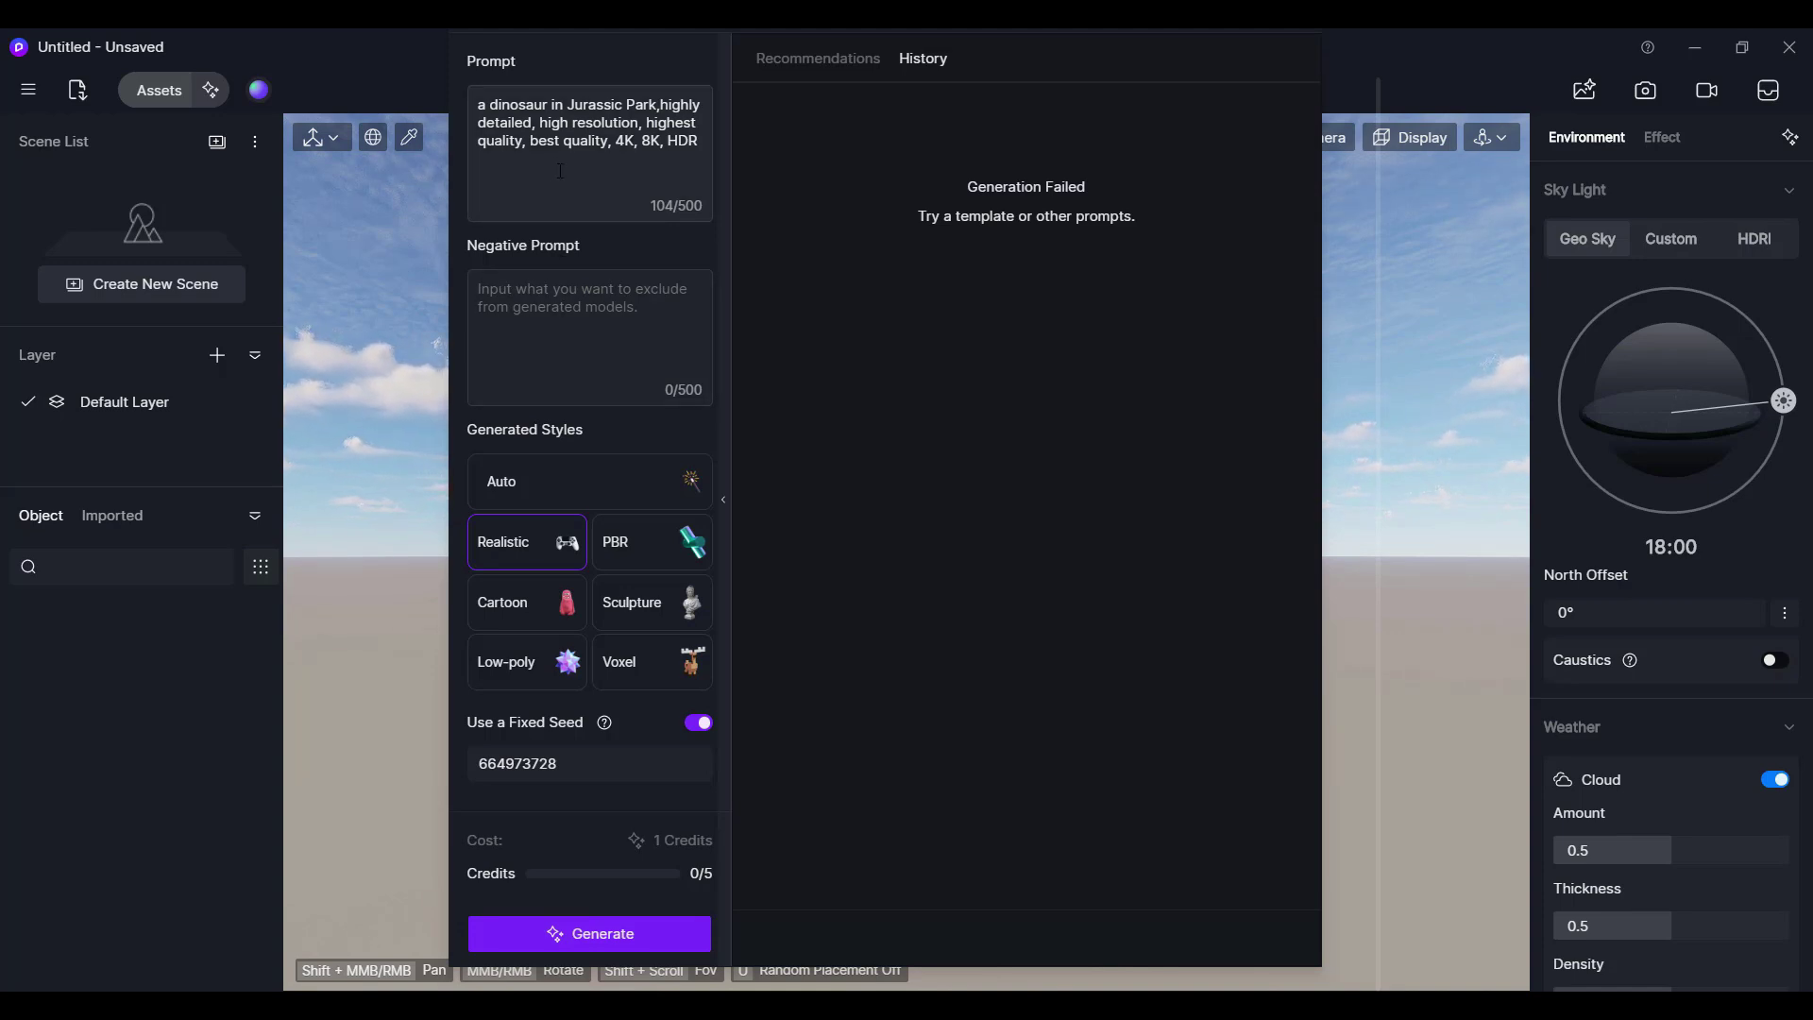
drag(478, 103, 594, 175)
click(547, 293)
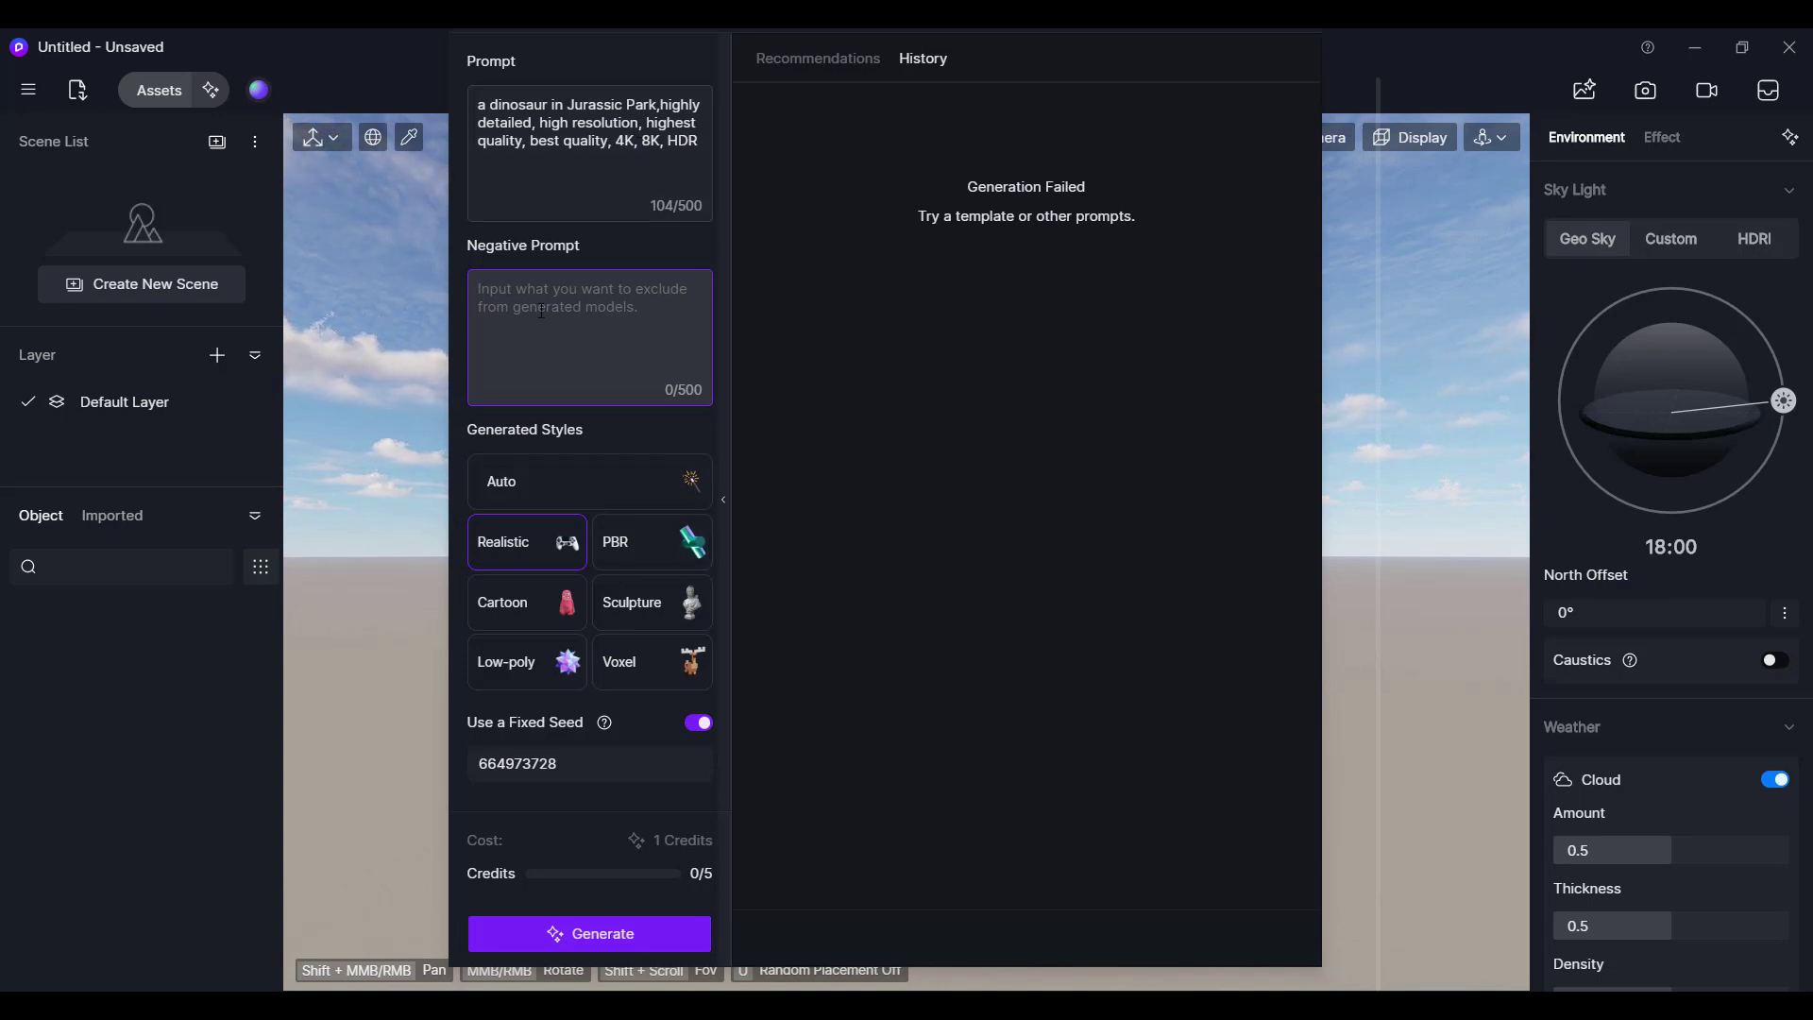
click(590, 930)
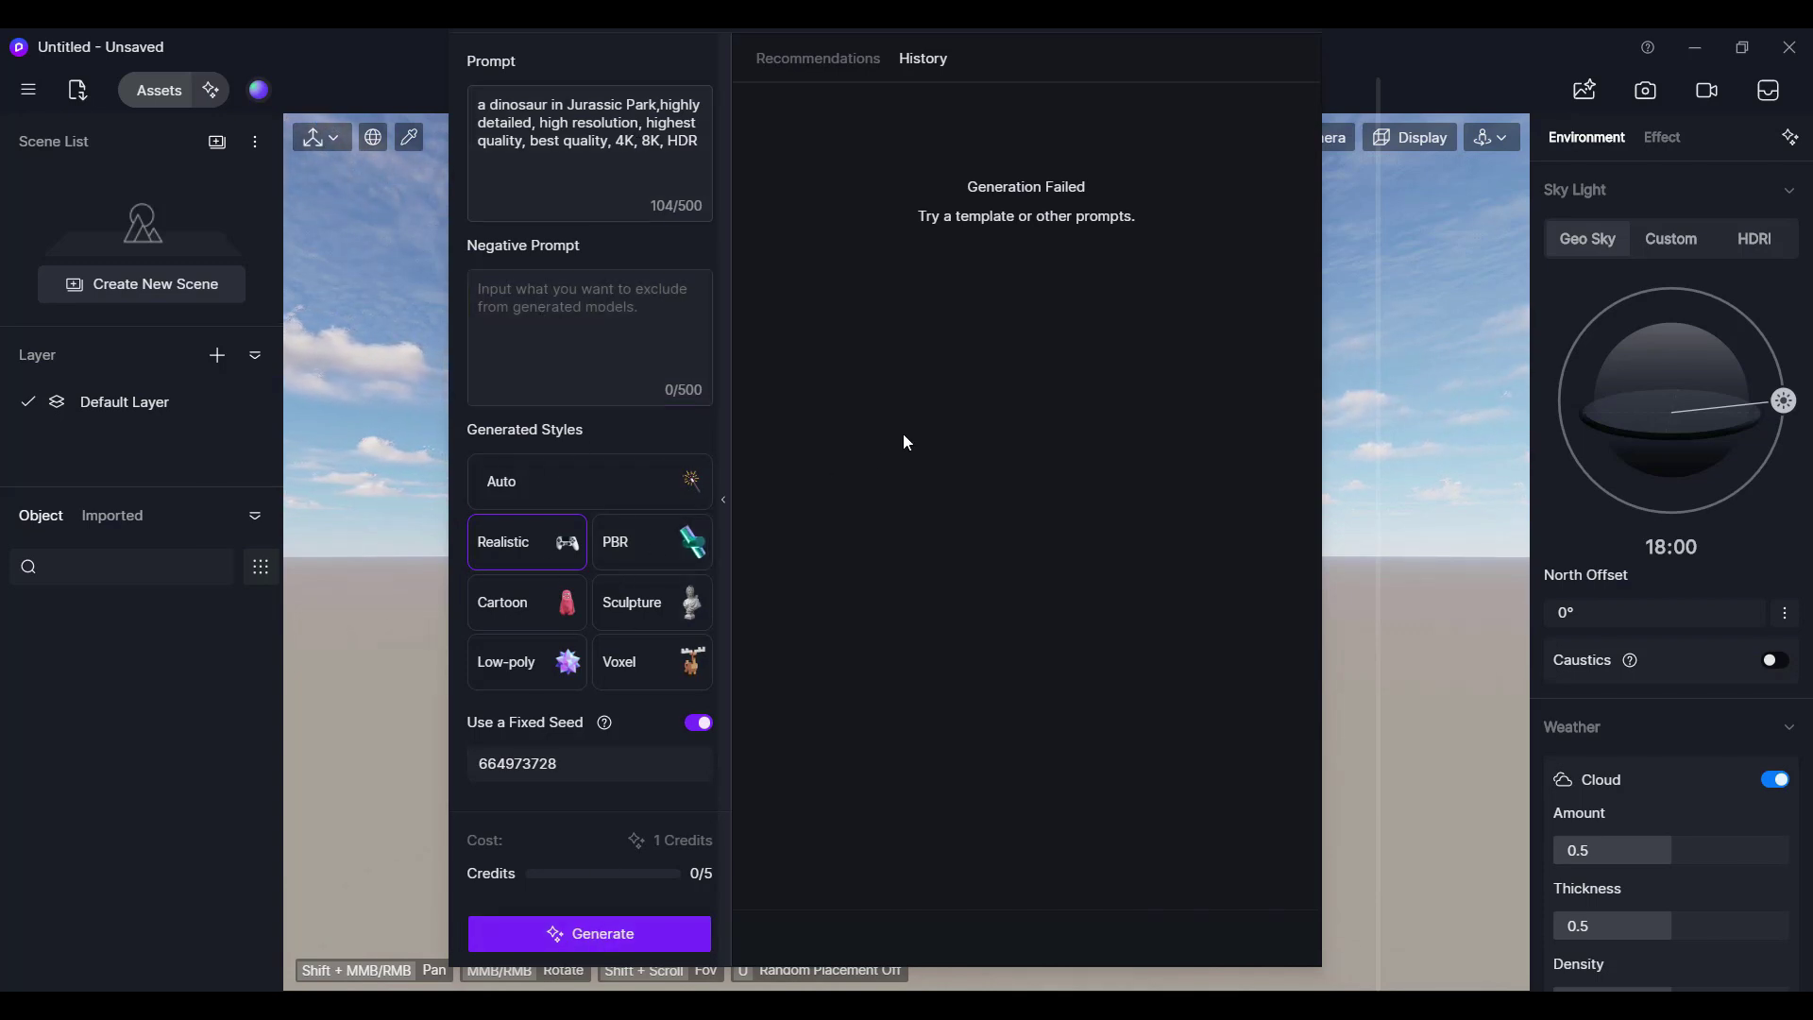
click(817, 60)
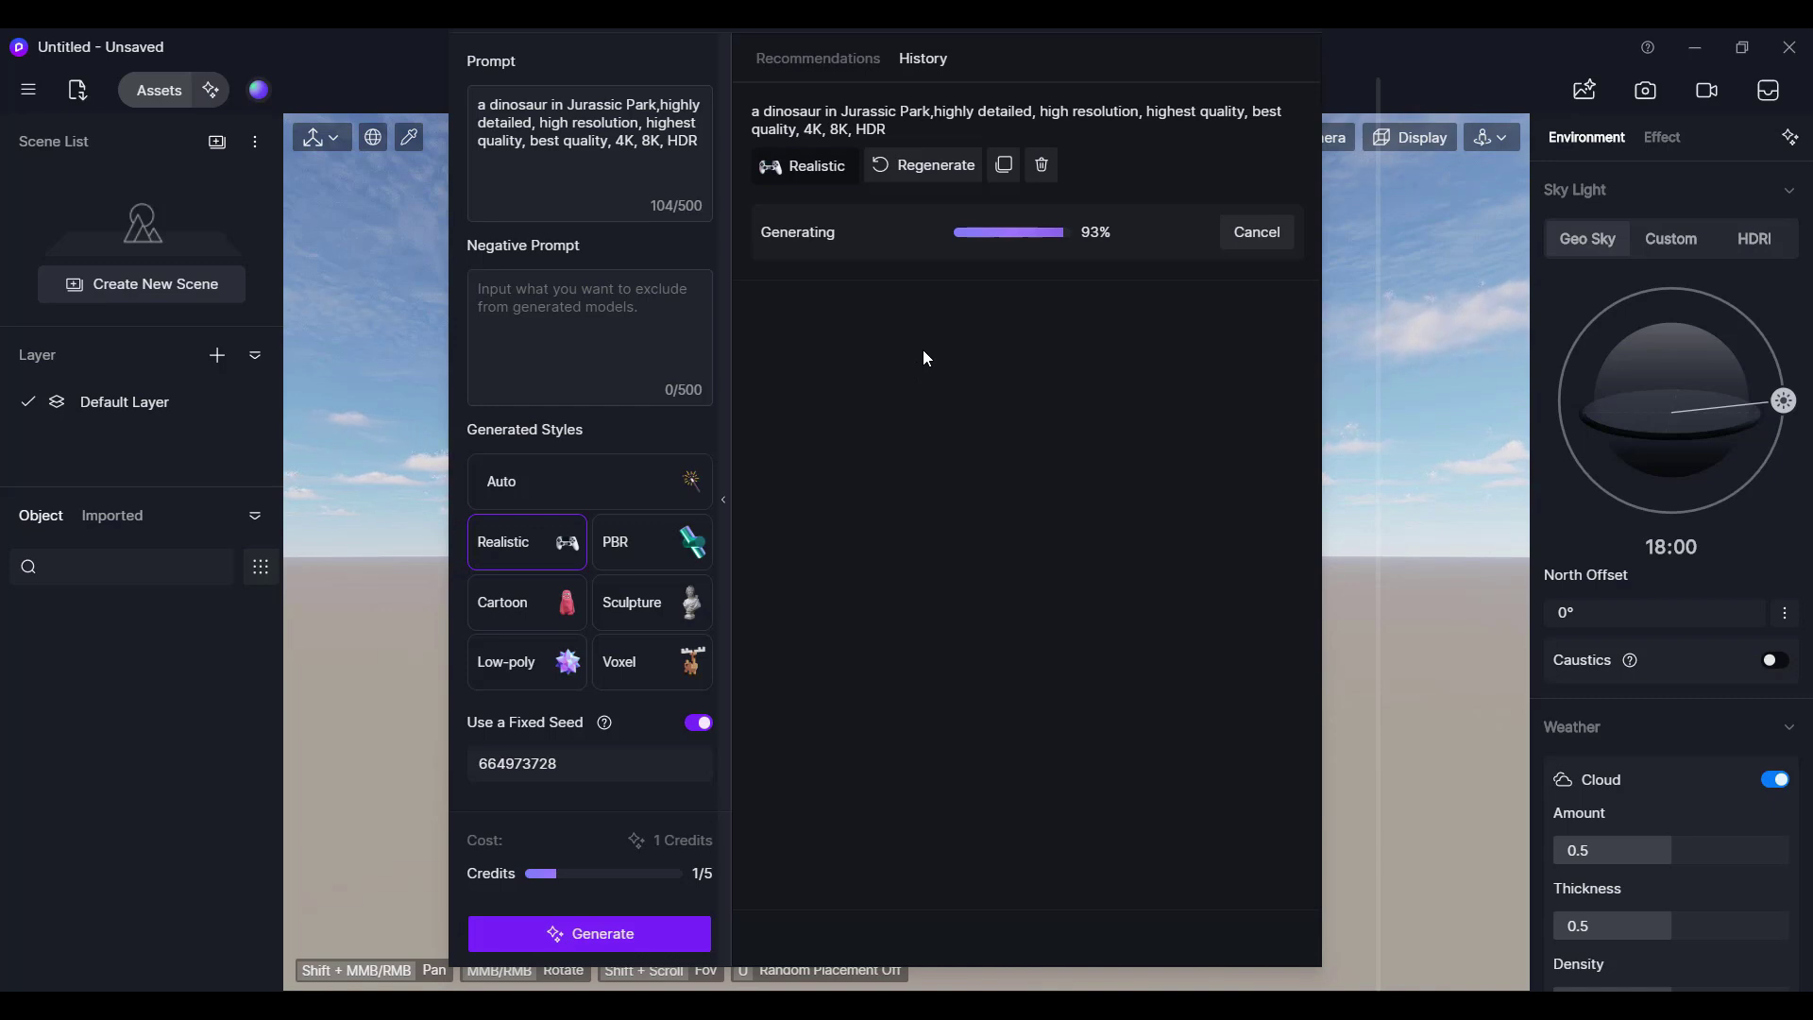
Regenerate the dinosaur model and cancel the earlier generation that is still in progress
click(925, 168)
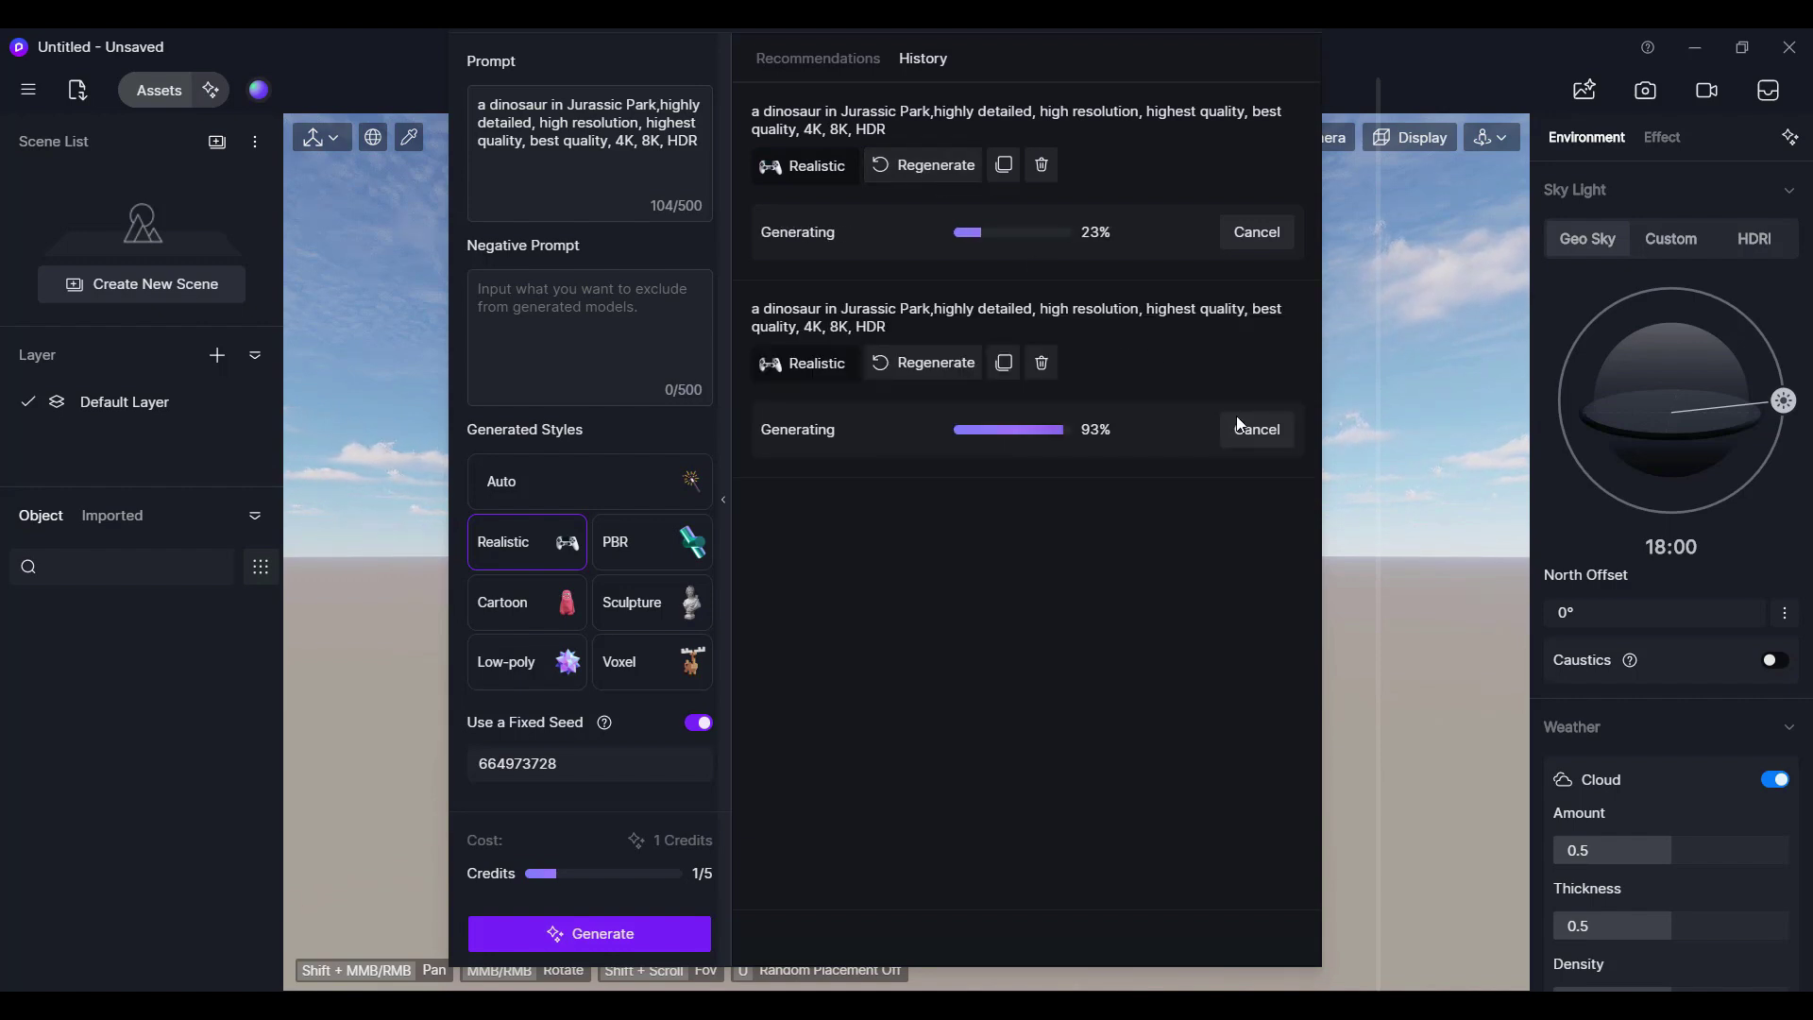
click(1259, 431)
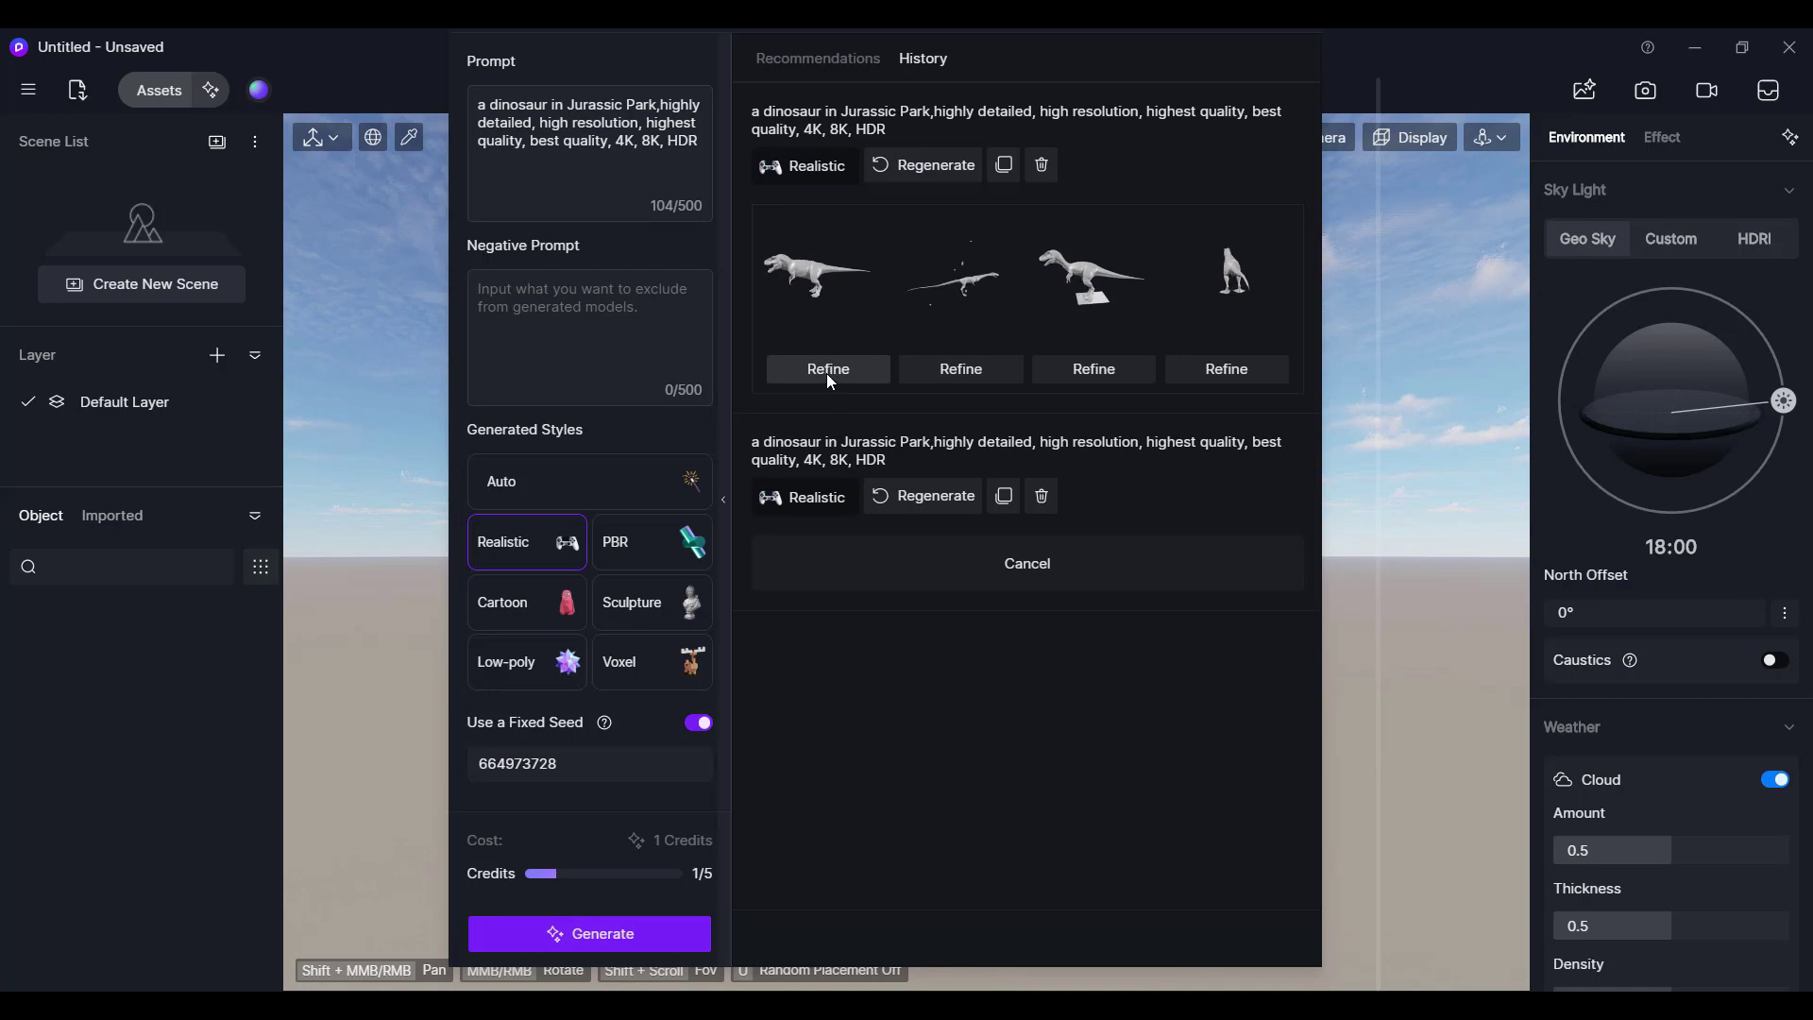
mouse_move(1141, 330)
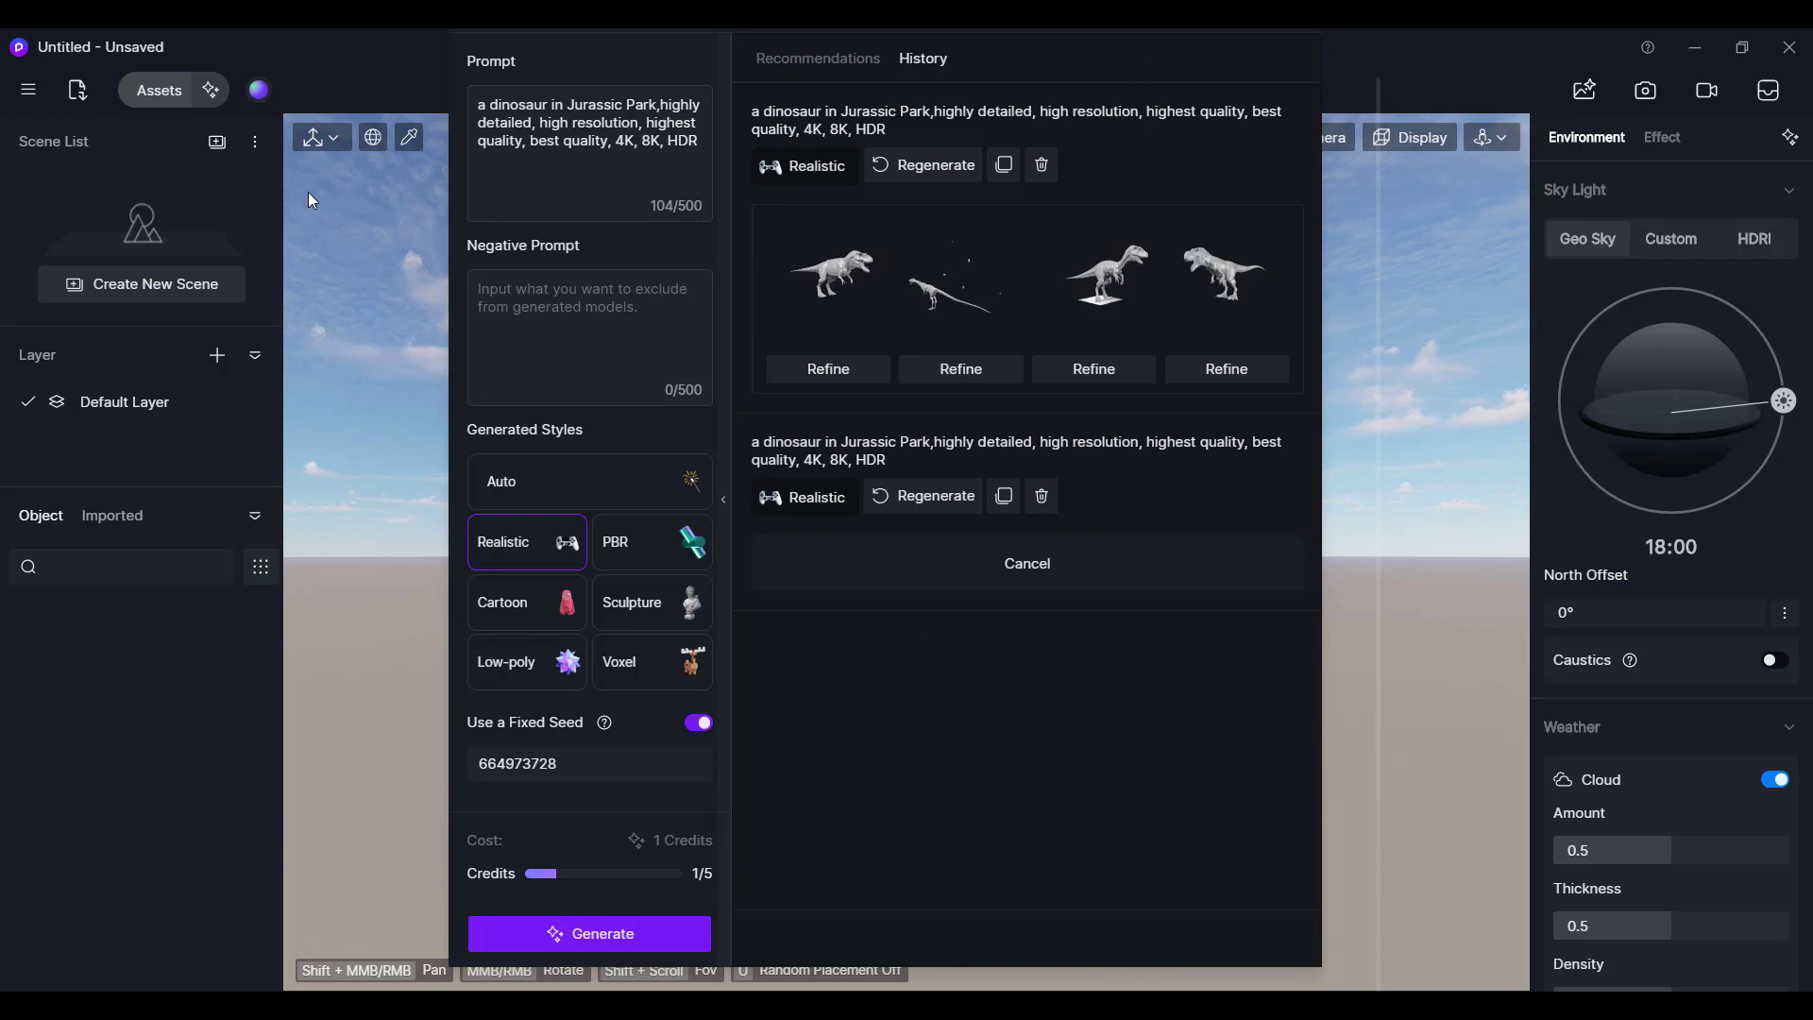
Take a brief look at the Studio presets and delete the cancelled dinosaur generation from the history
click(259, 91)
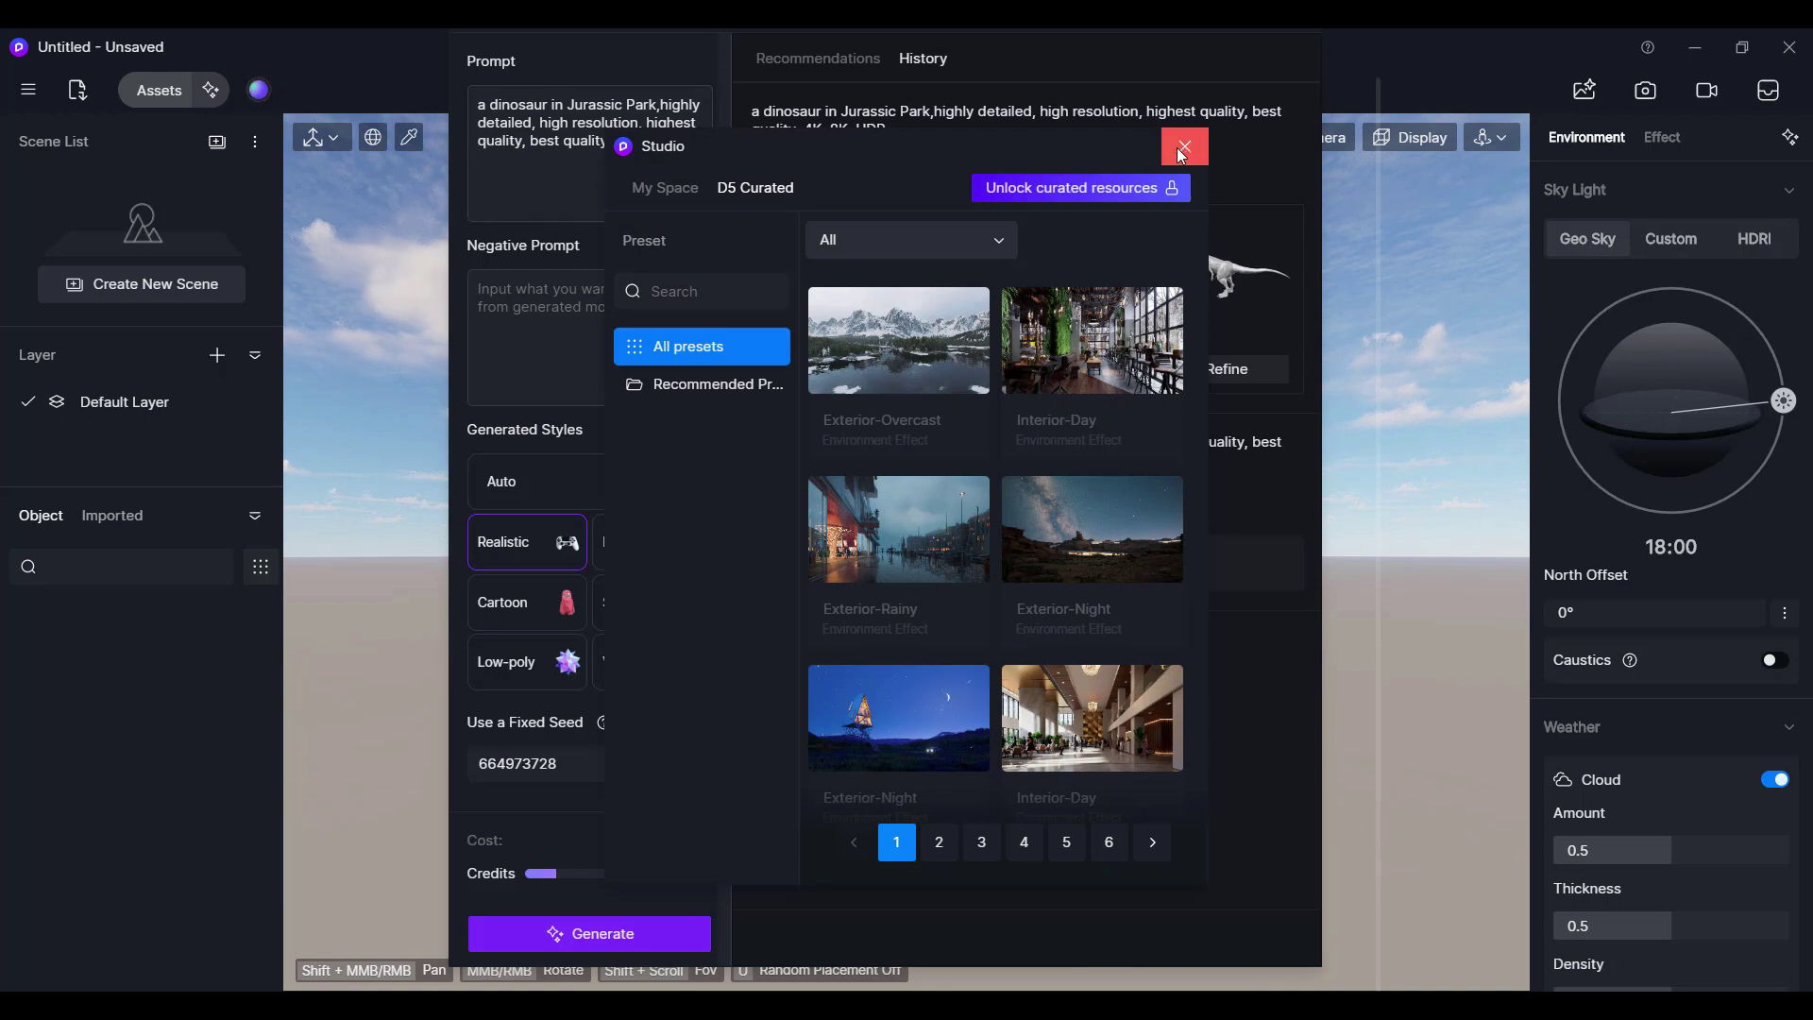
click(1185, 146)
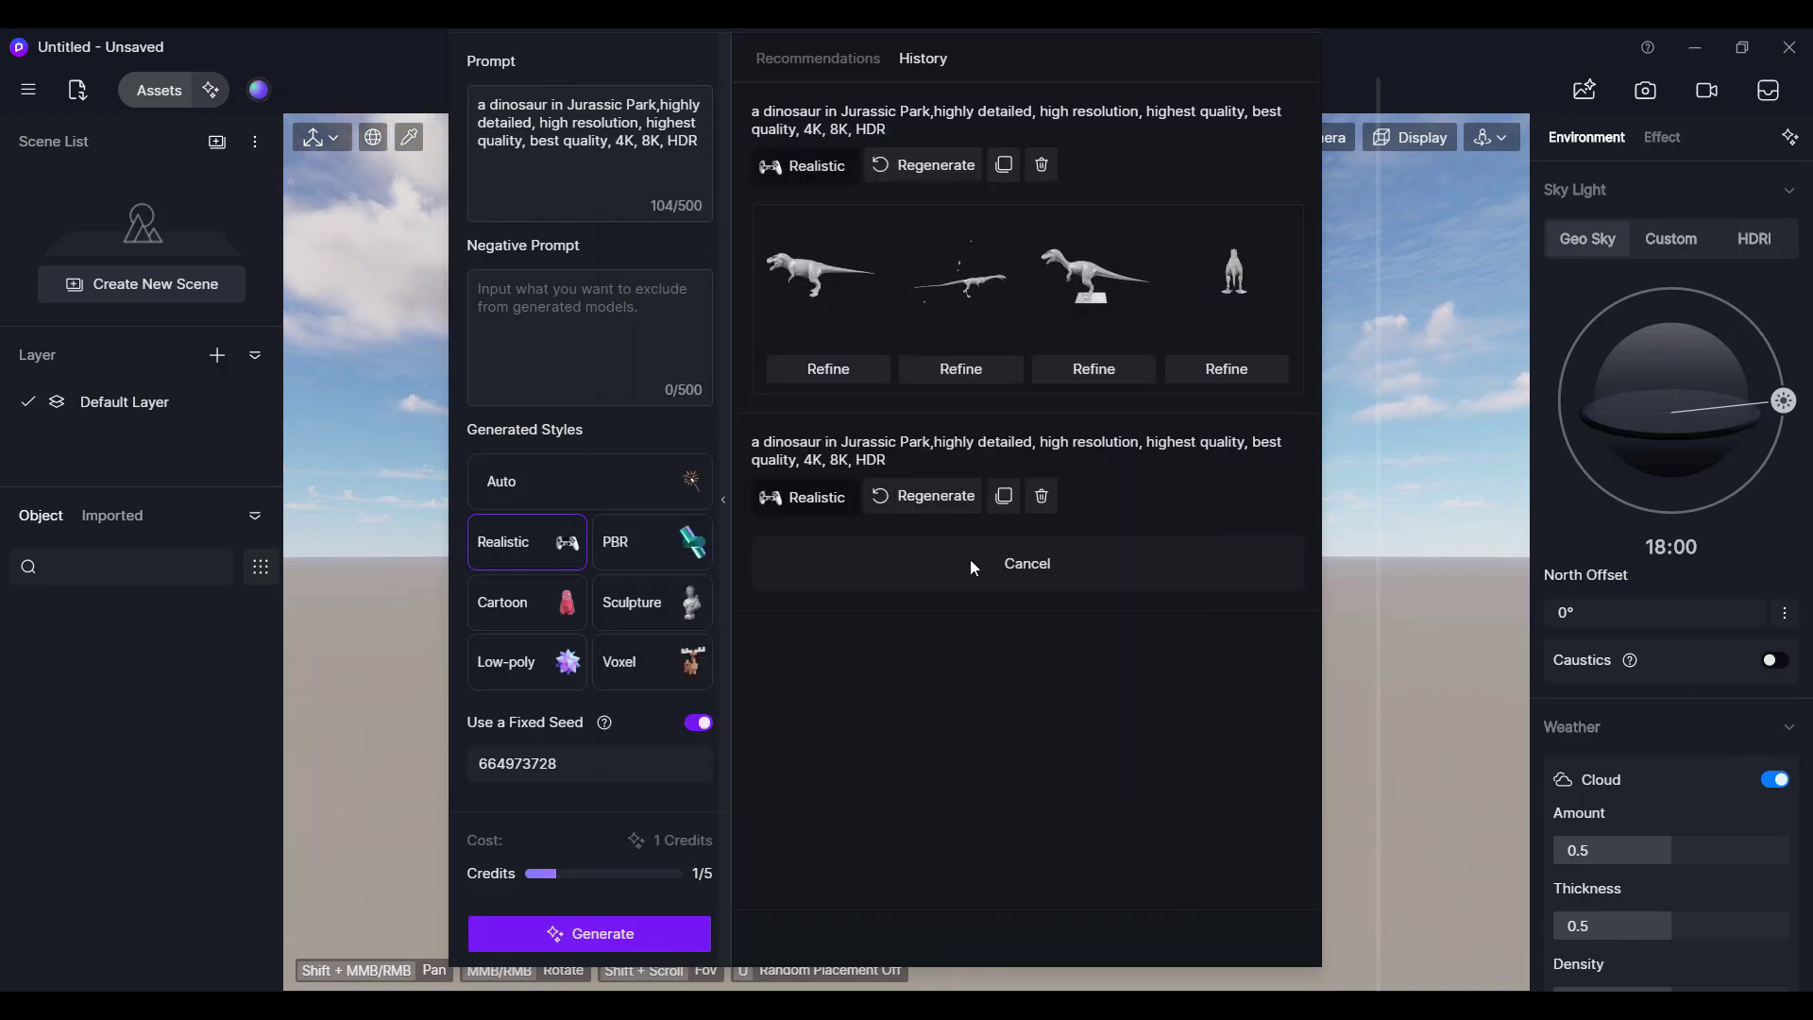
click(1040, 496)
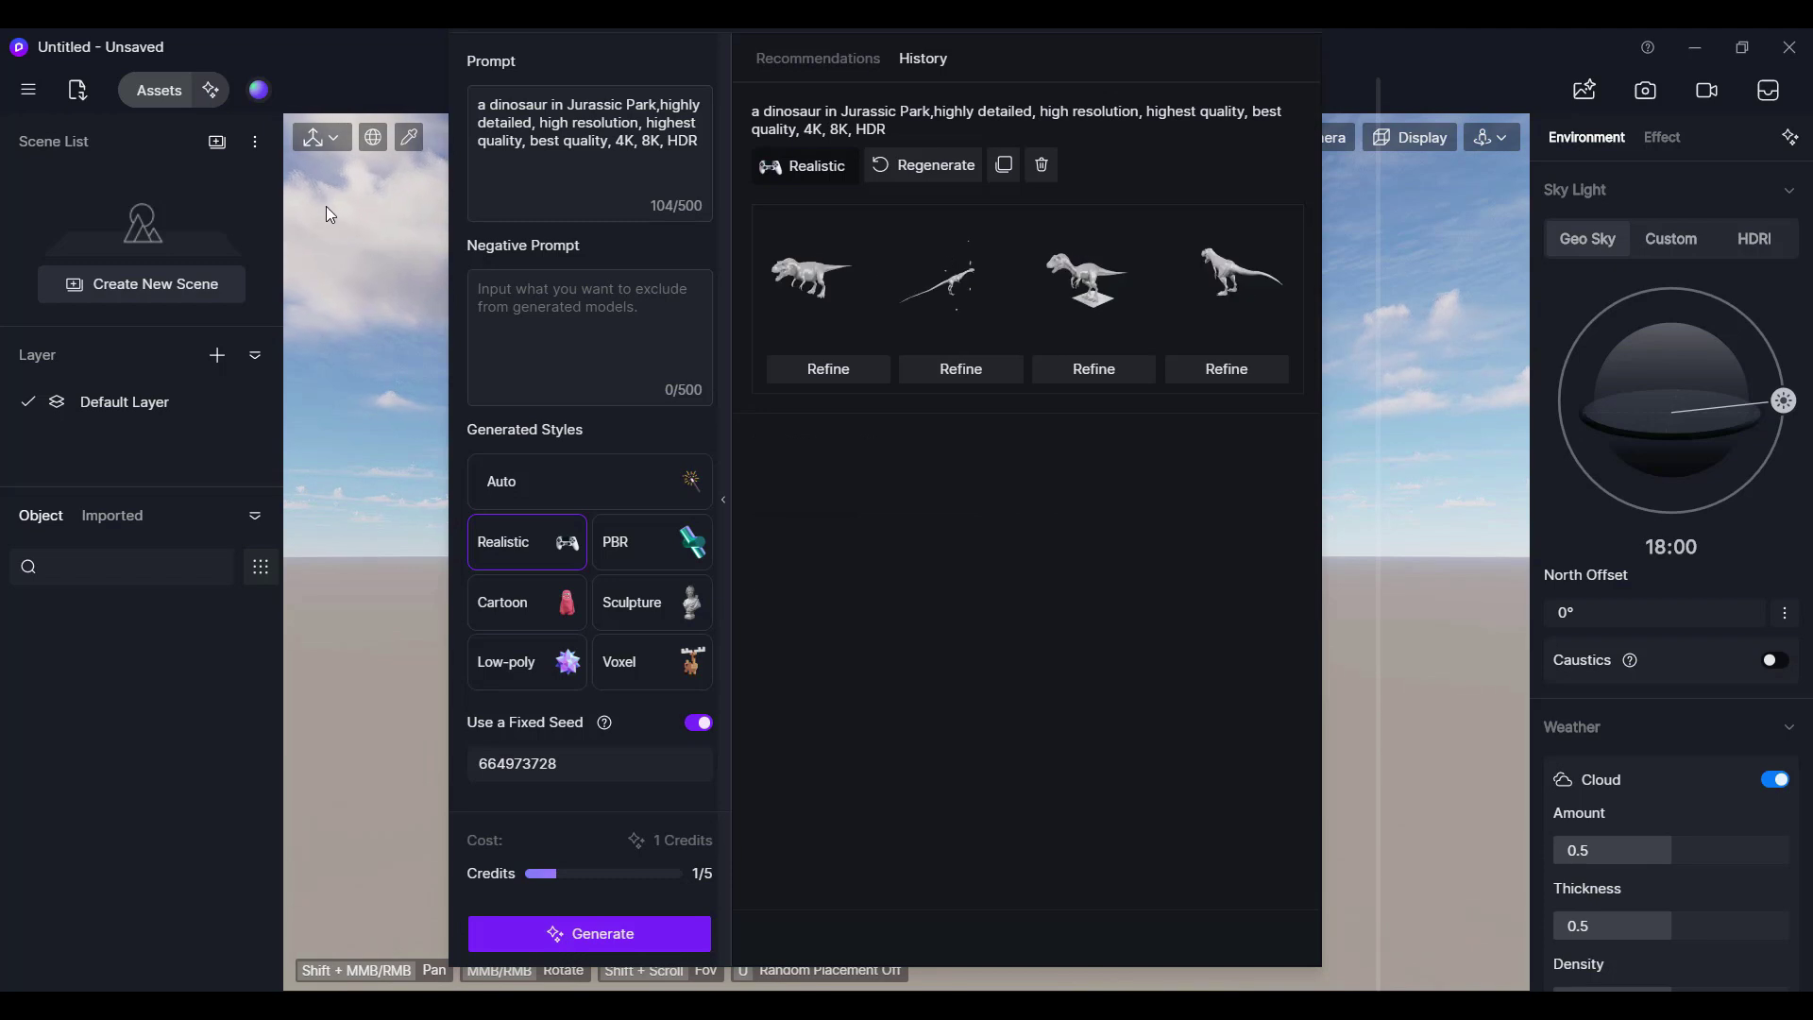
Move the Text to 3D window lower in the viewport, collapse its history and close the window
drag(610, 29, 585, 255)
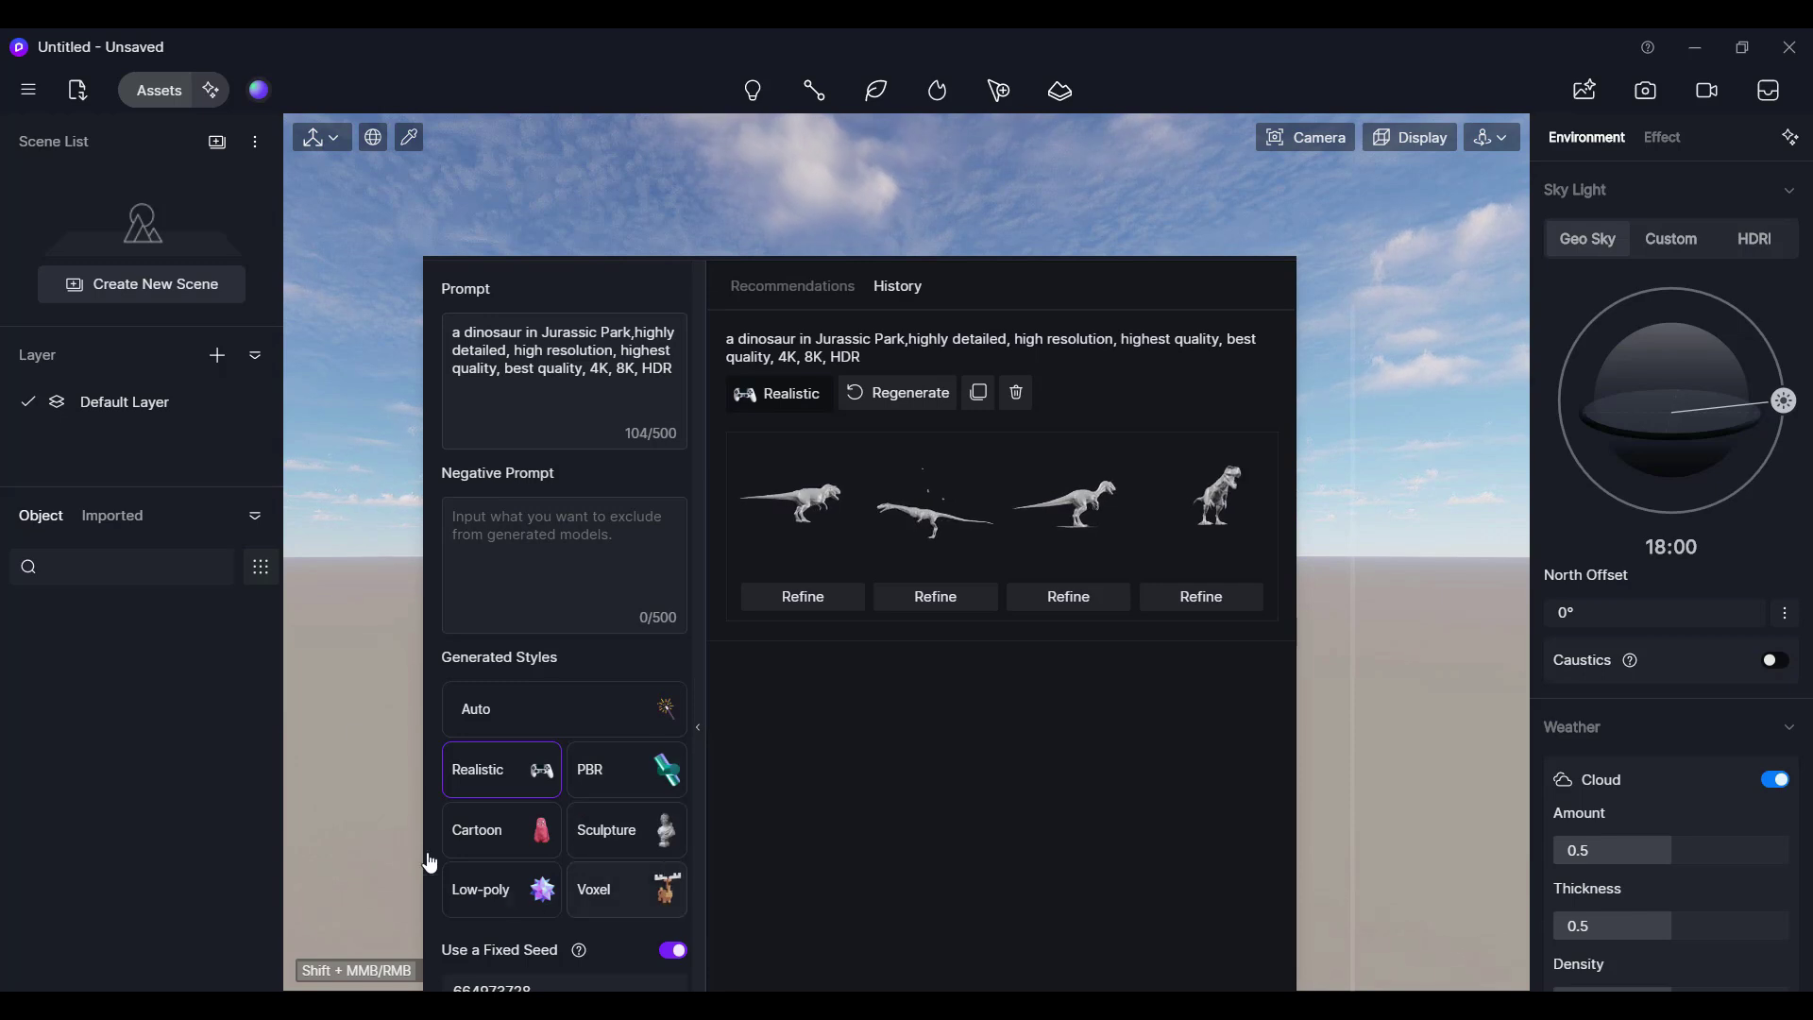
click(266, 90)
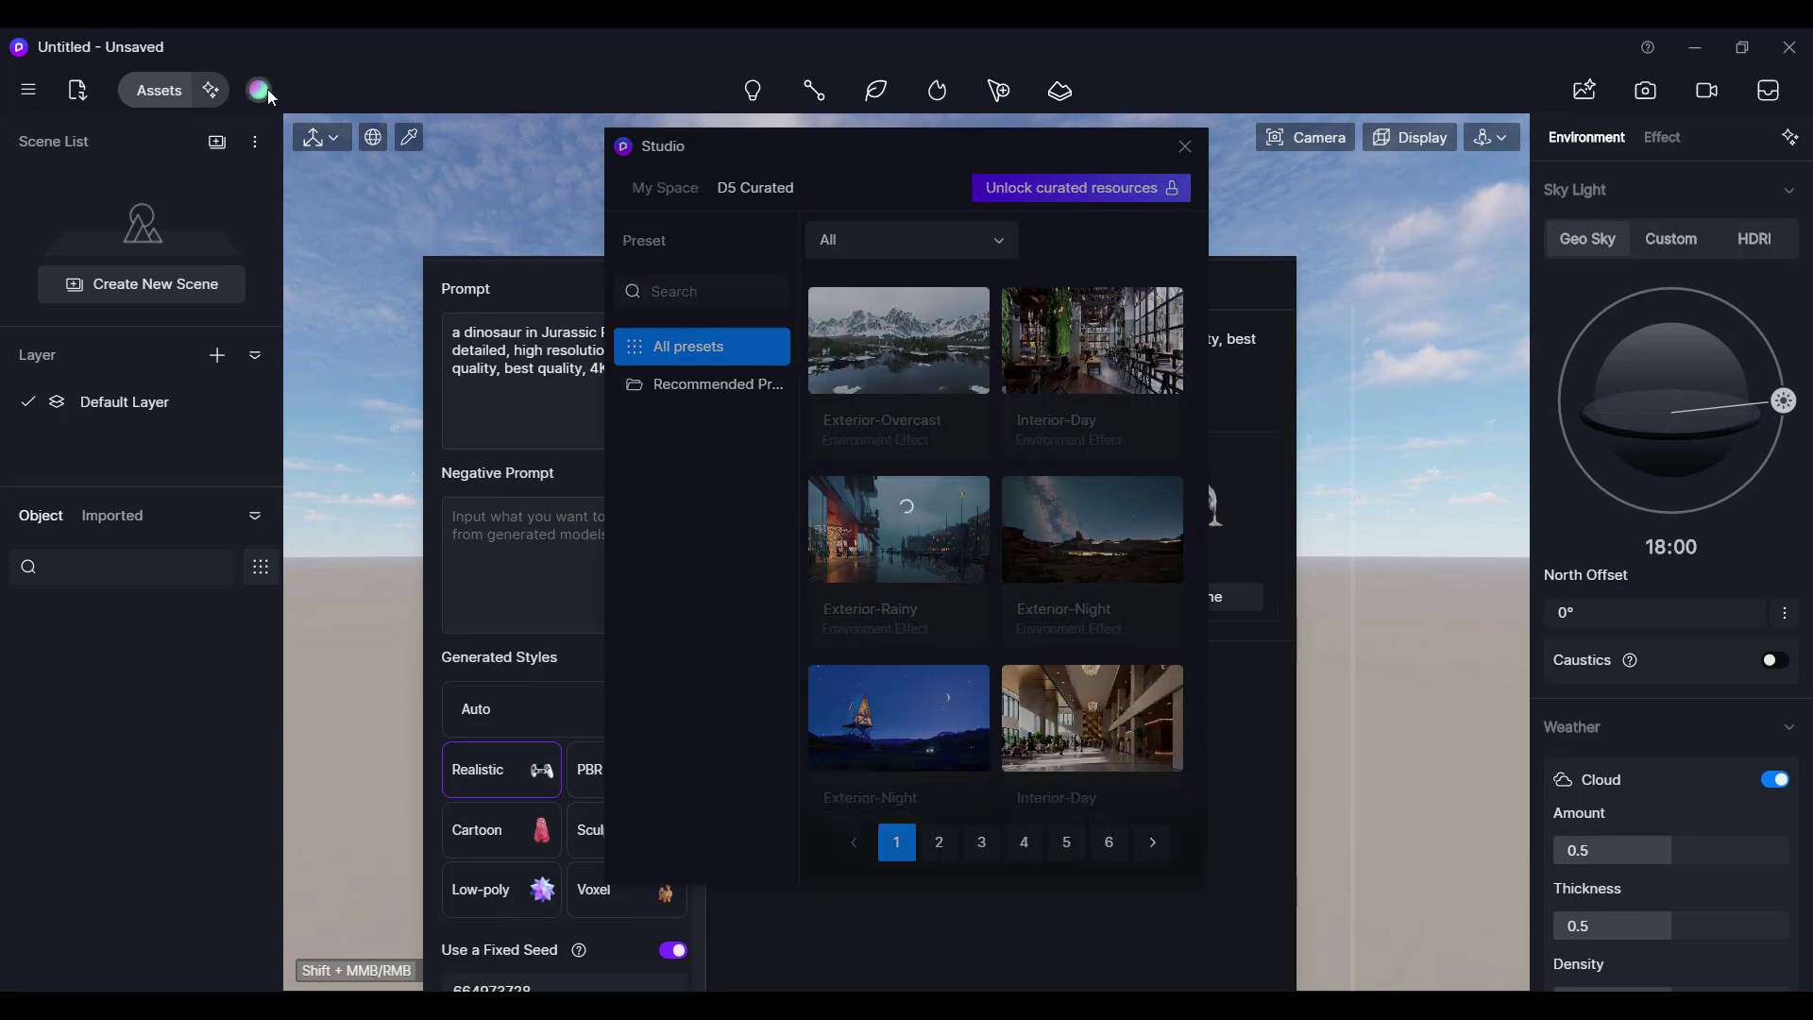
click(1186, 146)
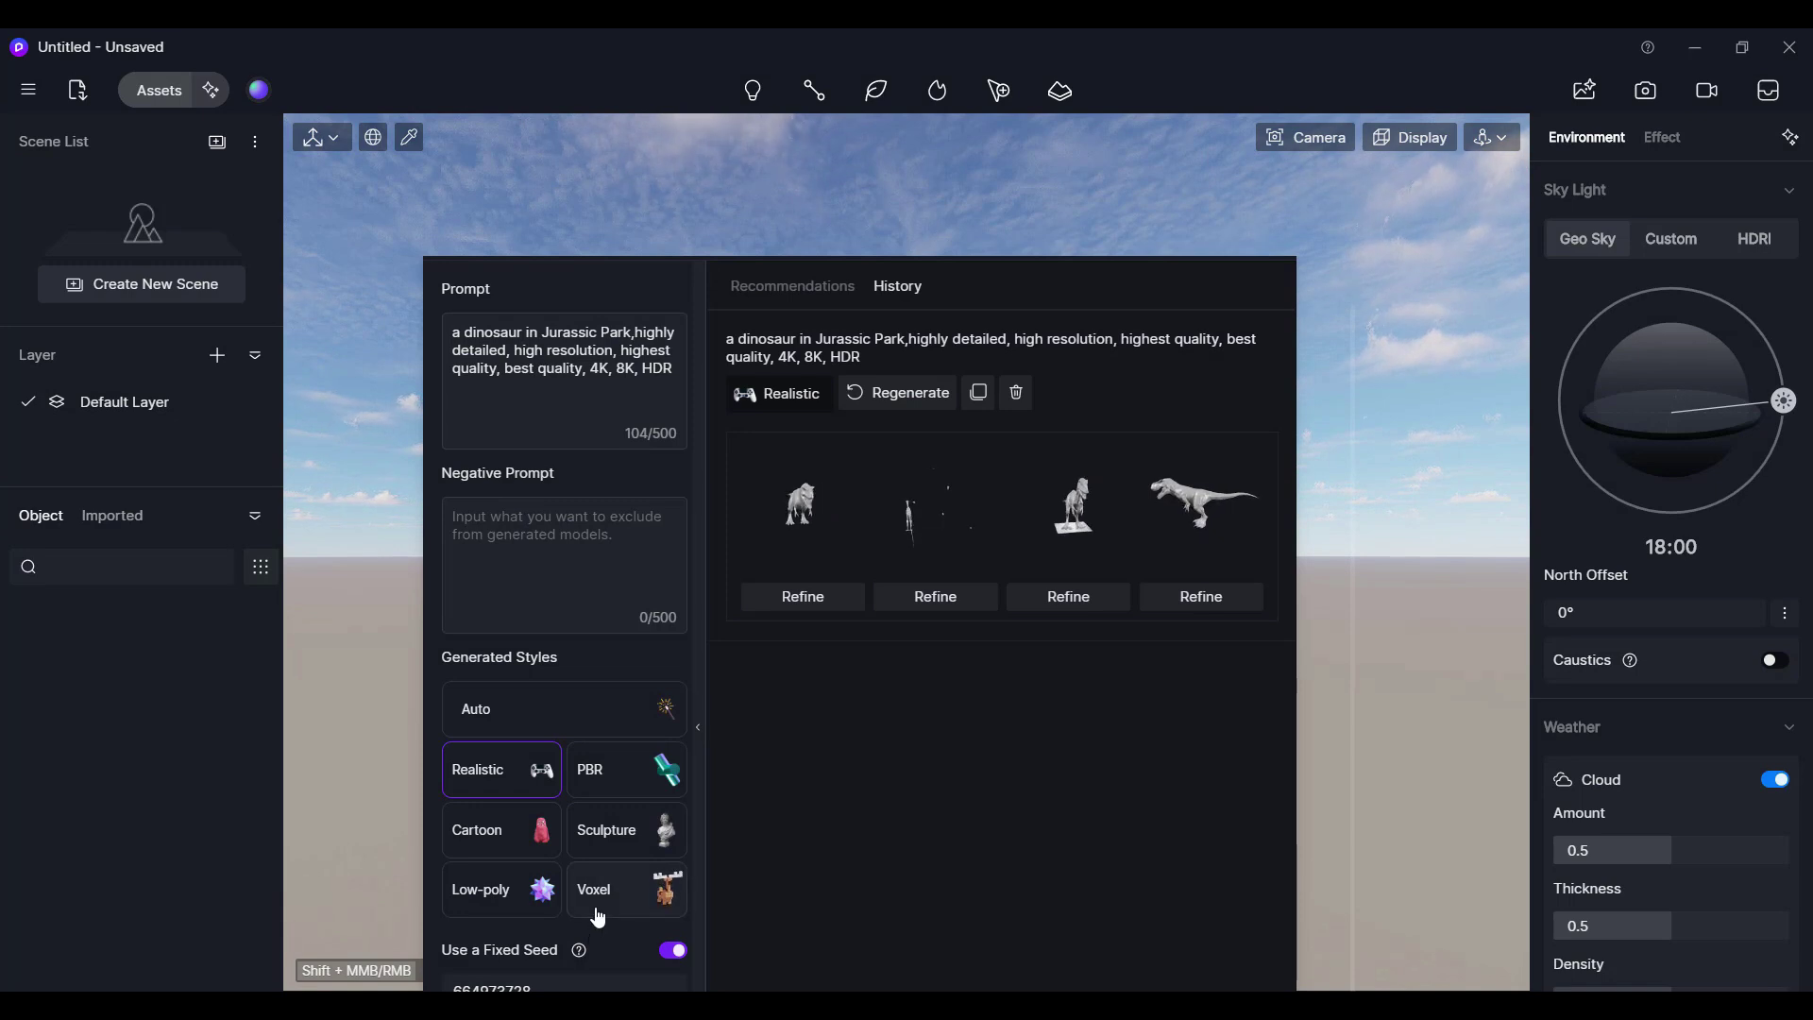
click(699, 729)
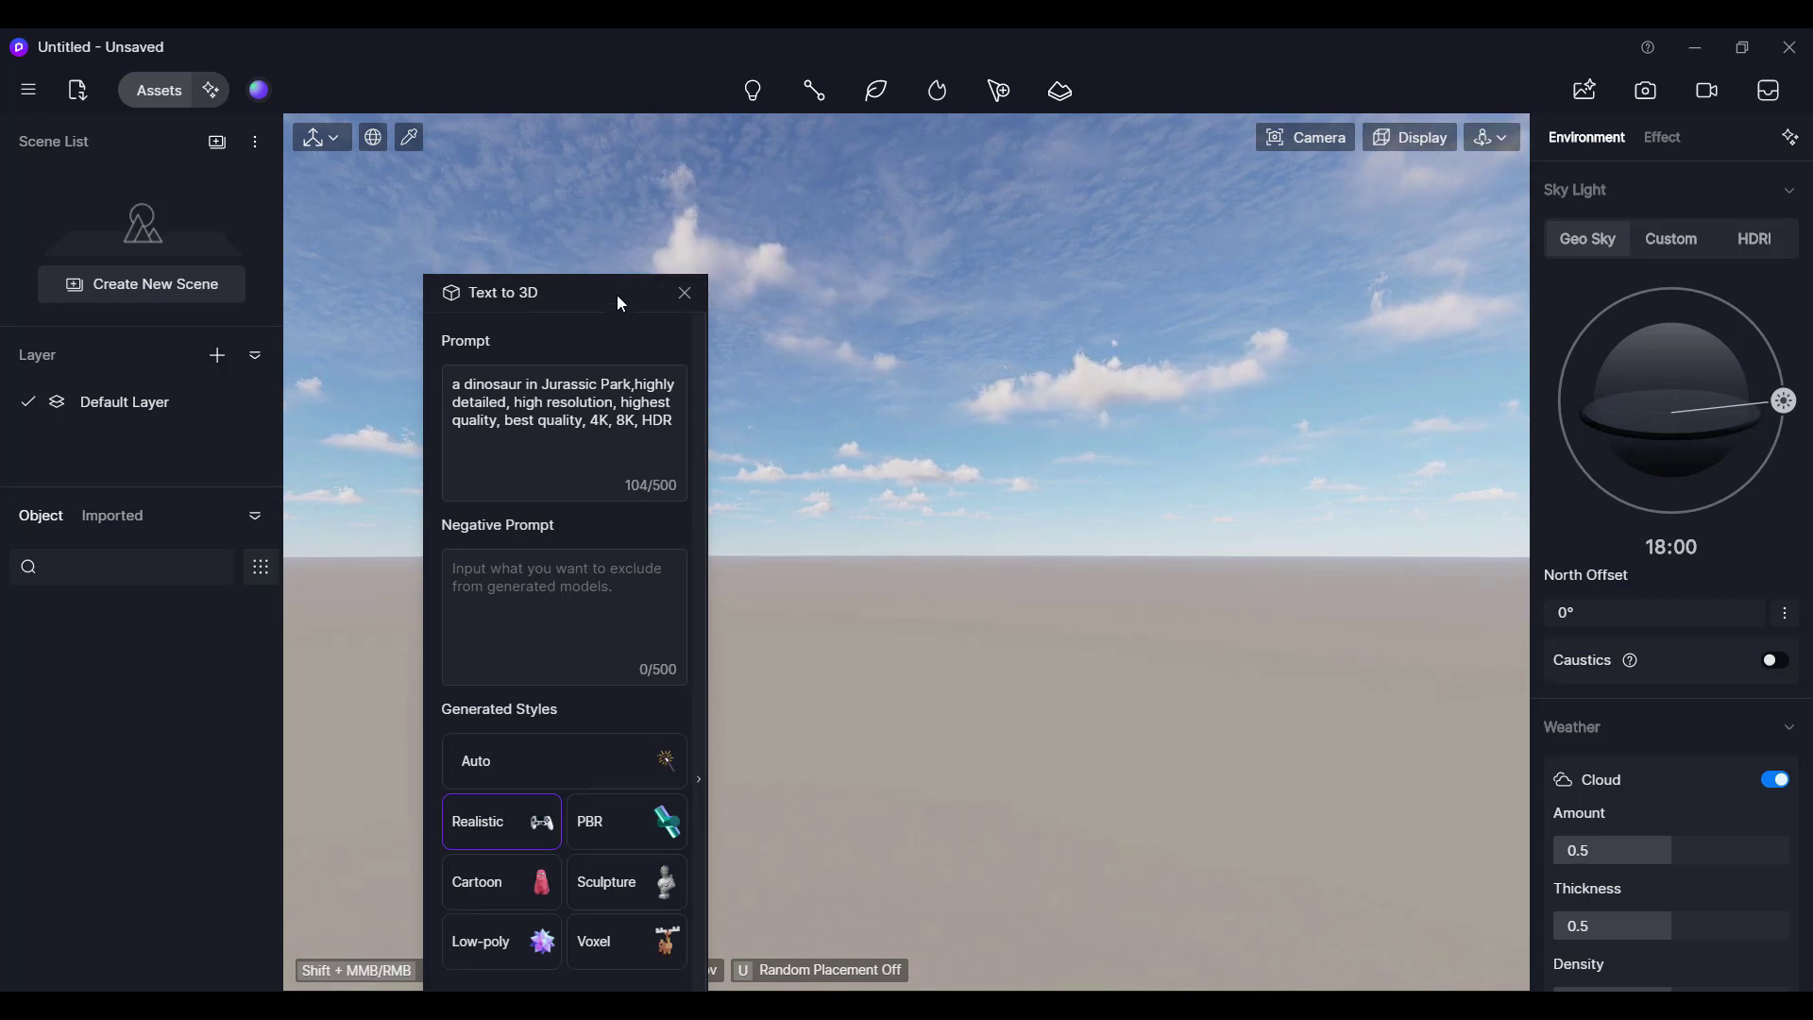
click(724, 208)
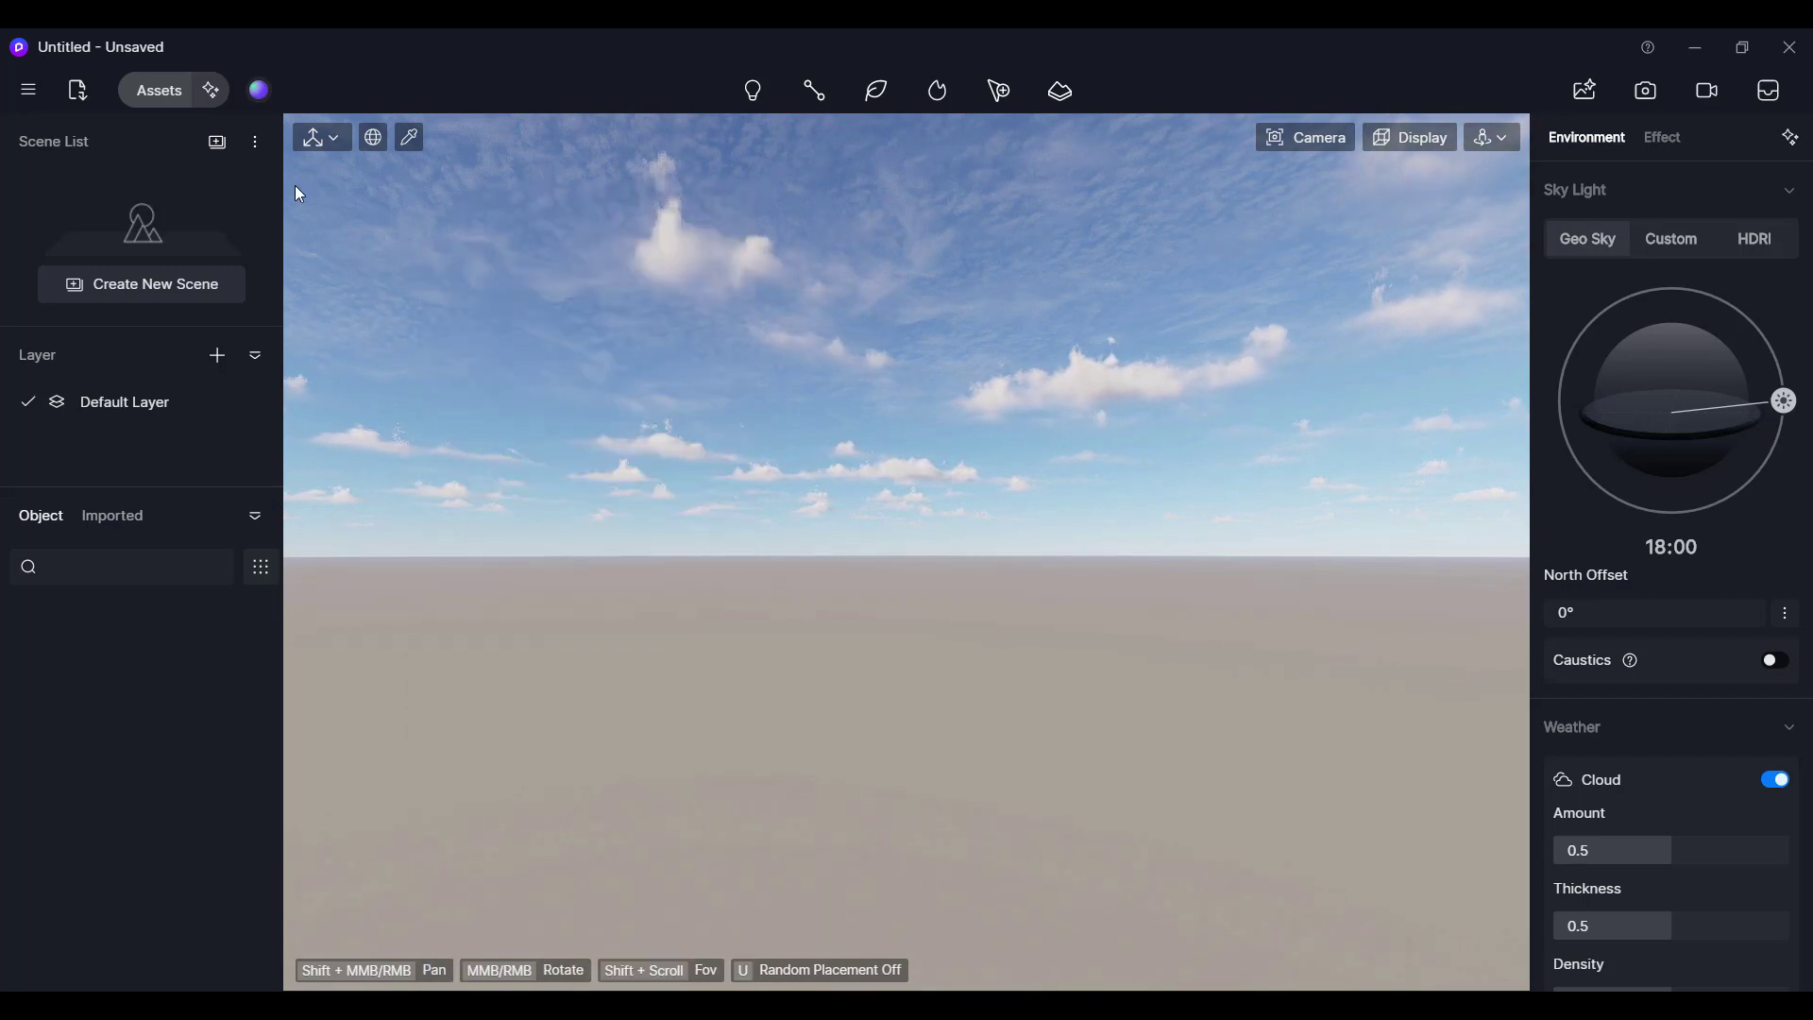
Review the D5 Curated and My Space presets in Studio, and close it
click(260, 91)
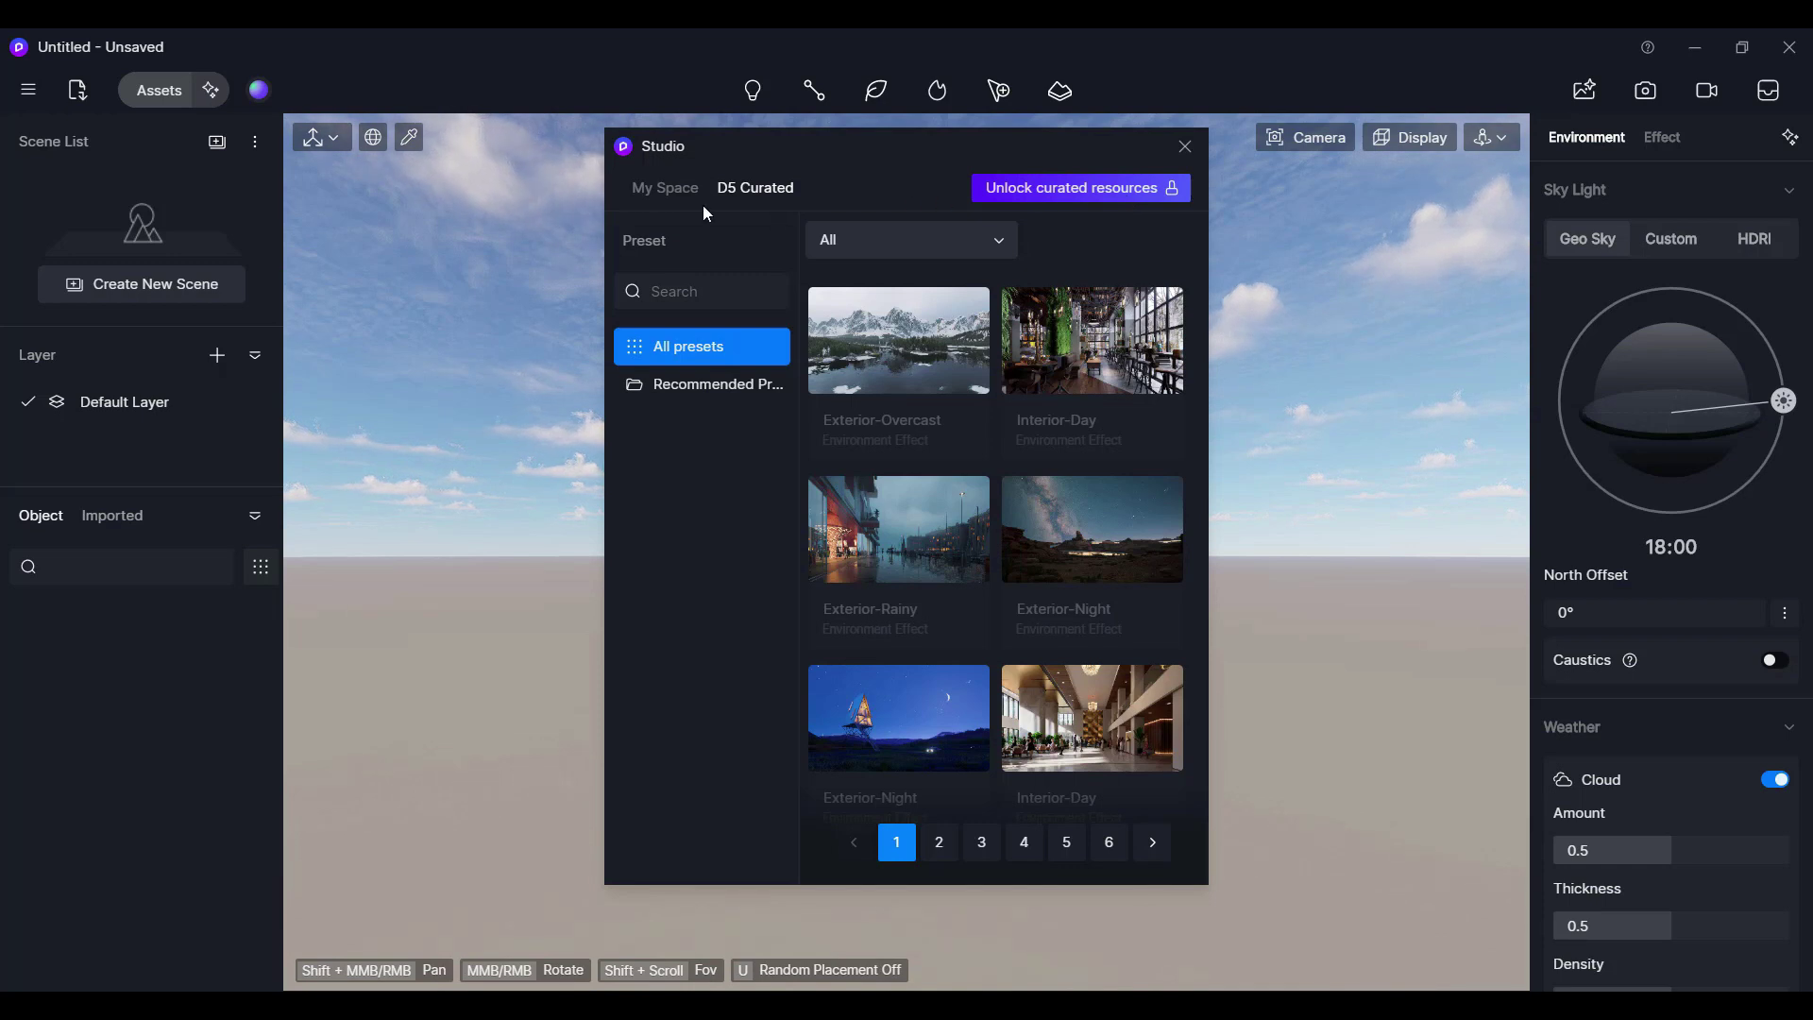
click(652, 189)
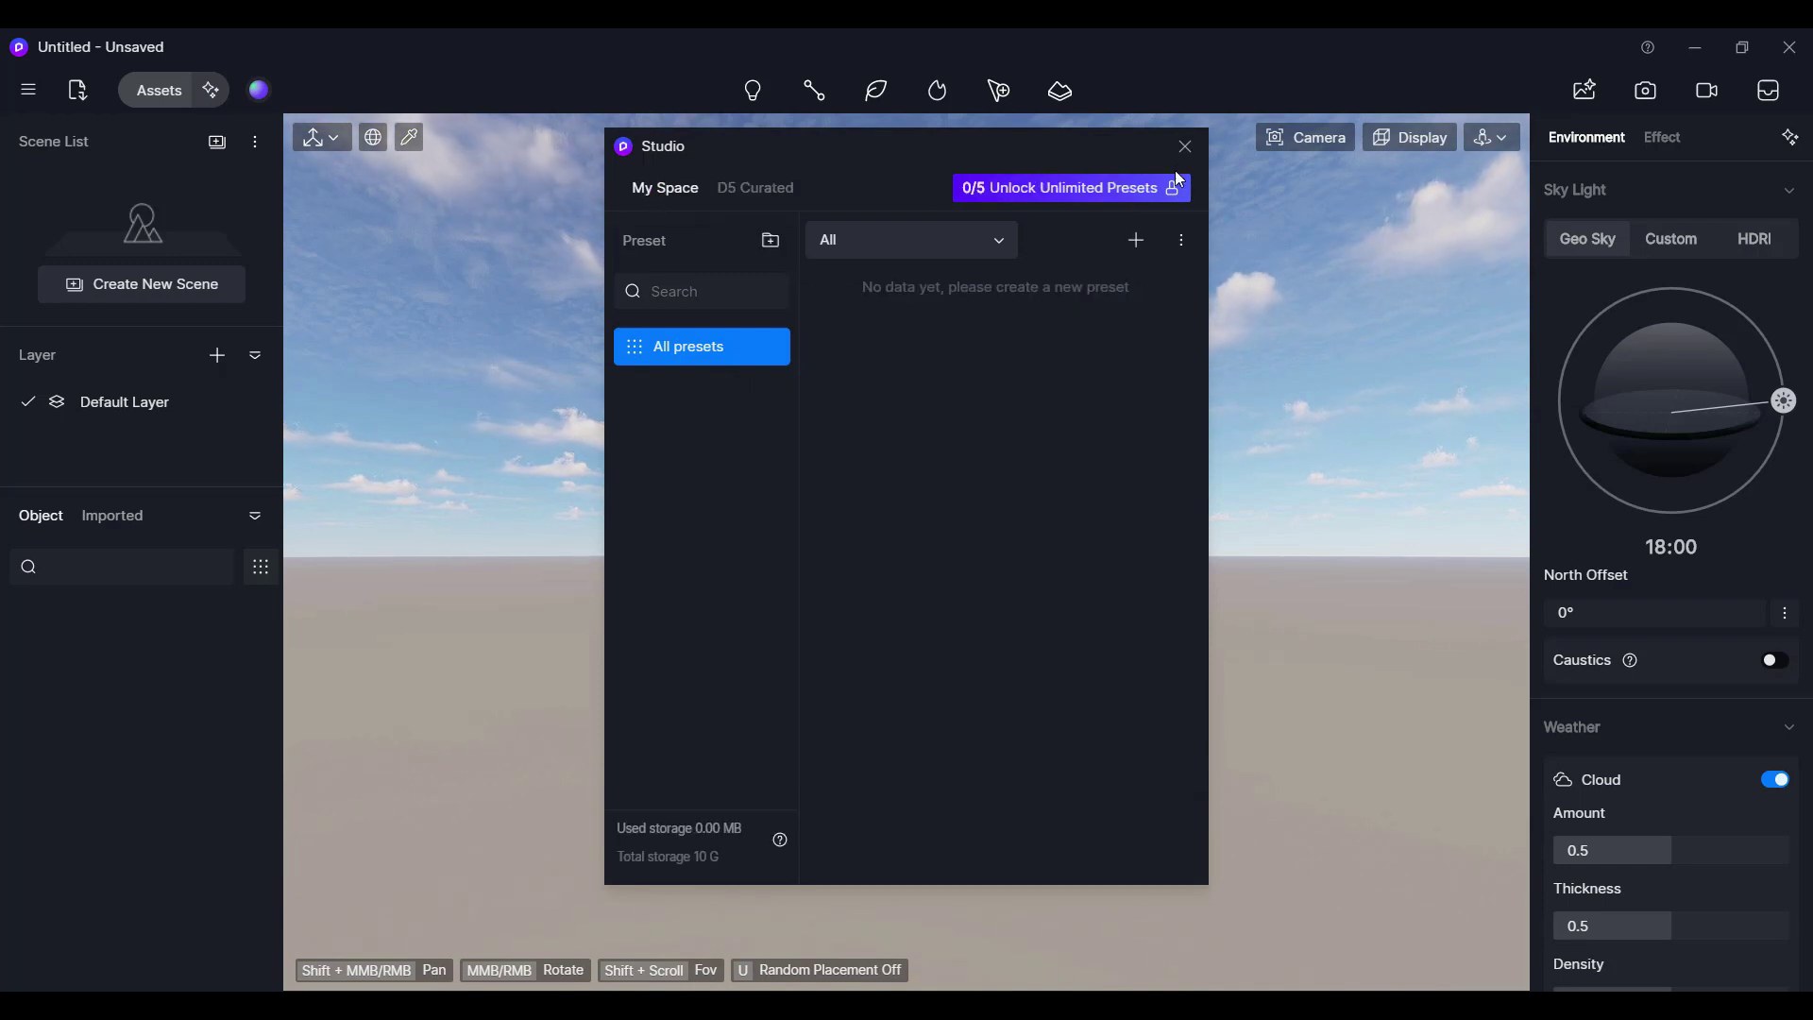
click(1185, 146)
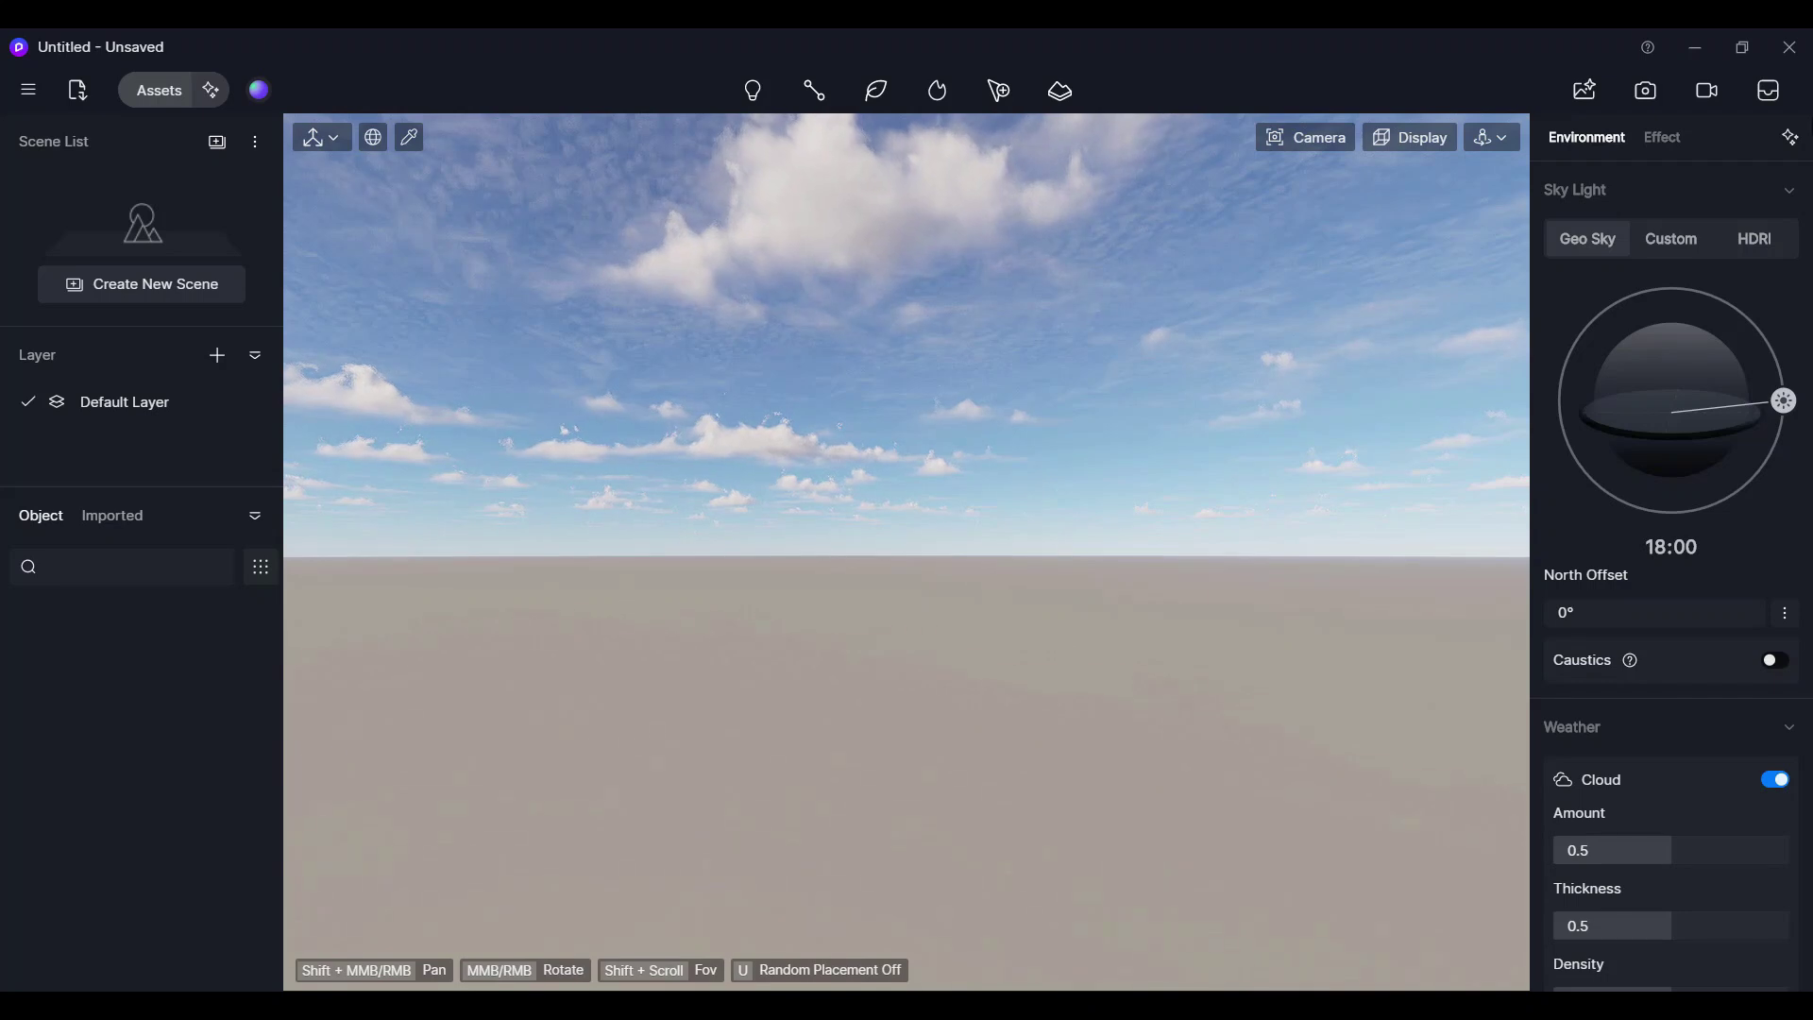
Review the Scene List options and dismiss the Bentley CONNECTION Client sign-in window
click(256, 144)
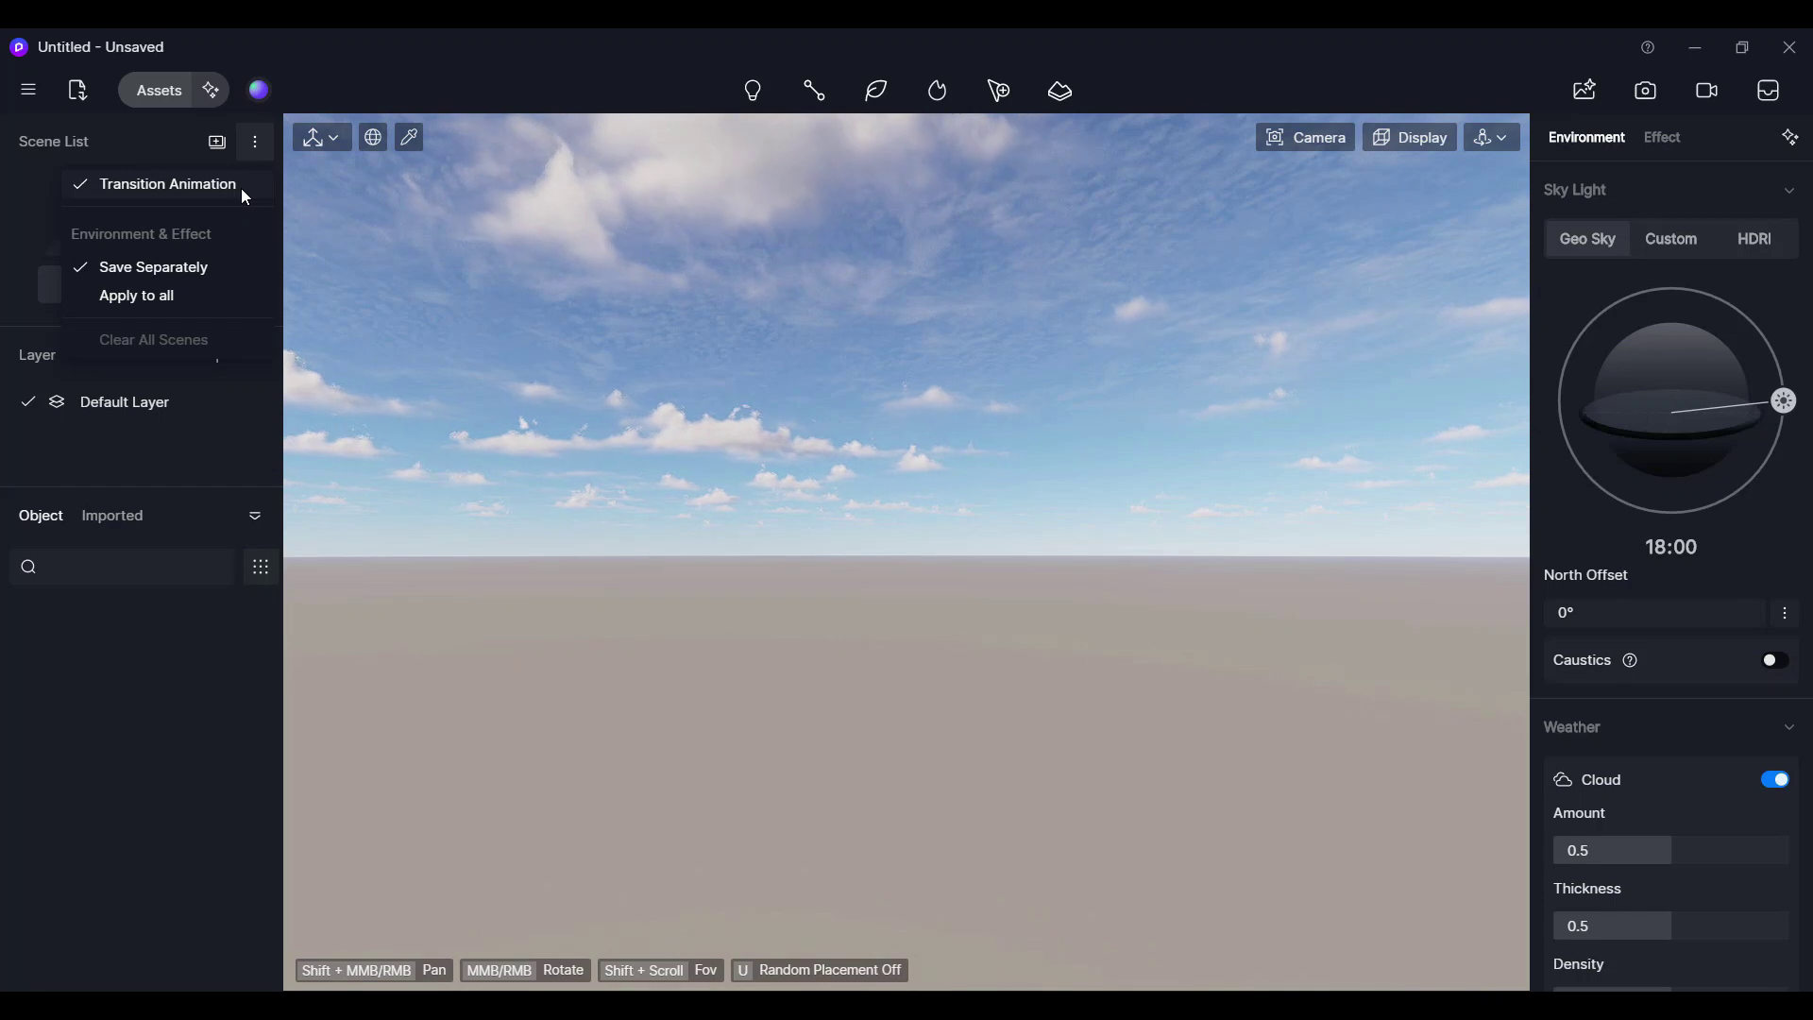
click(175, 677)
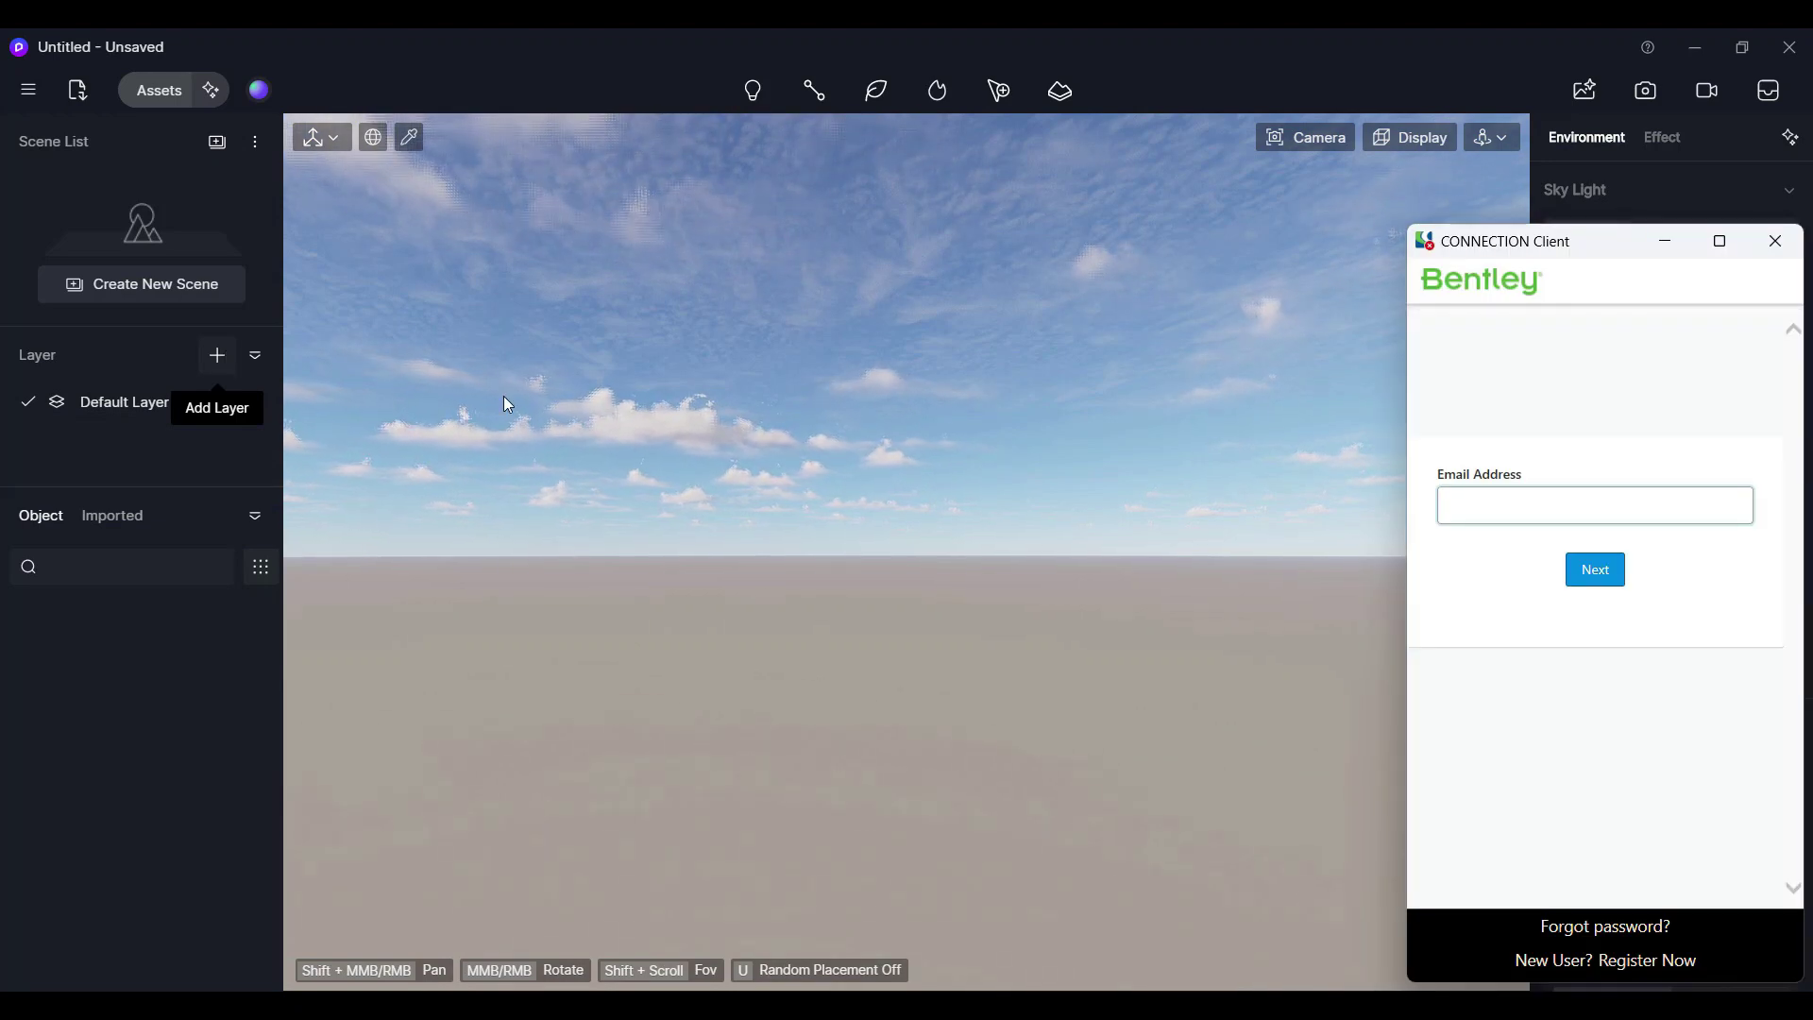
click(1789, 253)
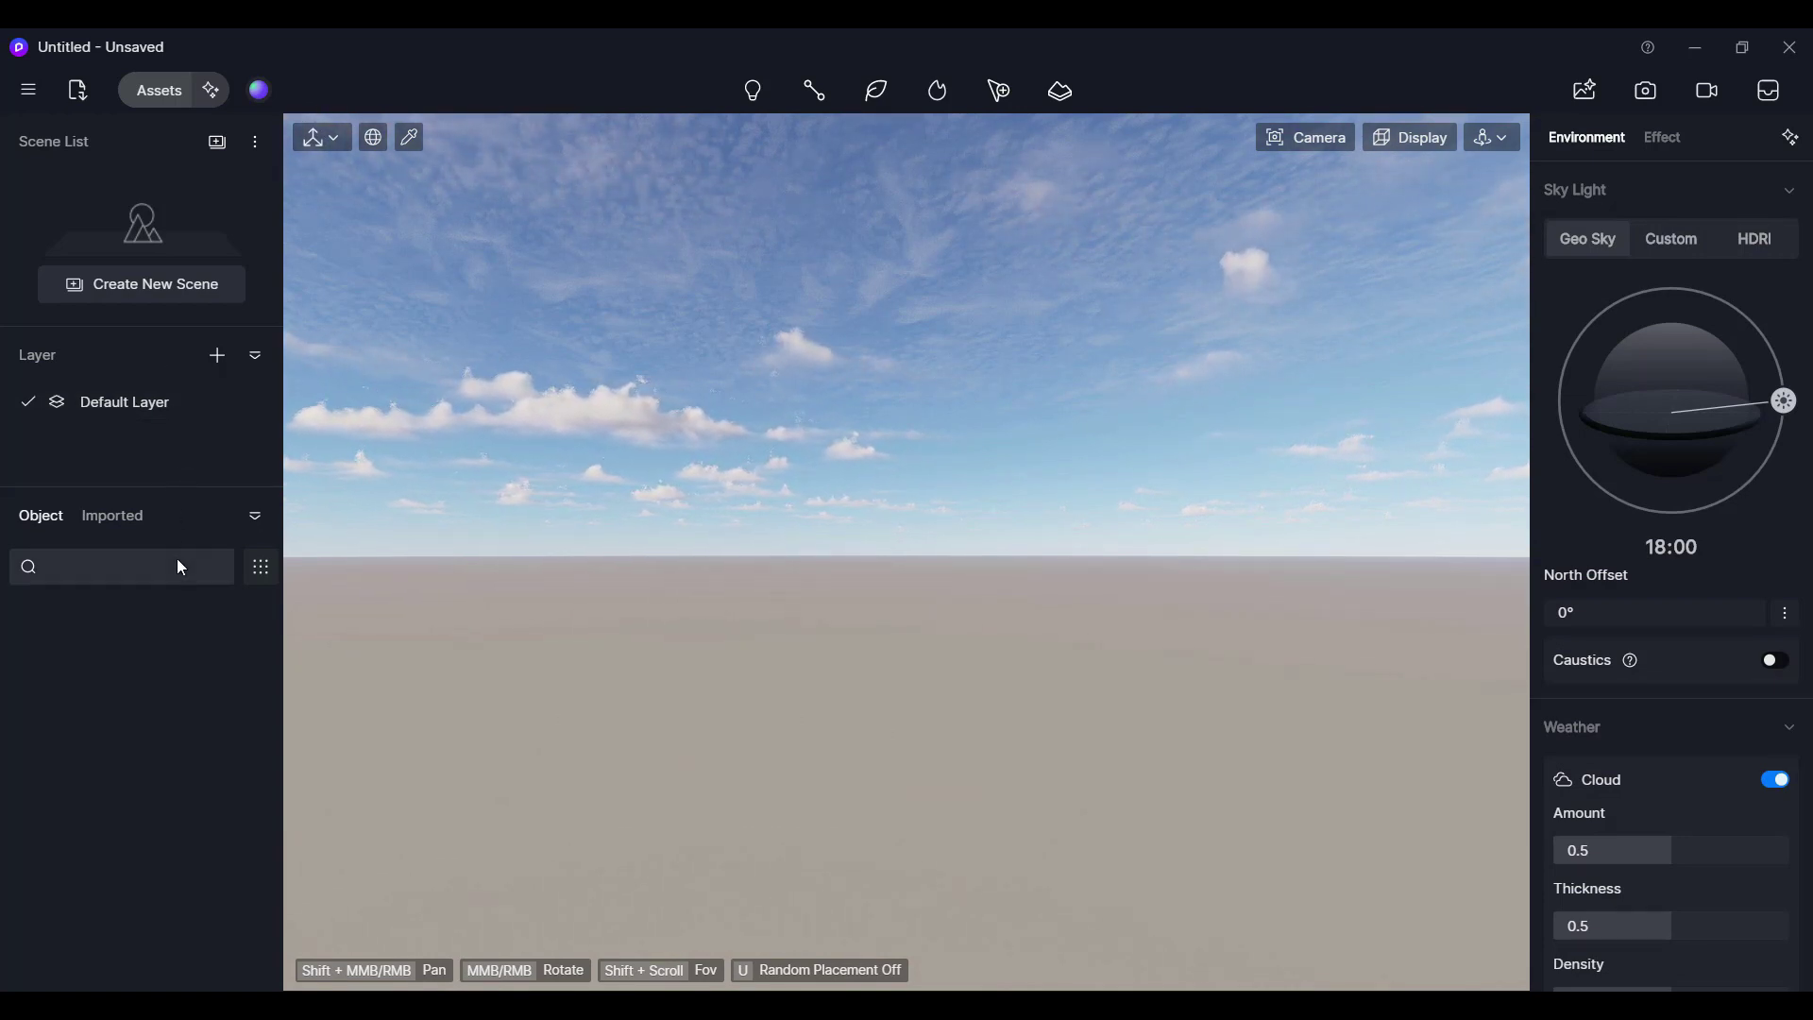
Check the Imported and Object lists, and view the viewport's navigation options
click(122, 518)
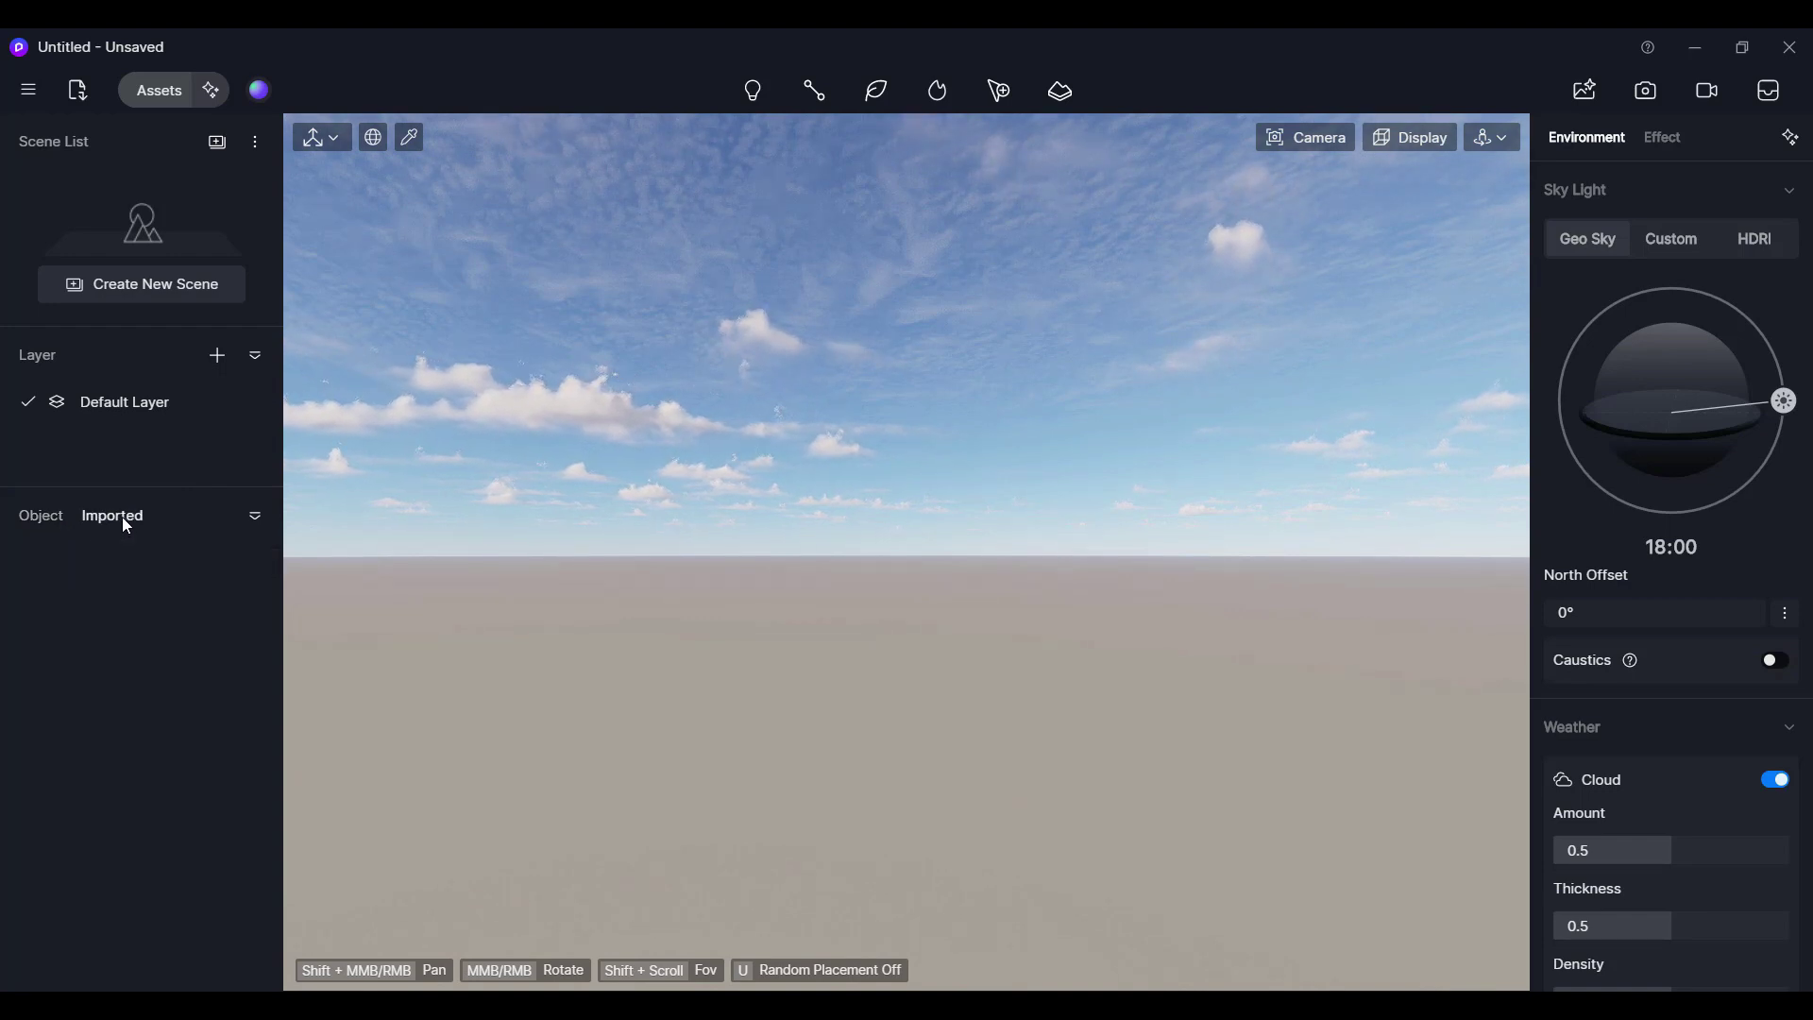
click(50, 518)
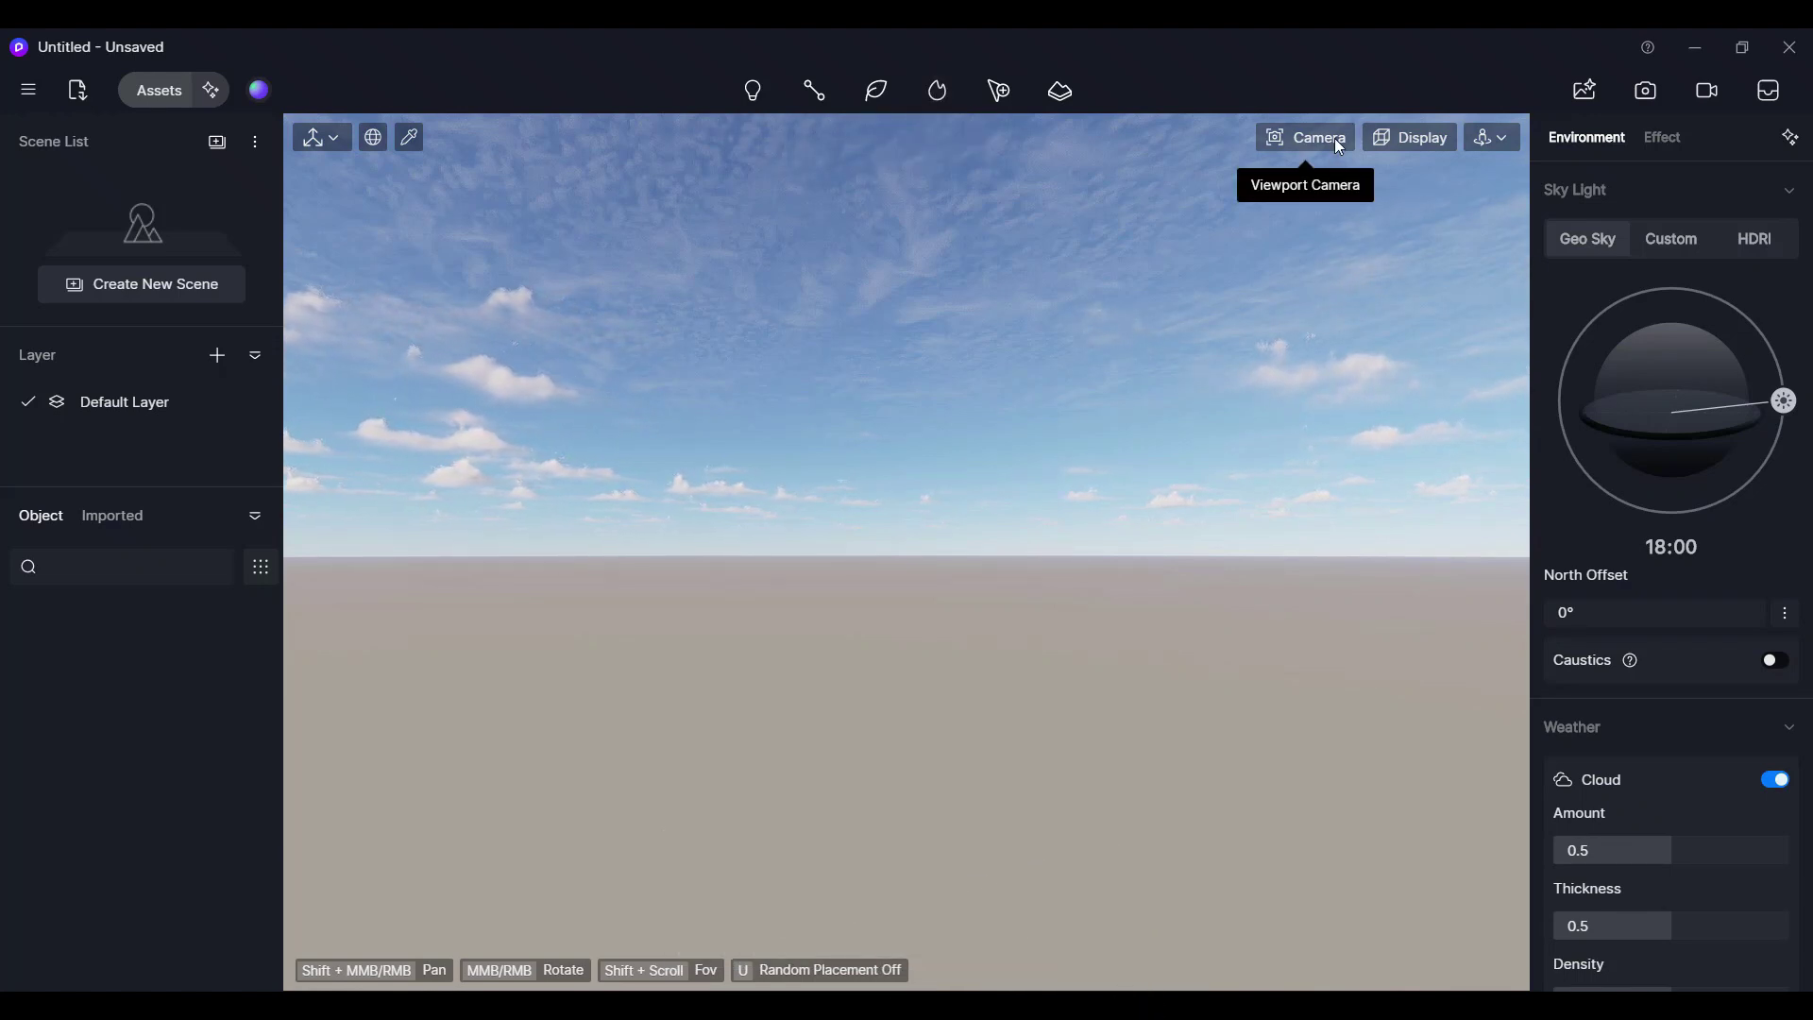
click(1508, 146)
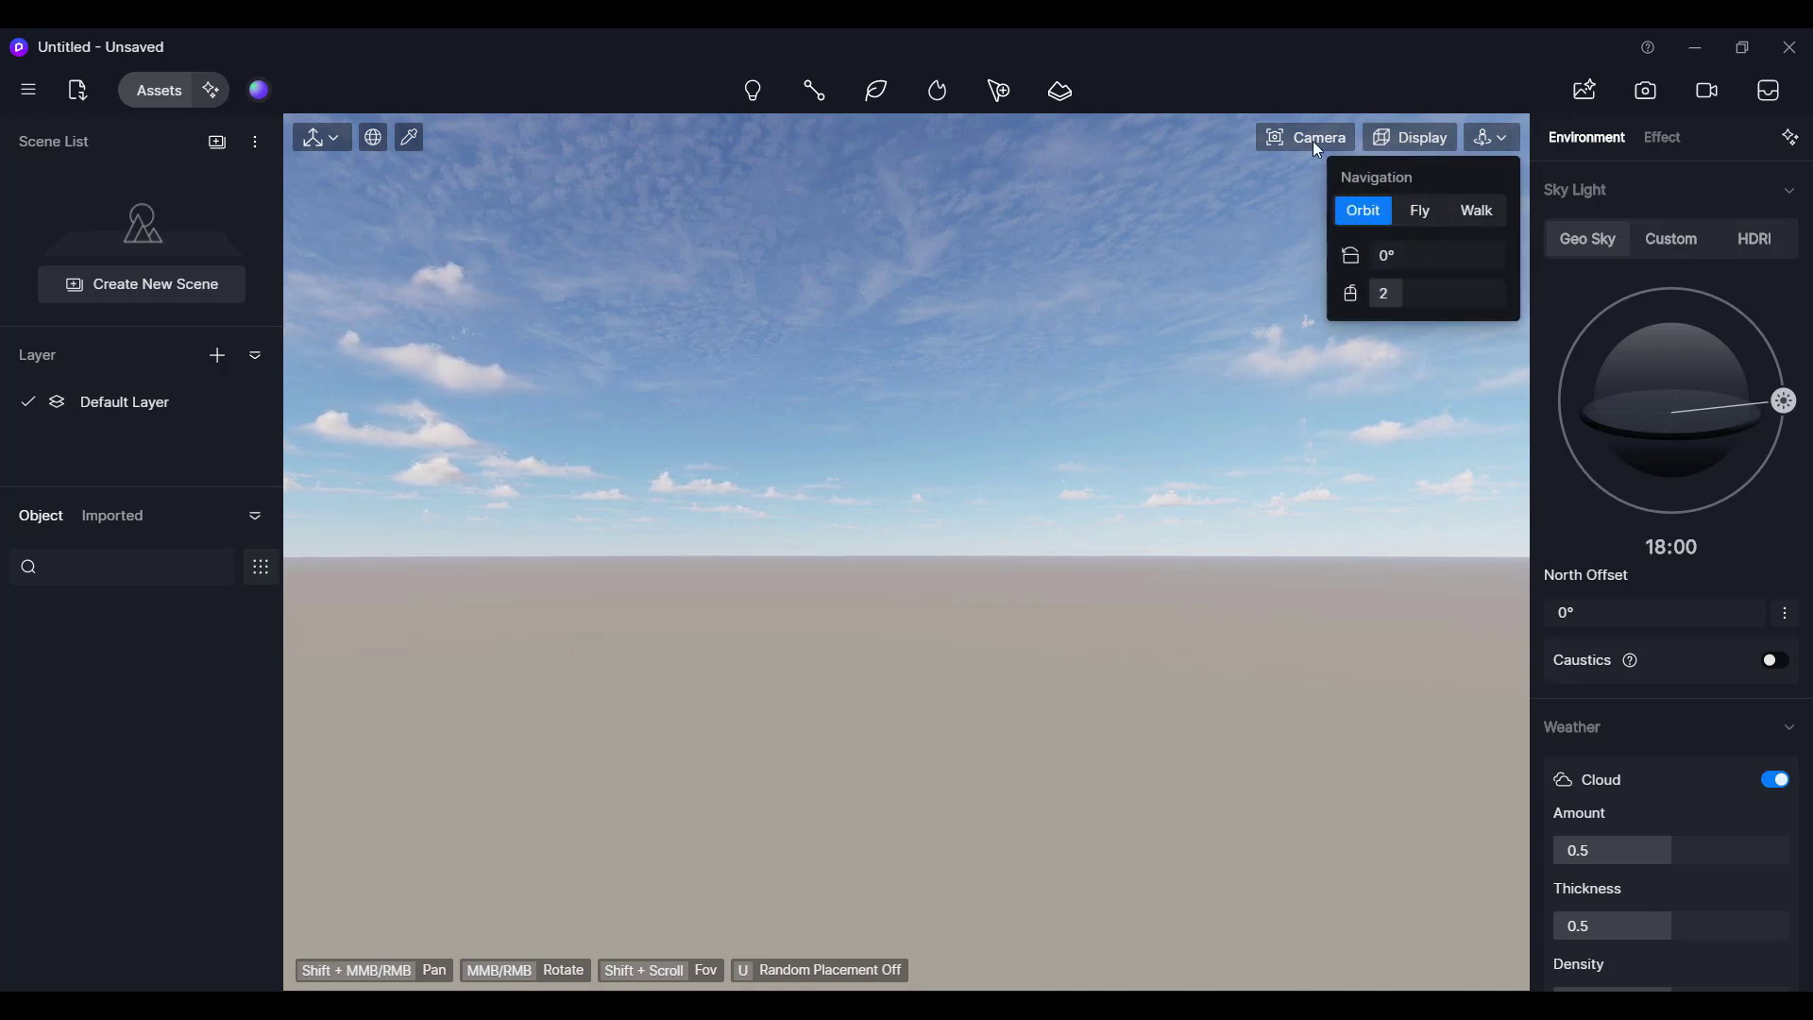
click(607, 724)
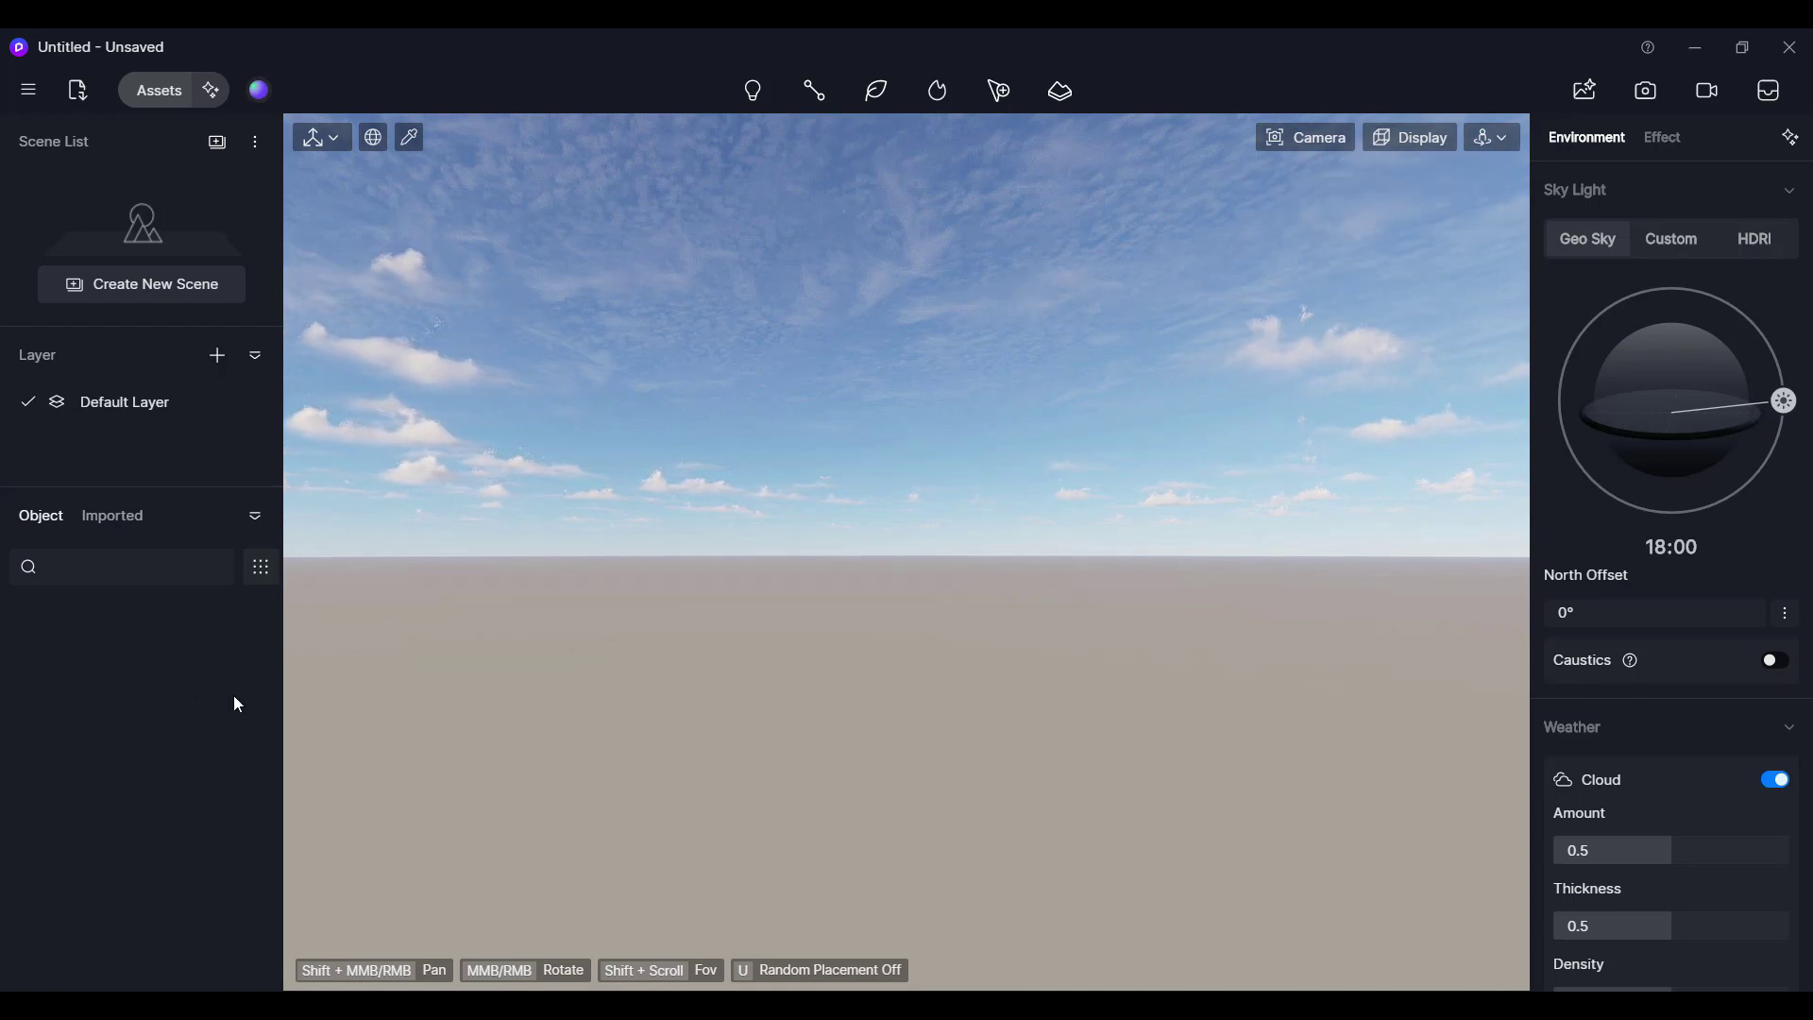